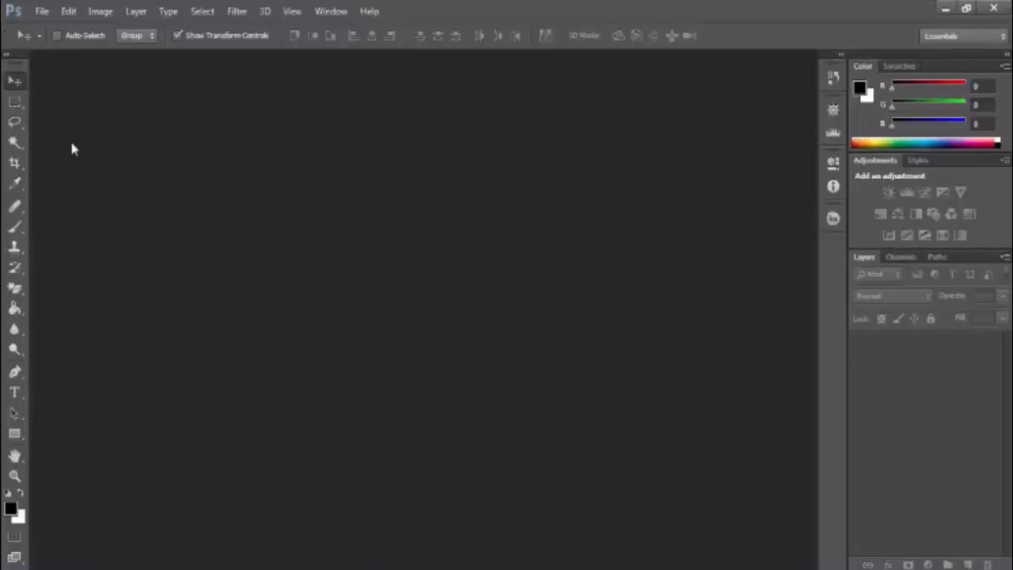
left_click(42, 13)
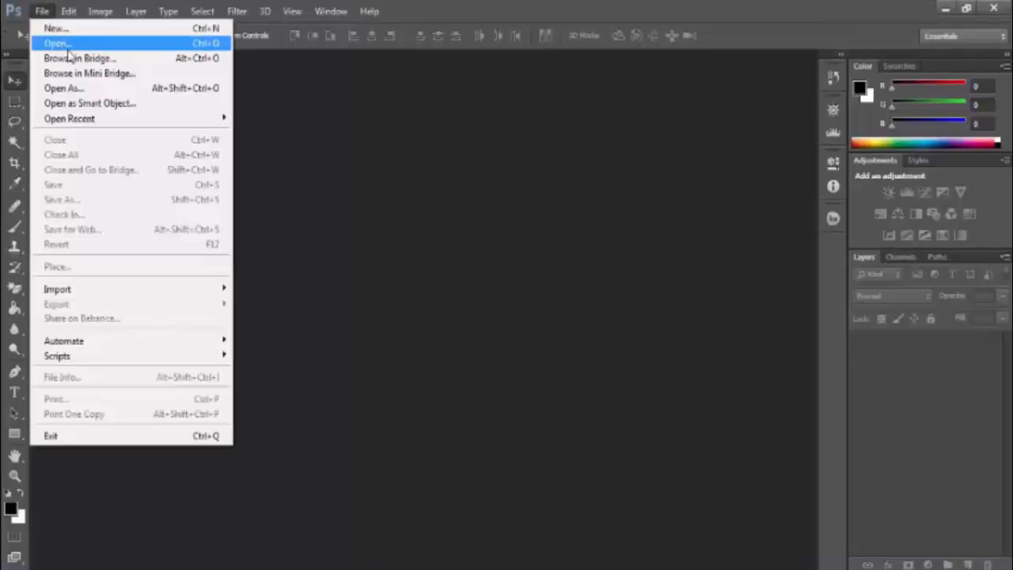
left_click(406, 189)
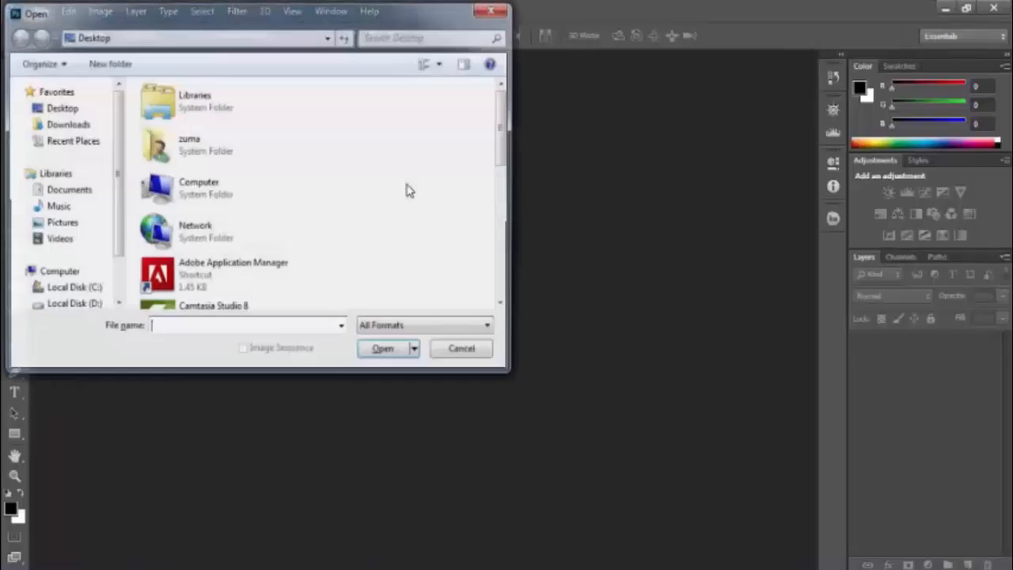
left_click(466, 353)
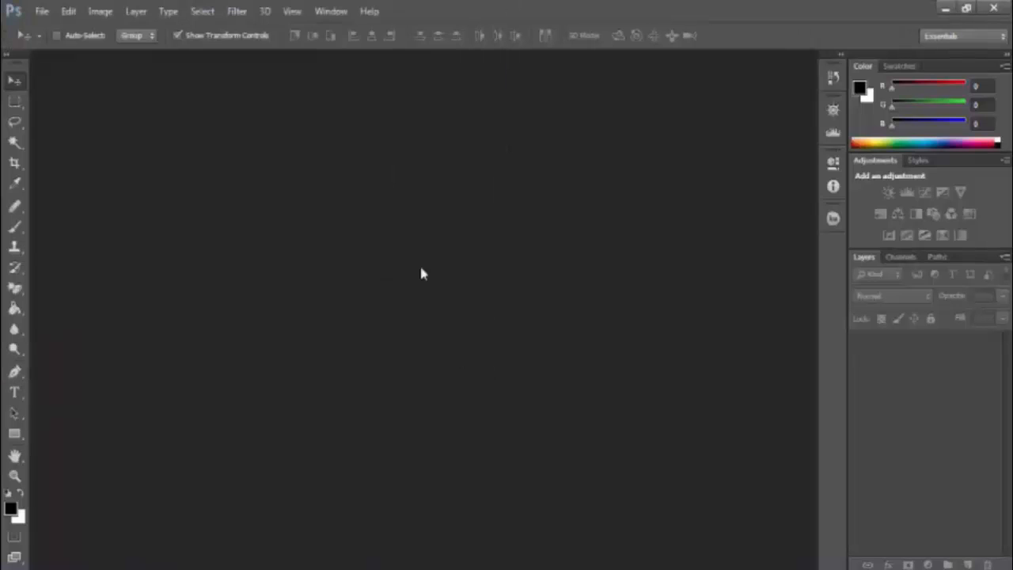
- Open the lion image file yy.jpg
double_click(398, 197)
left_click_drag(505, 123, 498, 253)
double_click(218, 282)
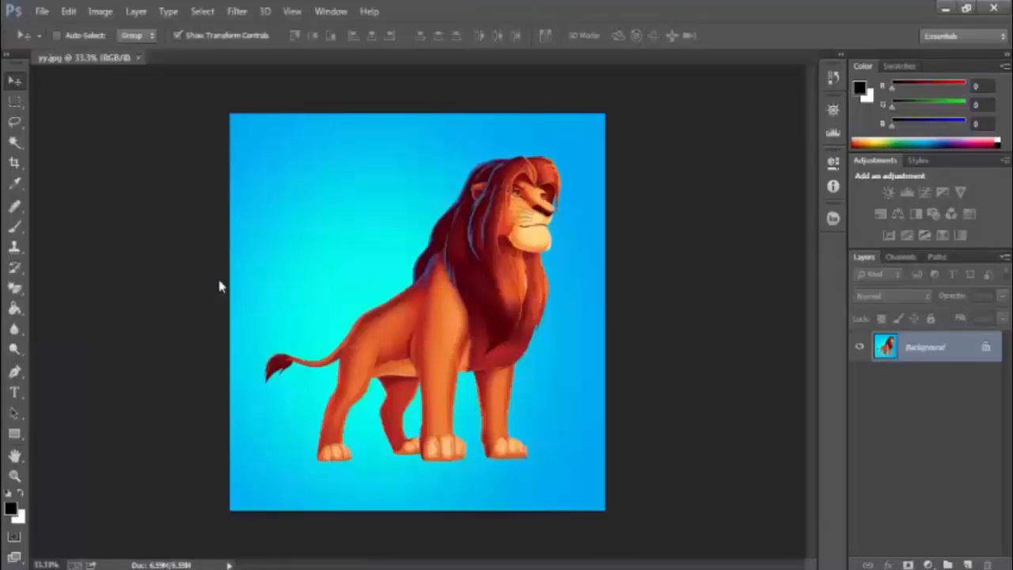
- Draw a rectangular marquee selection around the lion's head and body, leaving the paws and tail tip outside
left_click(14, 102)
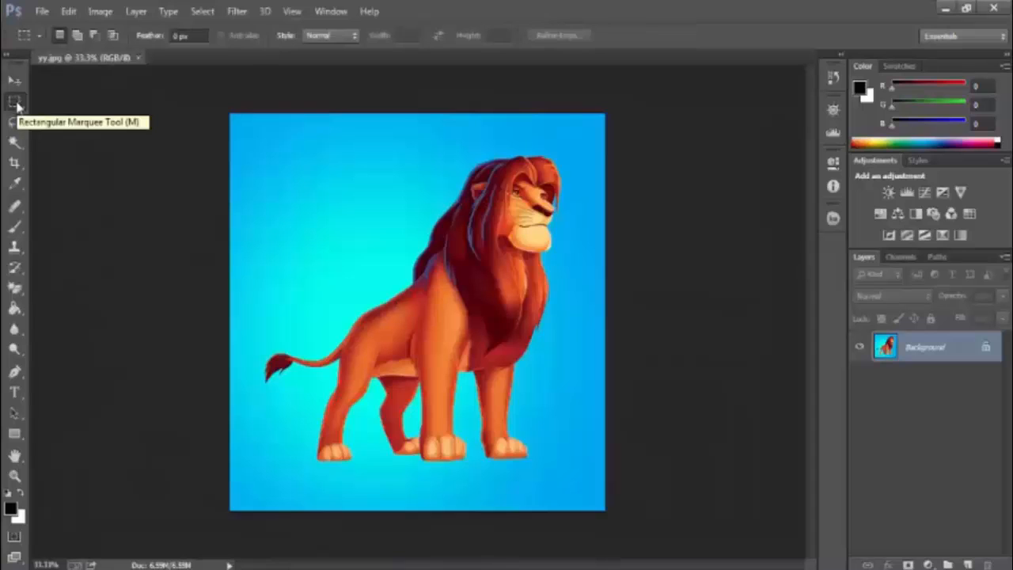
right_click(17, 105)
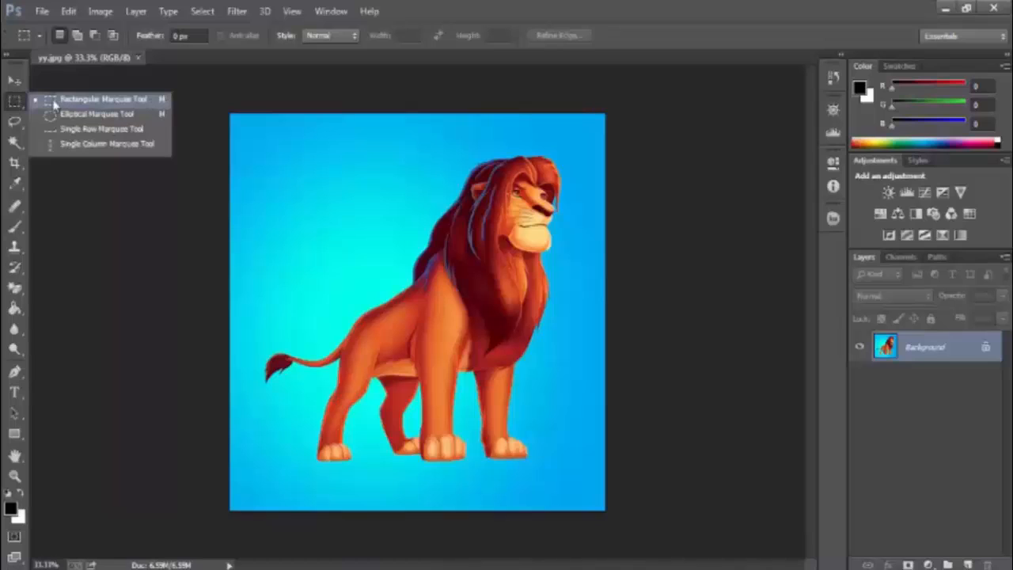
left_click(103, 105)
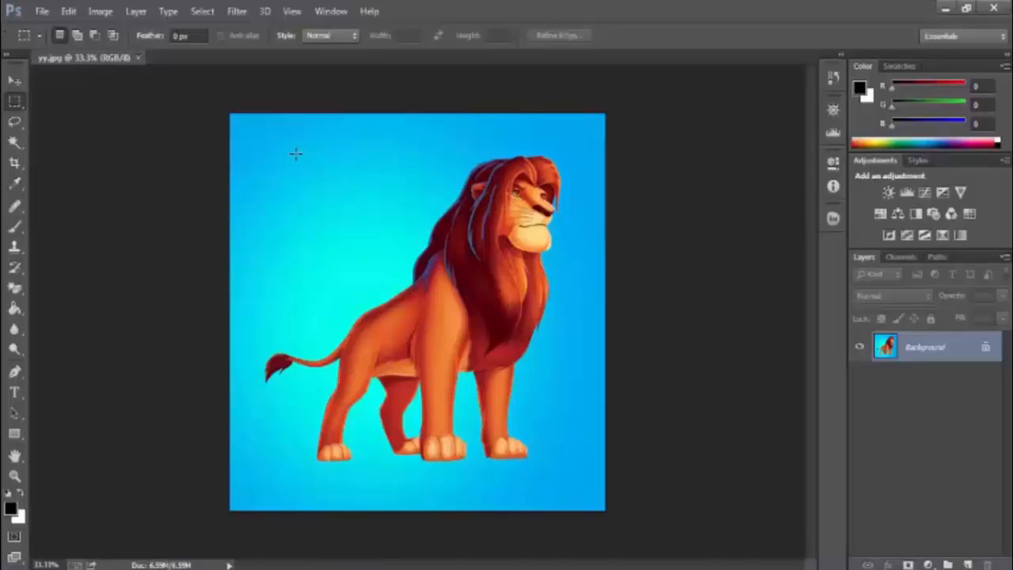
left_click_drag(295, 153, 575, 406)
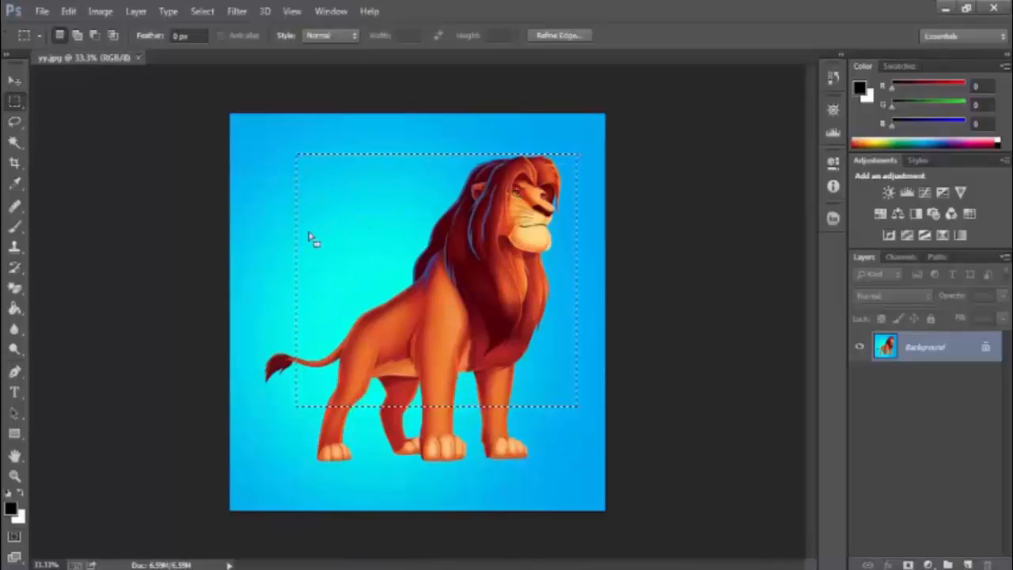
- Paint black strokes inside the rectangular selection with the Brush tool and undo the painting
left_click(16, 231)
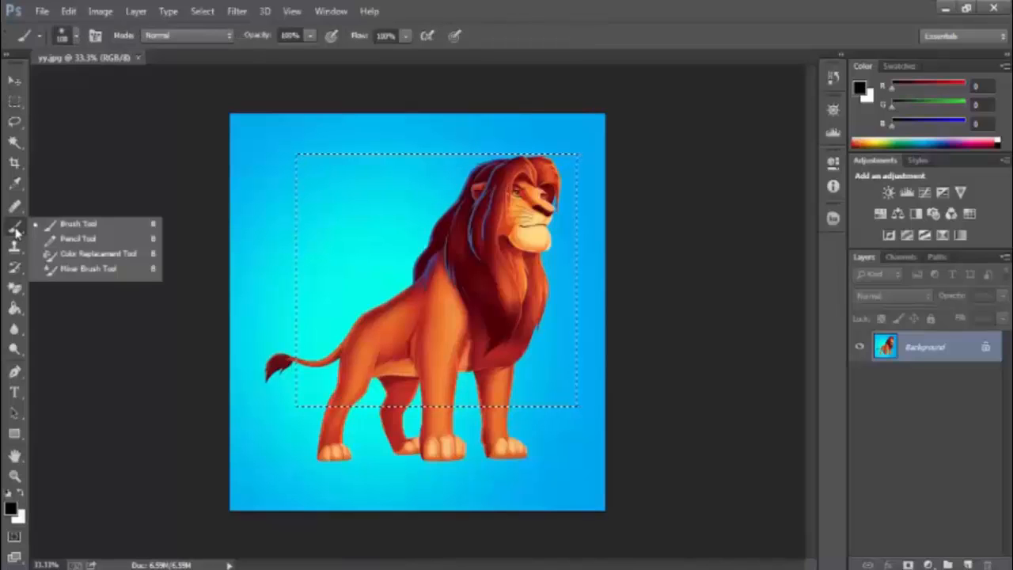
left_click(54, 227)
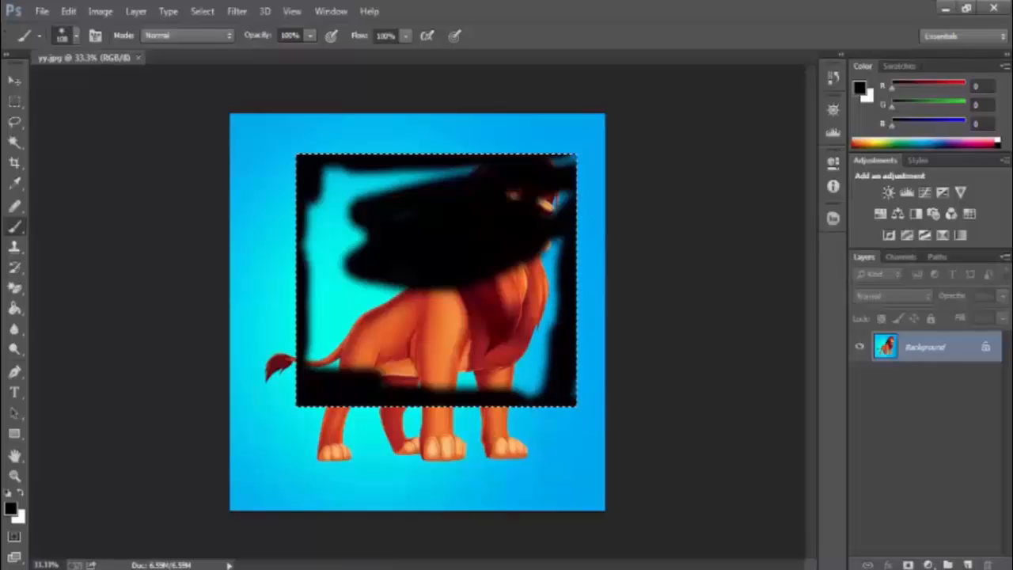
left_click_drag(584, 163, 377, 159)
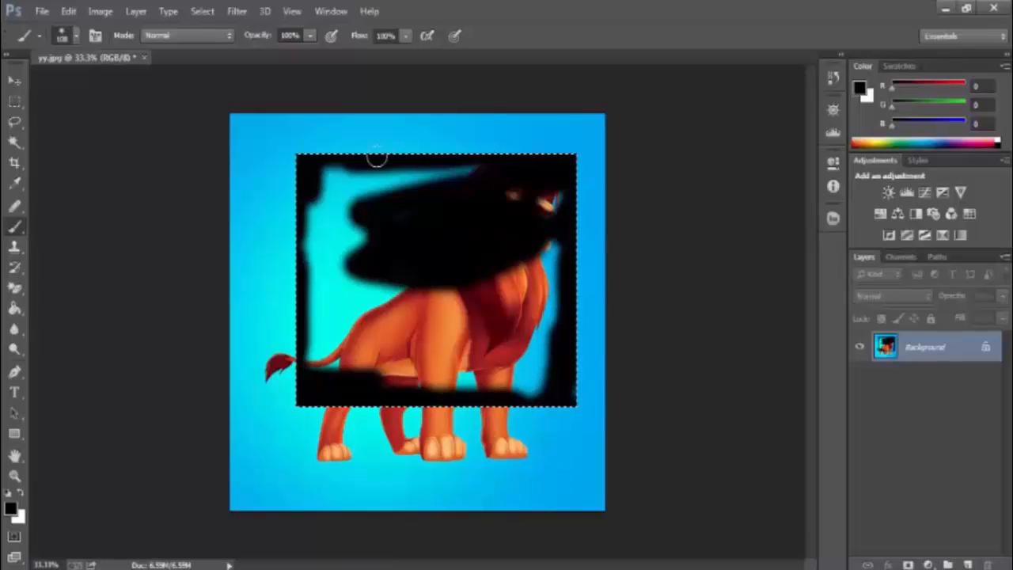
key("ctrl+z")
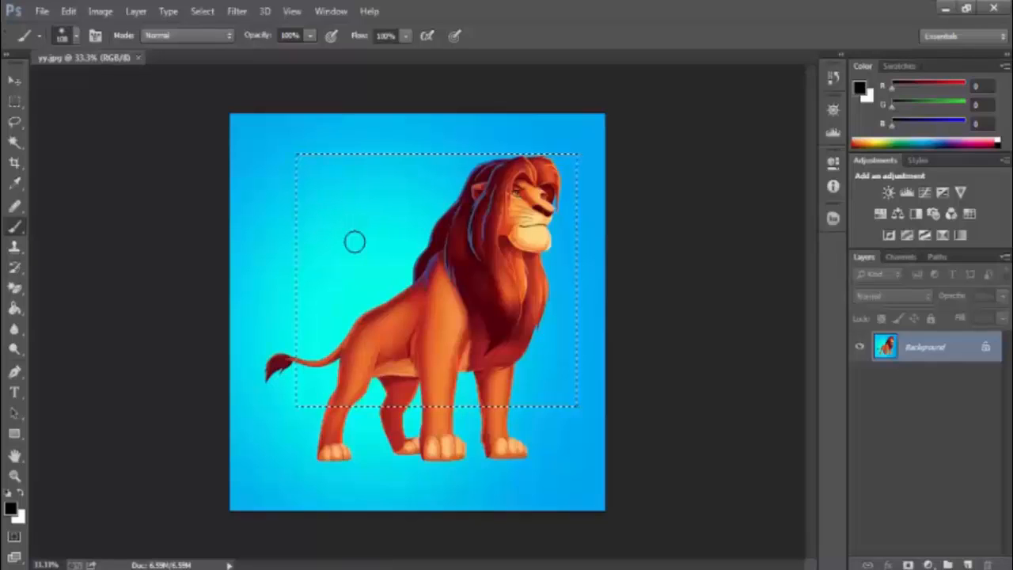
- Deselect the rectangular area and undo the deselection
key("ctrl+d")
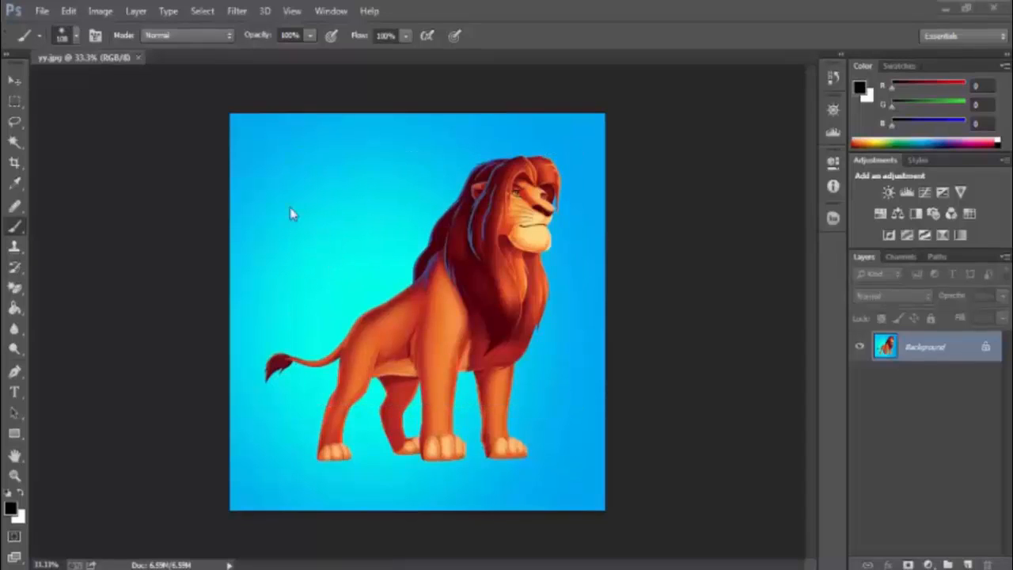
key("ctrl+z")
- Try moving the selected part of the lion image with the Move tool and return it to its original position
left_click(14, 81)
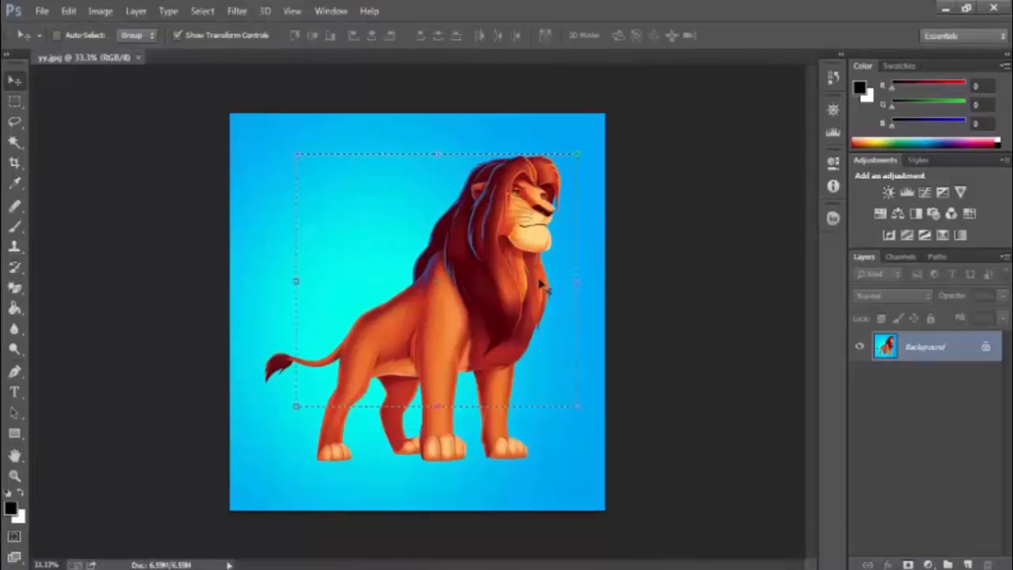
mouse_move(525, 265)
left_mouse_down()
mouse_move(544, 261)
mouse_move(548, 313)
mouse_move(496, 261)
mouse_move(529, 255)
left_mouse_up()
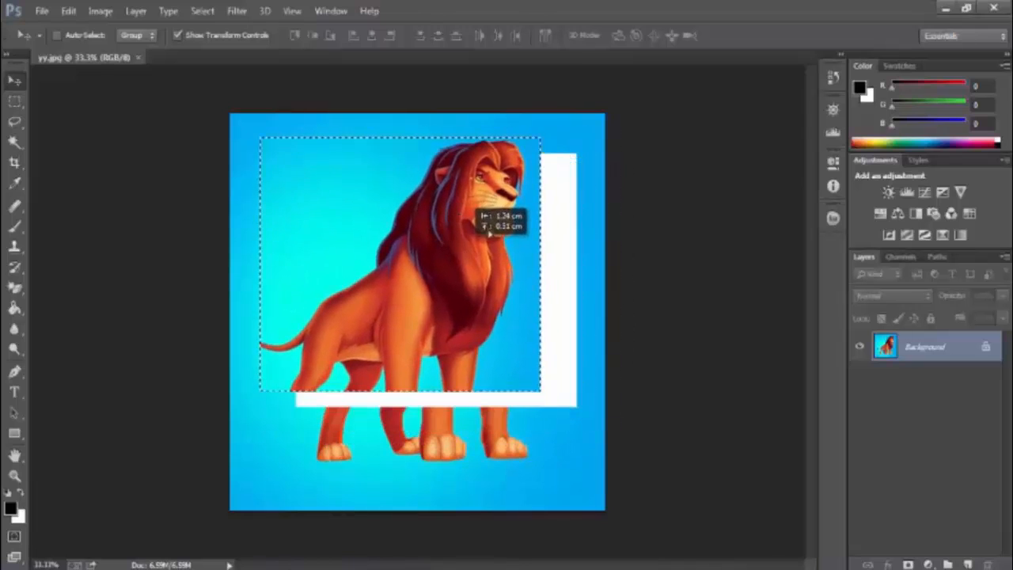
left_click_drag(488, 257, 487, 258)
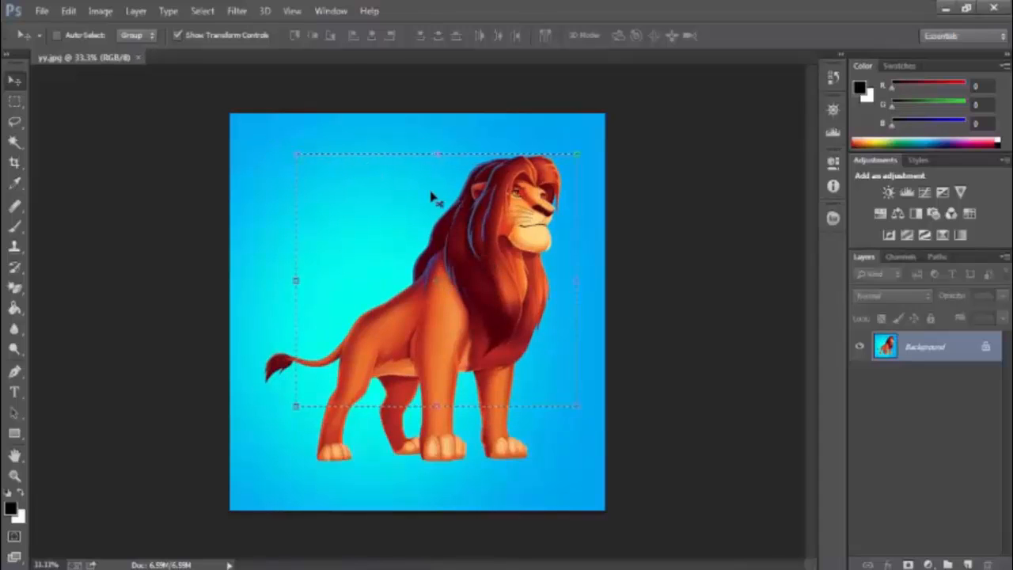
- With the Rectangular Marquee tool active, deselect the selection around the lion and restore it, repeating this twice
key("m")
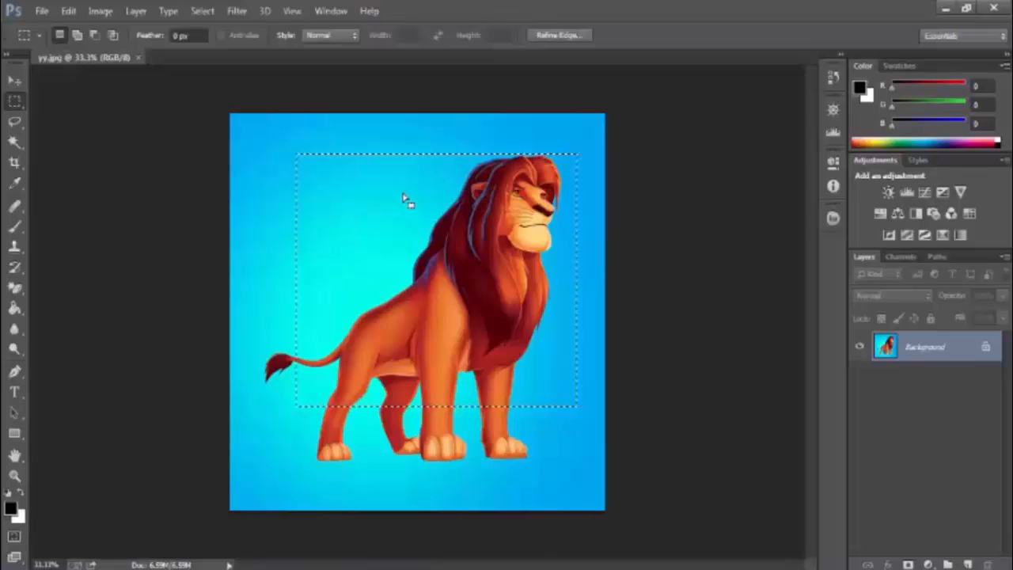
key("ctrl+d")
key("ctrl+shift+d")
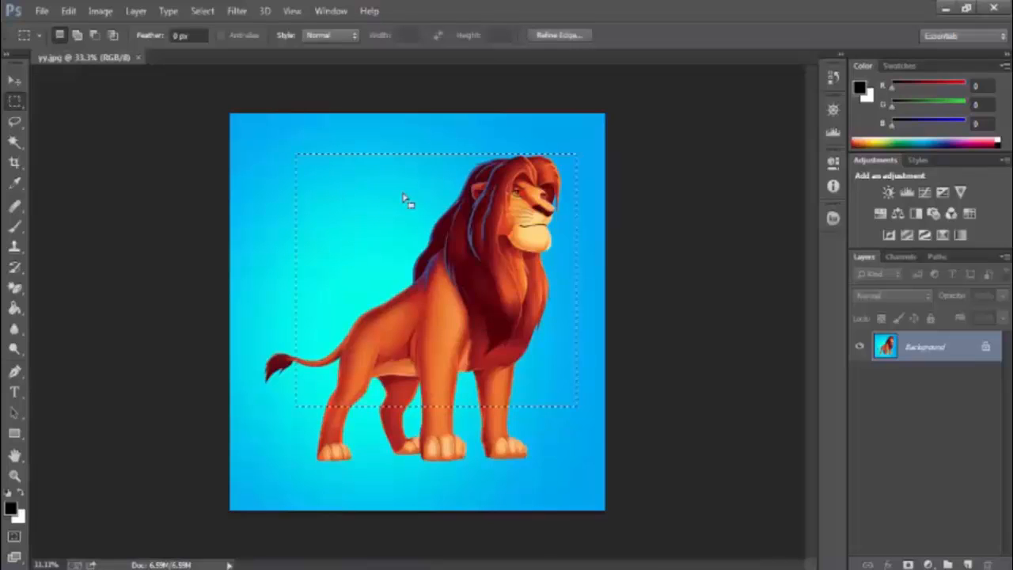
right_click(426, 159)
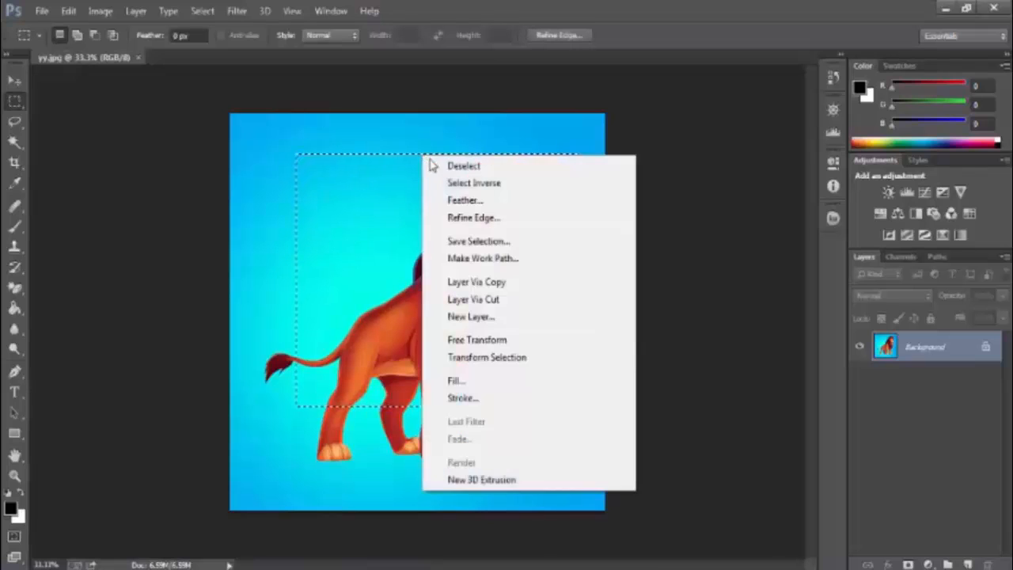
left_click(486, 168)
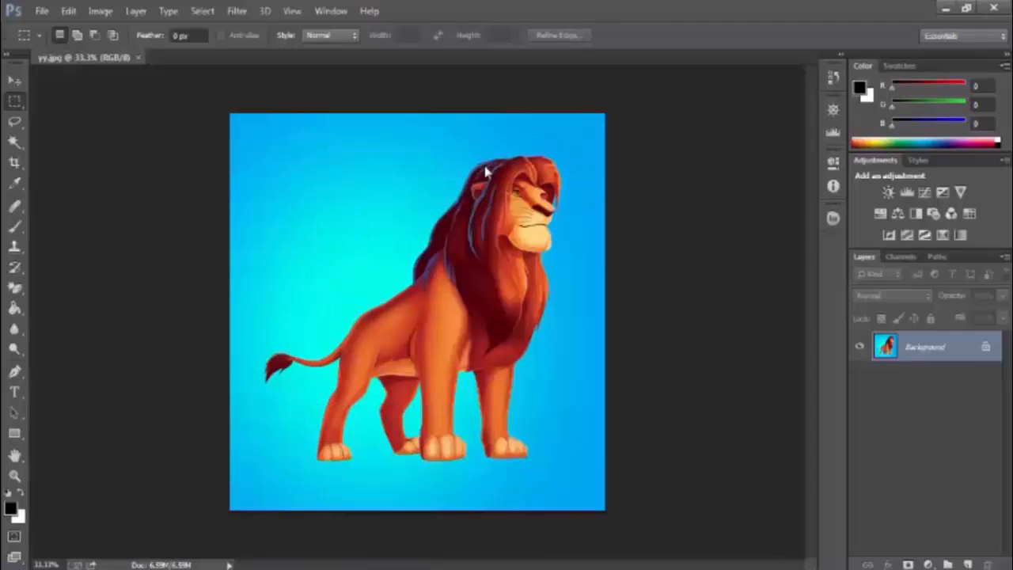
key("ctrl+z")
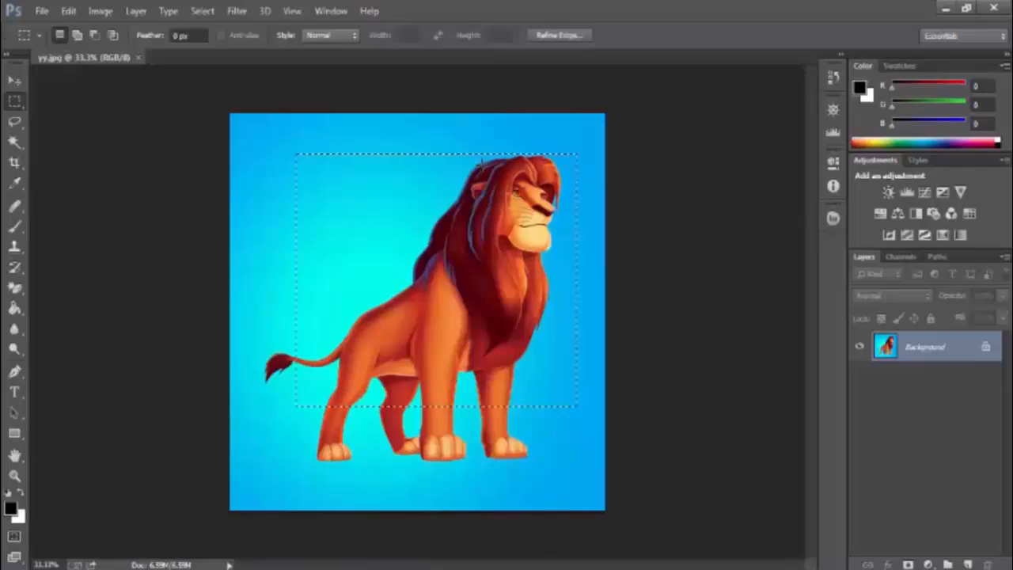
- Invert the rectangular selection and try moving the image area outside the rectangle with the Move tool
right_click(420, 186)
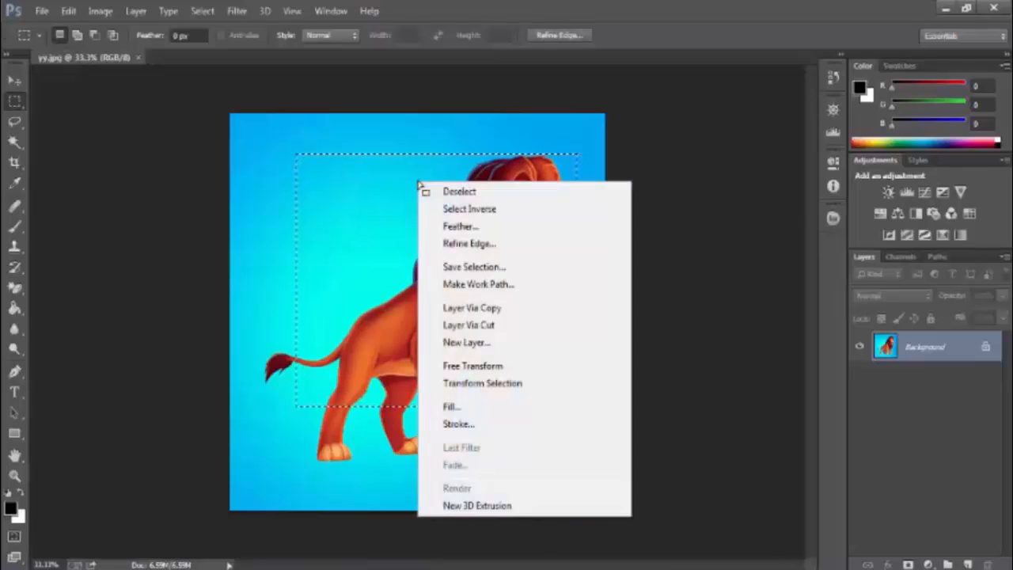
left_click(487, 210)
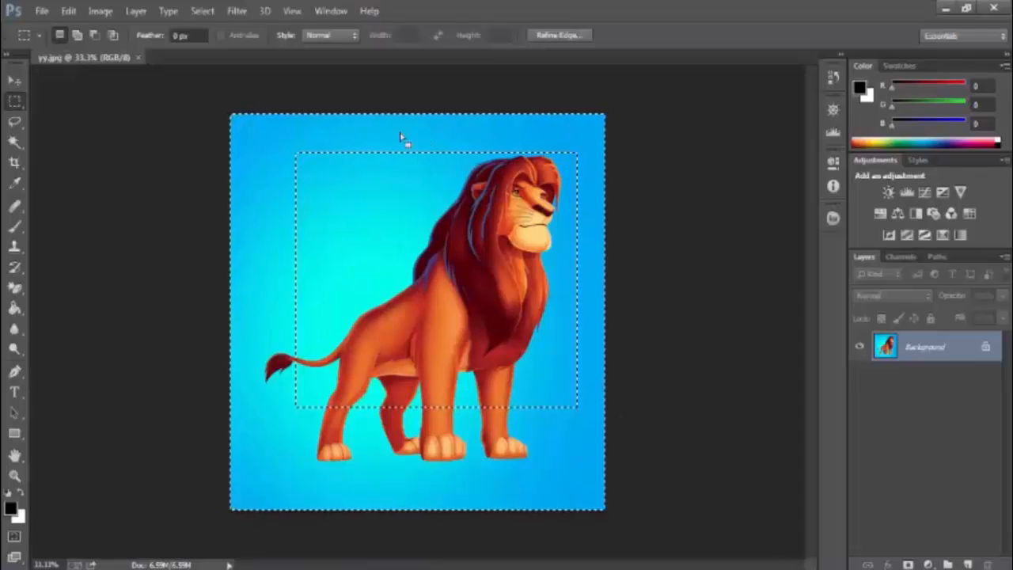
right_click(395, 177)
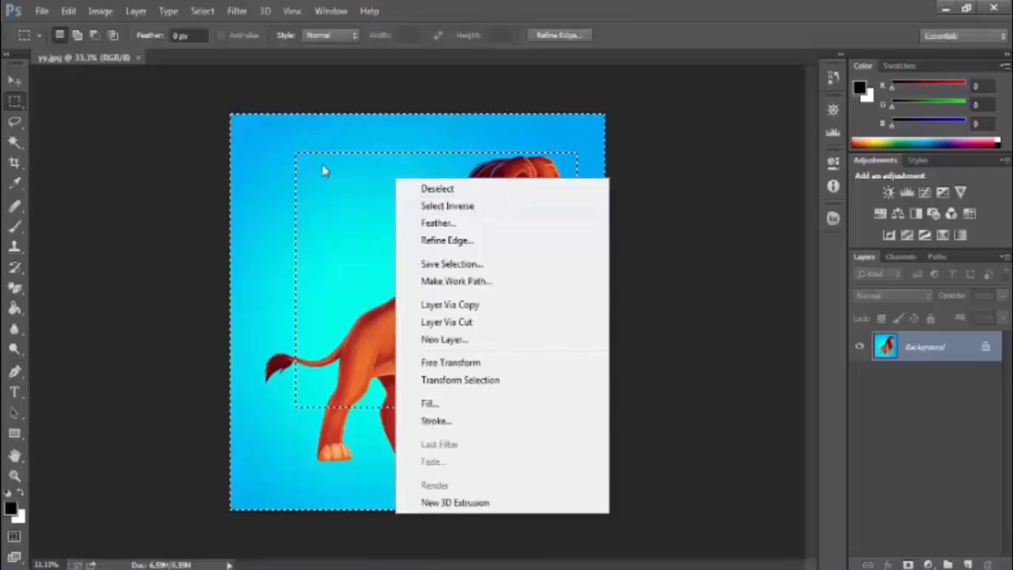
left_click(509, 3)
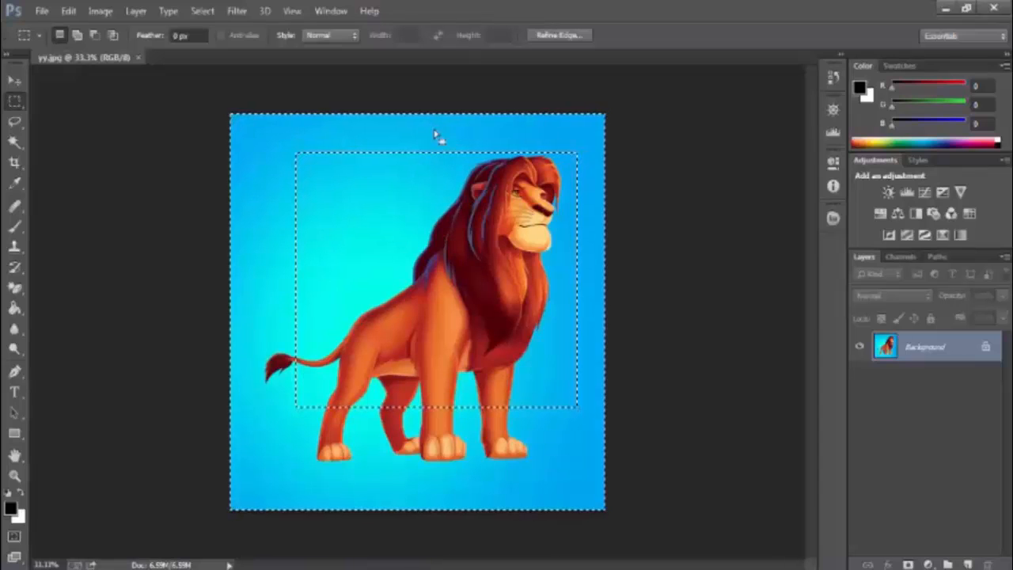
left_click(16, 81)
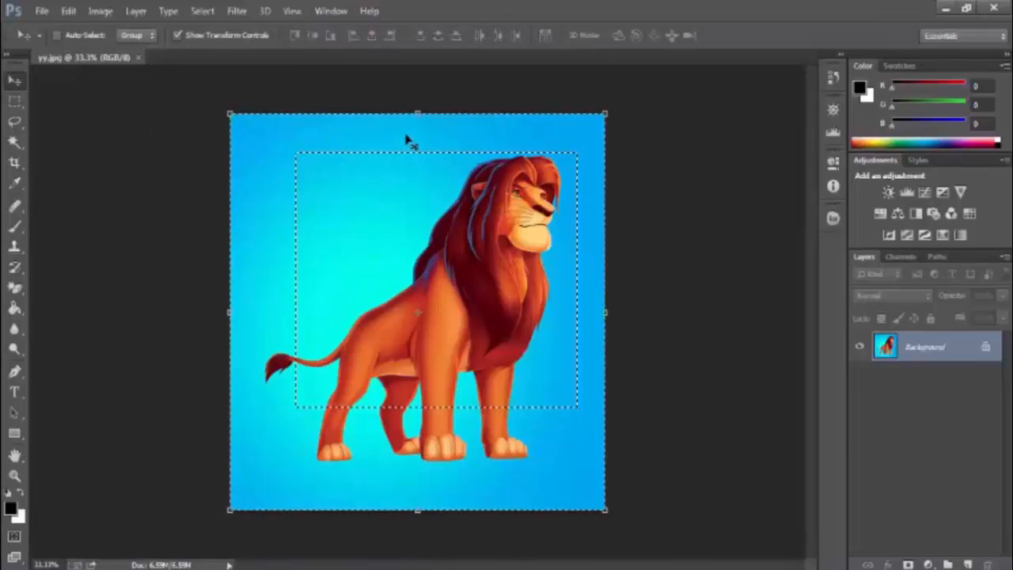
mouse_move(406, 140)
left_mouse_down()
mouse_move(384, 292)
mouse_move(420, 182)
mouse_move(403, 316)
mouse_move(410, 103)
mouse_move(398, 284)
mouse_move(408, 123)
mouse_move(397, 126)
mouse_move(399, 151)
mouse_move(409, 140)
left_mouse_up()
- Invert the selection back to the inner rectangle using the Lasso tool, and try moving its contents
left_click(14, 121)
right_click(435, 181)
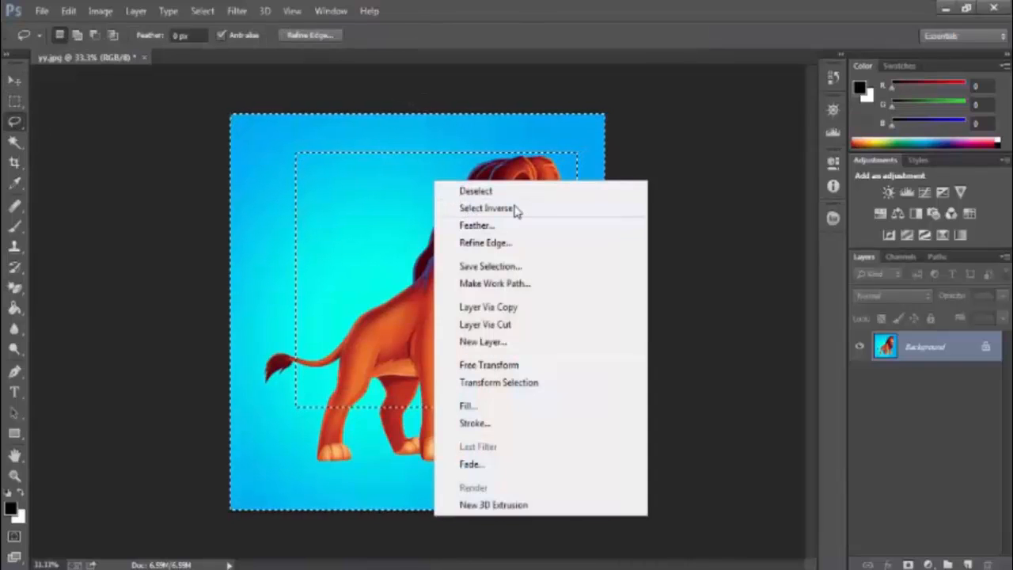
left_click(486, 208)
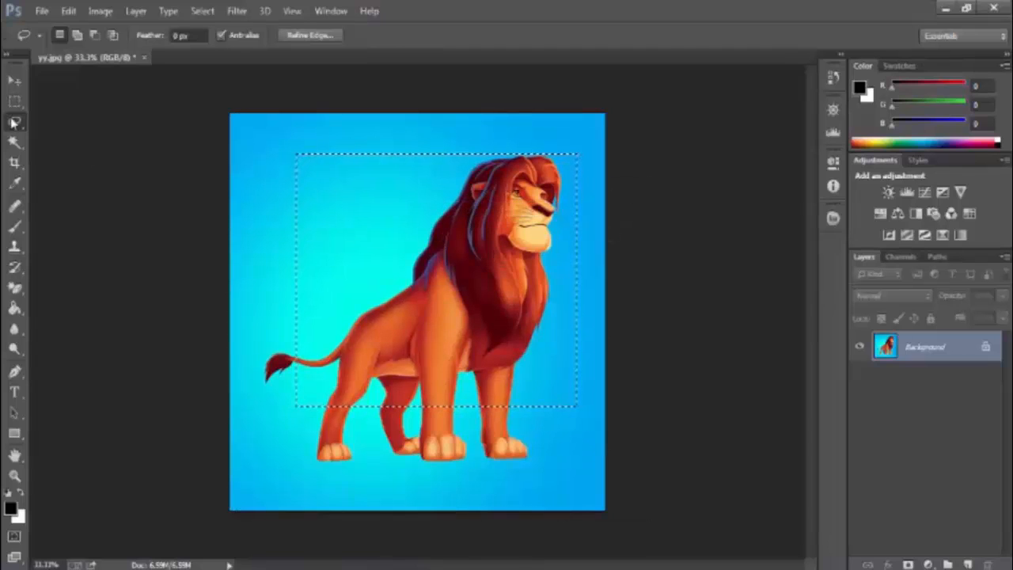
left_click(14, 80)
mouse_move(470, 202)
left_mouse_down()
mouse_move(461, 224)
mouse_move(472, 234)
mouse_move(464, 206)
mouse_move(463, 242)
mouse_move(458, 203)
left_mouse_up()
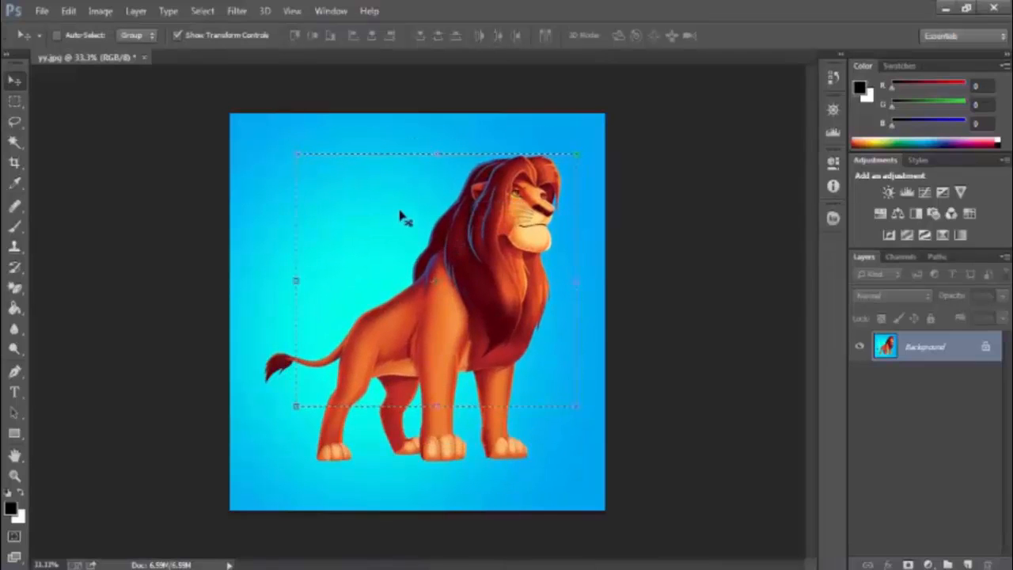
- Set the Rectangular Marquee tool's feather to 20 px and clear the existing selection on the lion image
left_click(14, 101)
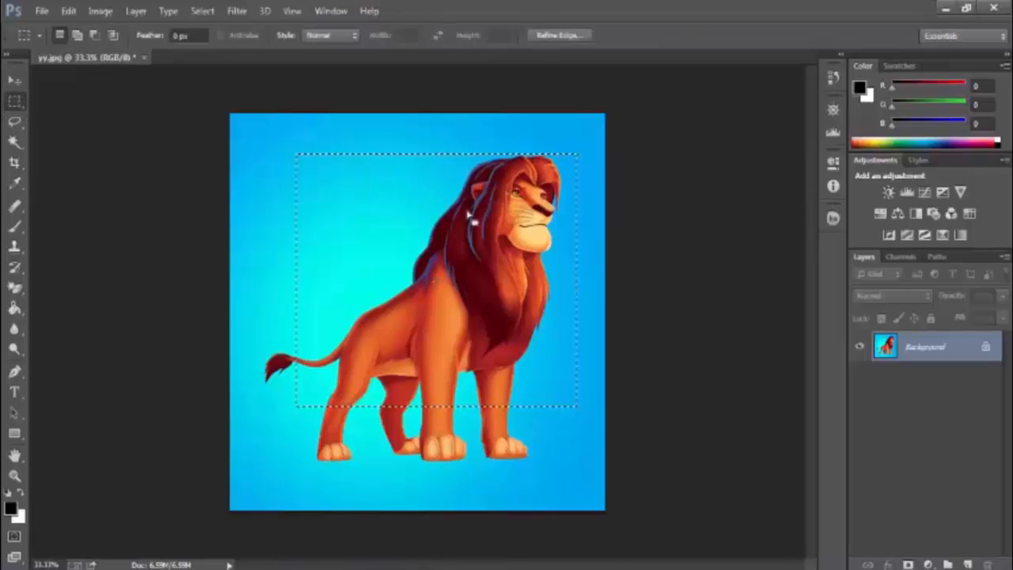
right_click(470, 216)
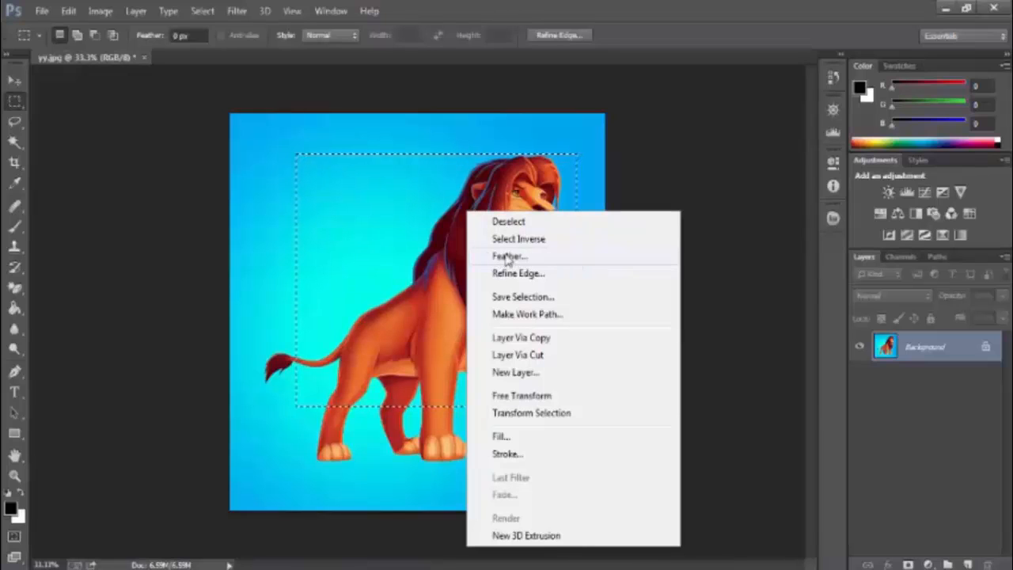
left_click(163, 62)
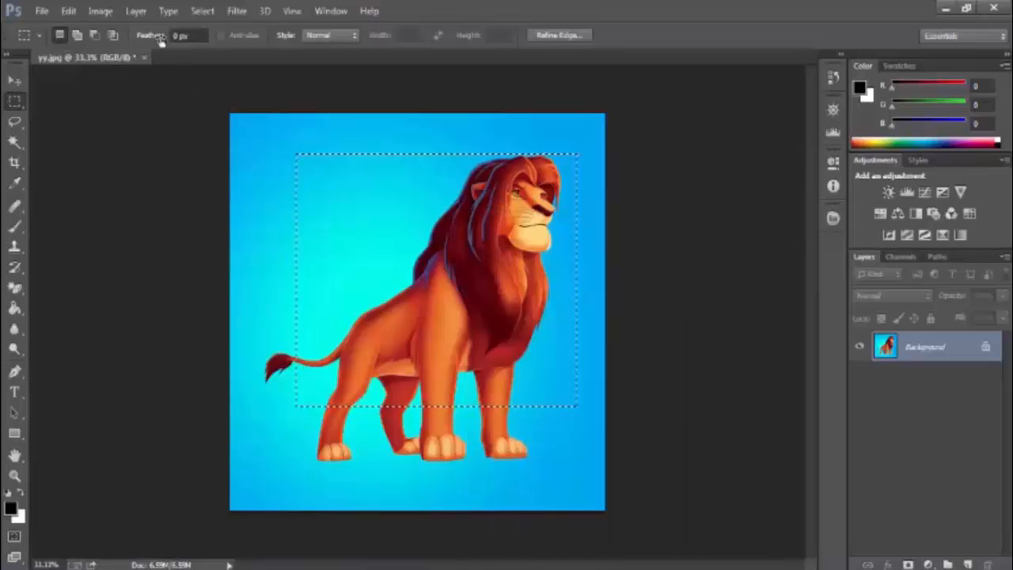
left_click(179, 36)
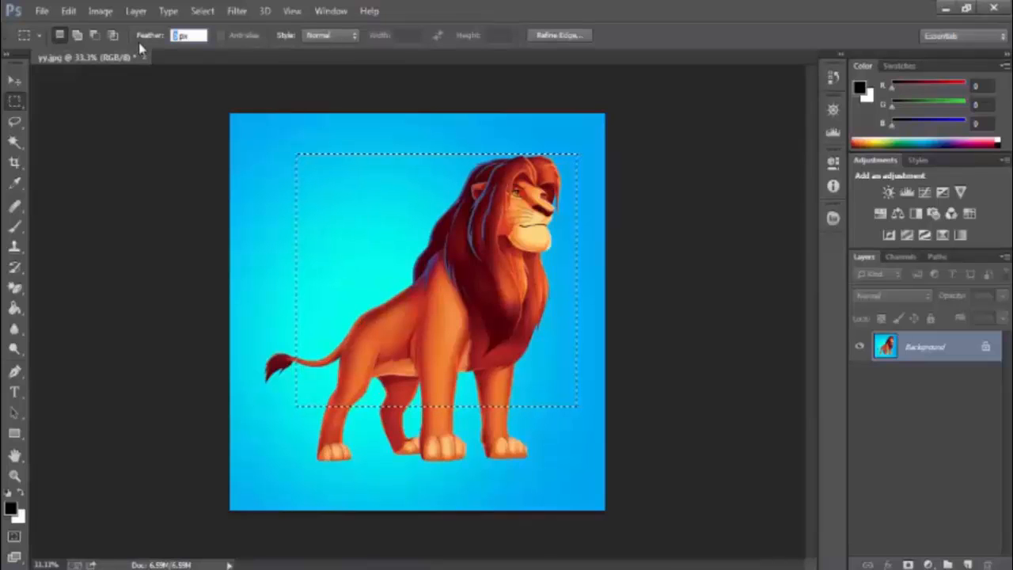
type("20")
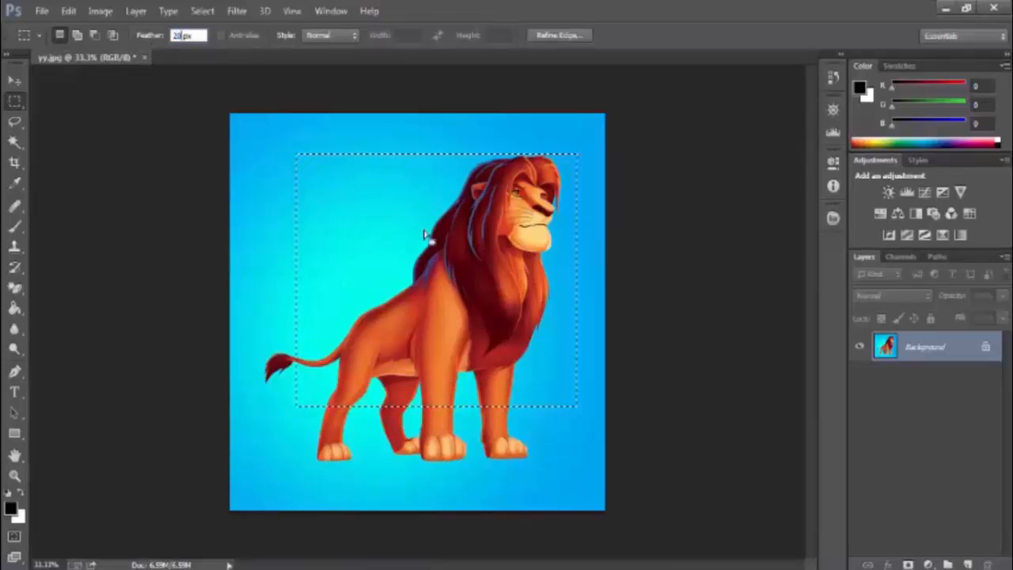
left_click(317, 185)
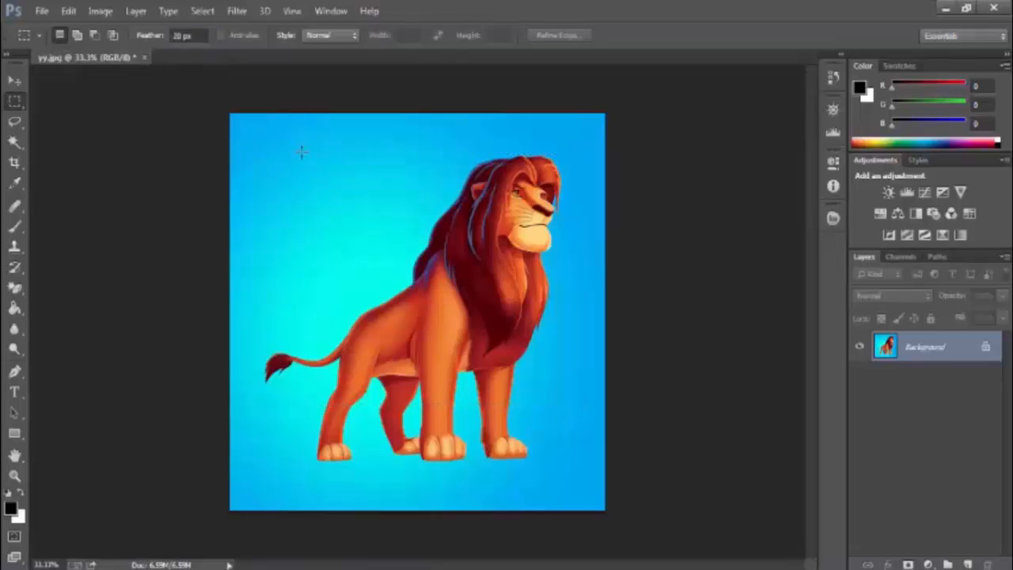
- Draw a 20 px feathered rectangular selection around the lion's upper body and inspect its rounded corner up close with the Navigator
left_click_drag(302, 151, 405, 235)
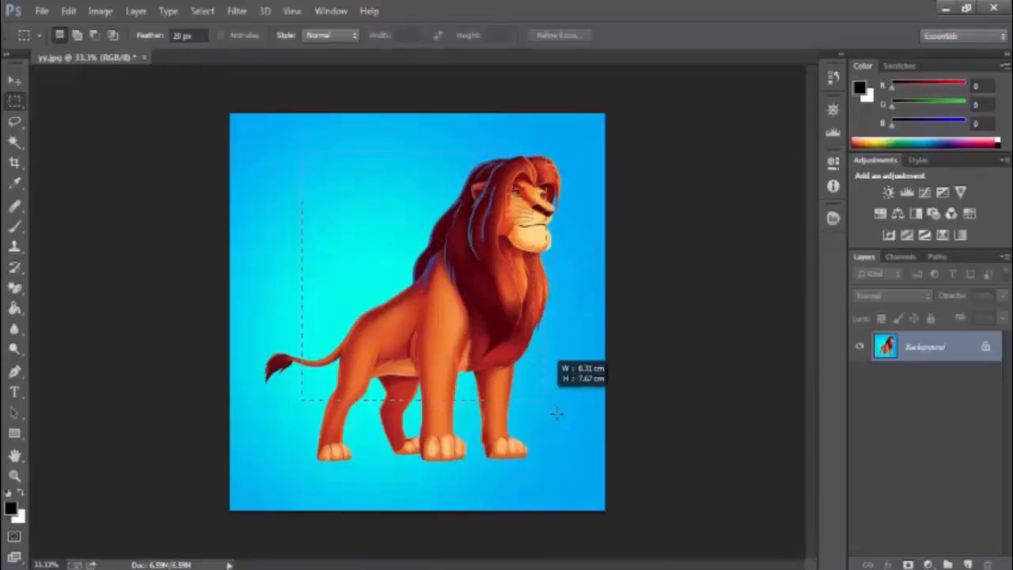
mouse_move(556, 413)
left_mouse_down()
mouse_move(576, 406)
mouse_move(571, 398)
left_mouse_up()
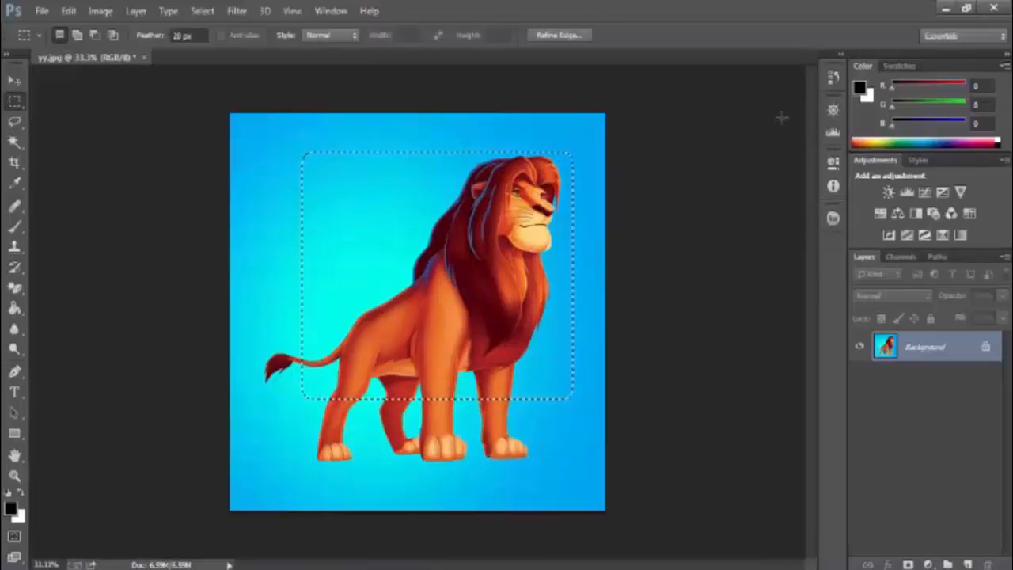
left_click(833, 110)
left_click_drag(752, 193, 757, 192)
scroll(305, 362, "down", 4)
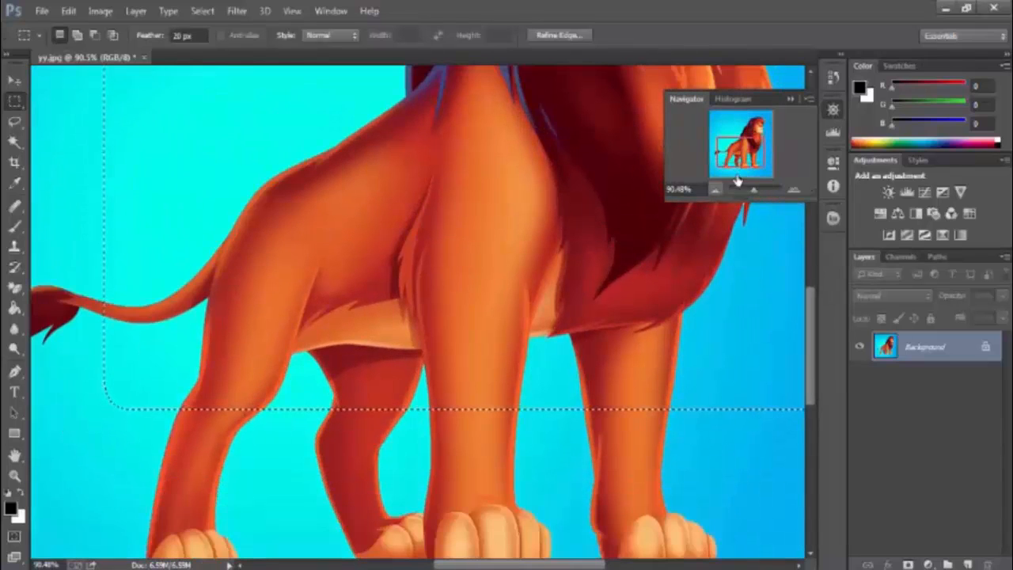
left_click_drag(754, 191, 753, 194)
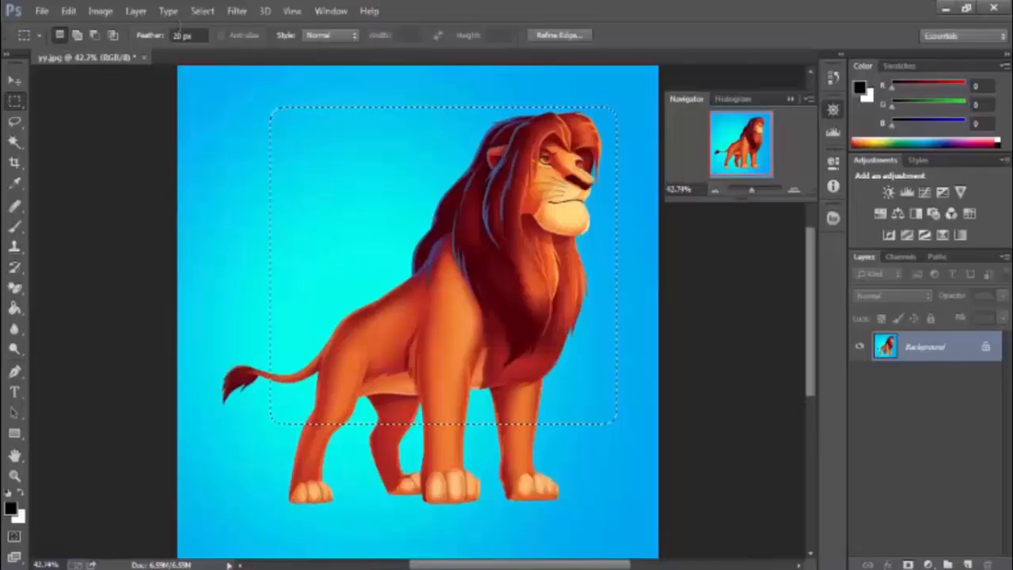
- Set the marquee feather to 50 px and redraw the rectangular selection around the lion's head, body and tail
left_click(182, 36)
type("50")
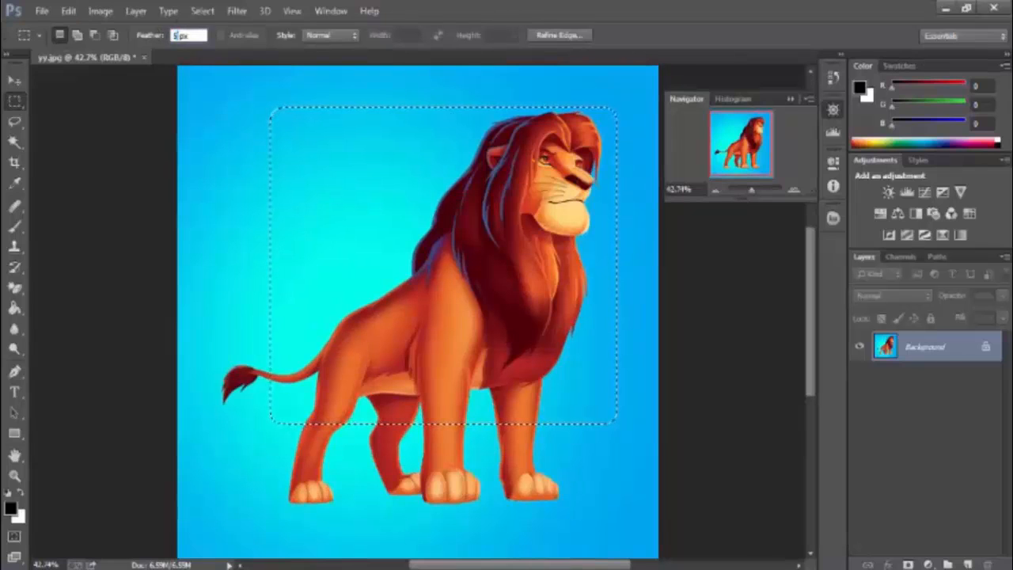
left_click(233, 87)
left_click_drag(228, 99, 614, 429)
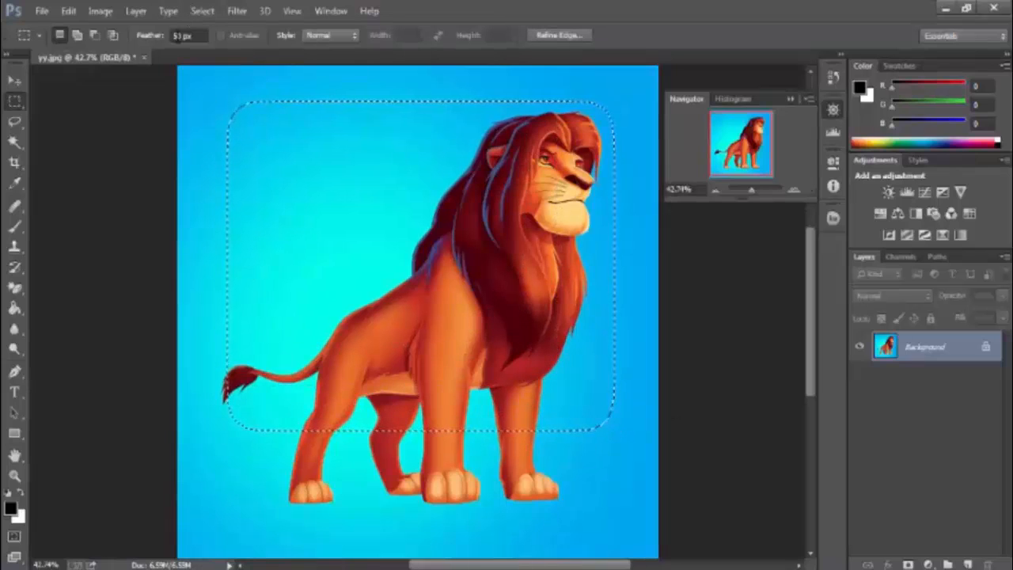
- Raise the marquee feather to 100 px and draw a new rectangular selection around the lion's upper body and tail
double_click(181, 35)
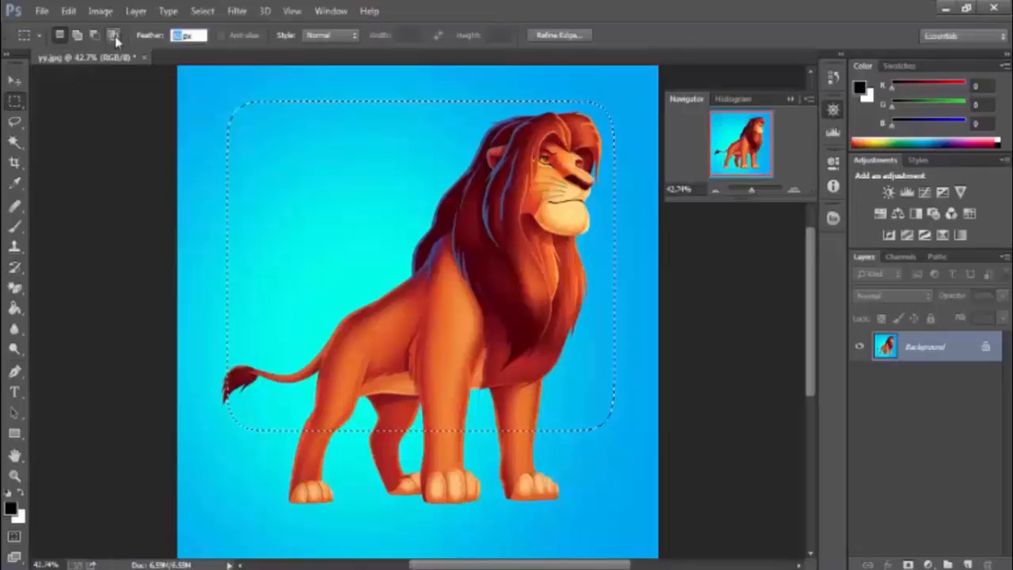
type("100")
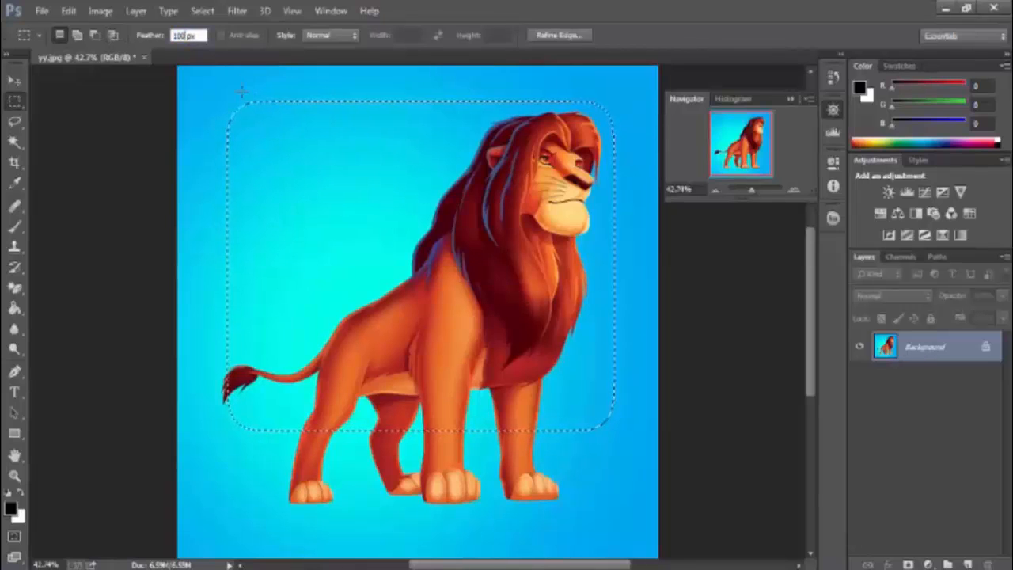
left_click(210, 101)
left_click_drag(413, 235, 622, 396)
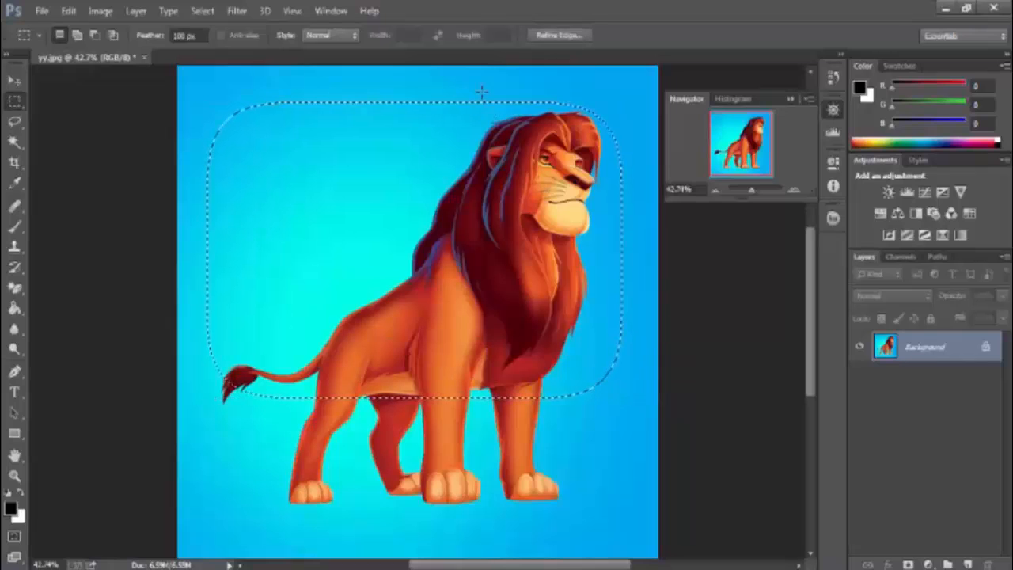
- Select the lion's head with the 100 px feather, move it to the image's upper-left area, then undo the move and deselect
left_click_drag(427, 100, 629, 269)
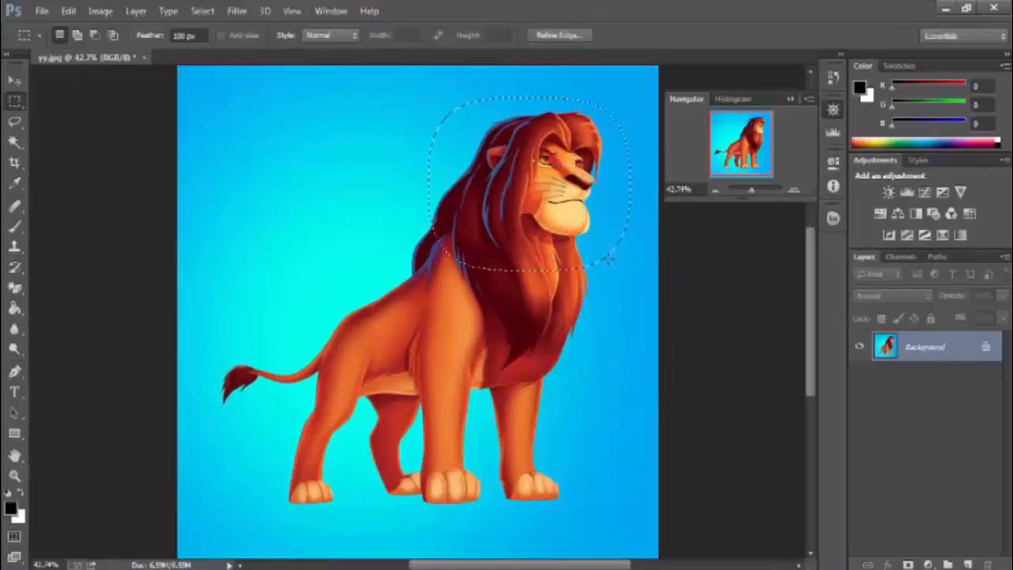
left_click(15, 84)
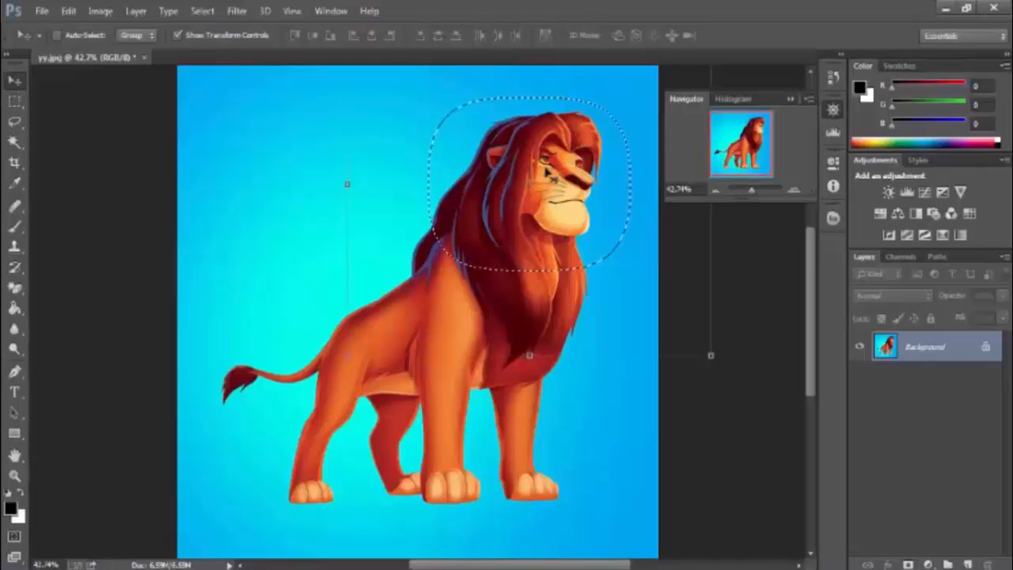
left_click_drag(563, 179, 311, 154)
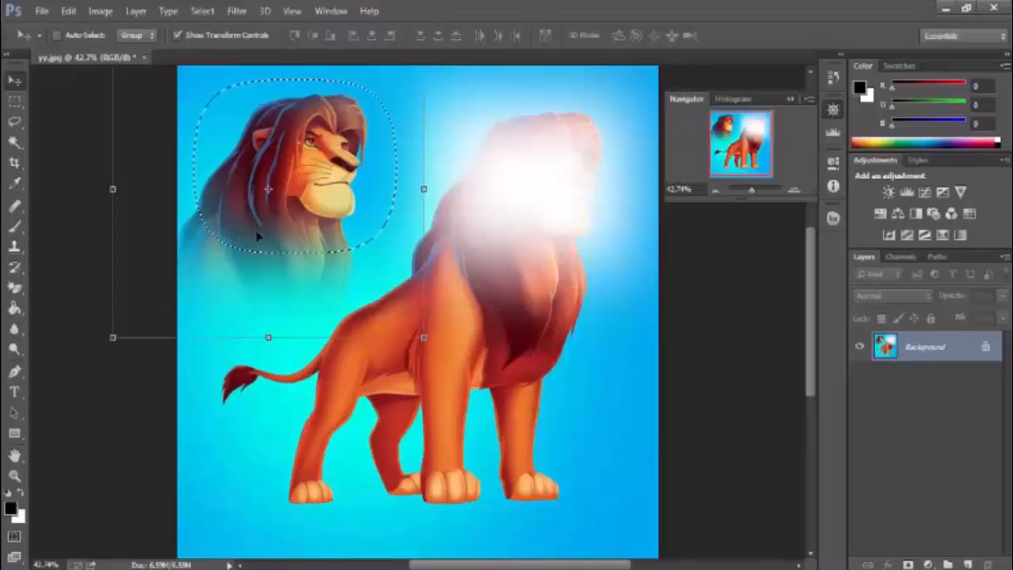
key("ctrl+z")
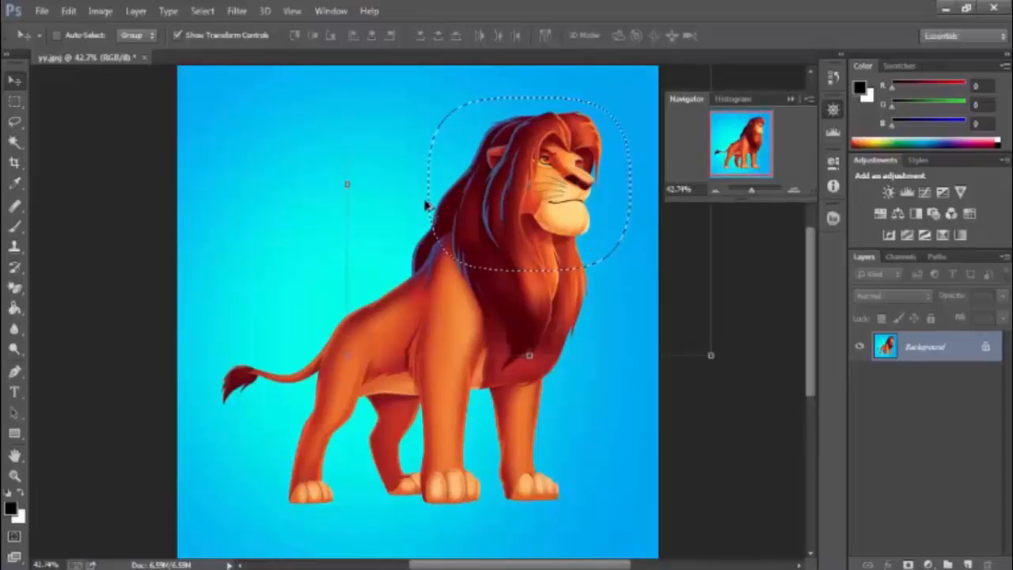
key("ctrl+d")
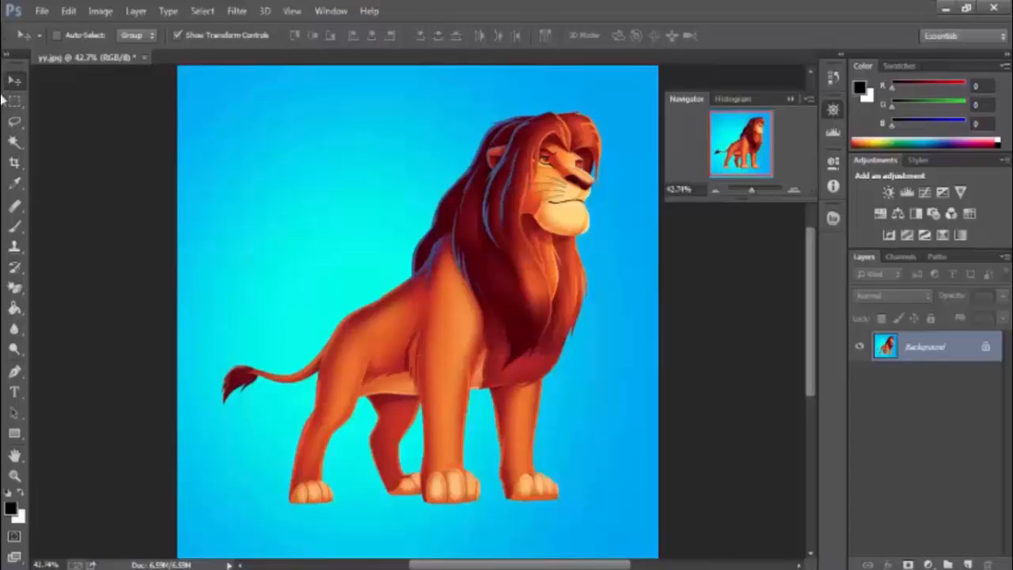
- Set the Rectangular Marquee tool's feather to 0 px and select a rectangle around the lion's head and the background beside it
left_click(15, 102)
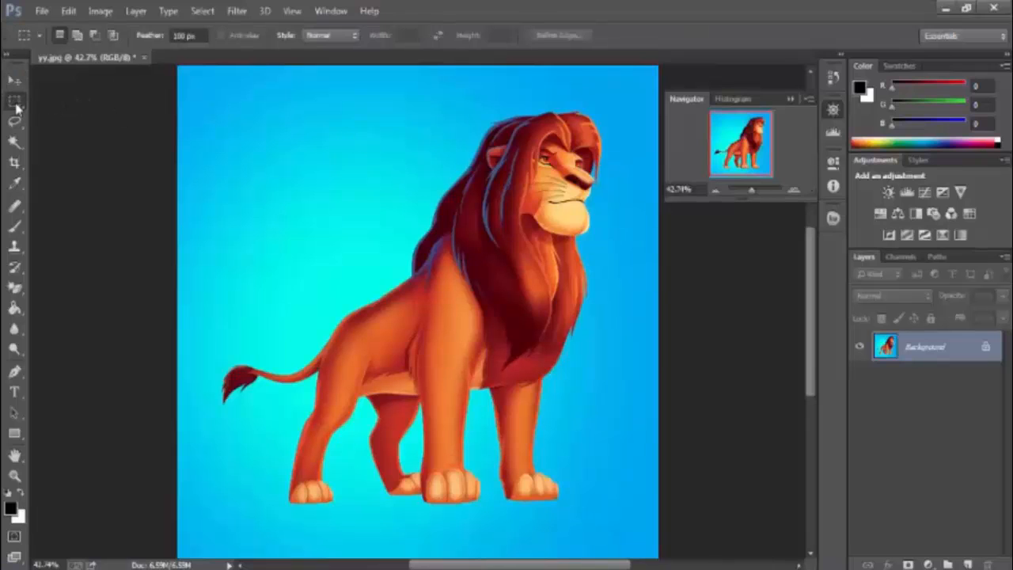
right_click(537, 152)
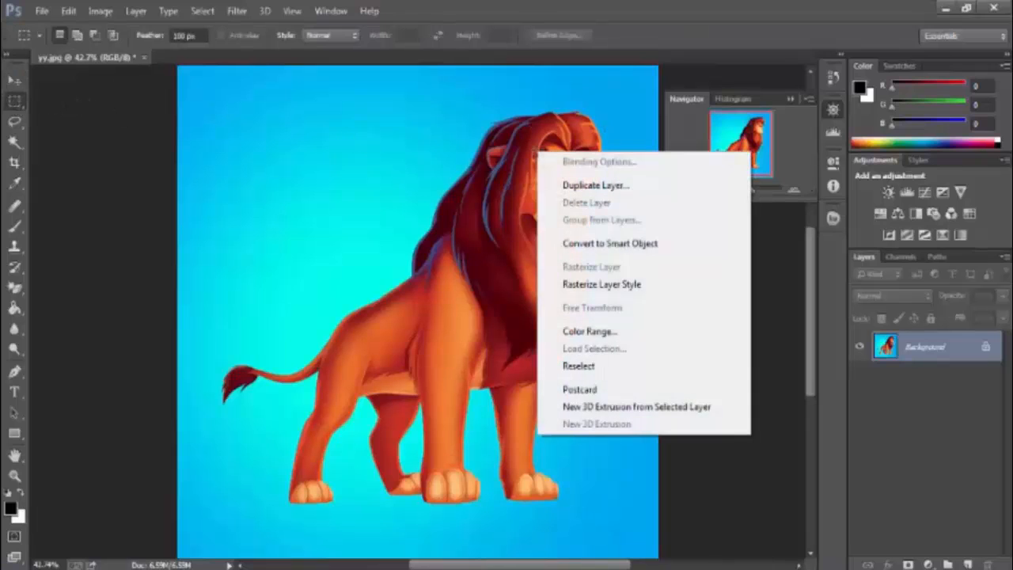
left_click(381, 158)
left_click_drag(263, 108, 459, 212)
left_click(278, 80)
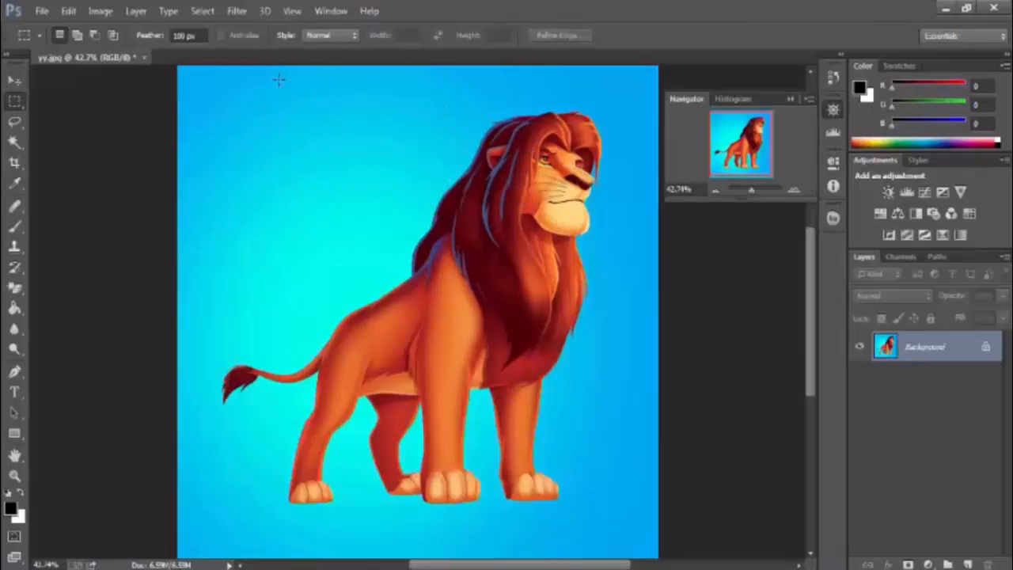
left_click(188, 35)
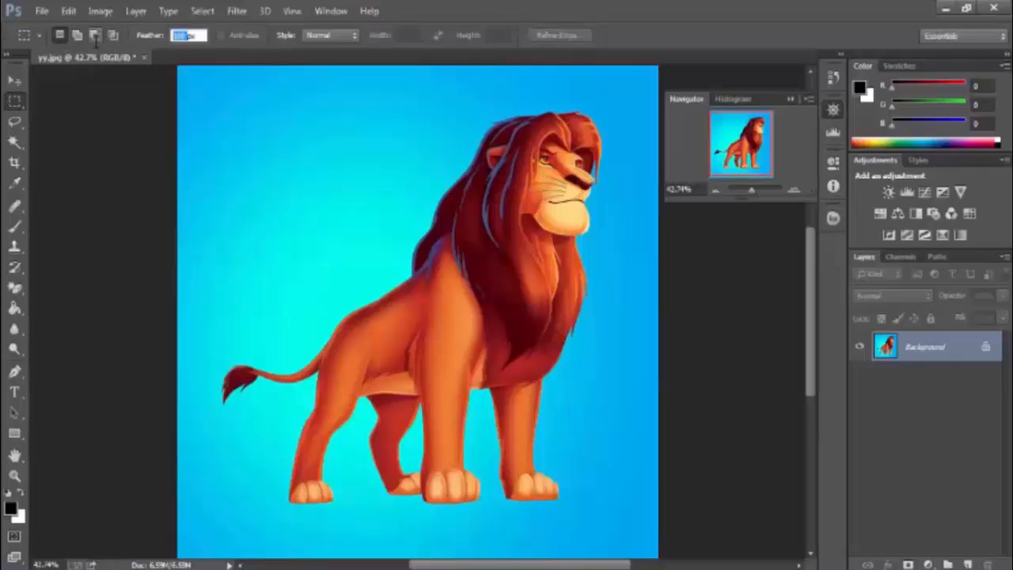
left_click(437, 143)
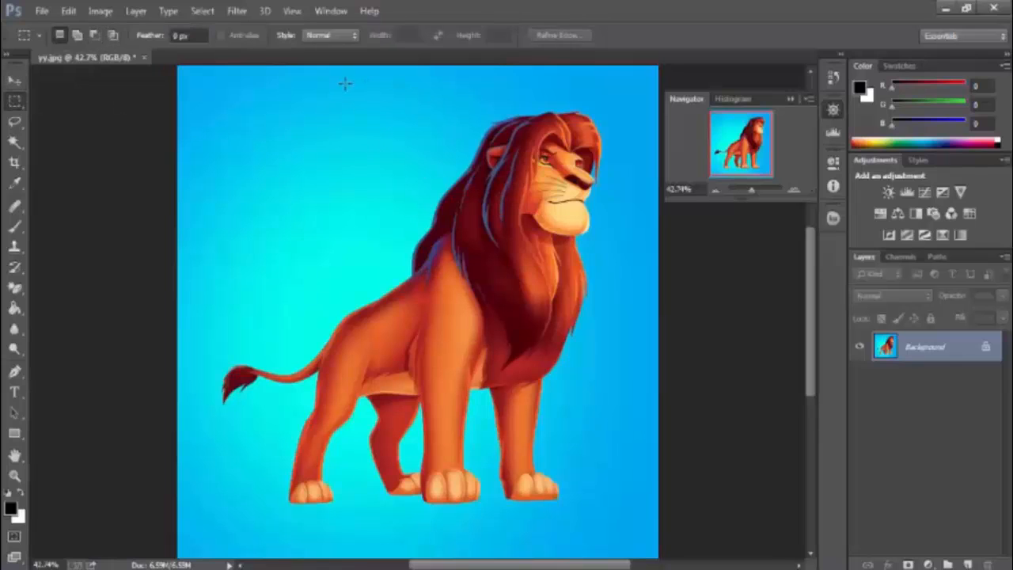
left_click_drag(321, 99, 622, 275)
- Save the rectangular selection as a new channel named "lion" in yy.jpg, then deselect it
right_click(484, 187)
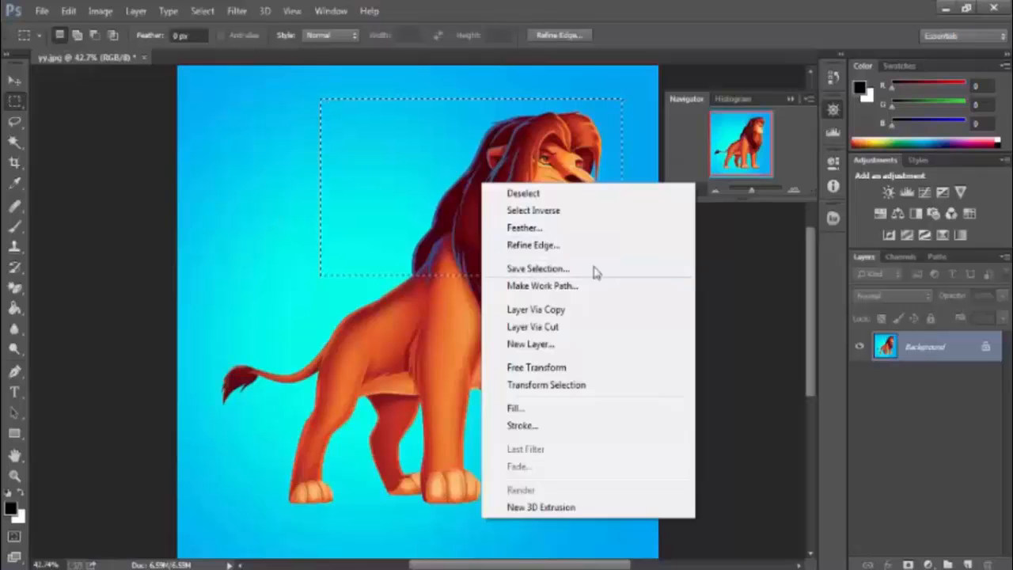
left_click(546, 270)
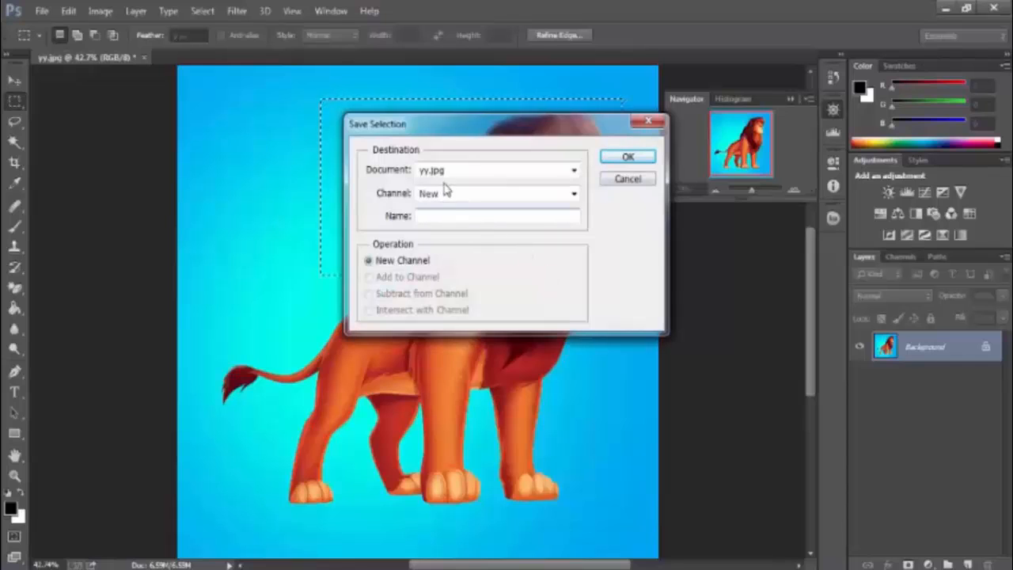
left_click(443, 194)
left_click(445, 198)
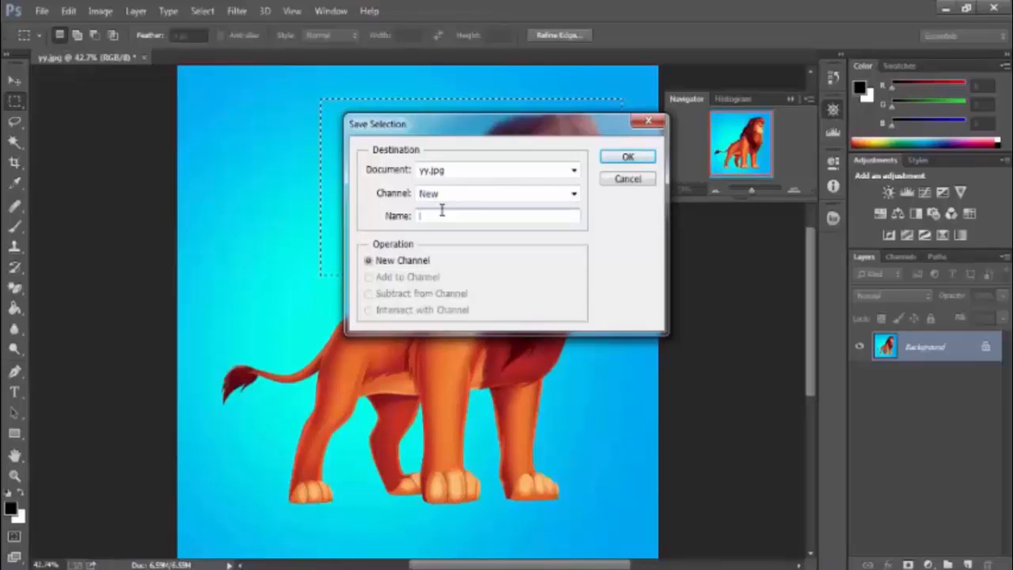
left_click(442, 210)
type("lion")
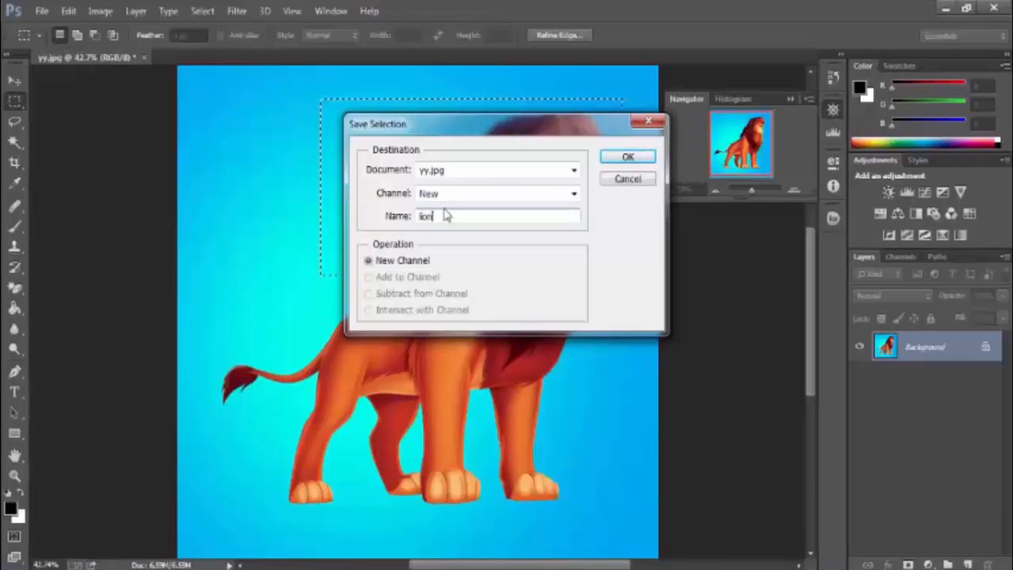
left_click(634, 158)
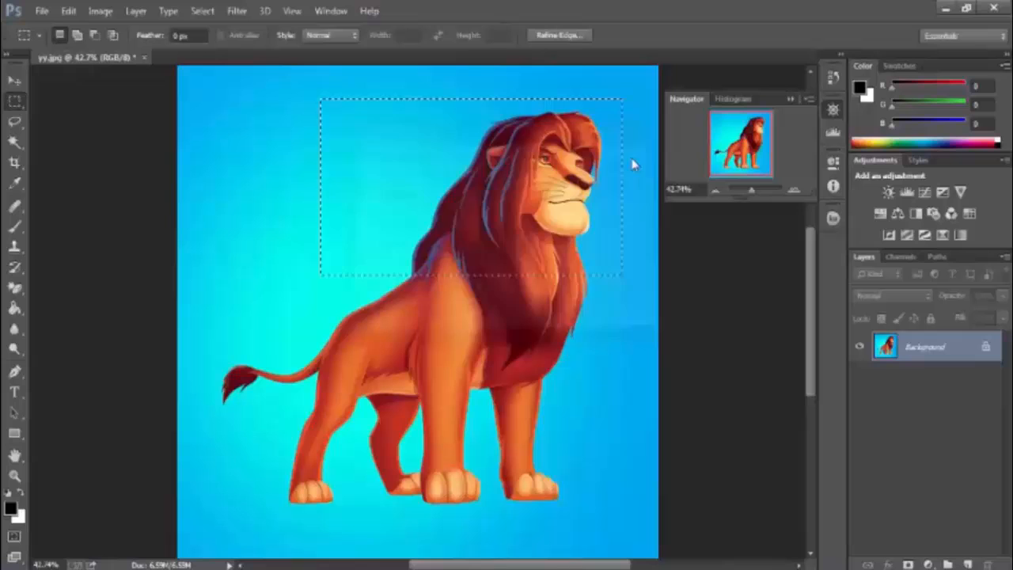
right_click(398, 100)
left_click(438, 109)
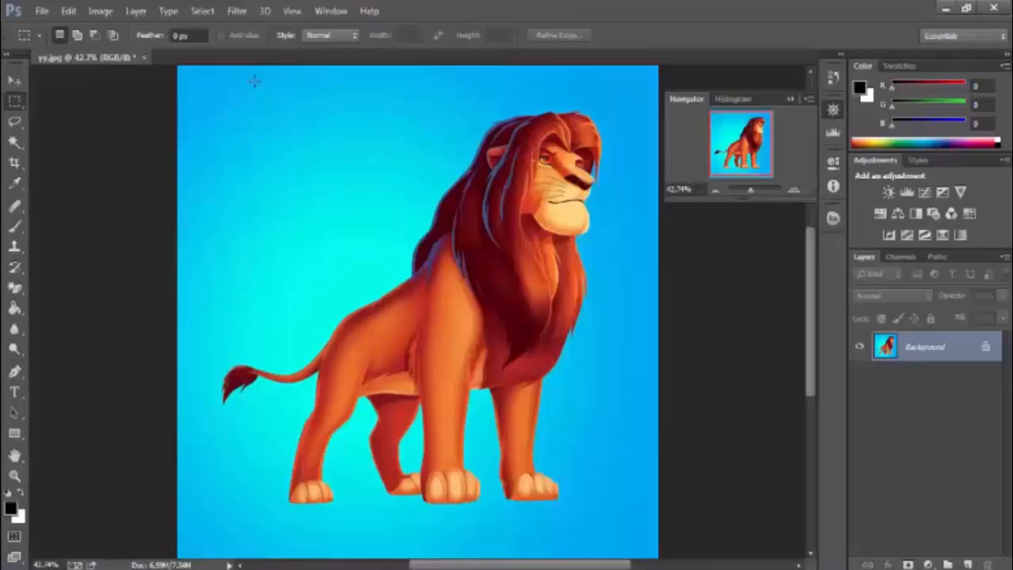
- Load the saved "lion" channel as a new selection, then deselect it
left_click(198, 17)
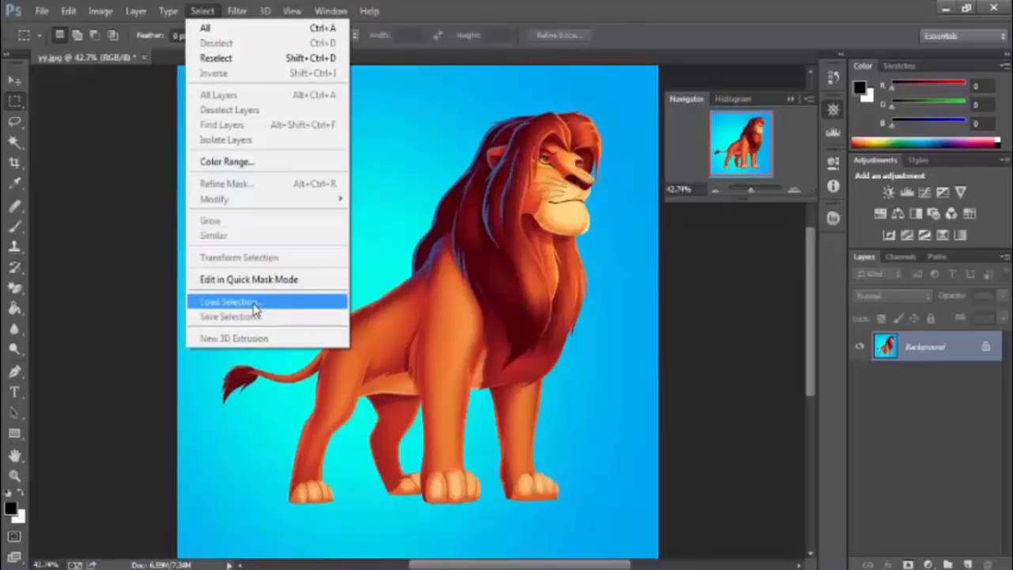
left_click(230, 301)
left_click(474, 194)
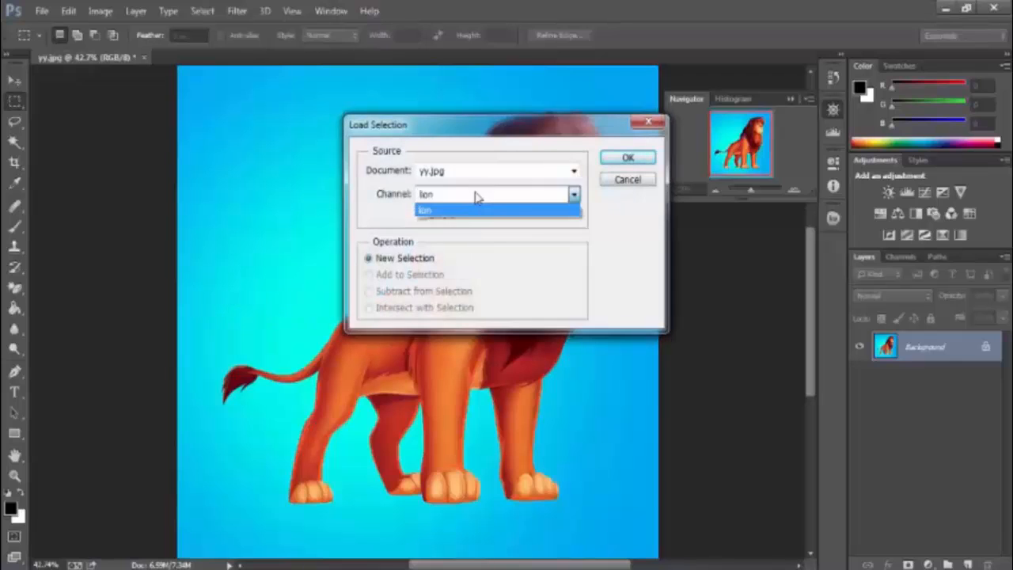
left_click(478, 198)
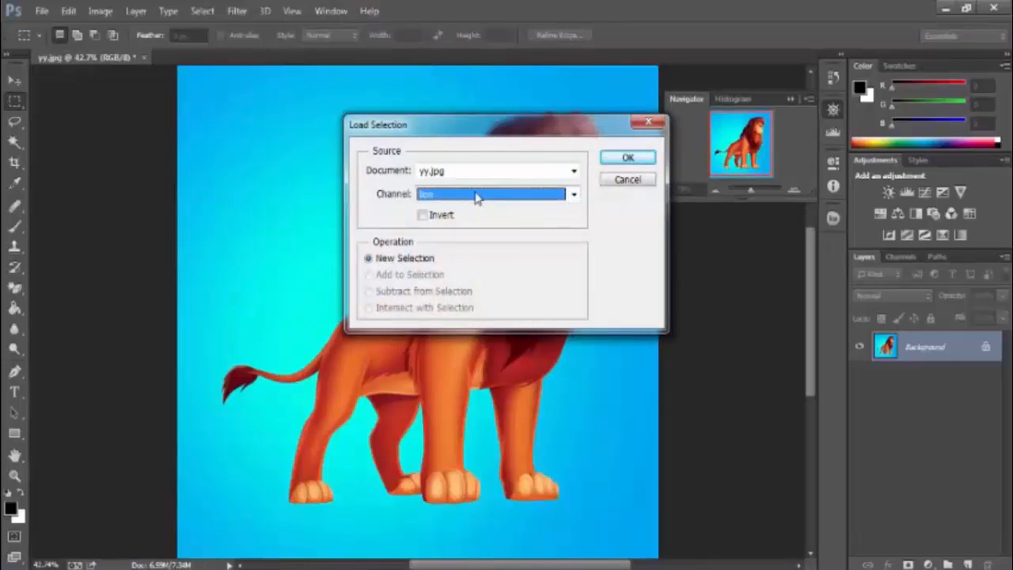
left_click(625, 158)
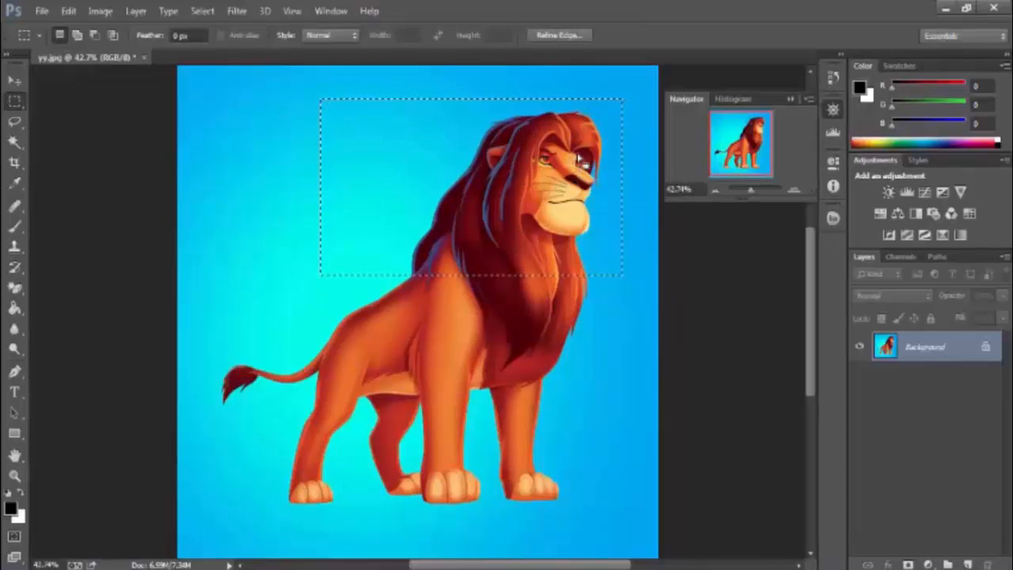
right_click(318, 142)
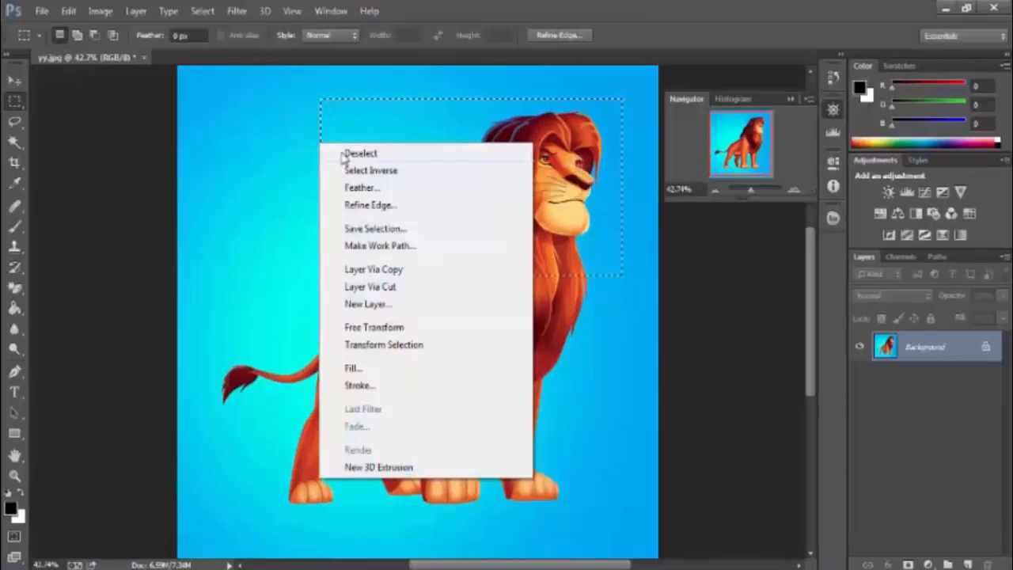
left_click(352, 151)
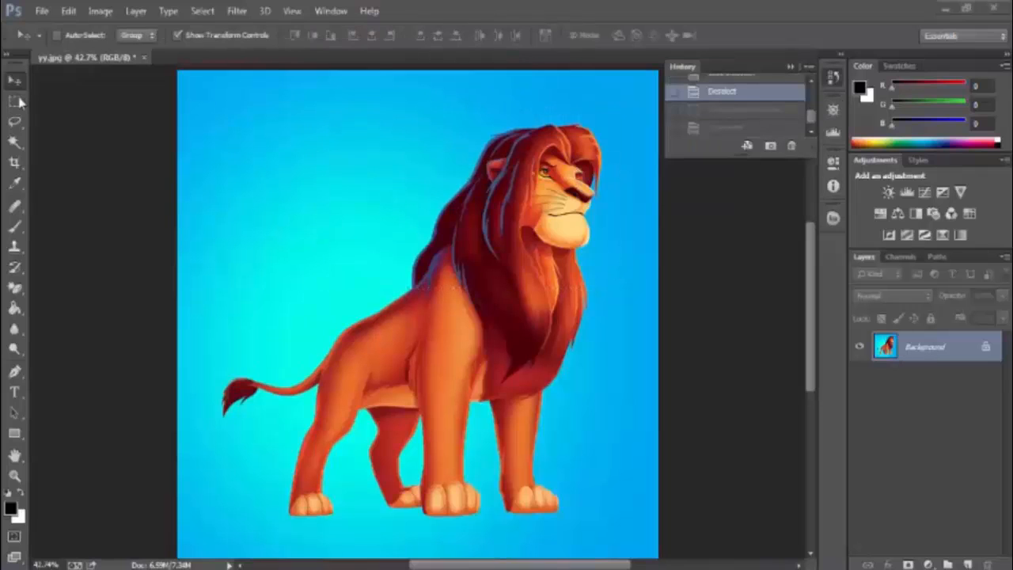
- Marquee-select a rectangle around the lion's head, copy it to a new layer with Layer Via Copy, and activate the Move tool
left_click(20, 101)
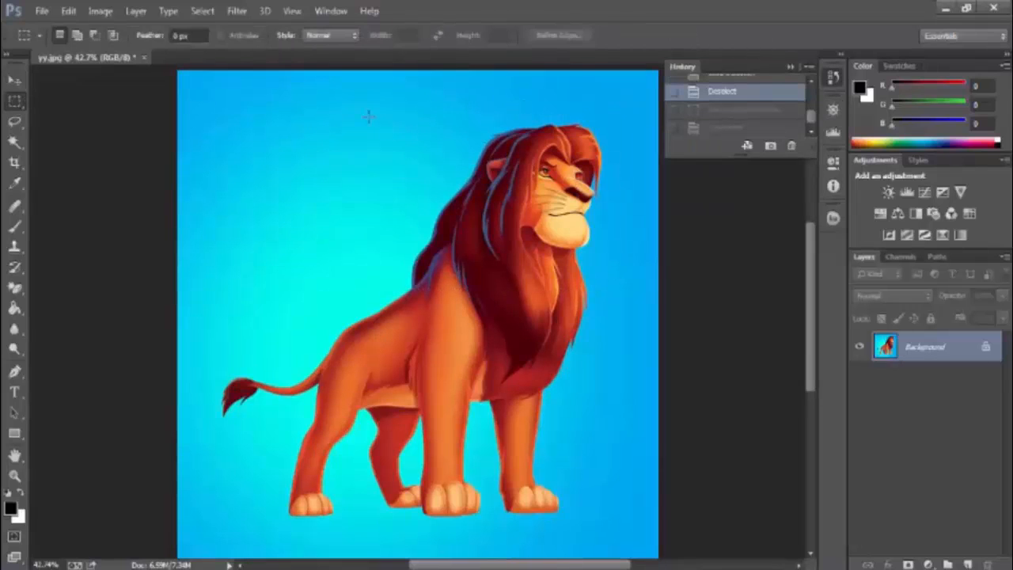
left_click_drag(342, 106, 638, 291)
right_click(417, 172)
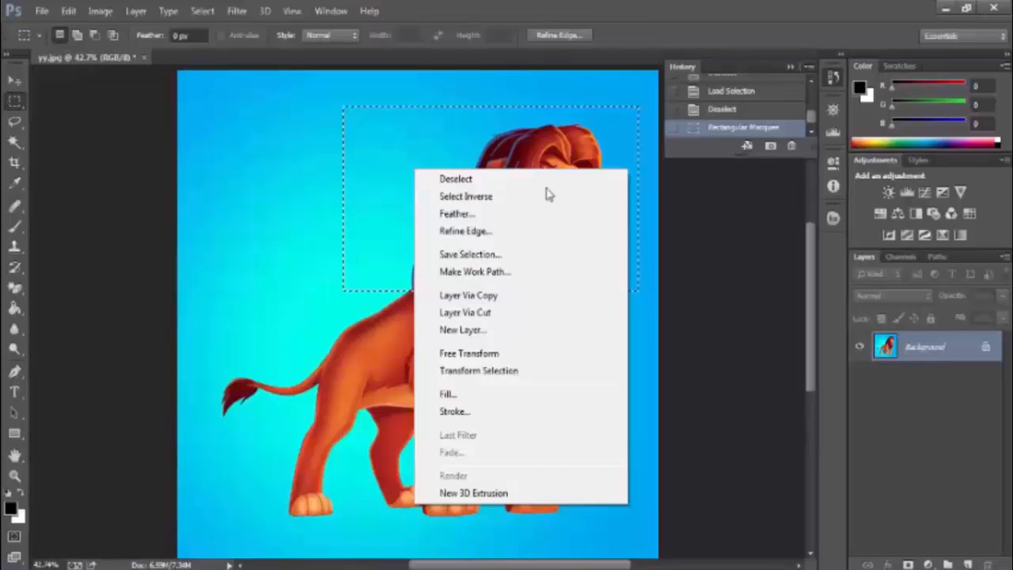
left_click(468, 295)
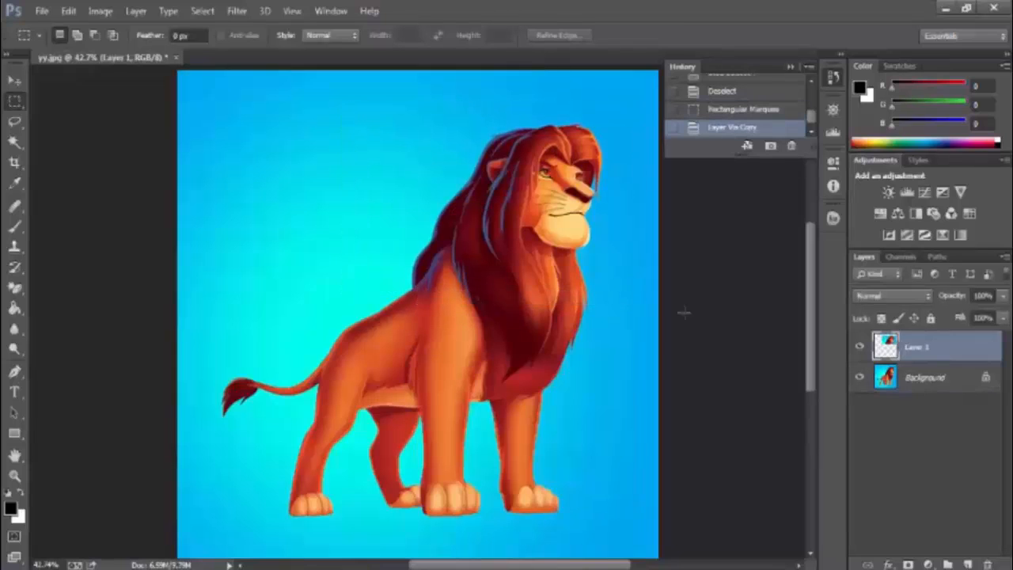
left_click(14, 80)
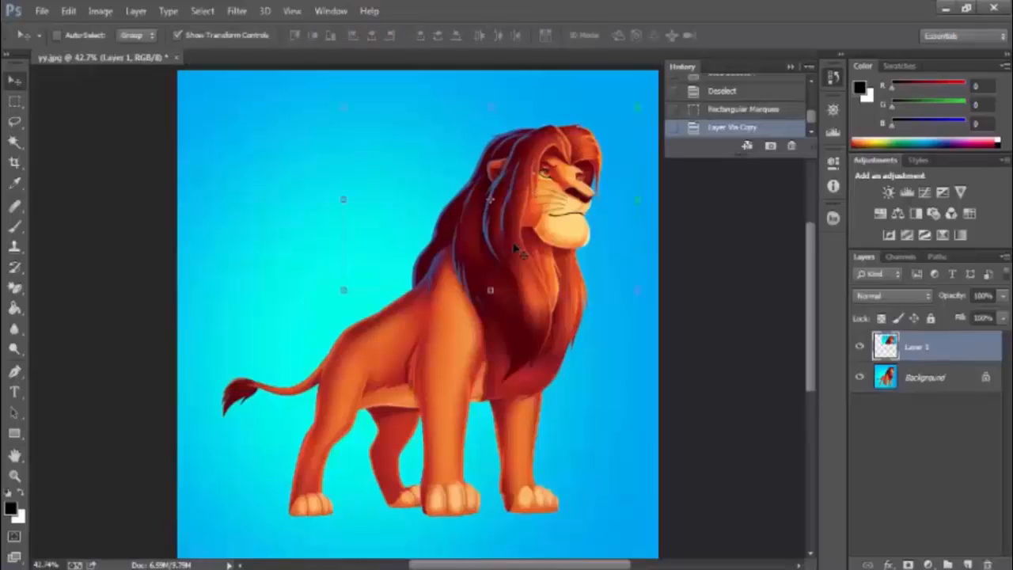
- Move the copied head layer beside the original head, toggle its visibility off and on, and undo the moves
left_click_drag(520, 257, 317, 260)
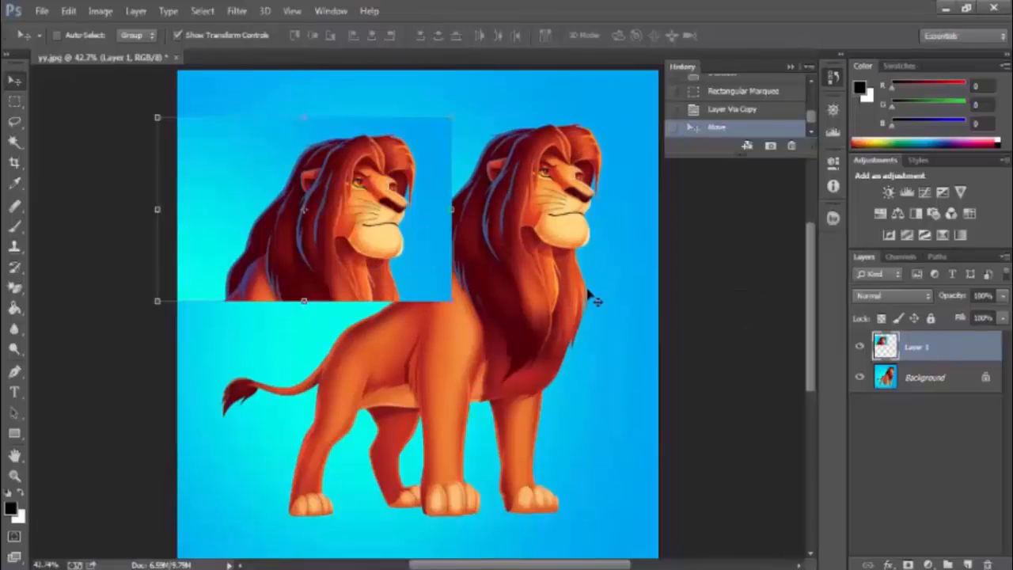
left_click(859, 348)
left_click(859, 348)
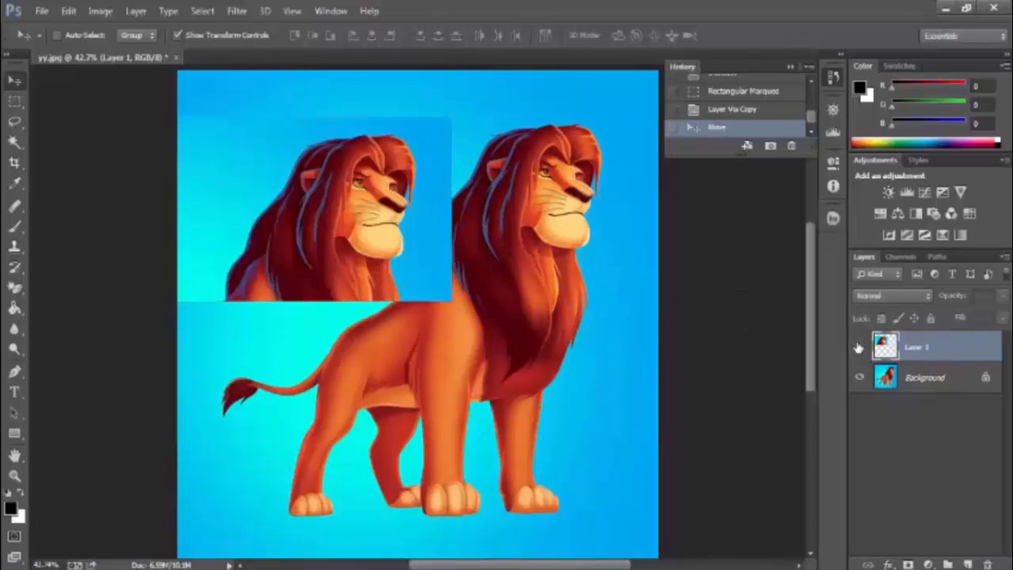
left_click(859, 349)
left_click(859, 348)
left_click_drag(415, 222, 441, 228)
left_click(731, 92)
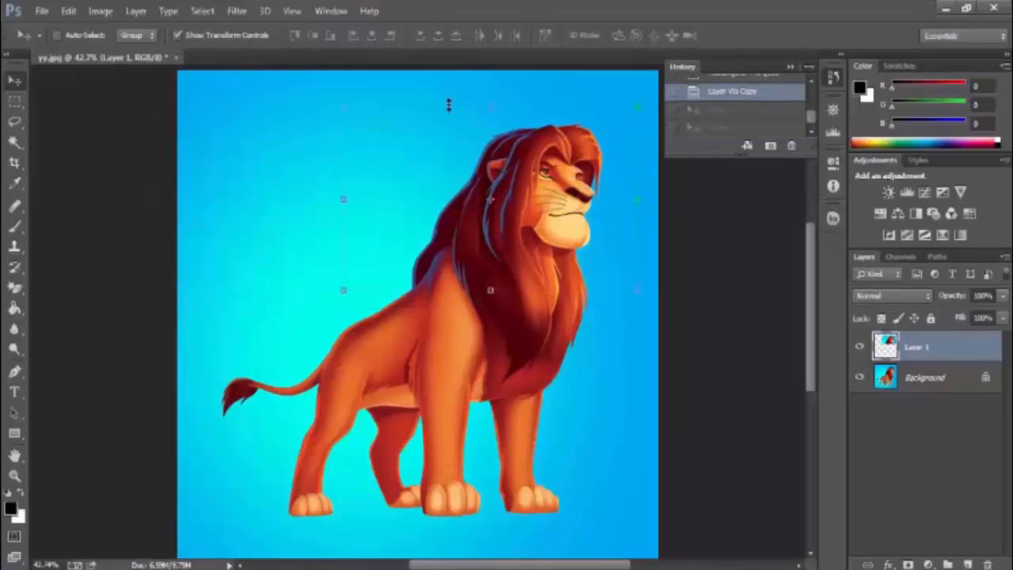
- Marquee-select a rectangle around the lion's head and move it from the Background to its own layer with Layer Via Cut
left_click(14, 102)
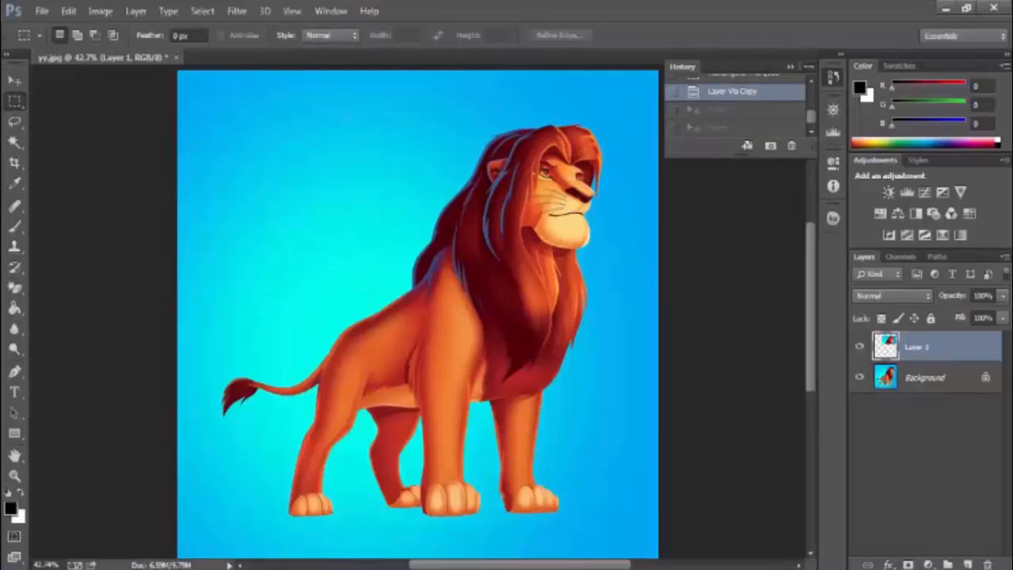
left_click_drag(343, 114, 607, 302)
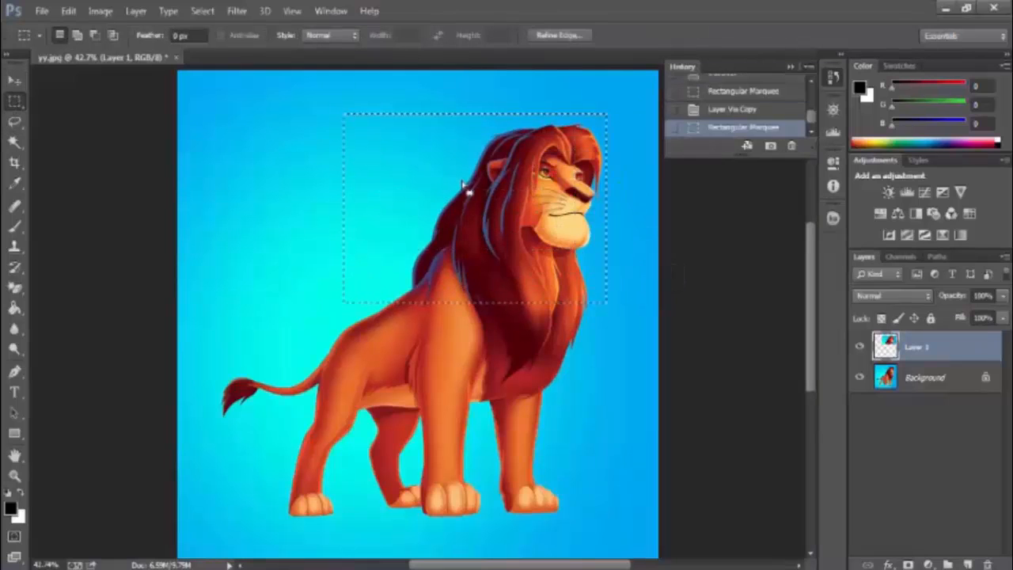
right_click(464, 185)
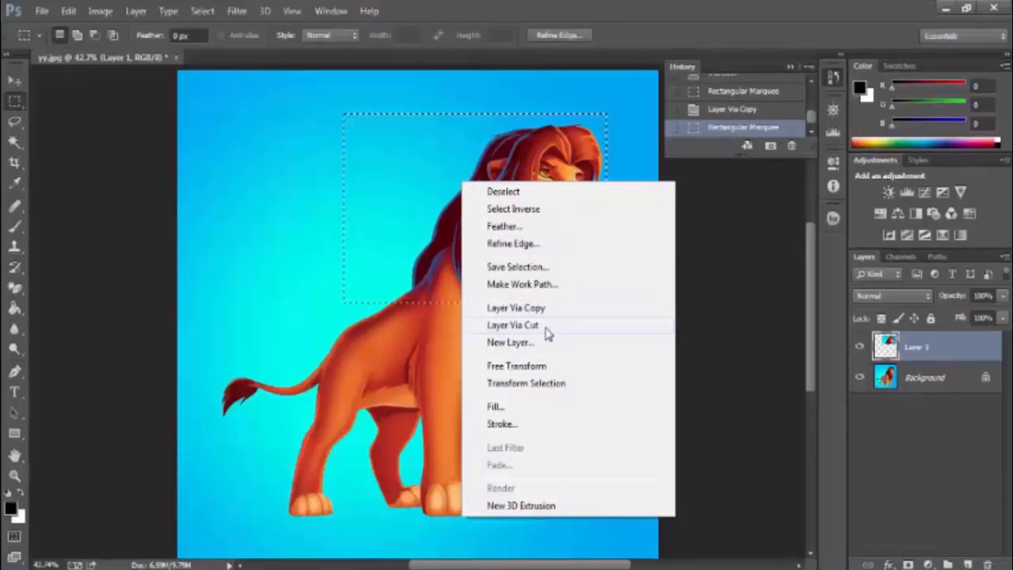
left_click(910, 379)
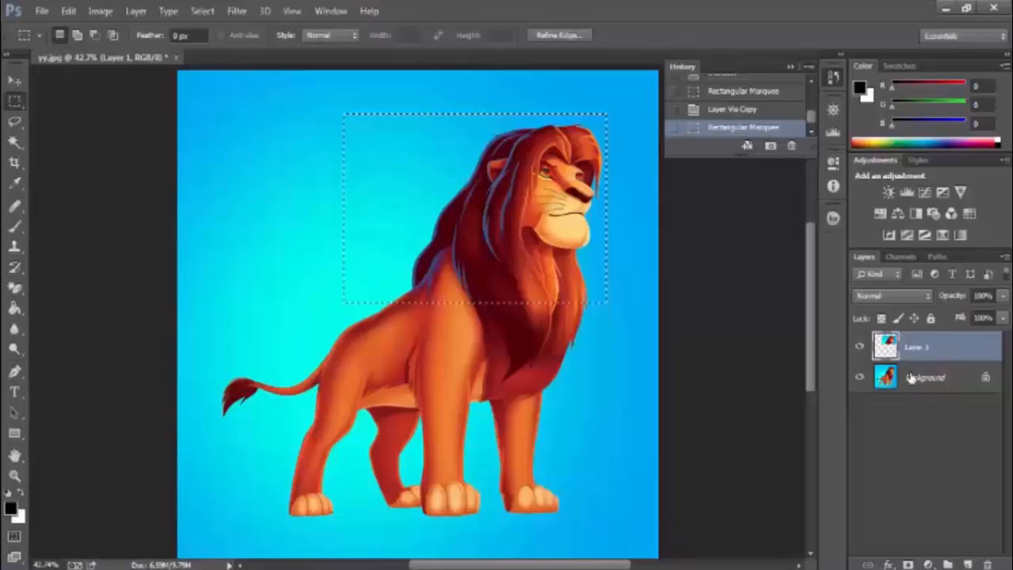
left_click(909, 379)
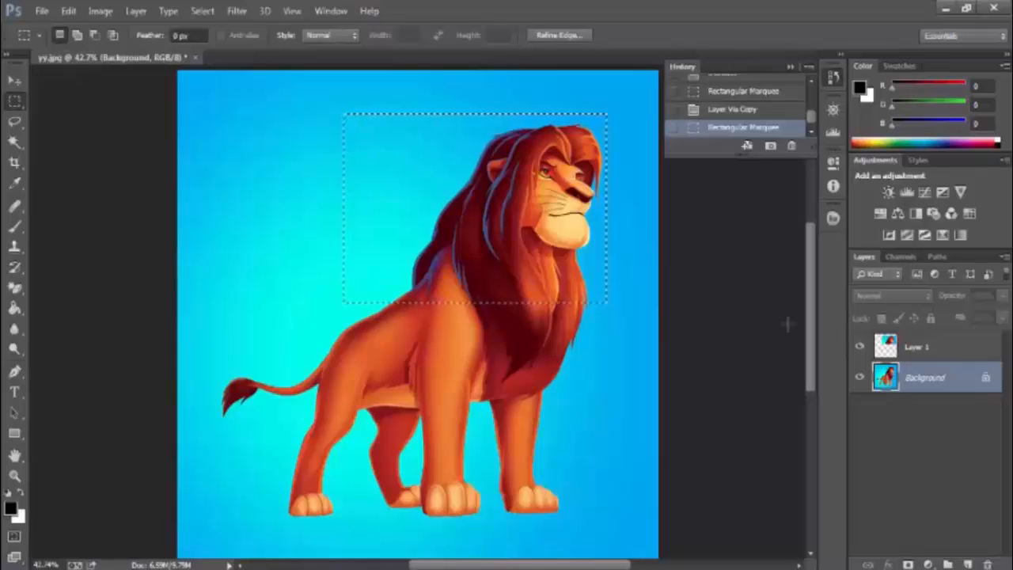
right_click(491, 208)
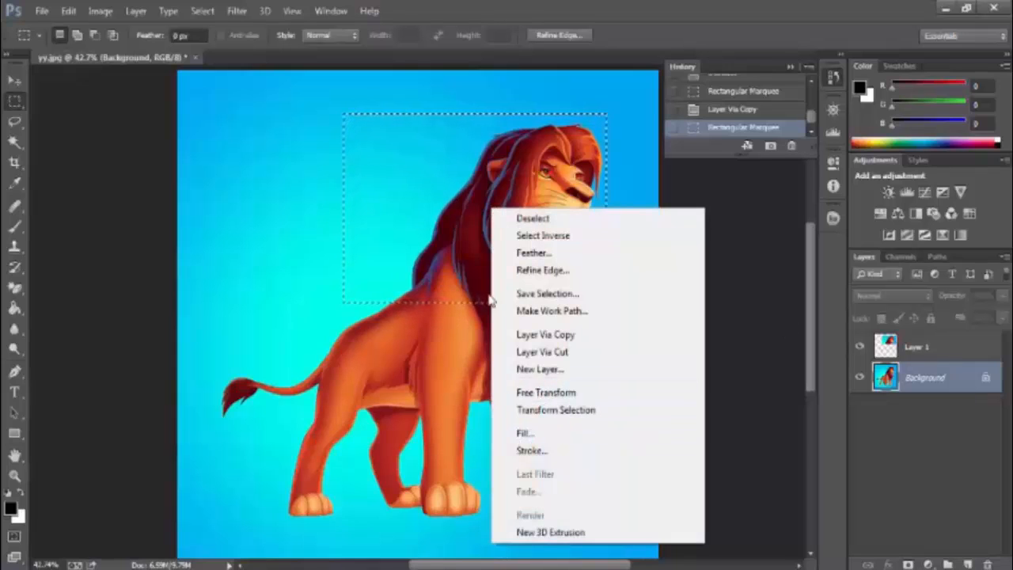
left_click(537, 351)
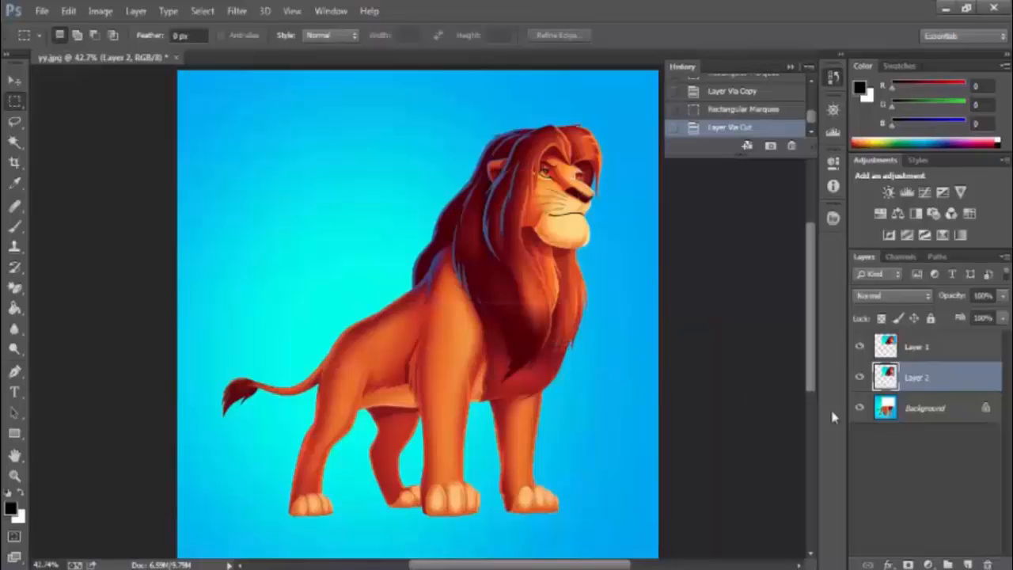
- Move the cut head layer down over the lion's body and delete the copied head layer, Layer 1
left_click(14, 80)
left_click_drag(419, 211, 250, 415)
mouse_move(261, 380)
left_mouse_down()
mouse_move(254, 371)
mouse_move(277, 370)
left_mouse_up()
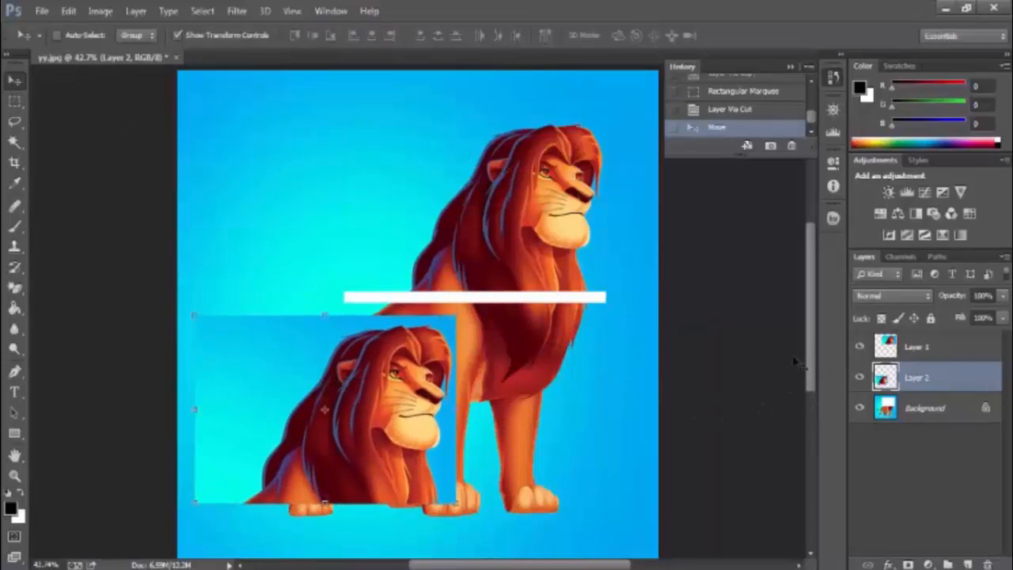
left_click(892, 345)
key("Delete")
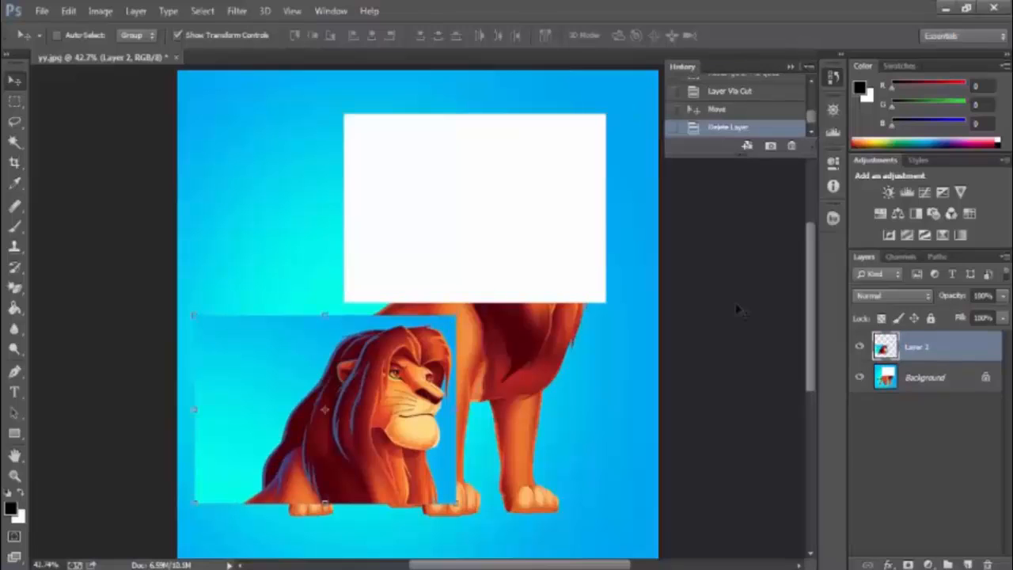
- Move the cut head piece back over the white gap, and undo everything back to the Layer Via Cut state
left_click_drag(424, 385, 481, 217)
left_click_drag(462, 168, 599, 163)
key("ctrl+z")
key("ctrl+alt+z")
key("ctrl+alt+z")
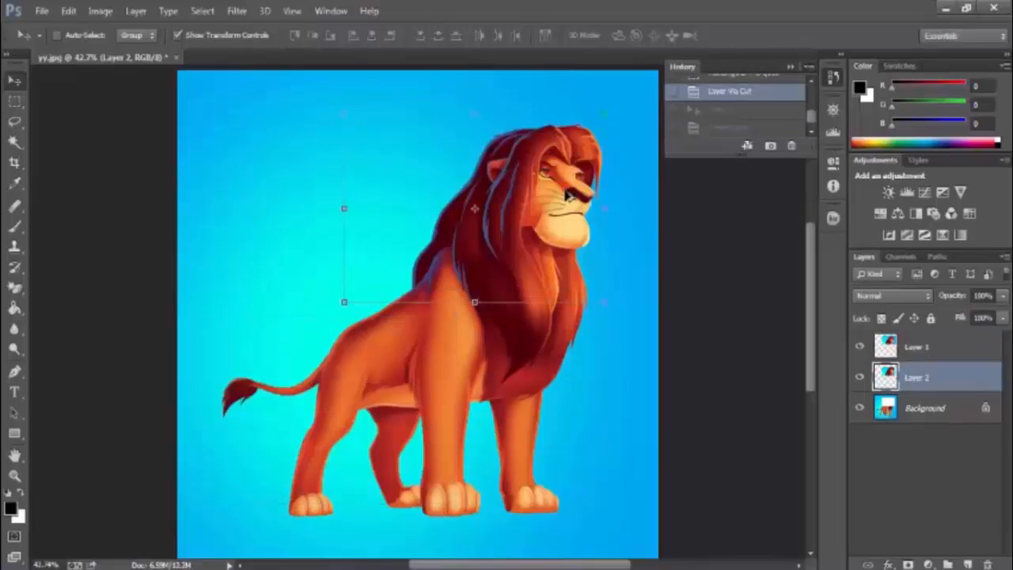
- Delete both head layers above the Background, and revert to the Layer Via Cut history state
left_click(922, 354)
key("Delete")
key("Delete")
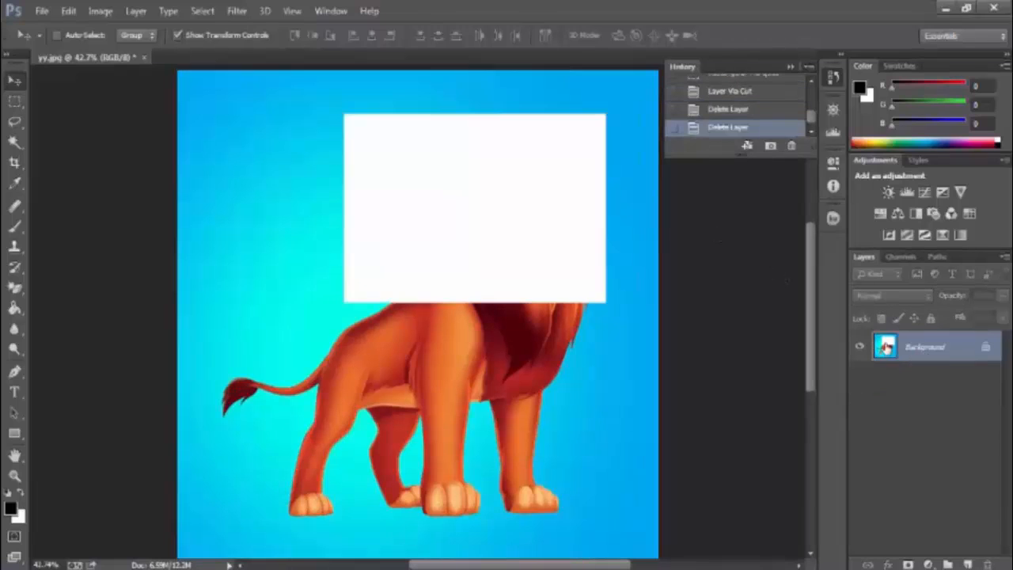
left_click(739, 98)
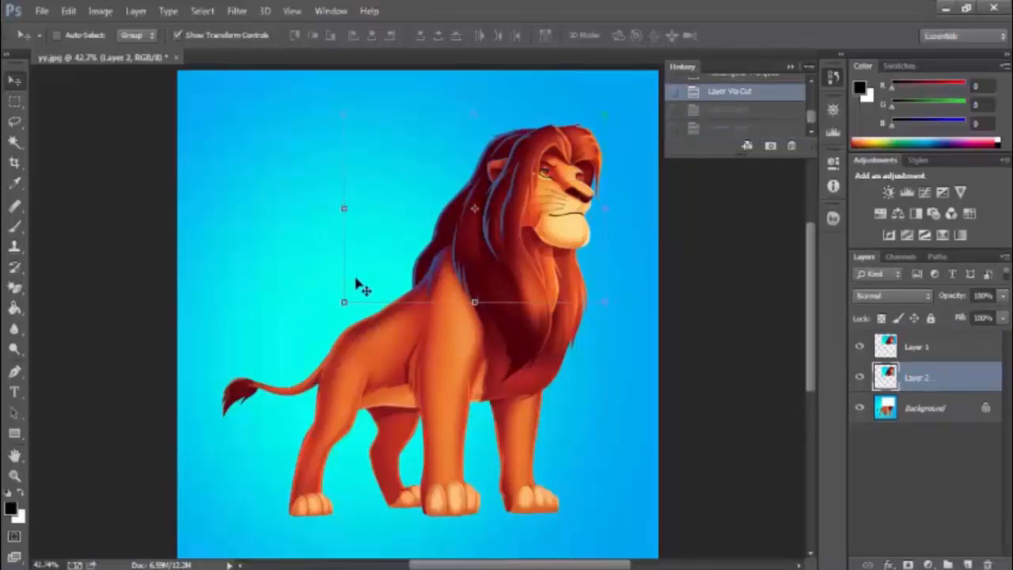
- Merge the cut head layer down into the Background and delete the copied head layer above it
key("ctrl+e")
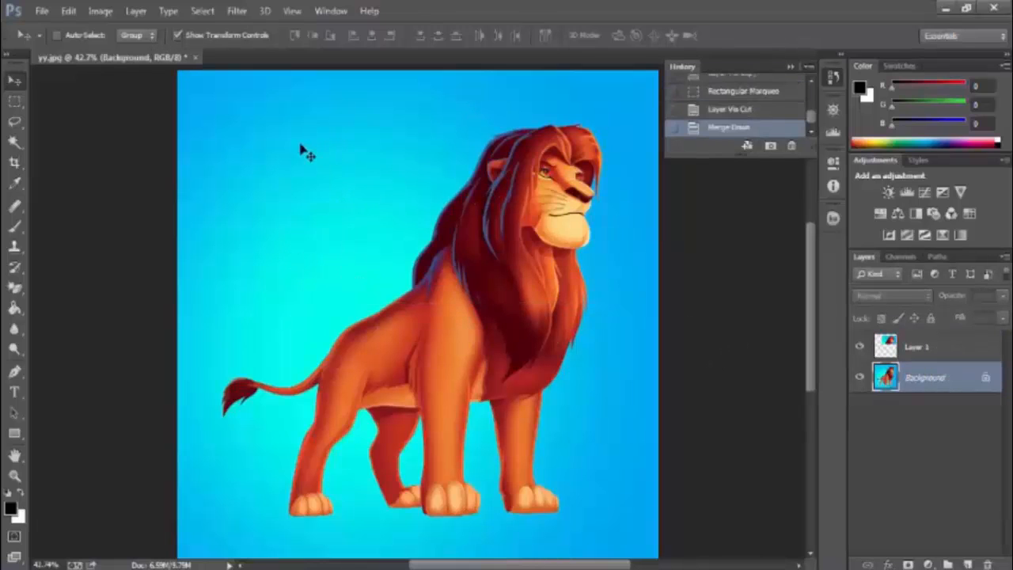
scroll(303, 151, "down", 3)
left_click(908, 345)
key("Delete")
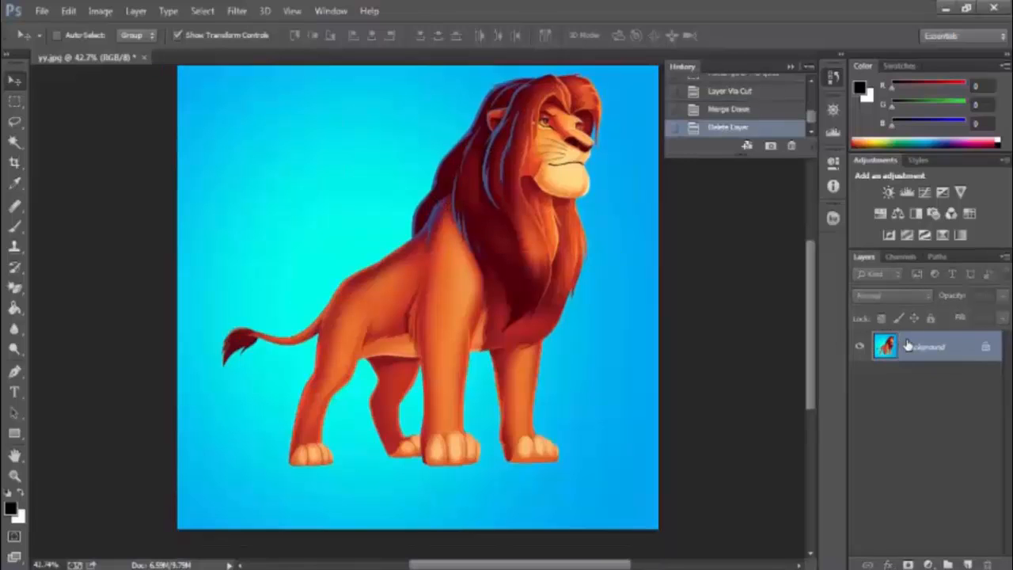
scroll(402, 243, "up", 4)
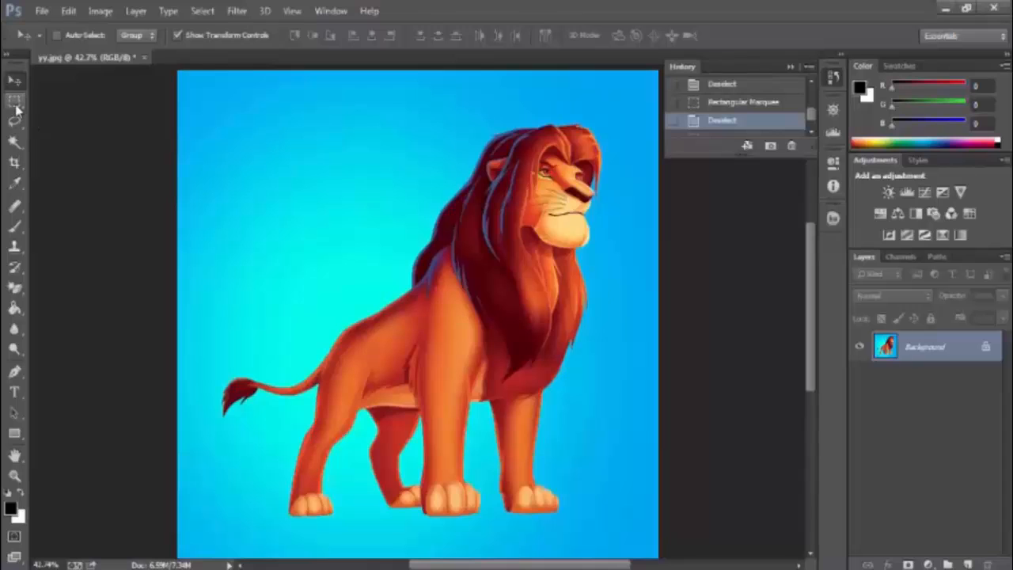
- Marquee-select a rectangle around the lion's head, add an empty layer with New Layer at default settings, and undo the layer
left_click(11, 103)
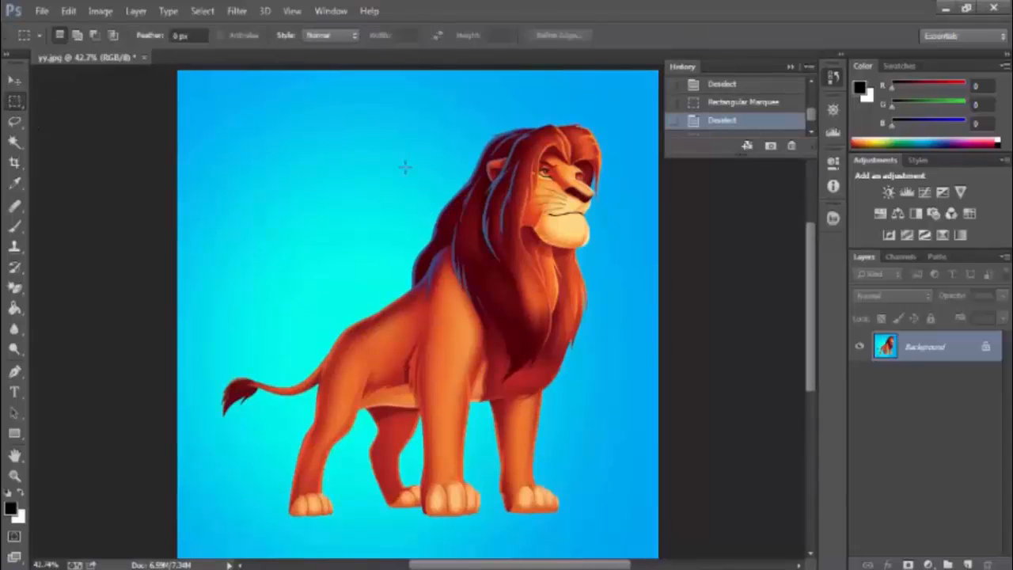
left_click_drag(338, 110, 626, 292)
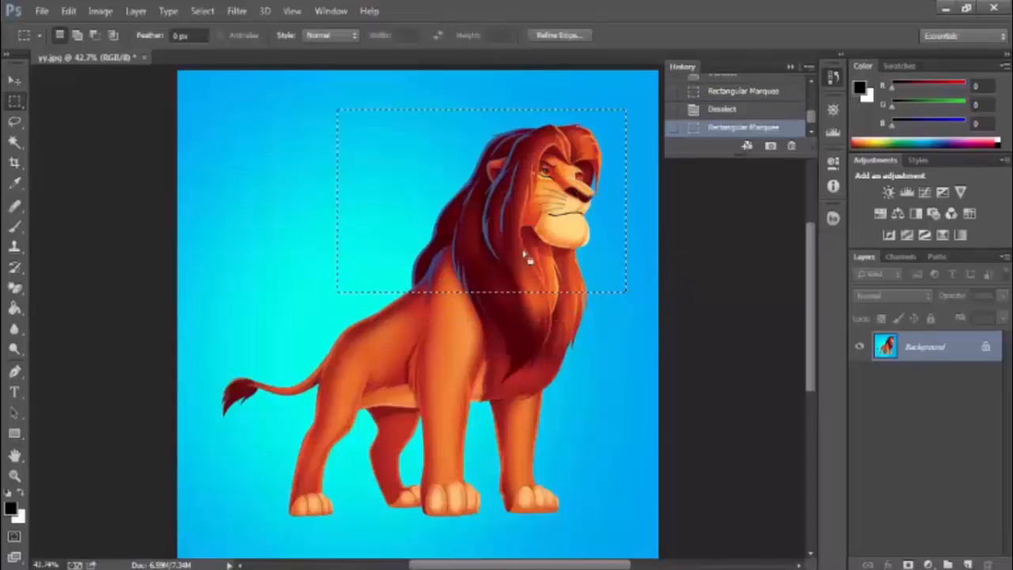
right_click(465, 194)
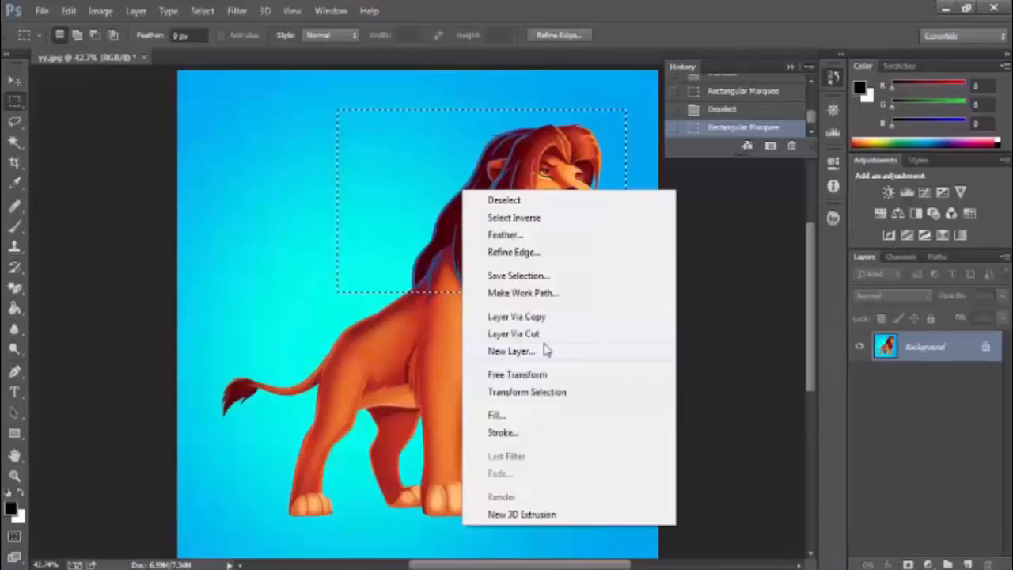
left_click(508, 350)
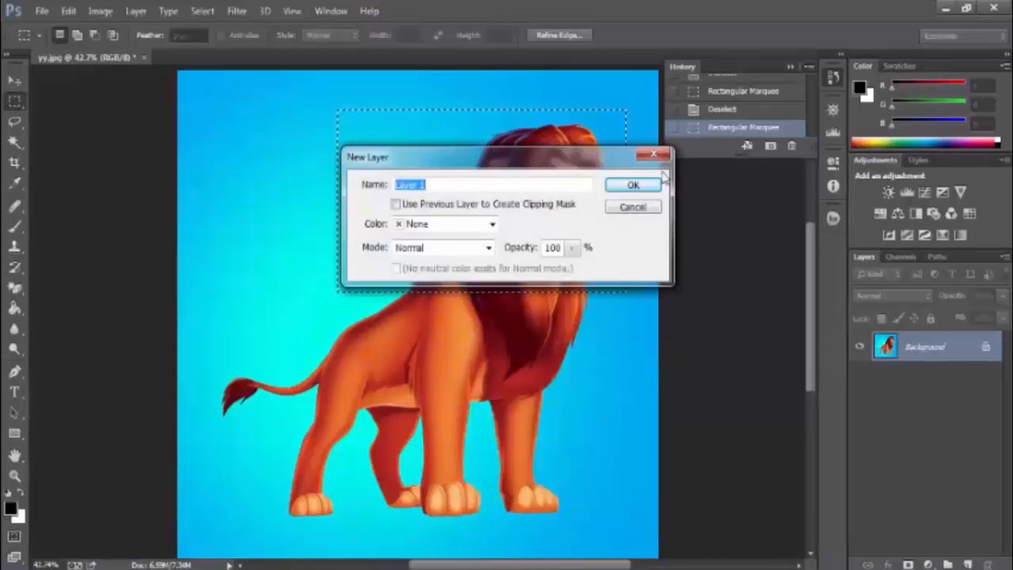
left_click_drag(431, 185, 377, 188)
left_click(638, 187)
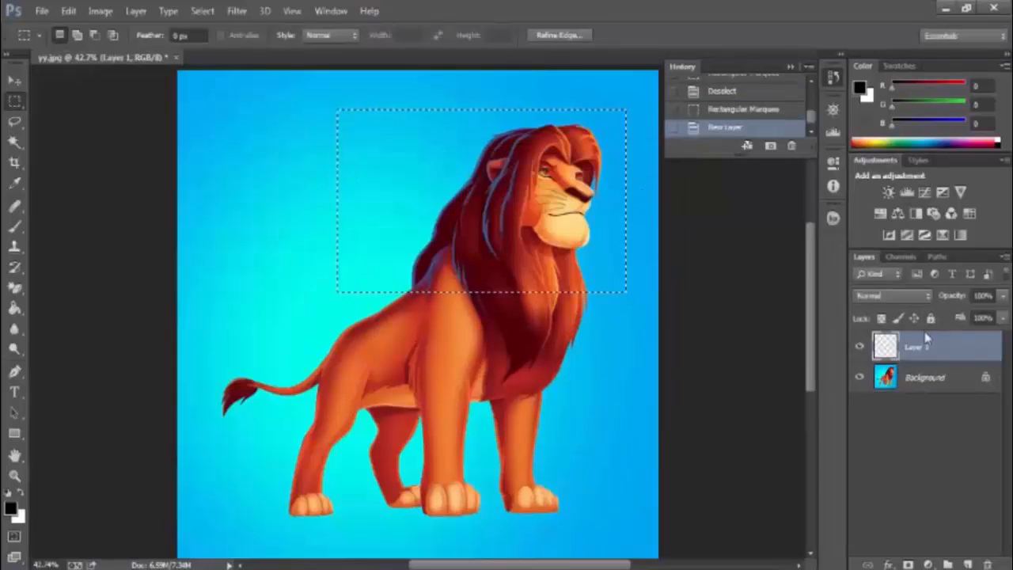
left_click(728, 95)
left_click(720, 110)
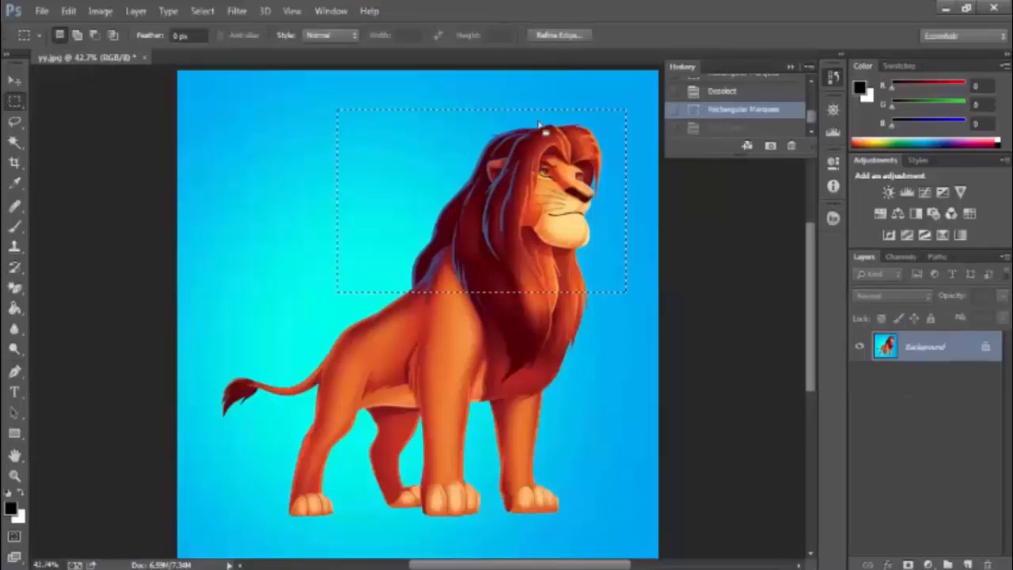
- Try to rotate the selected head area by about -3° with Free Transform, and discard the transformation
right_click(390, 178)
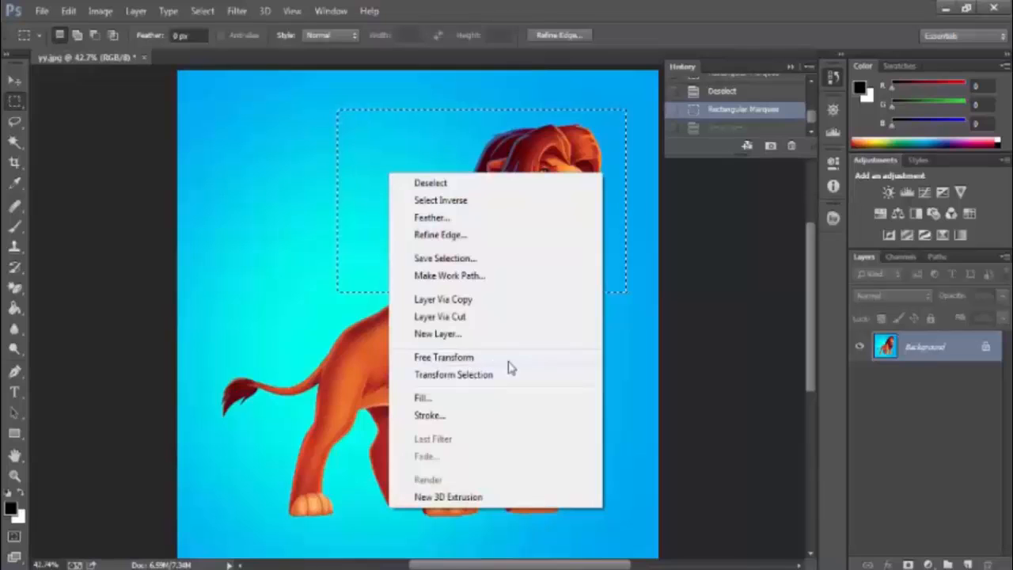
left_click(459, 360)
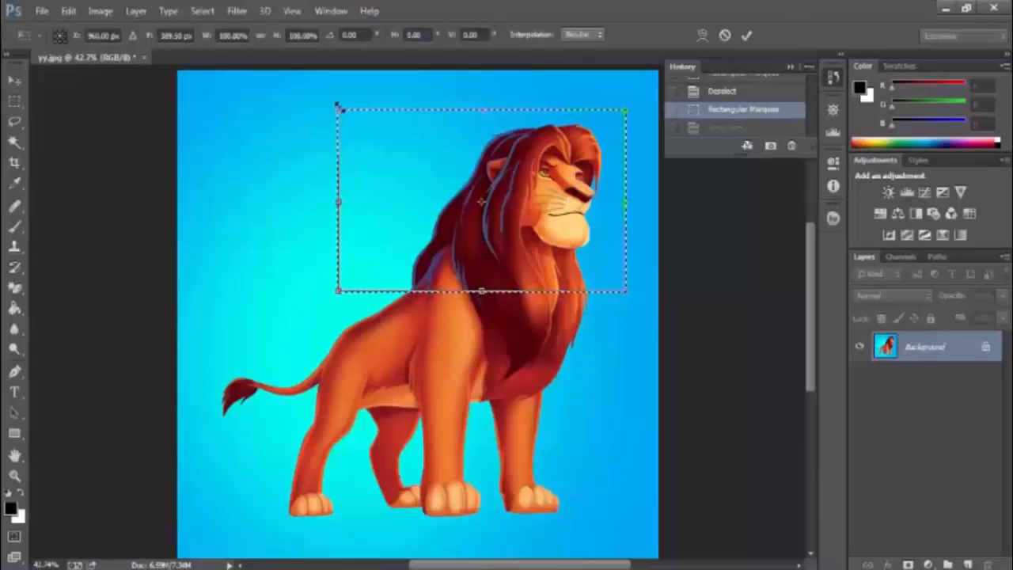
mouse_move(338, 106)
left_mouse_down()
mouse_move(414, 141)
mouse_move(277, 71)
mouse_move(340, 106)
mouse_move(315, 100)
mouse_move(326, 119)
mouse_move(414, 163)
mouse_move(239, 57)
mouse_move(358, 157)
mouse_move(321, 113)
mouse_move(269, 92)
mouse_move(401, 181)
mouse_move(301, 118)
mouse_move(318, 125)
mouse_move(338, 110)
left_mouse_up()
left_click_drag(295, 177, 223, 136)
right_click(397, 171)
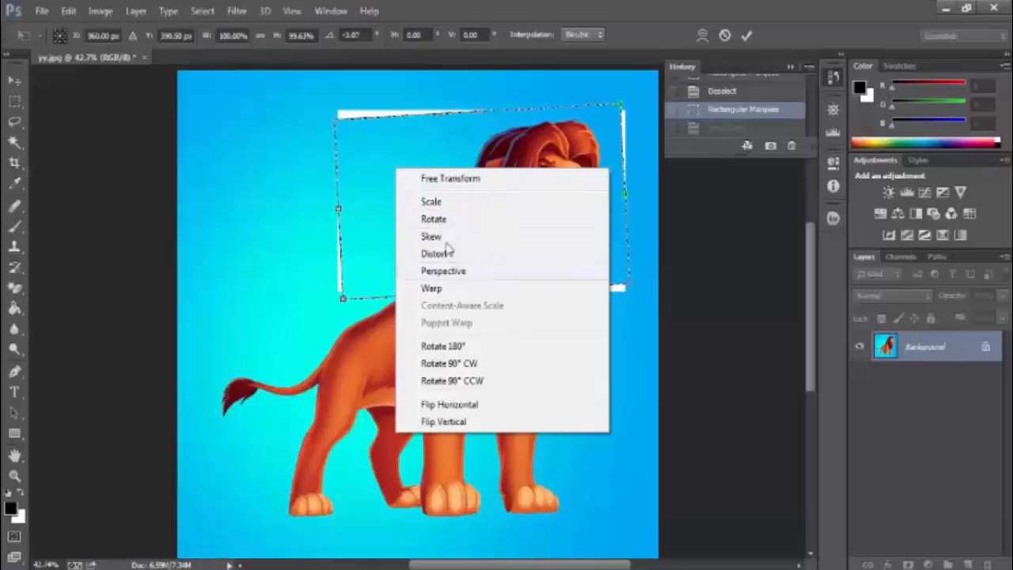
left_click(356, 185)
left_click(13, 81)
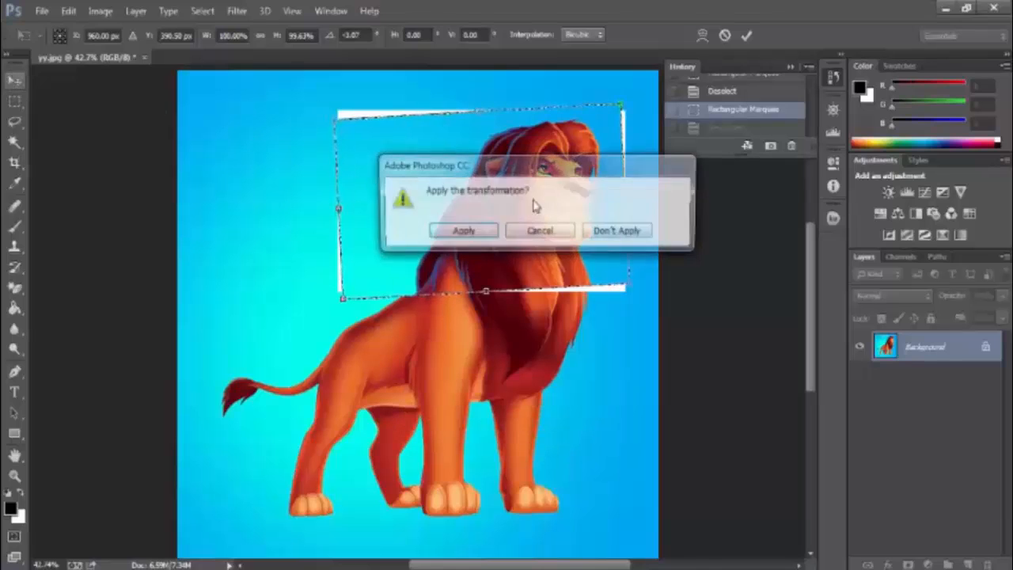
left_click(625, 233)
- Revert to the deselected history state and marquee-select a new rectangle around the lion's head and the background beside it
left_click(719, 97)
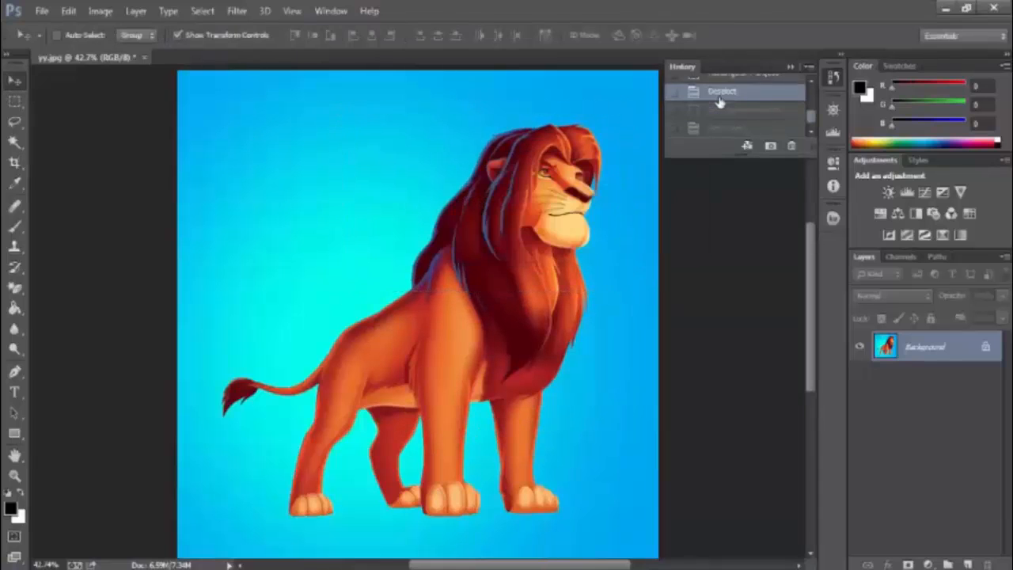
left_click(708, 113)
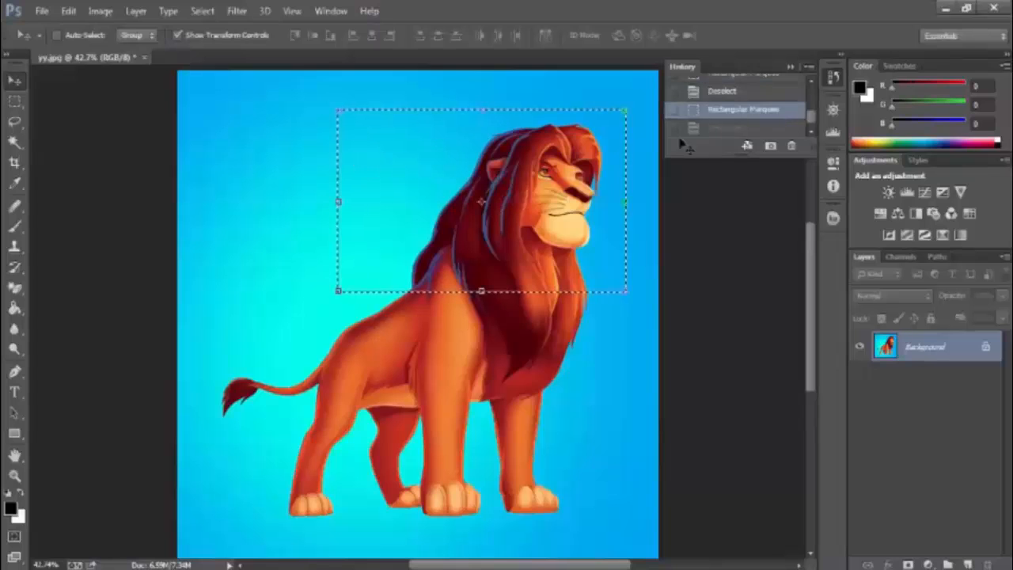
left_click(752, 95)
left_click(13, 99)
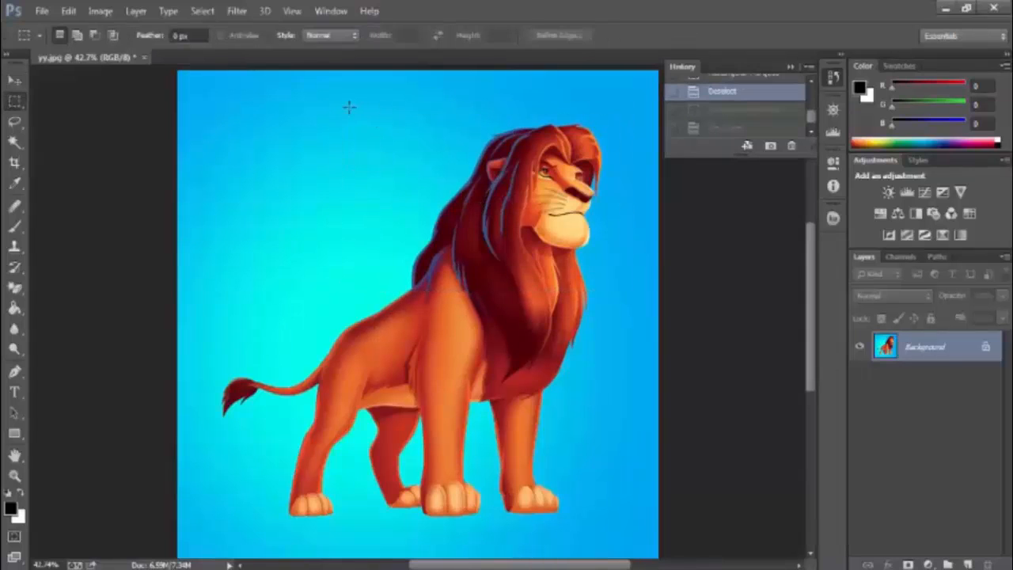
left_click_drag(494, 170, 633, 267)
- Try to resize the head selection to about 103% width and 115% height with Transform Selection, and discard the transformation
right_click(504, 175)
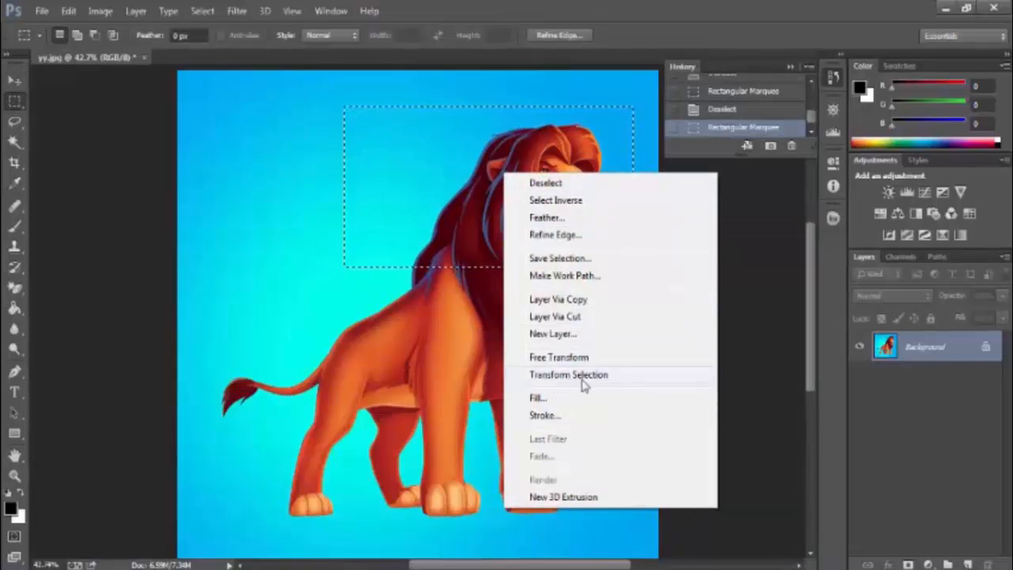
left_click(574, 377)
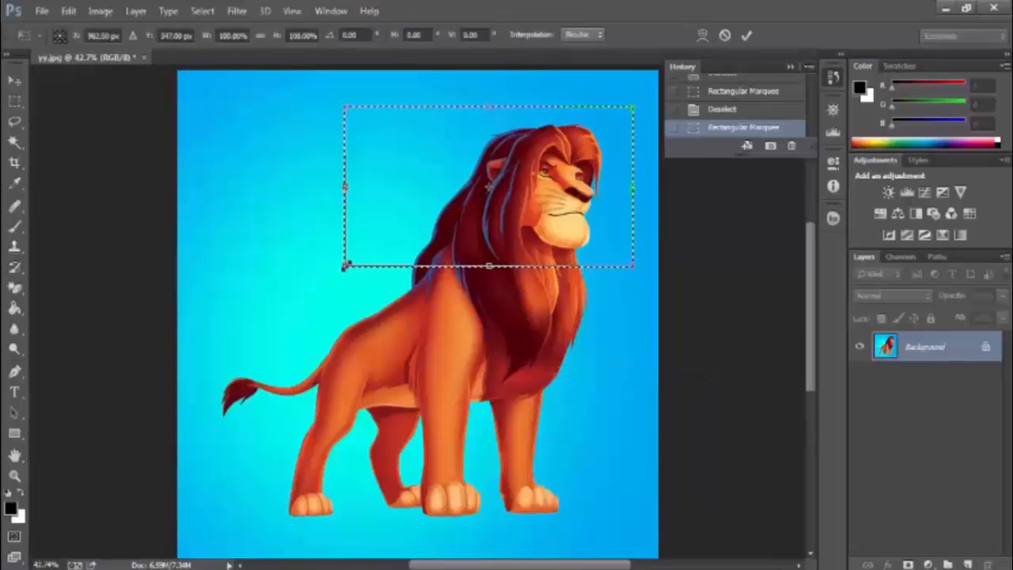
left_click_drag(344, 267, 334, 298)
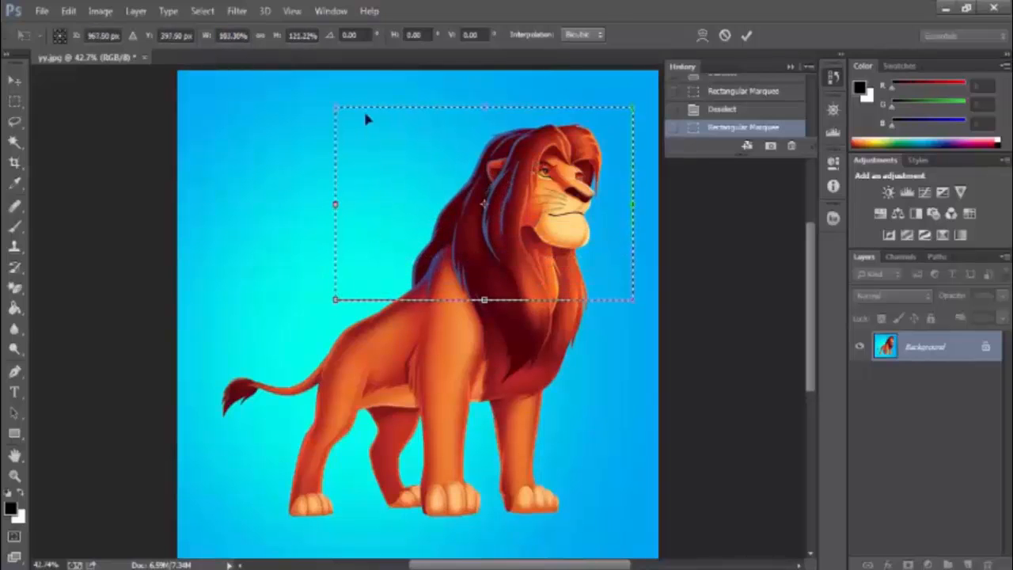
left_click_drag(335, 102, 412, 111)
left_click_drag(410, 206, 347, 205)
mouse_move(346, 299)
left_mouse_down()
mouse_move(335, 267)
mouse_move(337, 293)
left_mouse_up()
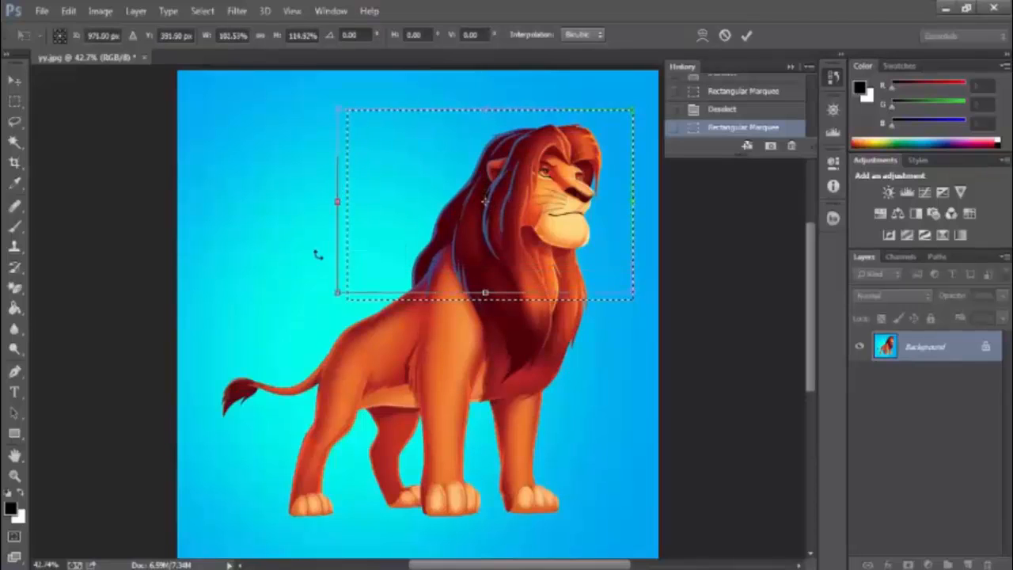
left_click_drag(308, 162, 288, 182)
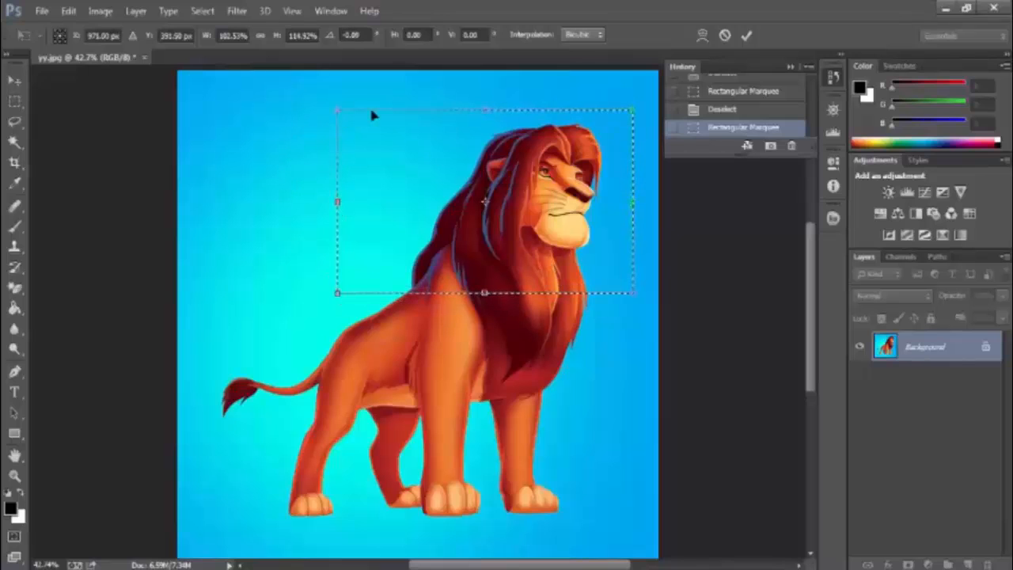
left_click(11, 83)
left_click(619, 231)
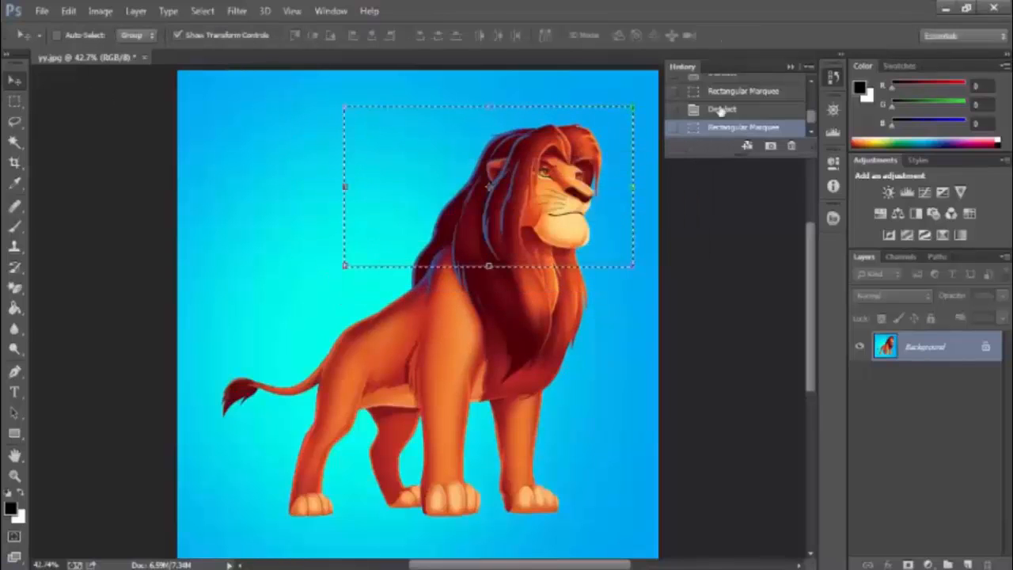
- Revert to the Delete Layer history state and marquee-select a rectangle around the lion's head
left_click(716, 111)
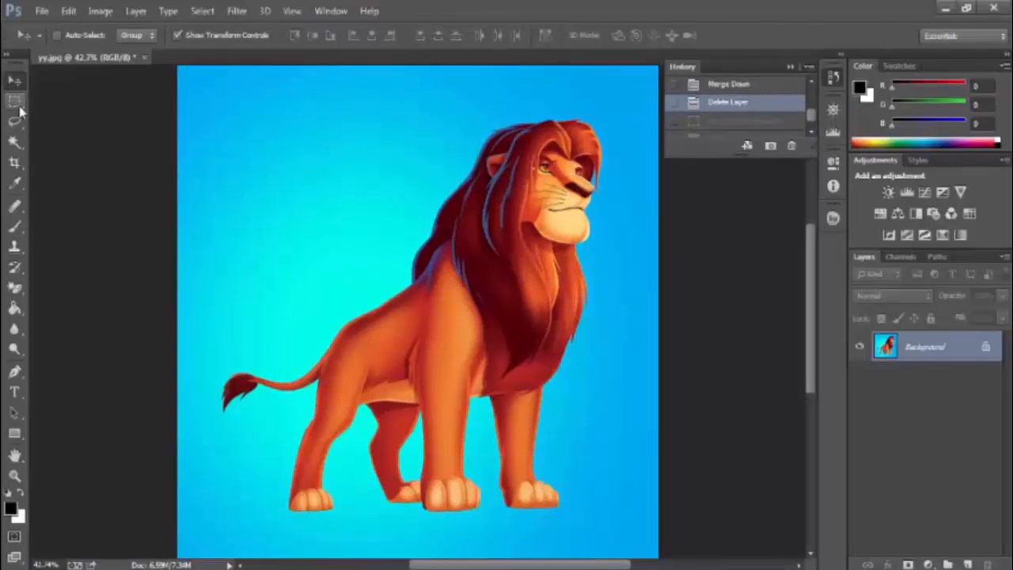
left_click(18, 105)
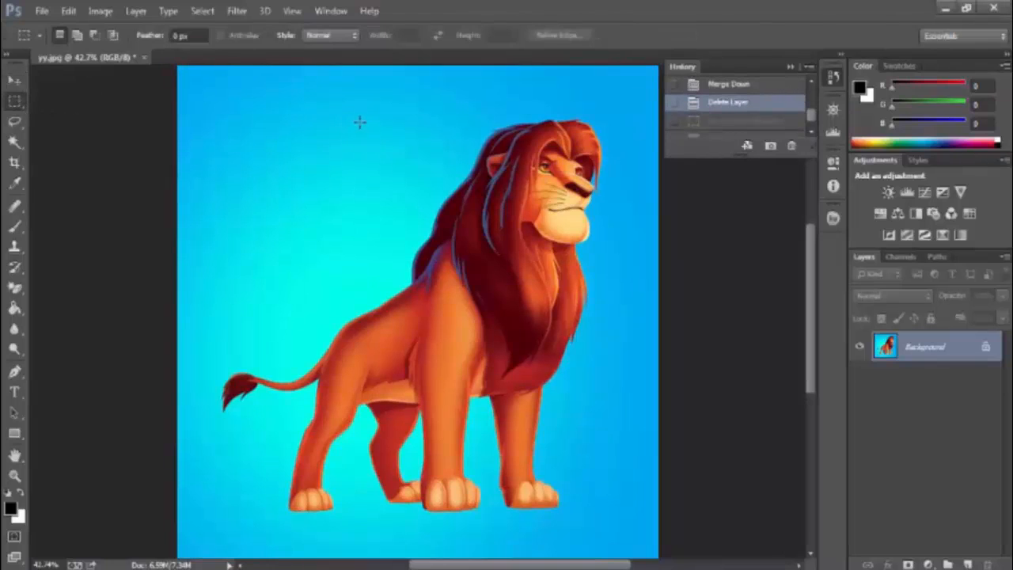
left_click_drag(356, 113, 633, 283)
- Fill the head selection with the red colour e90f0f in Normal mode at 100% opacity
right_click(450, 192)
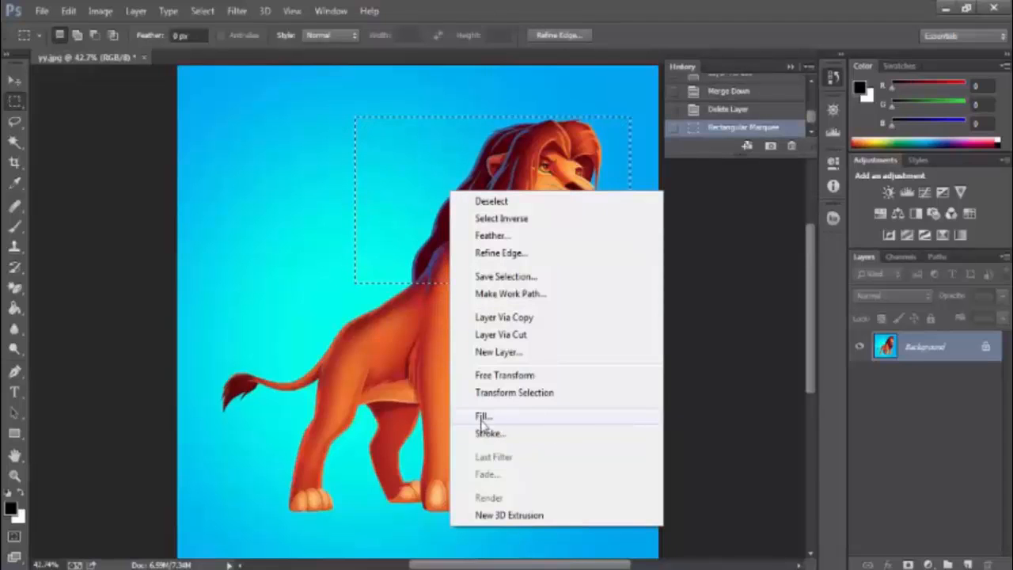
left_click(511, 422)
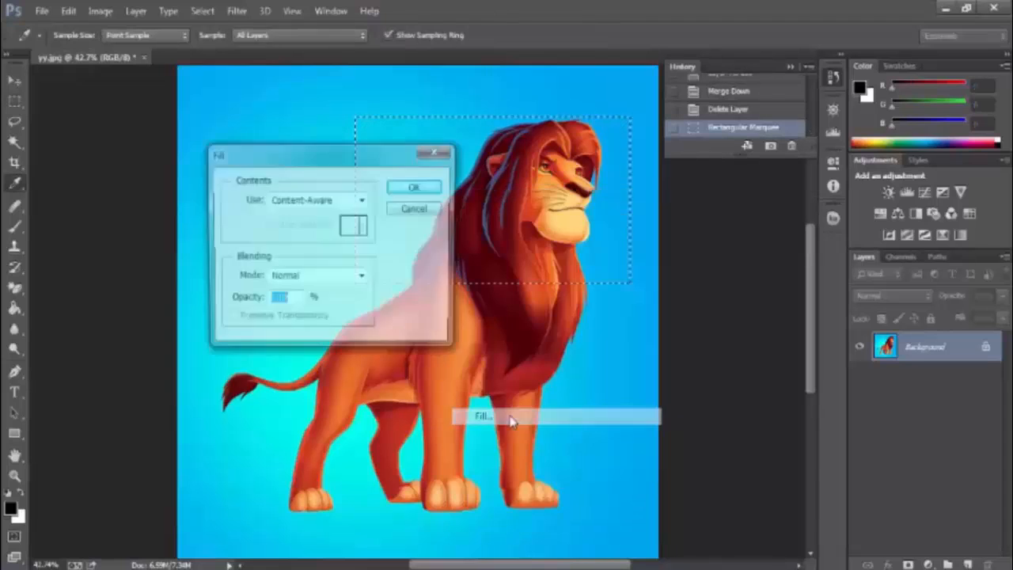
left_click_drag(361, 160, 216, 133)
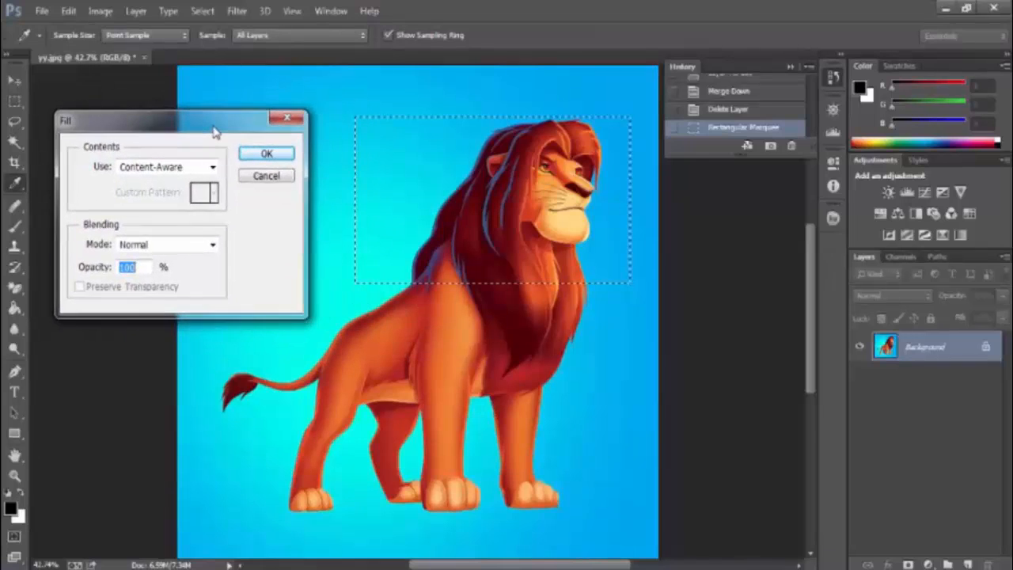
left_click(184, 169)
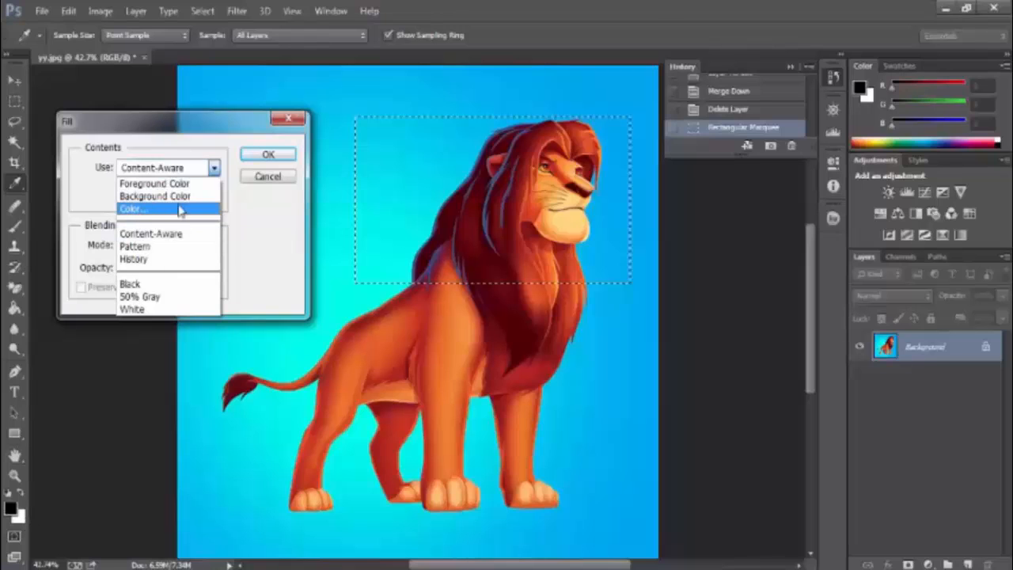
left_click(152, 212)
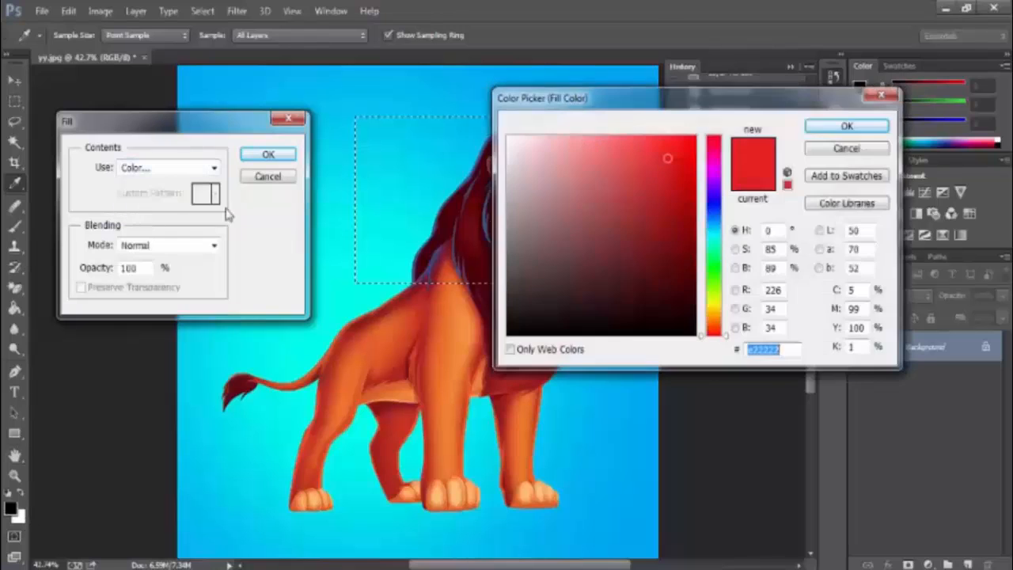
left_click(645, 162)
left_click(623, 207)
left_click(684, 153)
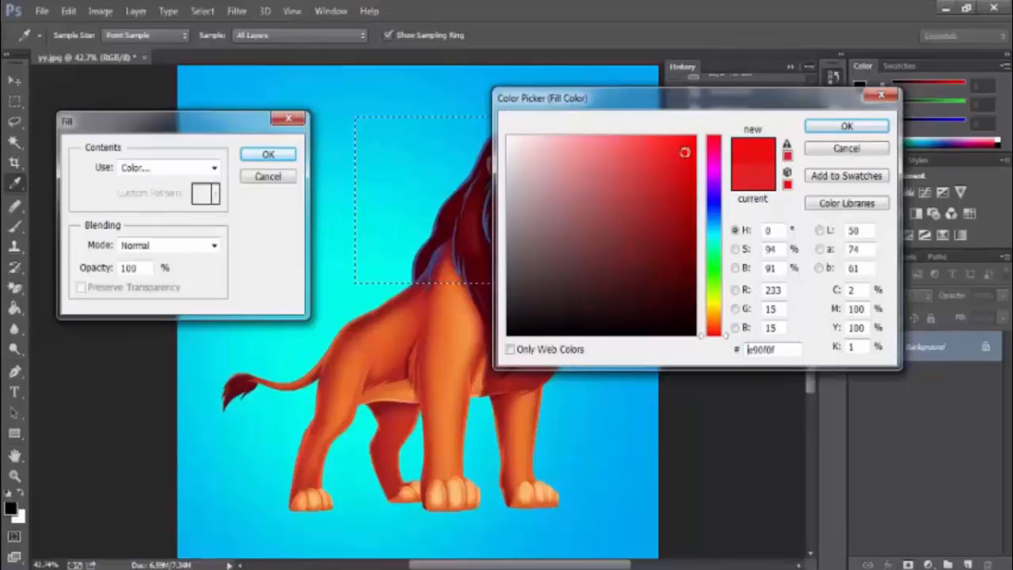
left_click(828, 128)
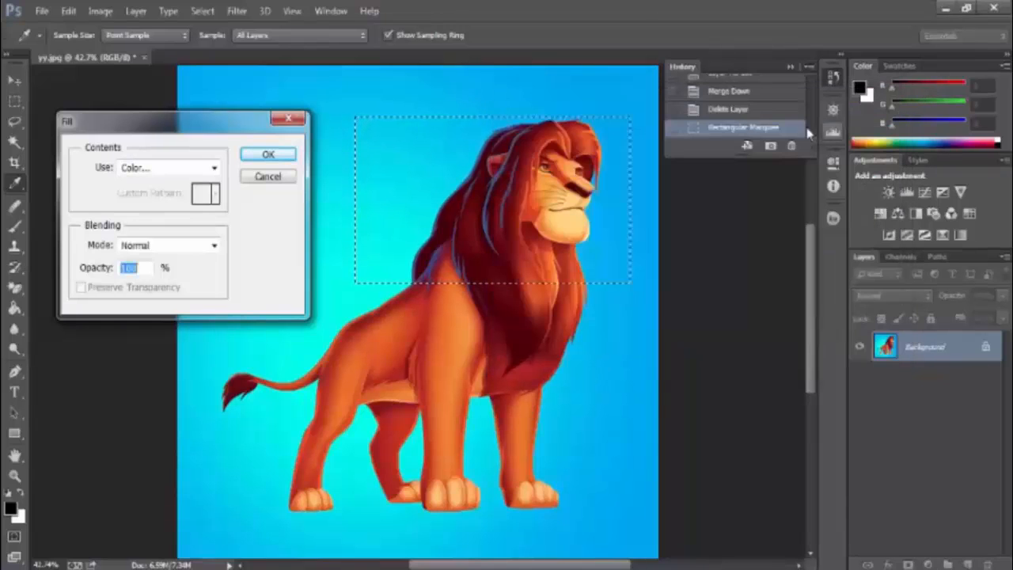
left_click(268, 155)
key("m")
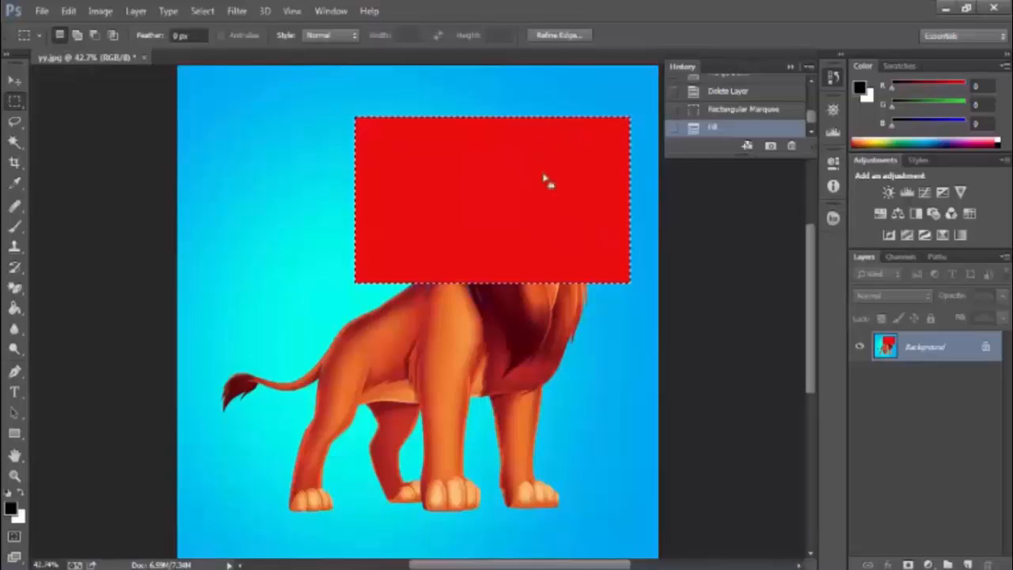
- Undo the red fill and fill the same head selection with Content-Aware in Normal mode at 100% opacity
left_click(744, 110)
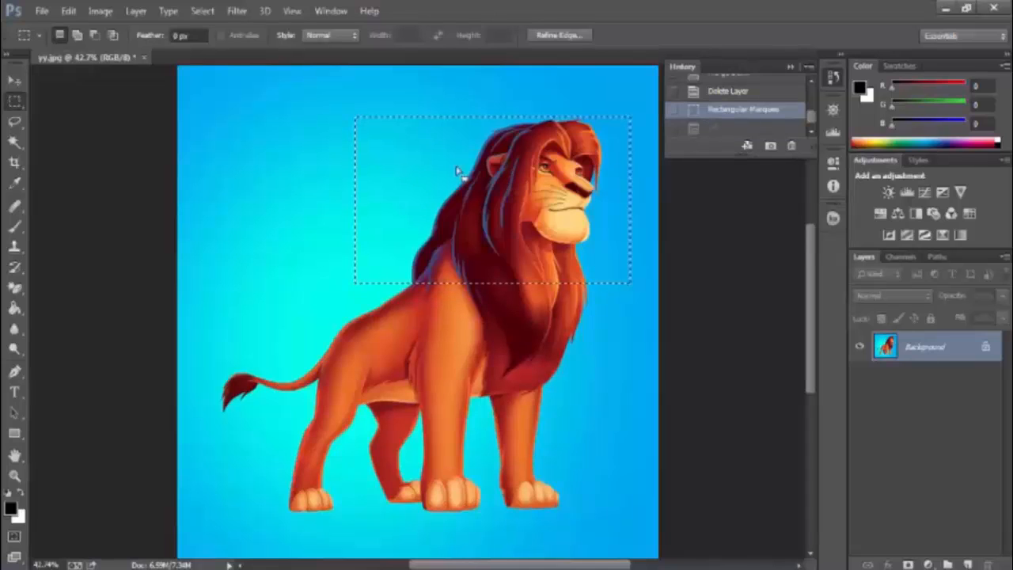
right_click(428, 171)
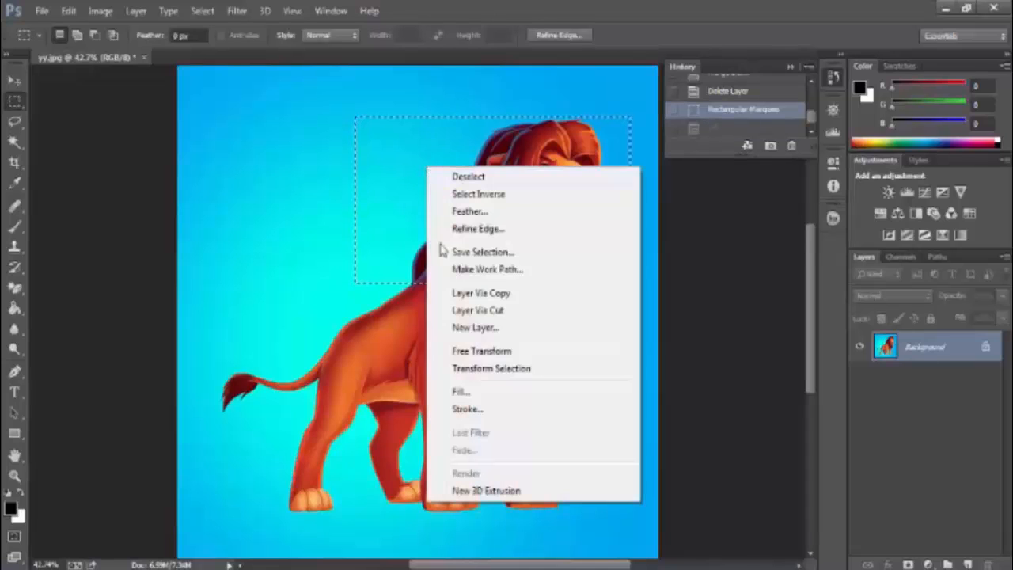
left_click(459, 393)
left_click(152, 167)
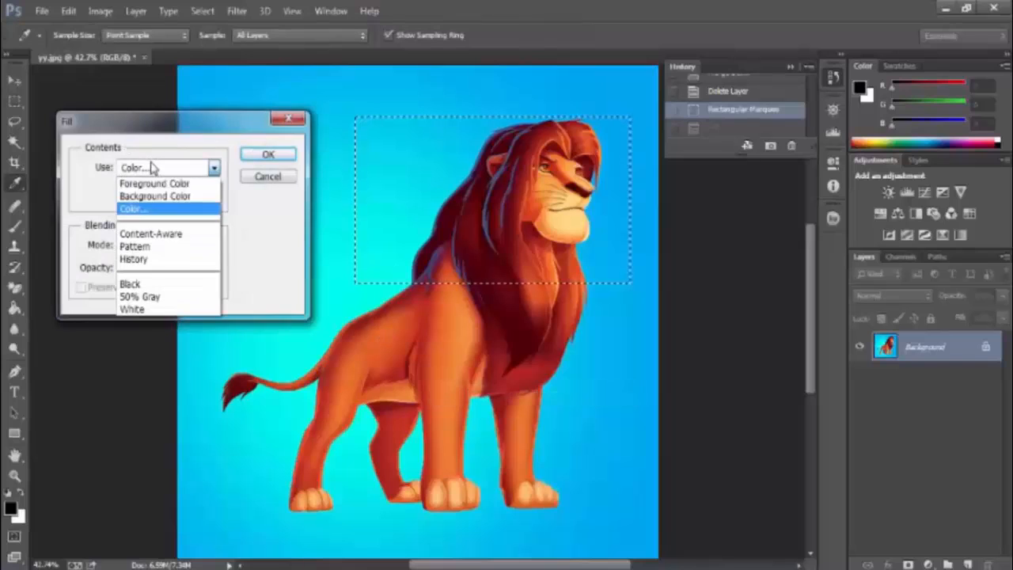
left_click(138, 237)
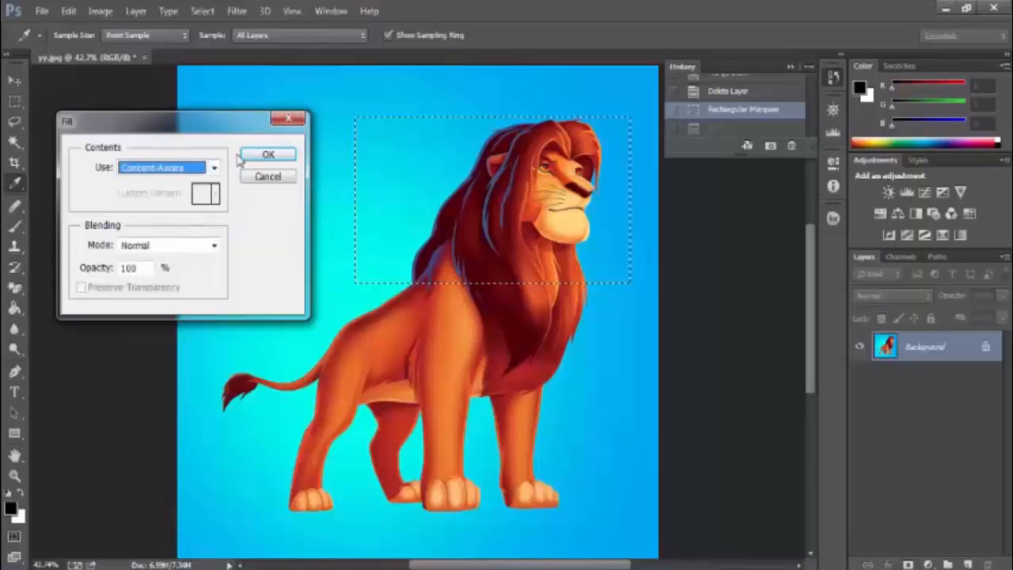
left_click(281, 157)
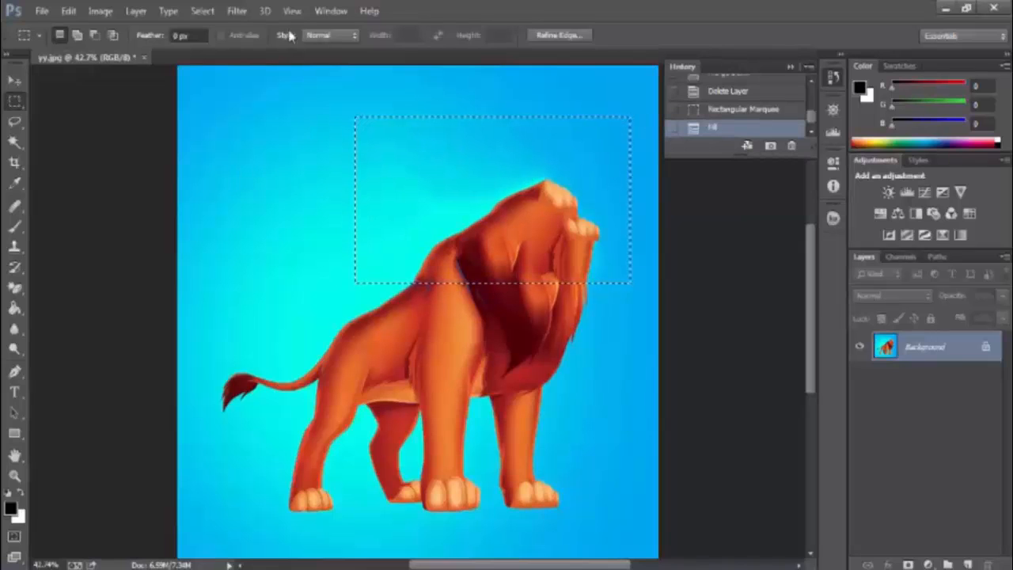
- Open Gnomeo-And-Juliet-Movie-Poster1.jpg and dock its window as a tab beside yy.jpg
left_click_drag(485, 58, 511, 293)
double_click(601, 144)
left_click(219, 203)
double_click(220, 203)
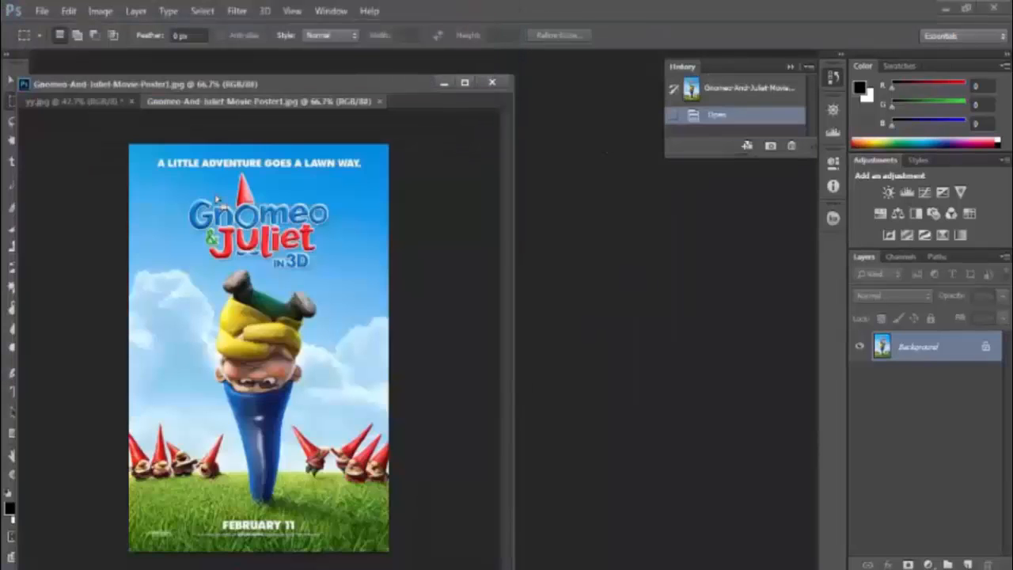
left_click_drag(258, 75, 301, 75)
left_click_drag(303, 68, 265, 69)
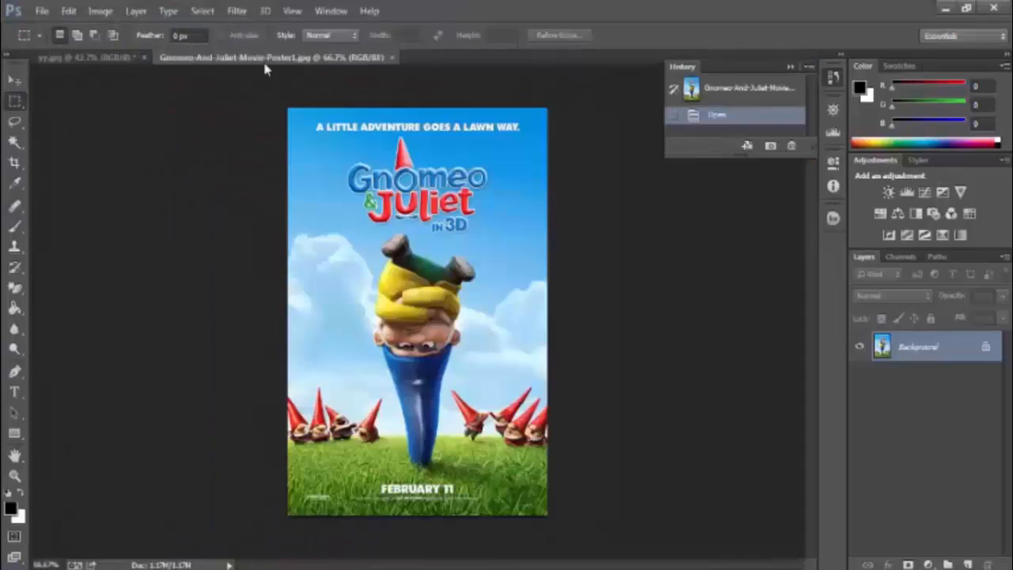
- Marquee-select the tagline and title area of the poster, fill it with Content-Aware at 100% opacity, and deselect
left_click_drag(587, 97, 310, 233)
right_click(394, 162)
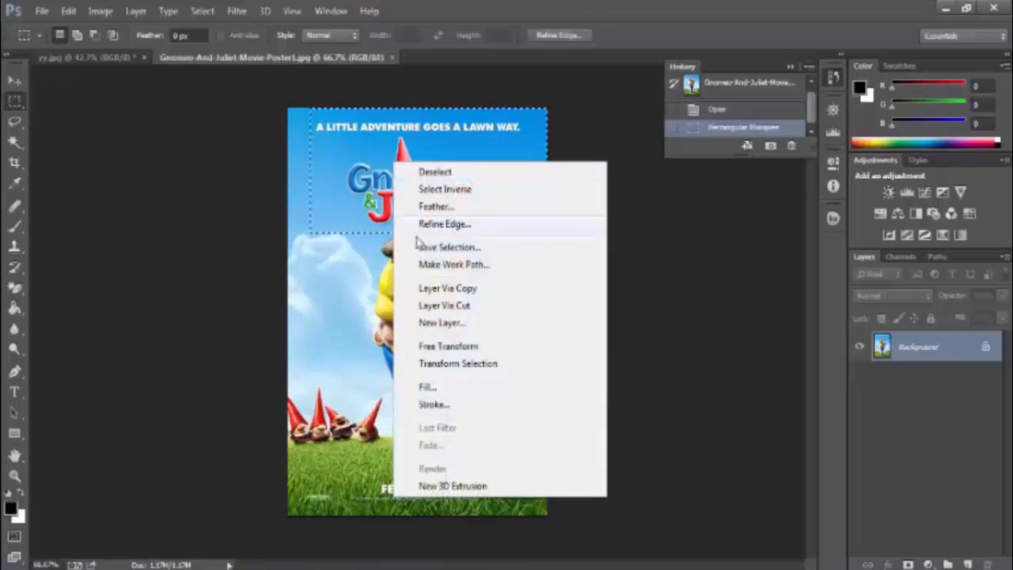
left_click(429, 390)
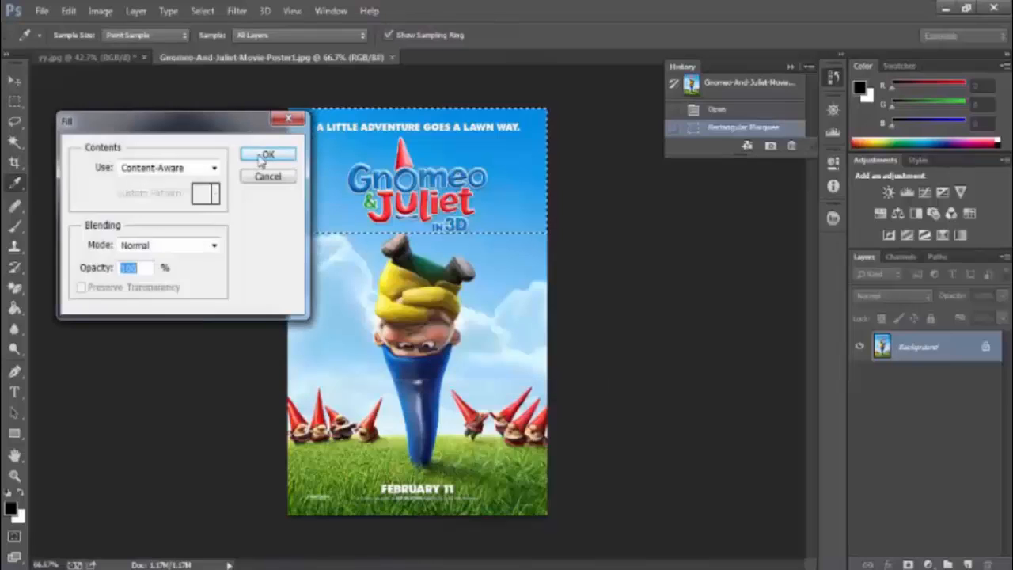
left_click(270, 155)
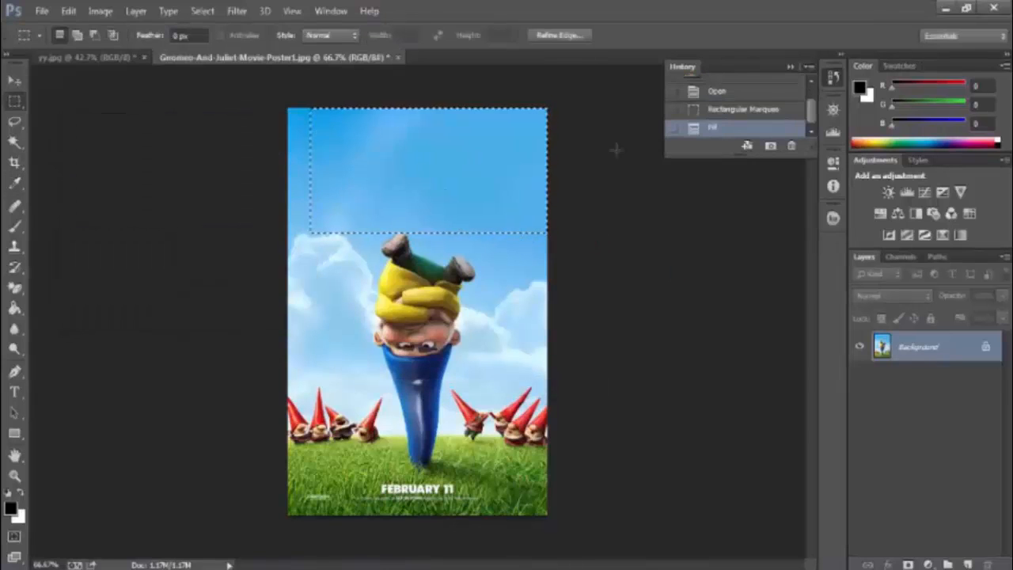
key("ctrl+d")
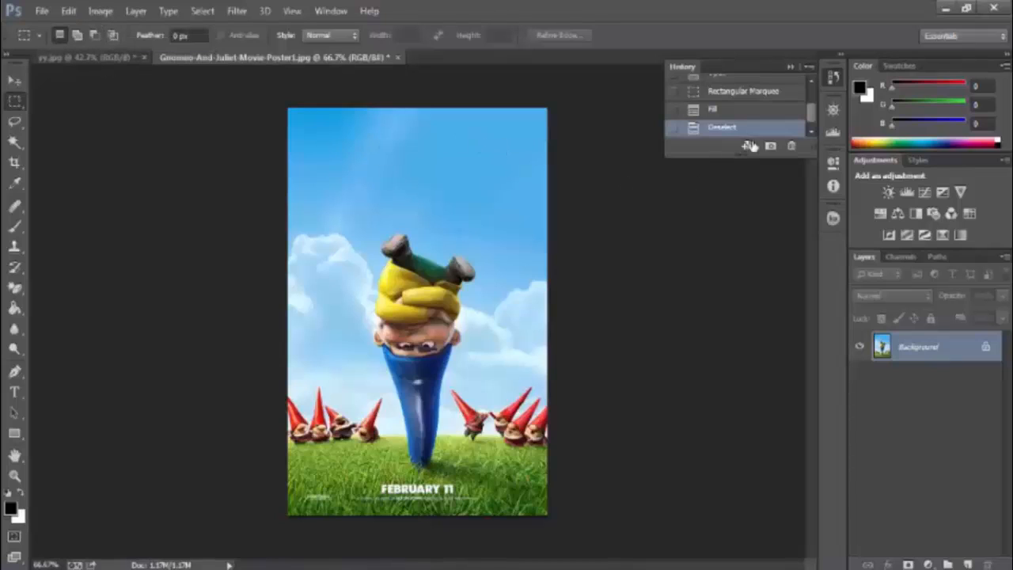
- Revert the poster to its marquee selection before the Content-Aware fill and view the available Fill and Transform commands
left_click(716, 93)
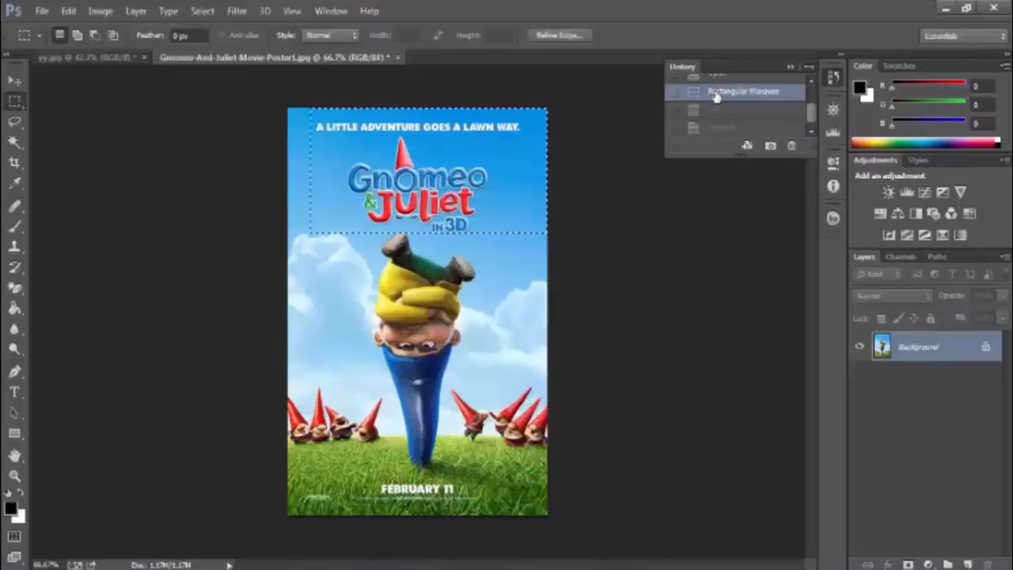
right_click(412, 183)
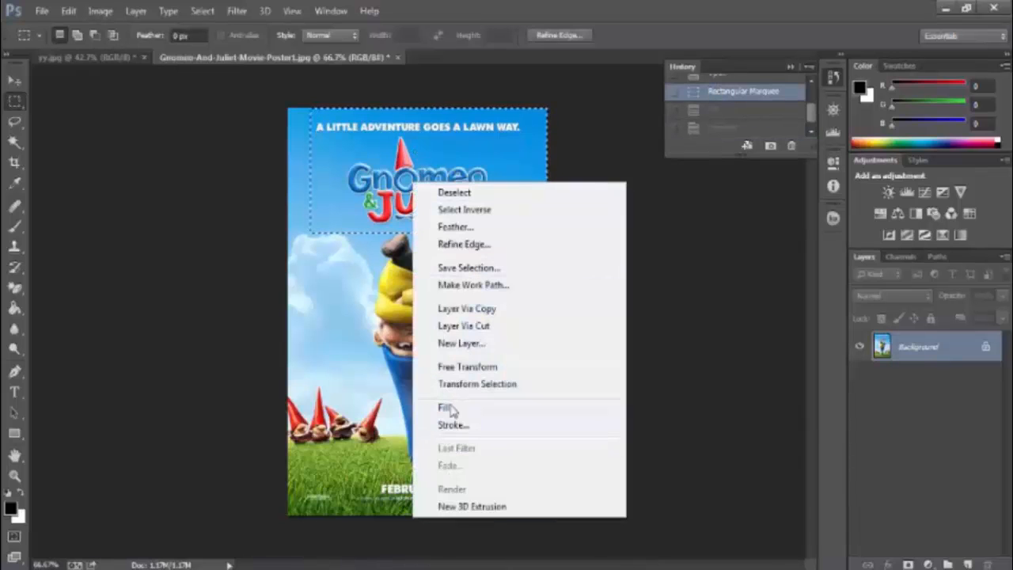
left_click(69, 12)
left_click(69, 11)
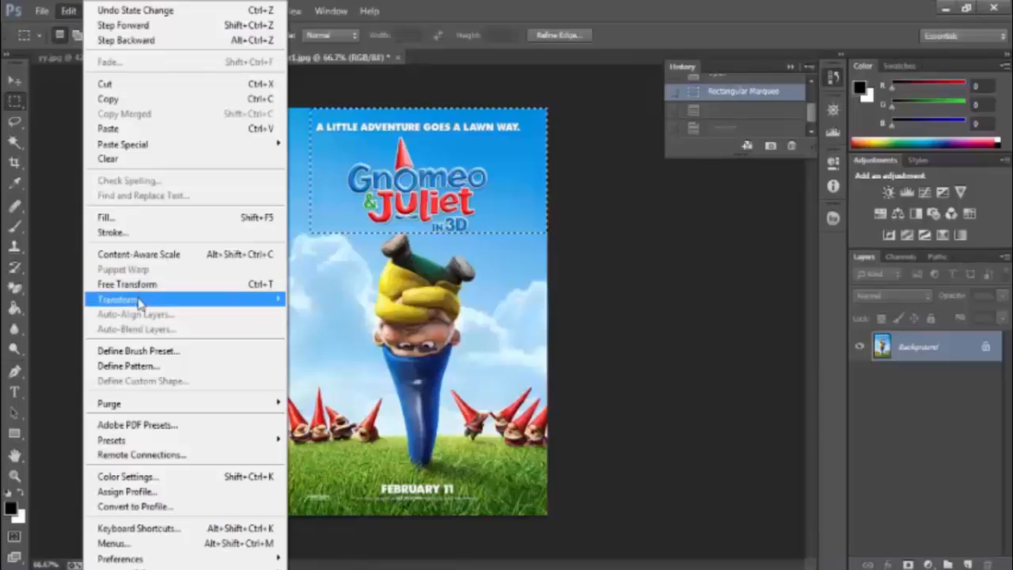
mouse_move(277, 300)
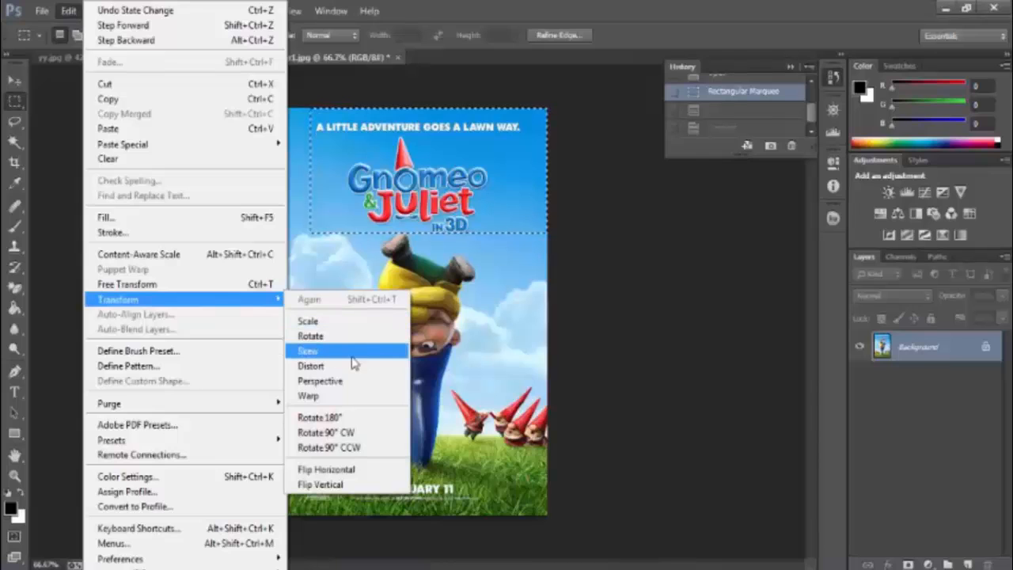
left_click(70, 14)
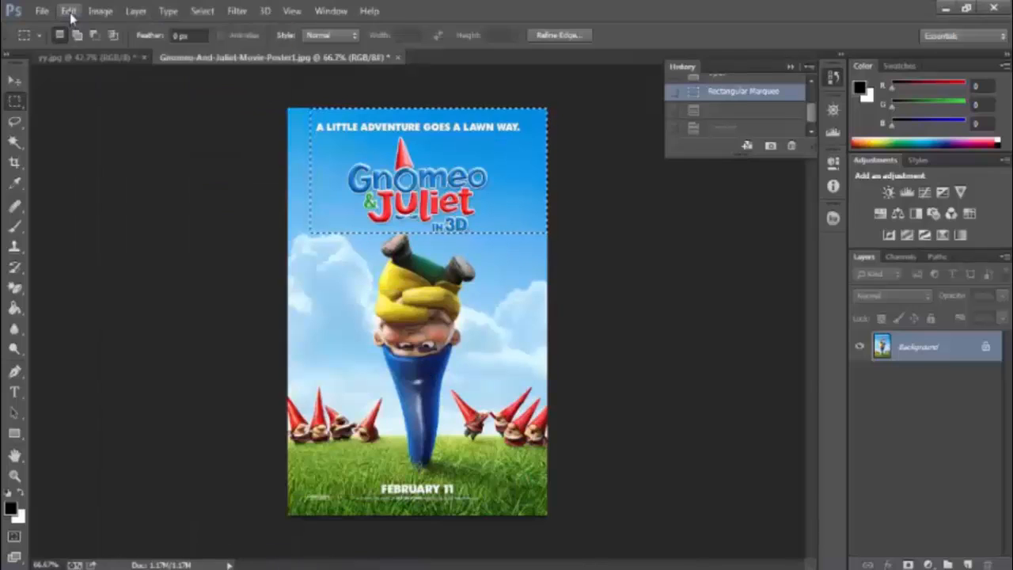
- Return to yy.jpg, revert it to the Delete Layer history state, and marquee-select a larger rectangle around the lion's head and mane
left_click(87, 58)
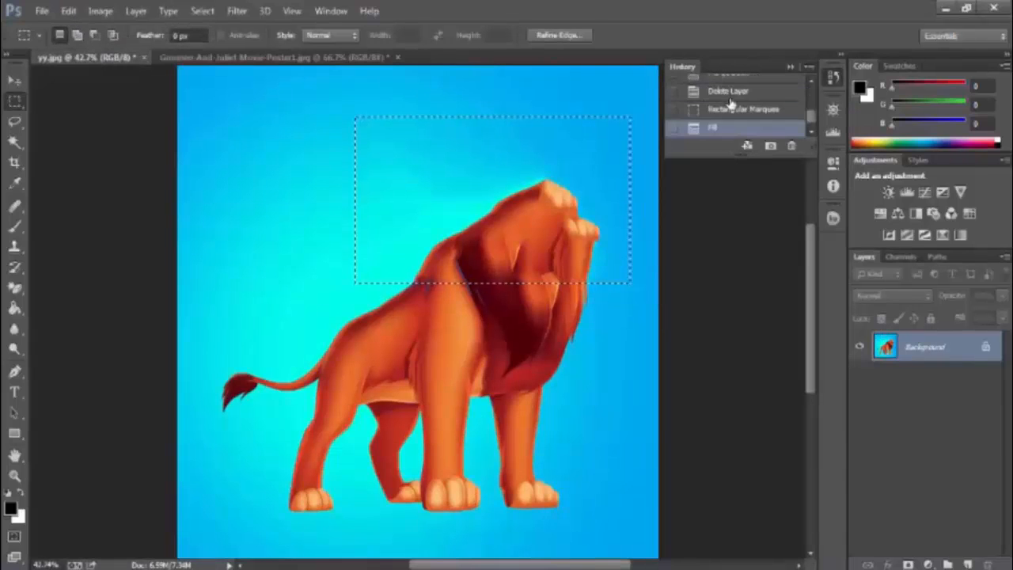
left_click(728, 95)
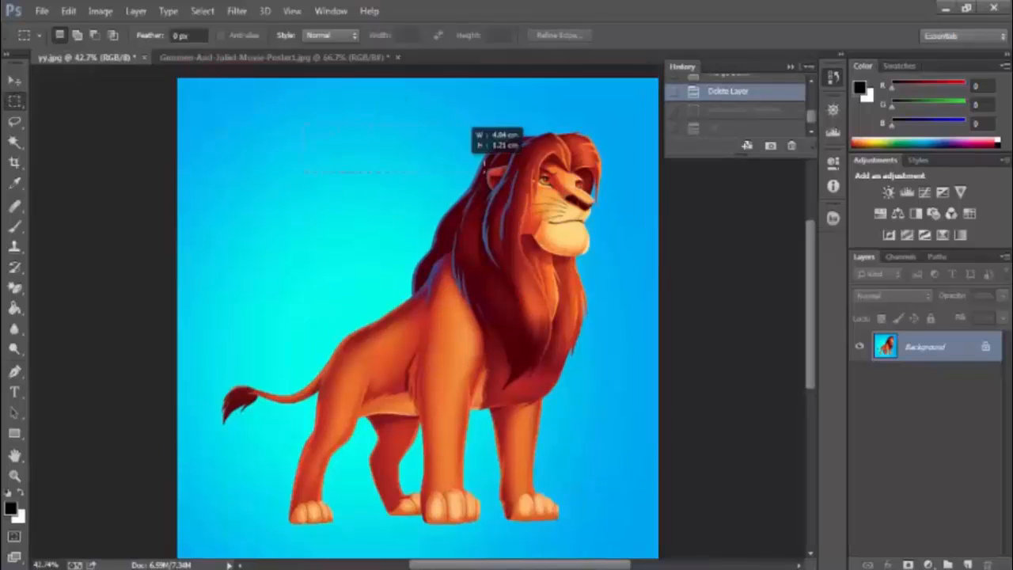
left_click_drag(466, 171, 634, 320)
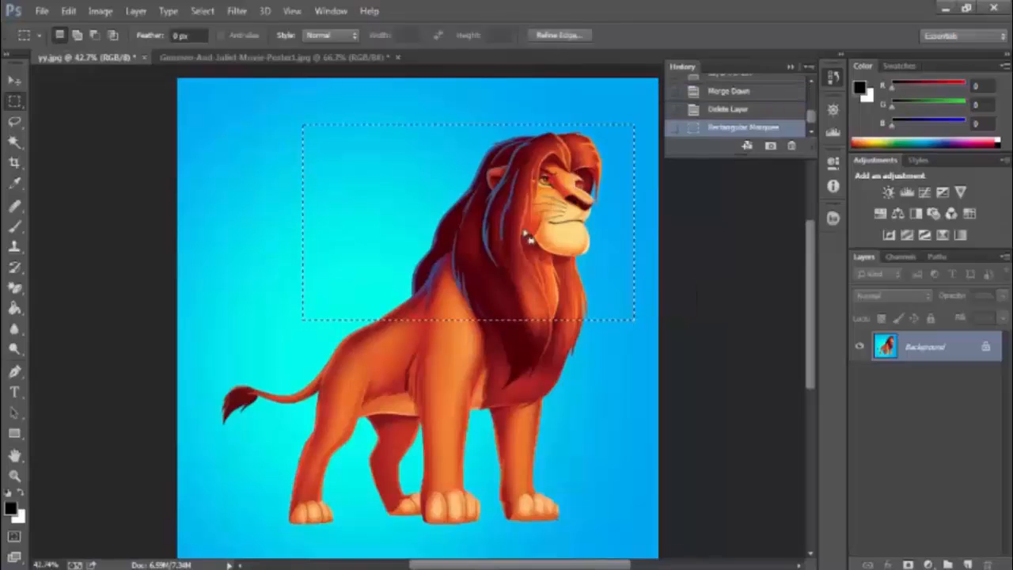
- Start a Stroke on the rectangular selection around the lion's head, with a 5 px width and a red colour
right_click(527, 236)
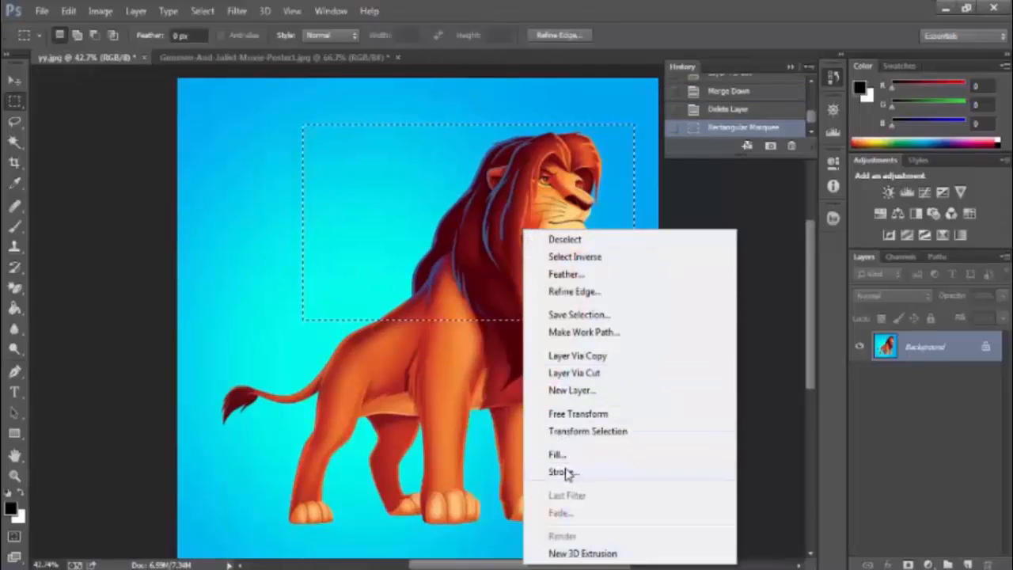
left_click(567, 473)
left_click_drag(401, 119, 136, 131)
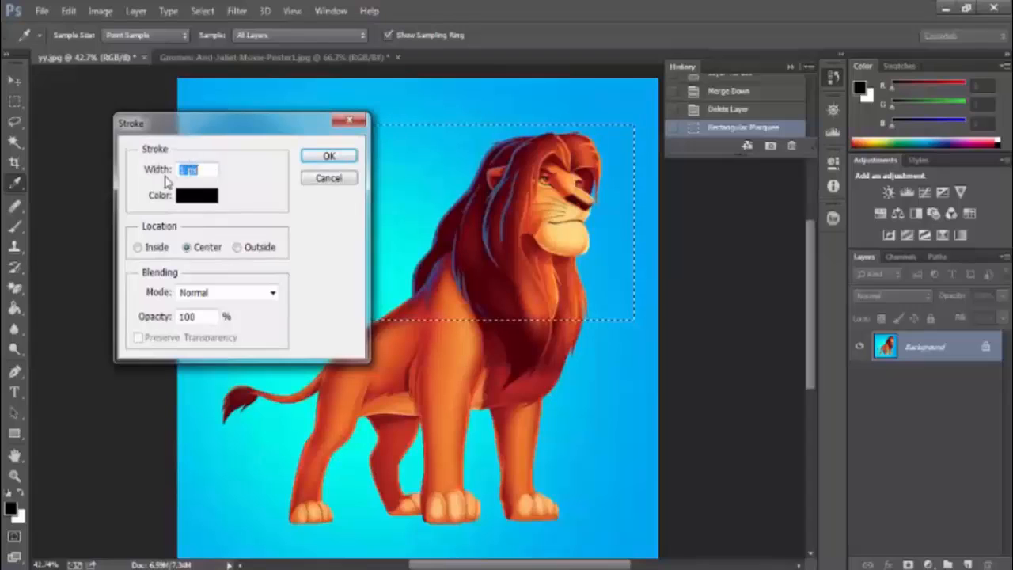
left_click(186, 169)
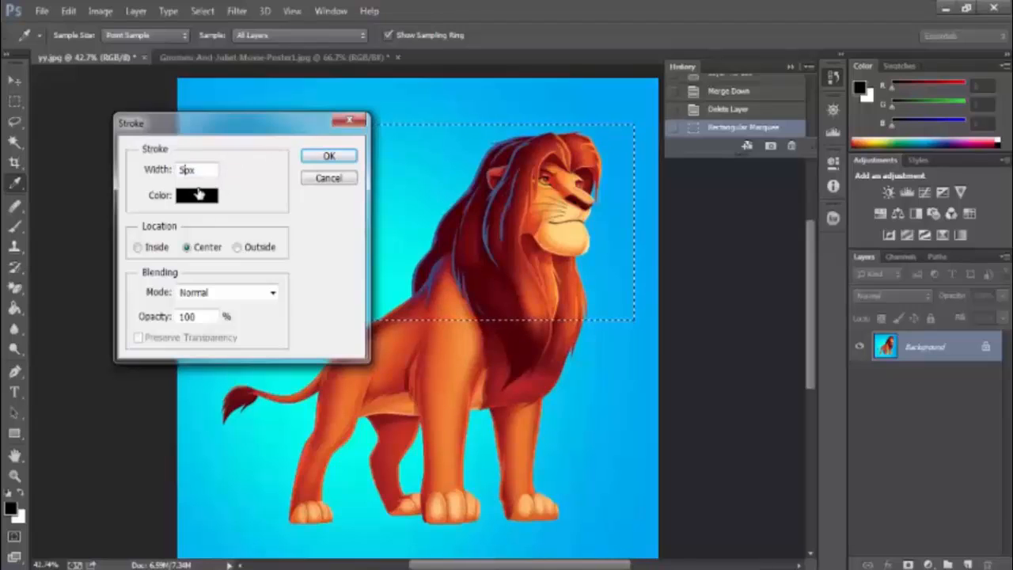
left_click(202, 196)
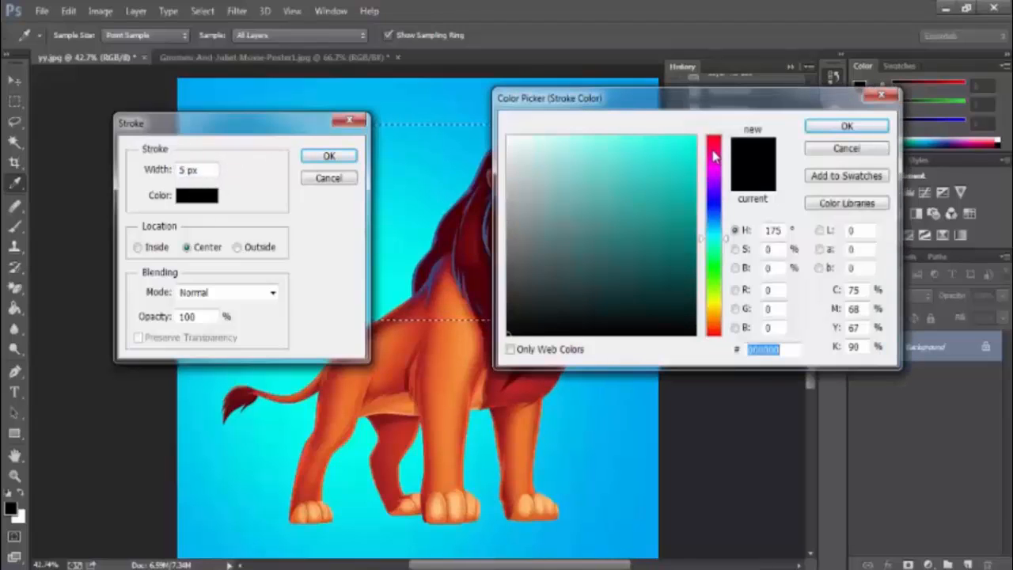
mouse_move(714, 156)
left_mouse_down()
mouse_move(718, 190)
mouse_move(717, 152)
left_mouse_up()
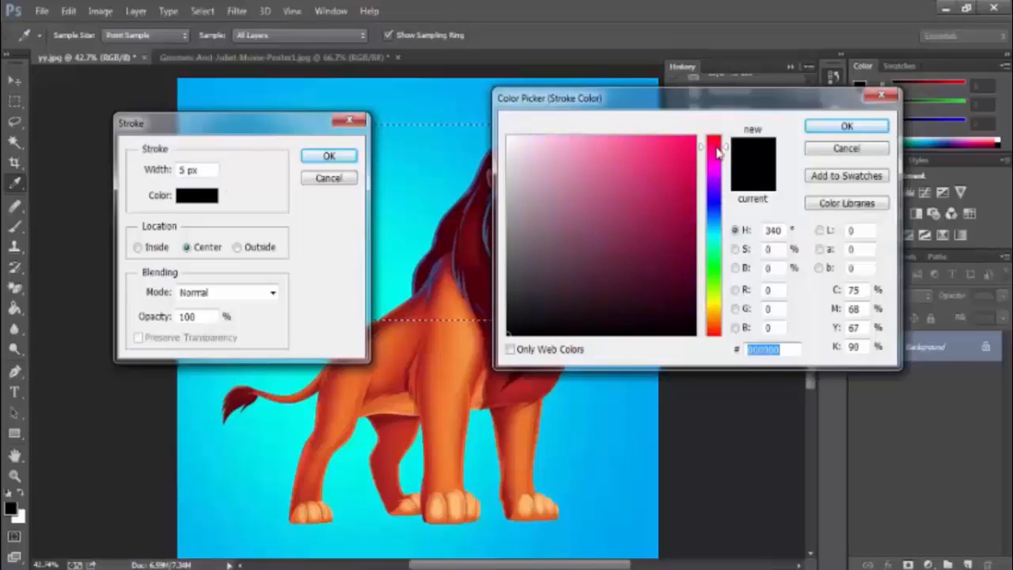
left_click(669, 153)
left_click(845, 127)
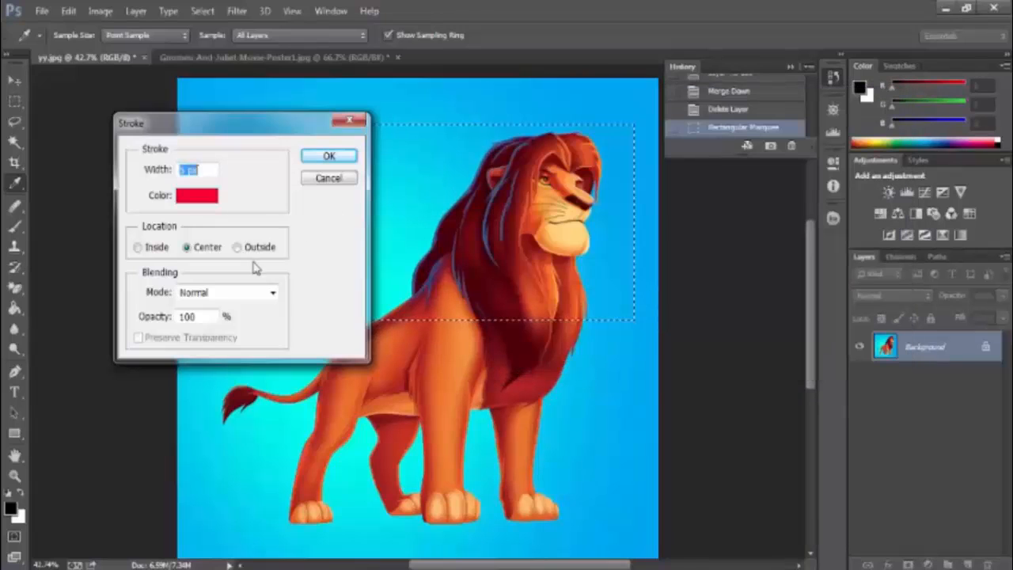
- Apply the stroke centred on the selection edge in Normal mode at 100% opacity, and deselect to inspect the outline
left_click(139, 249)
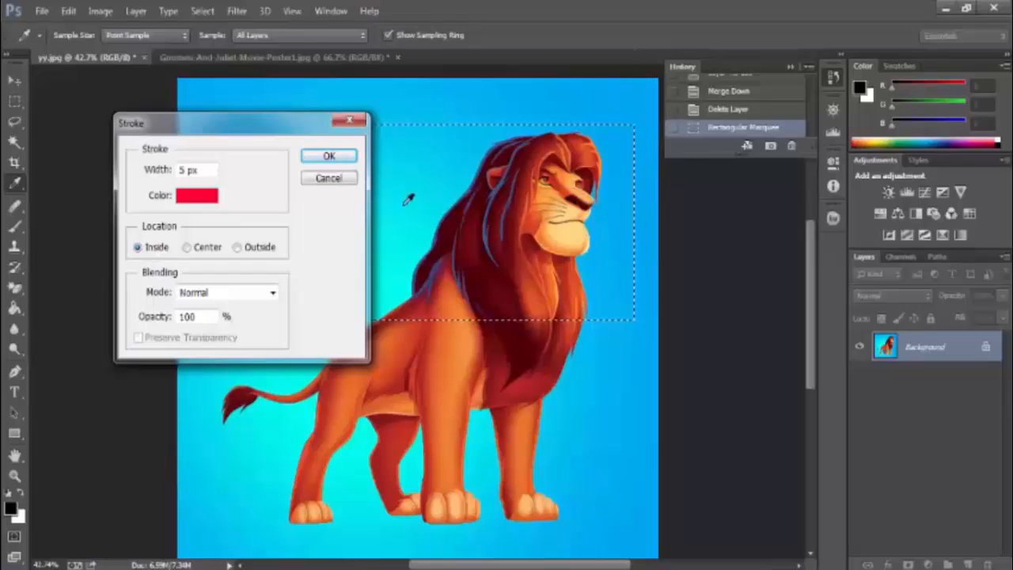
left_click(188, 248)
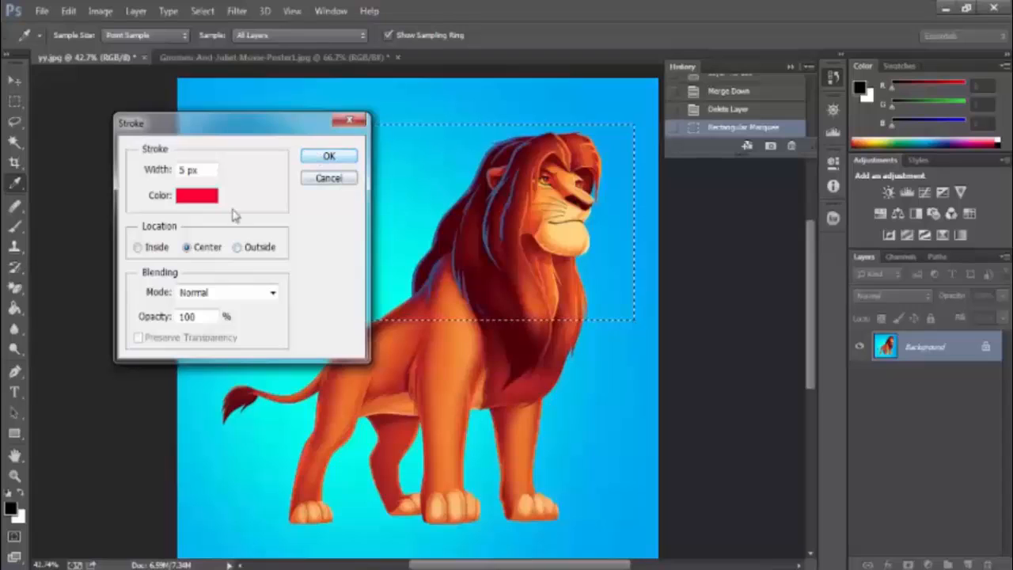
left_click(199, 294)
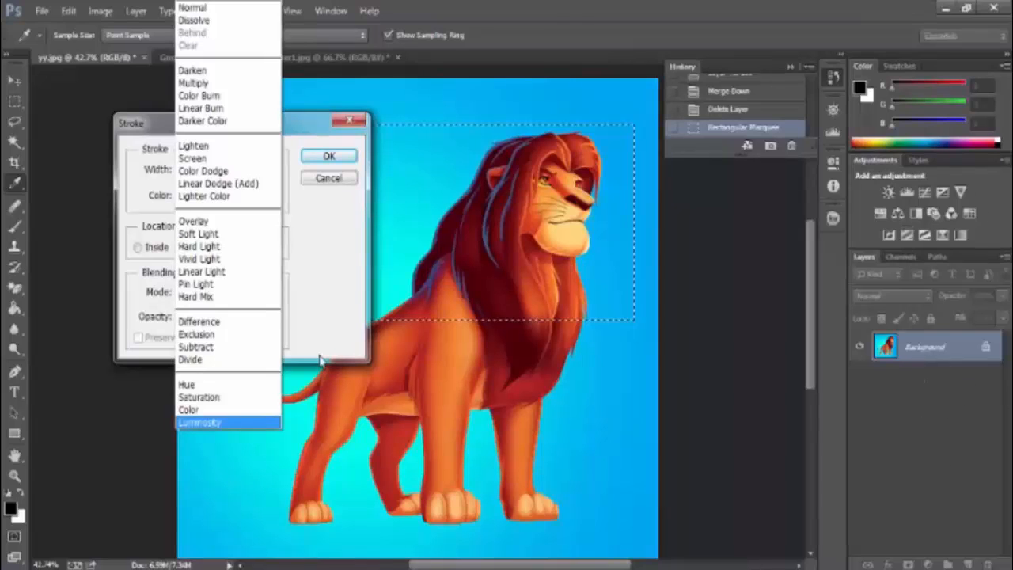
left_click(312, 291)
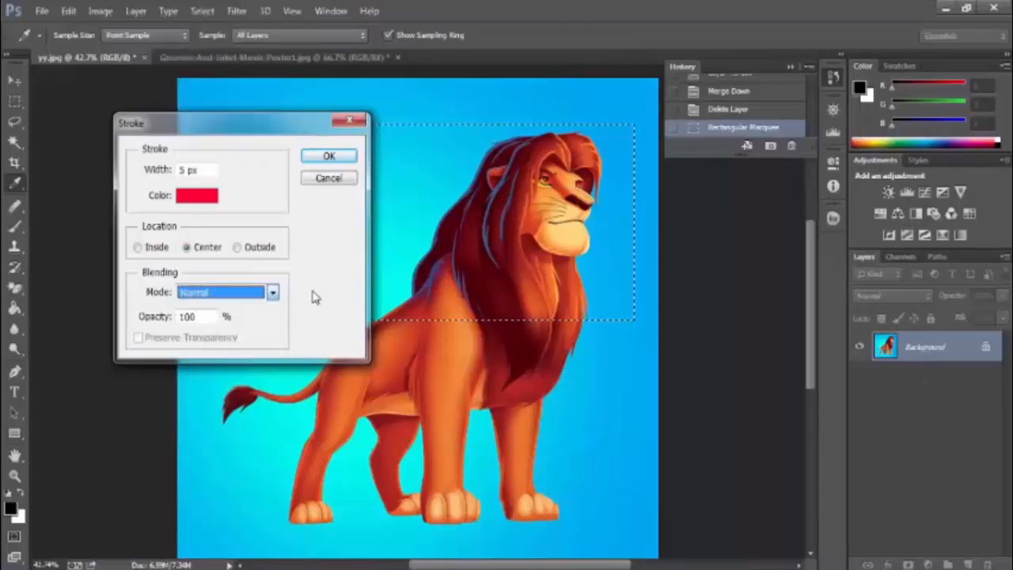
left_click(345, 159)
left_click(344, 159)
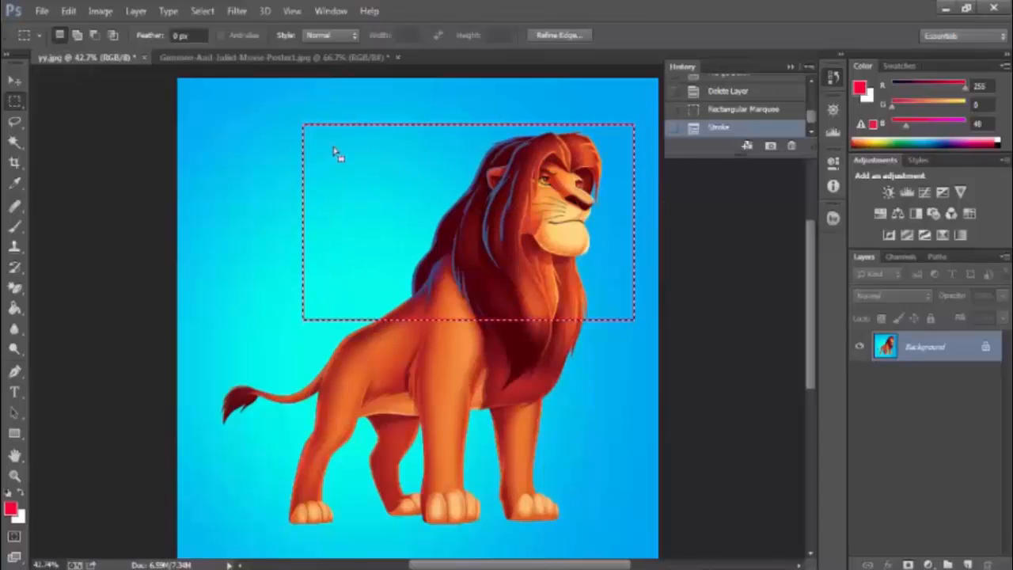
key("ctrl+d")
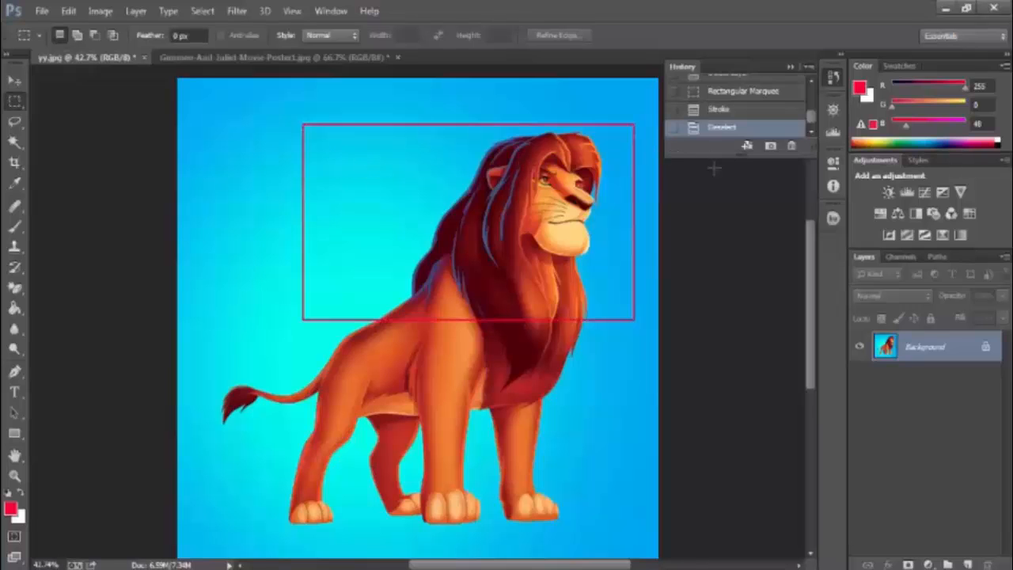
key("ctrl+plus")
key("ctrl+plus")
key("ctrl+plus")
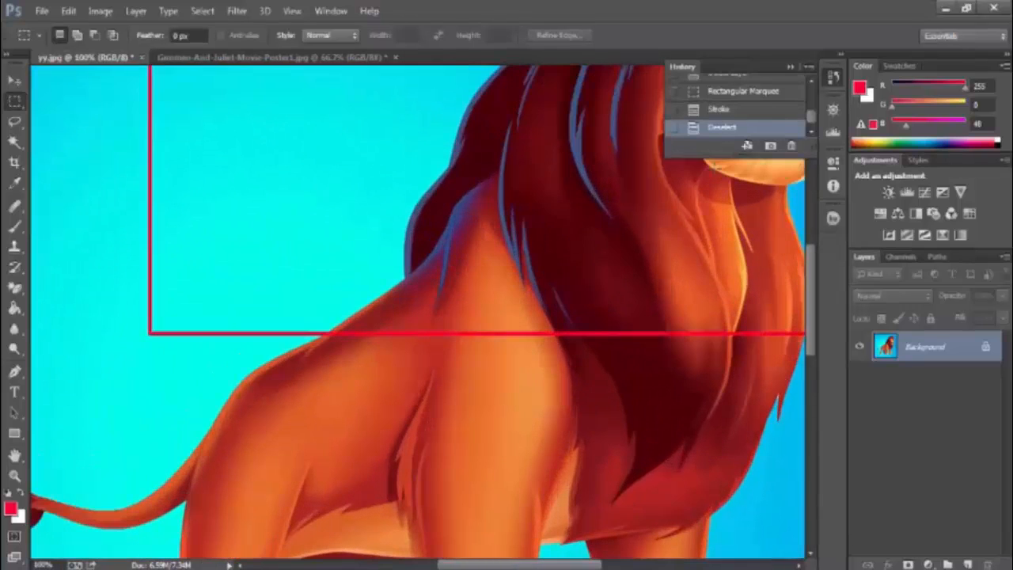
- Revert yy.jpg to the Rectangular Marquee history state before the stroke
scroll(724, 110, "up", 3)
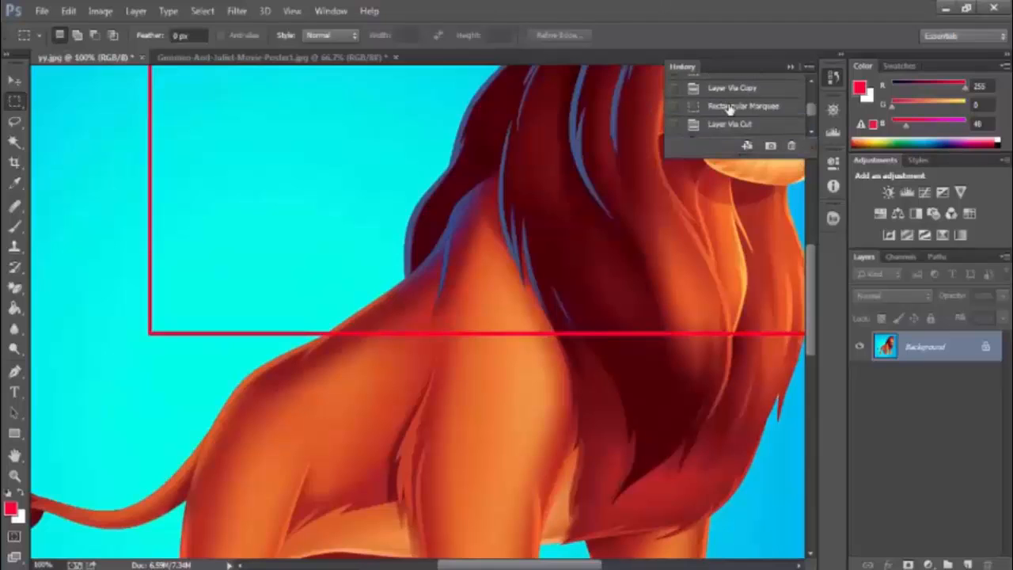
scroll(724, 111, "down", 3)
scroll(720, 96, "up", 1)
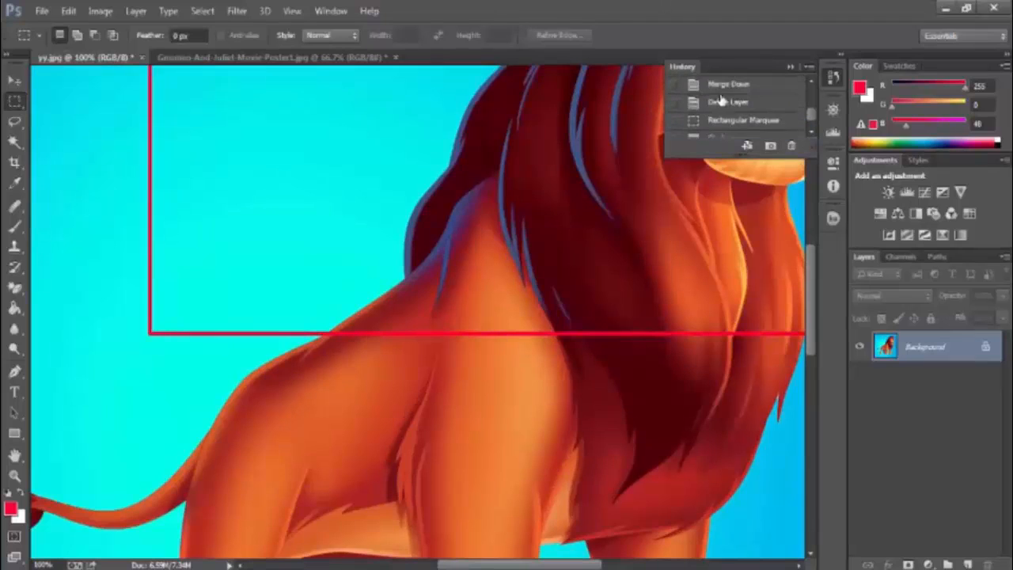
left_click(724, 105)
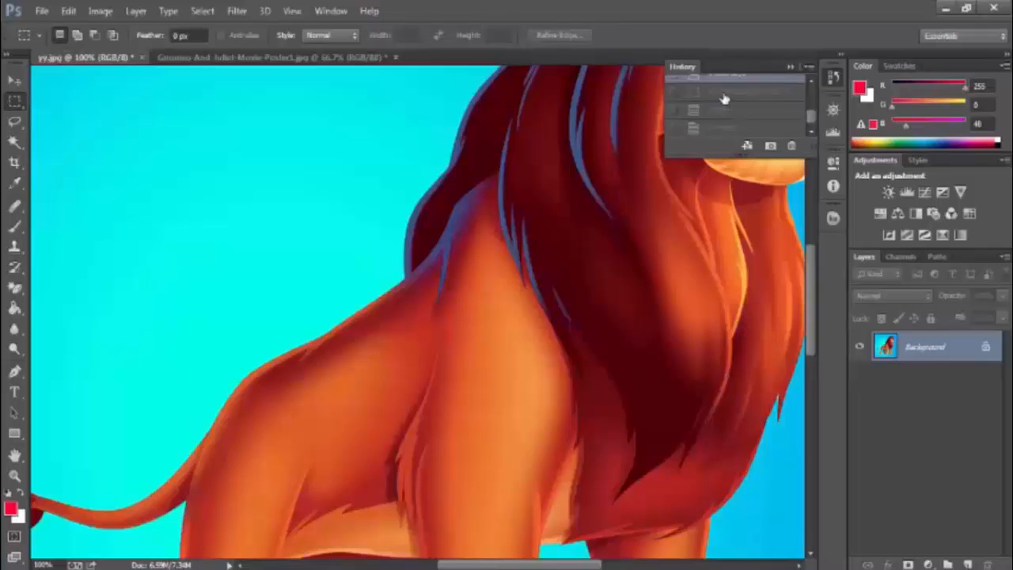
left_click(723, 93)
key("ctrl+minus")
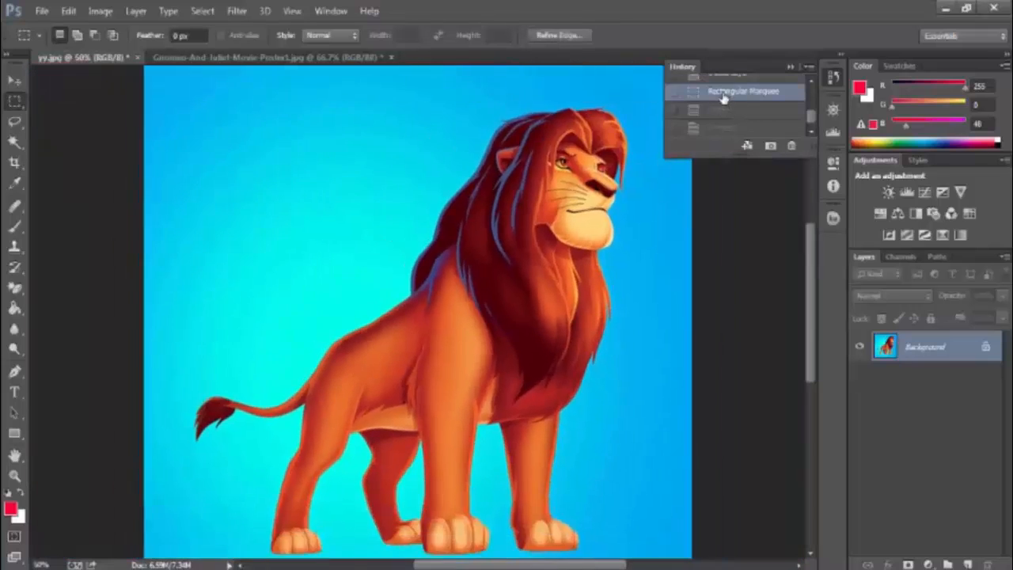
key("ctrl+minus")
- Deselect the rectangle around the lion's head and activate the Rectangular Marquee tool
right_click(356, 183)
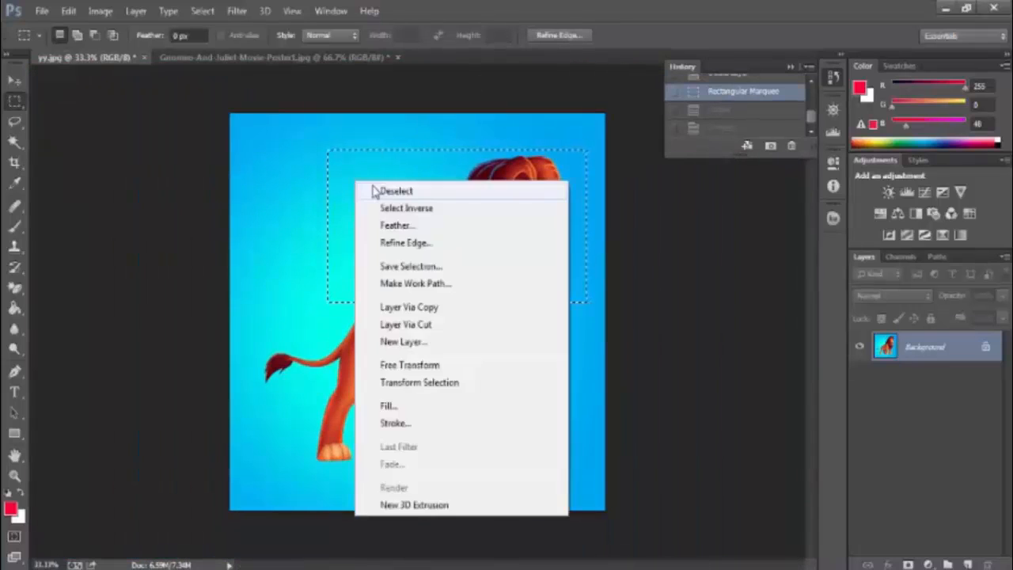
left_click(379, 192)
key("ctrl+u")
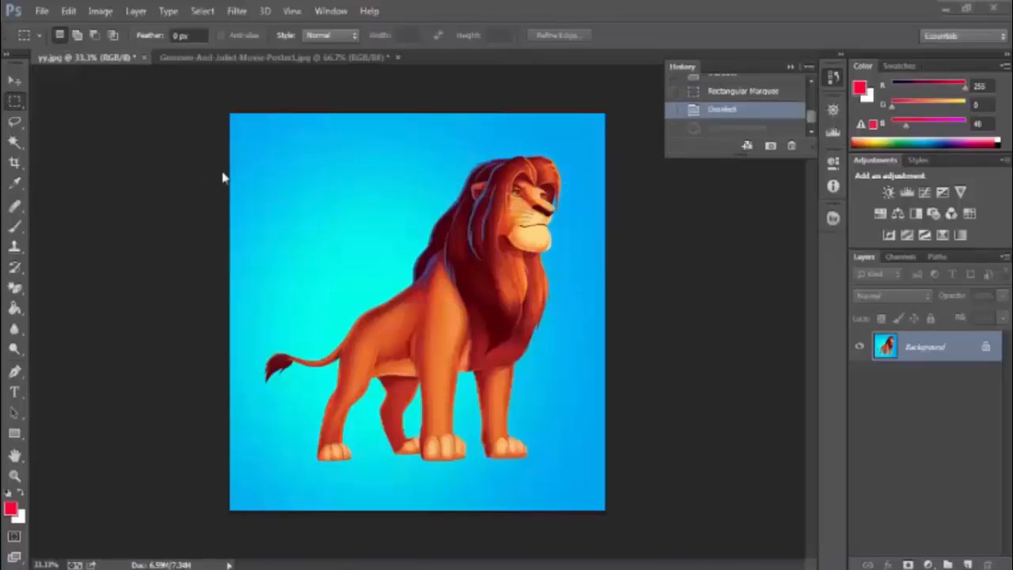
left_click(21, 104)
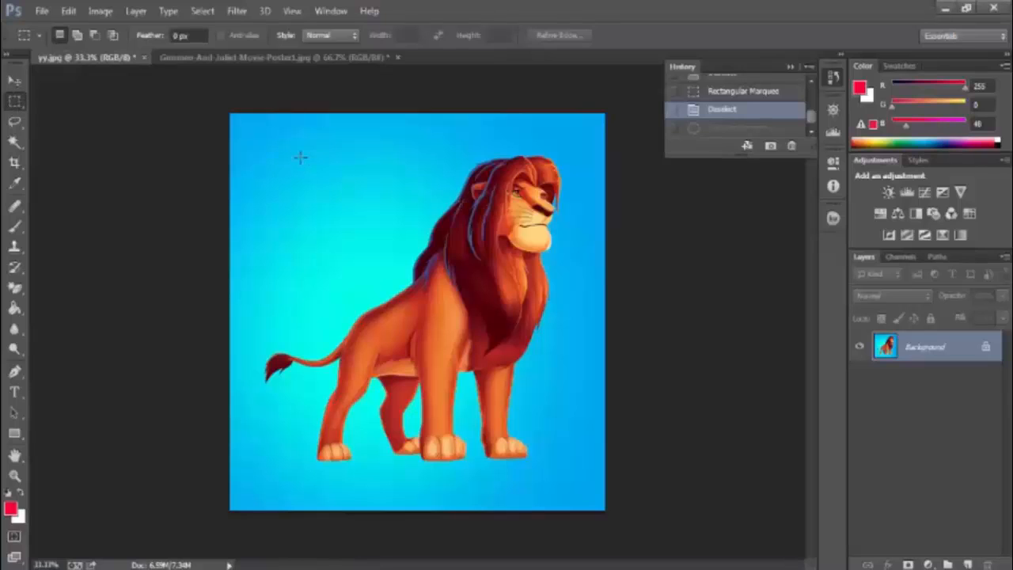
- Try several separate marquee rectangles over the blue background behind the lion in New Selection mode, deselecting them
left_click_drag(302, 159, 446, 296)
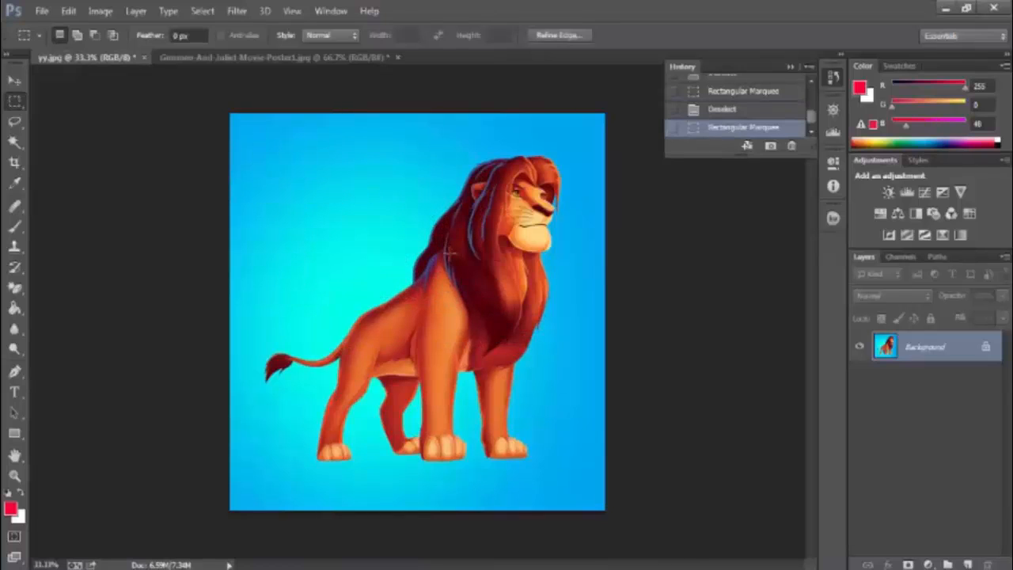
key("ctrl+d")
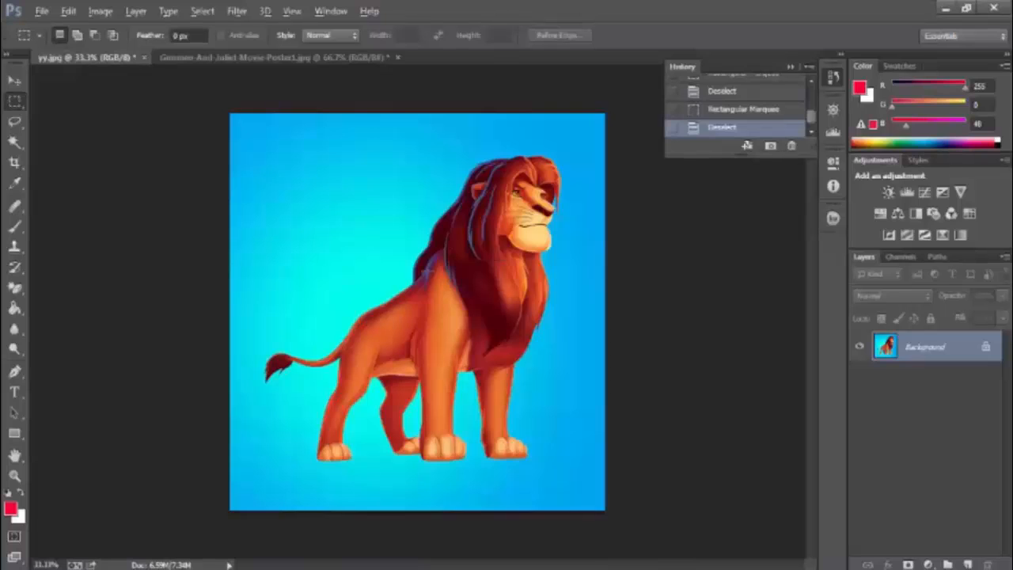
left_click_drag(290, 177, 383, 275)
left_click_drag(294, 151, 427, 321)
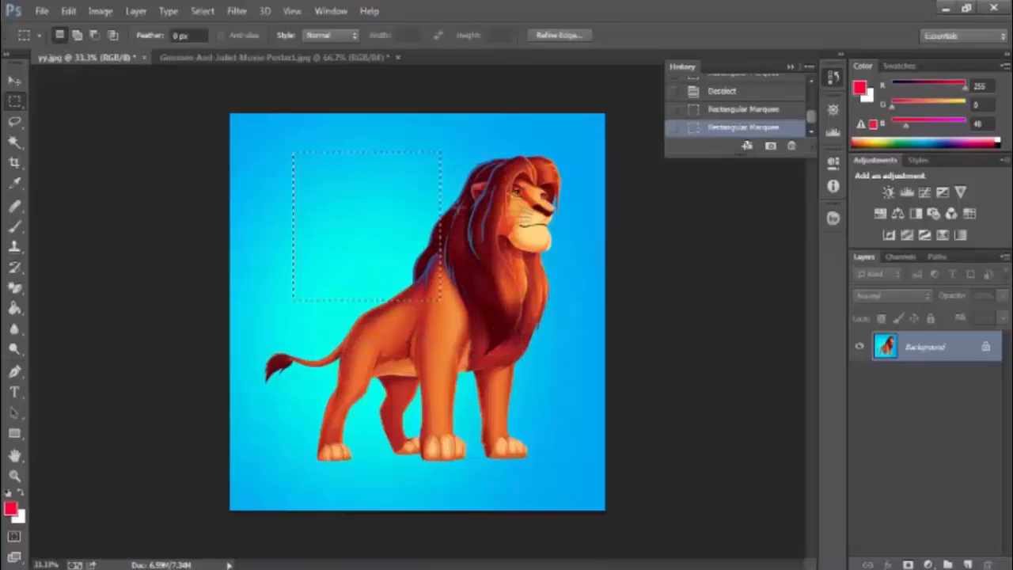
key("ctrl+d")
- Marquee-select the blue area behind the lion and extend it with four overlapping rectangles in Add to Selection mode
left_click_drag(361, 206, 482, 287)
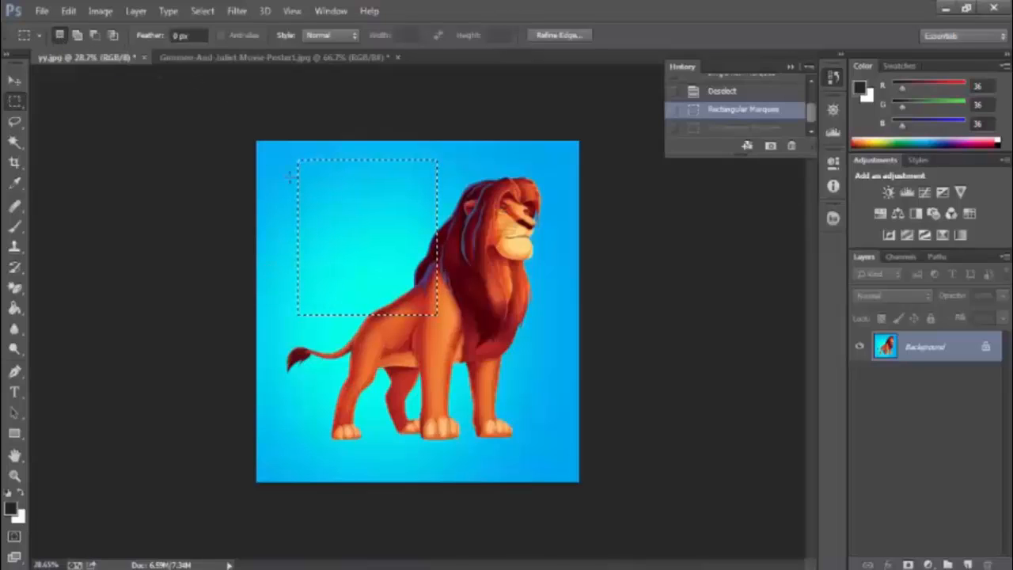
left_click(76, 37)
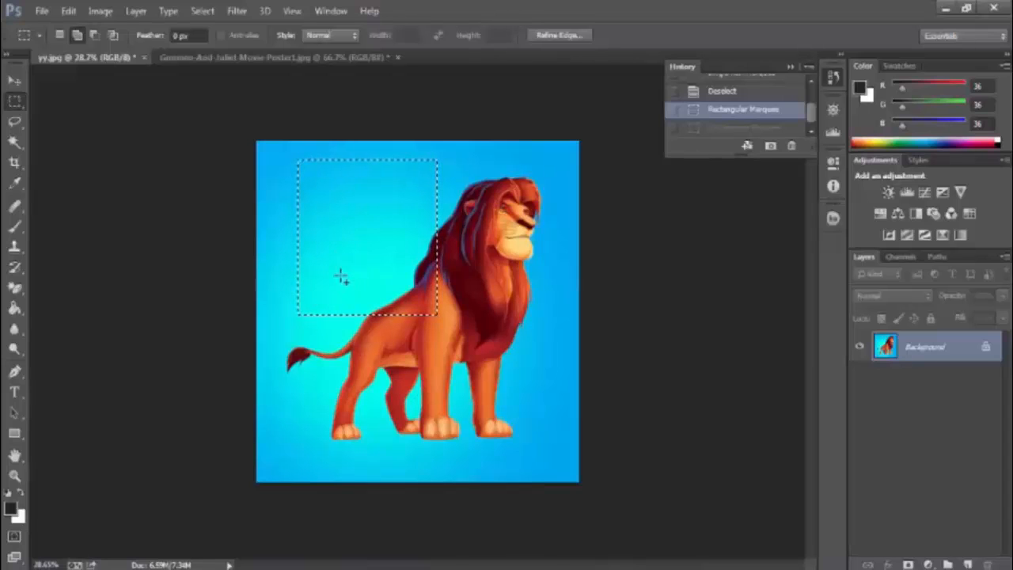
left_click_drag(328, 296, 424, 407)
left_click_drag(491, 190, 382, 236)
left_click_drag(318, 206, 283, 245)
left_click_drag(476, 274, 411, 296)
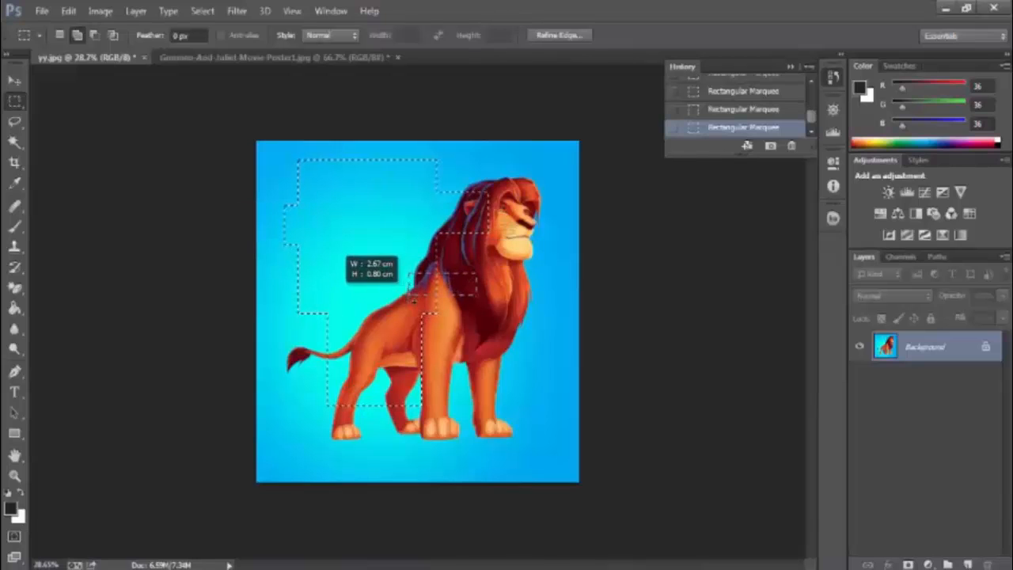
- Create a new layer and fill the combined selection with the foreground colour in Normal mode at 100% opacity
left_click(967, 564)
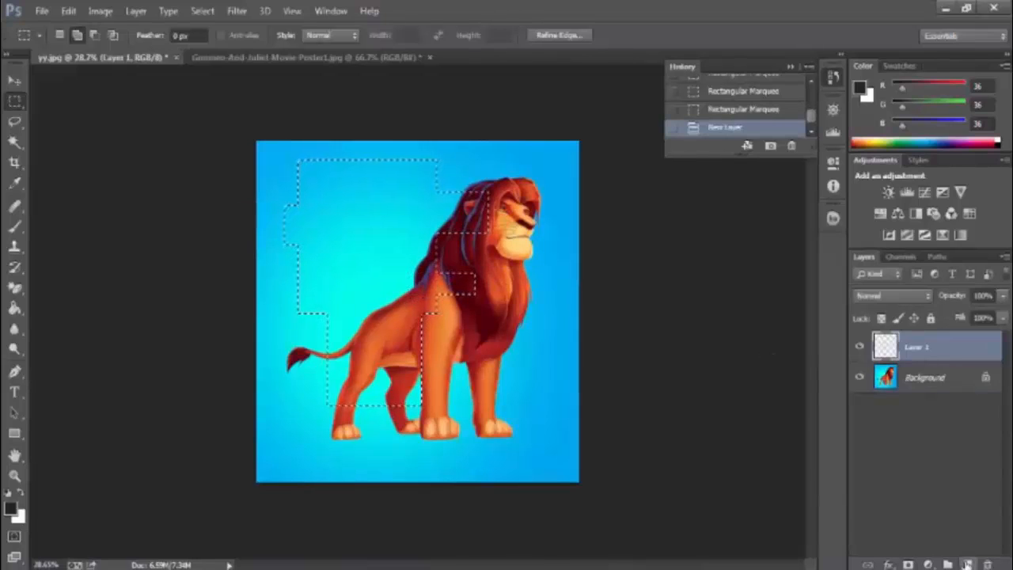
right_click(353, 243)
left_click(379, 459)
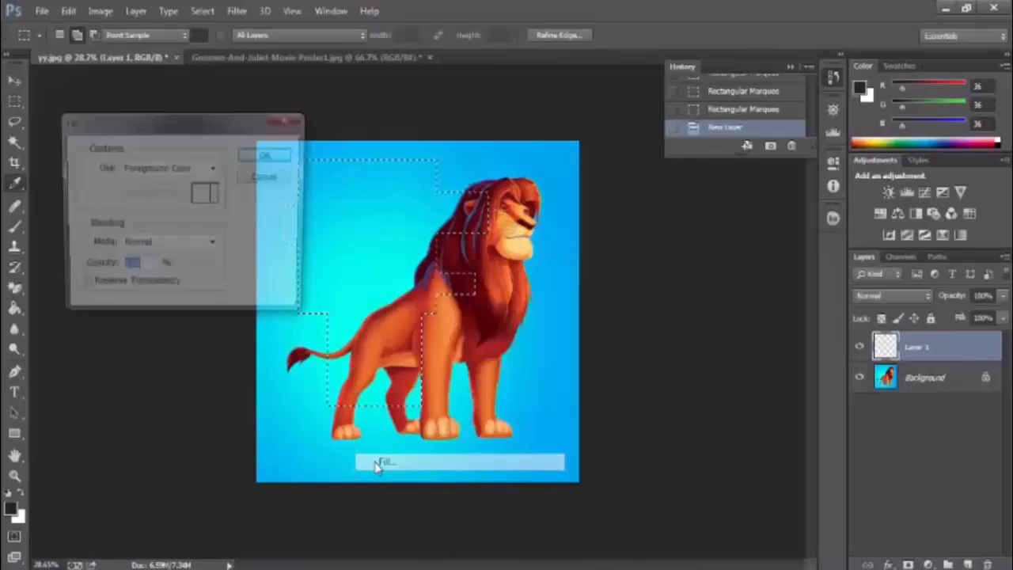
left_click(213, 168)
left_click(213, 167)
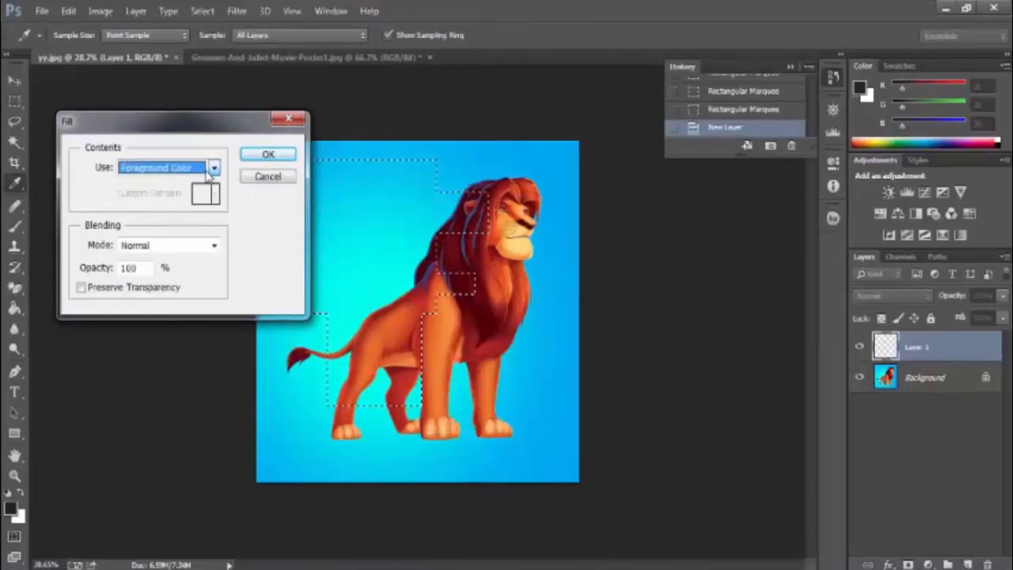
left_click(270, 155)
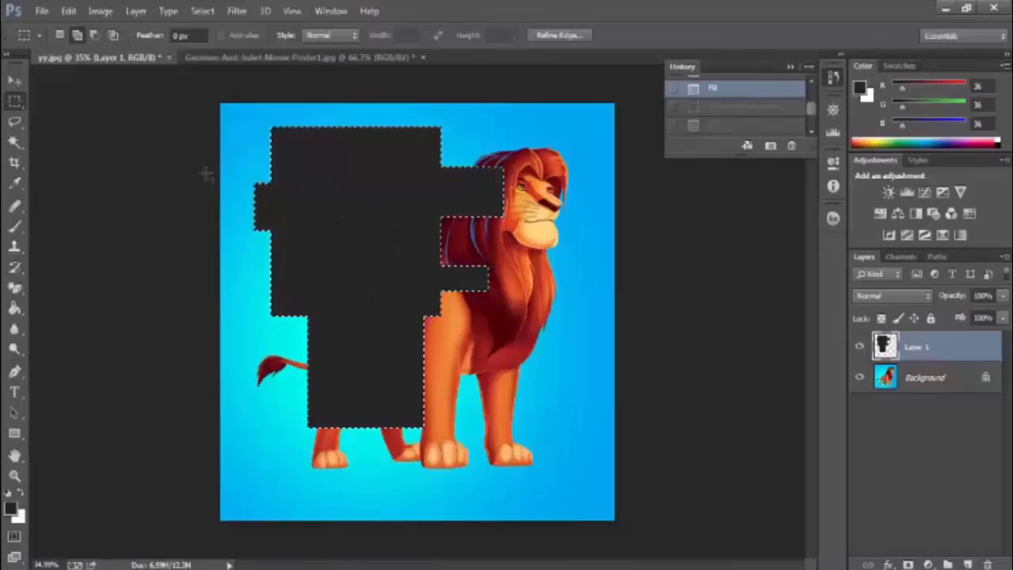
- Subtract a test rectangle from the filled selection in Subtract from Selection mode, and revert to the New Layer history state
left_click(102, 38)
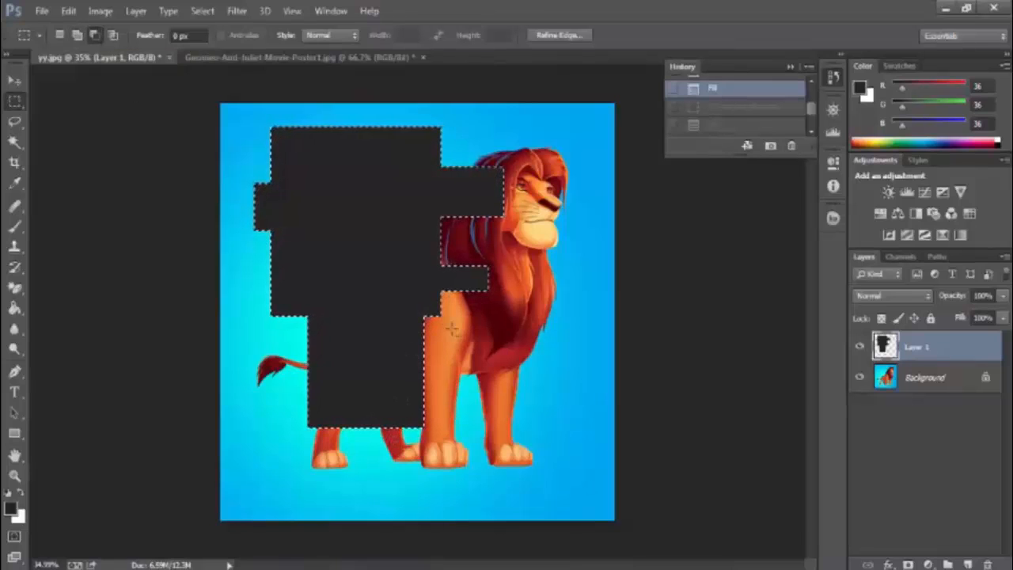
left_click_drag(378, 387, 376, 387)
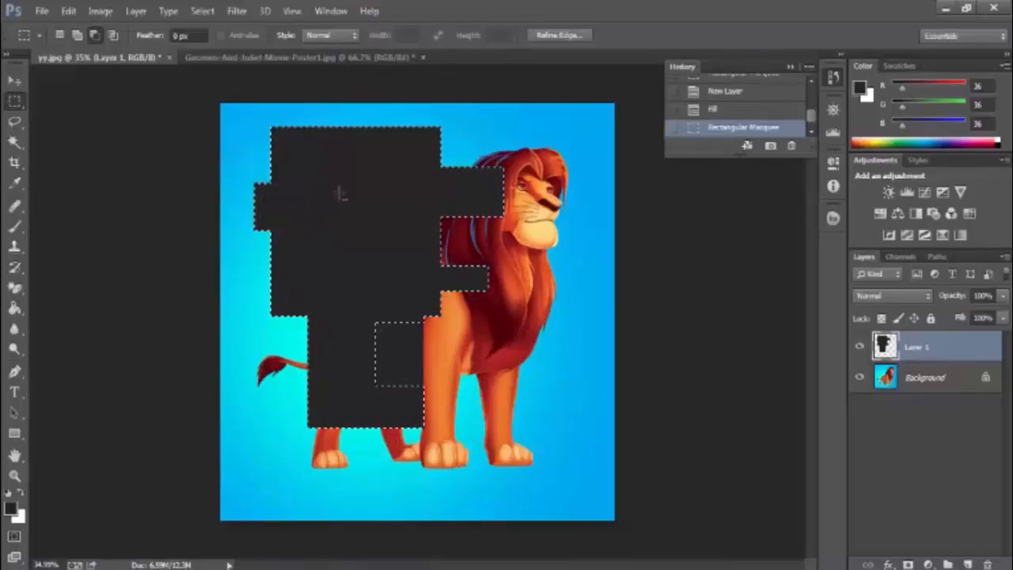
left_click(721, 93)
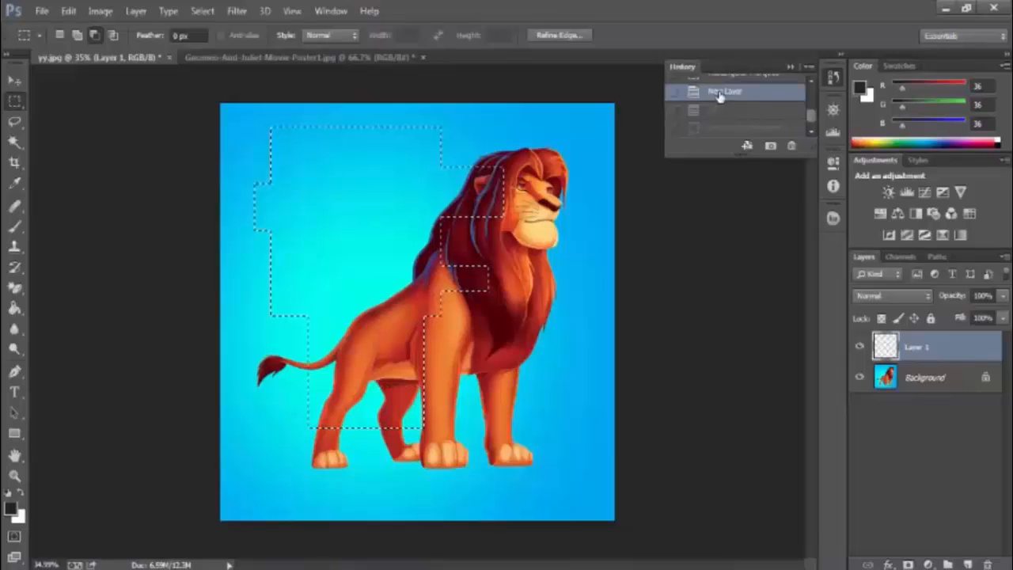
- Subtract four rectangles from the edges of the combined selection, cutting into its upper, left and lower-right parts
left_click_drag(495, 325, 388, 415)
left_click_drag(251, 225, 342, 295)
left_click_drag(352, 115, 252, 183)
left_click_drag(491, 86, 393, 170)
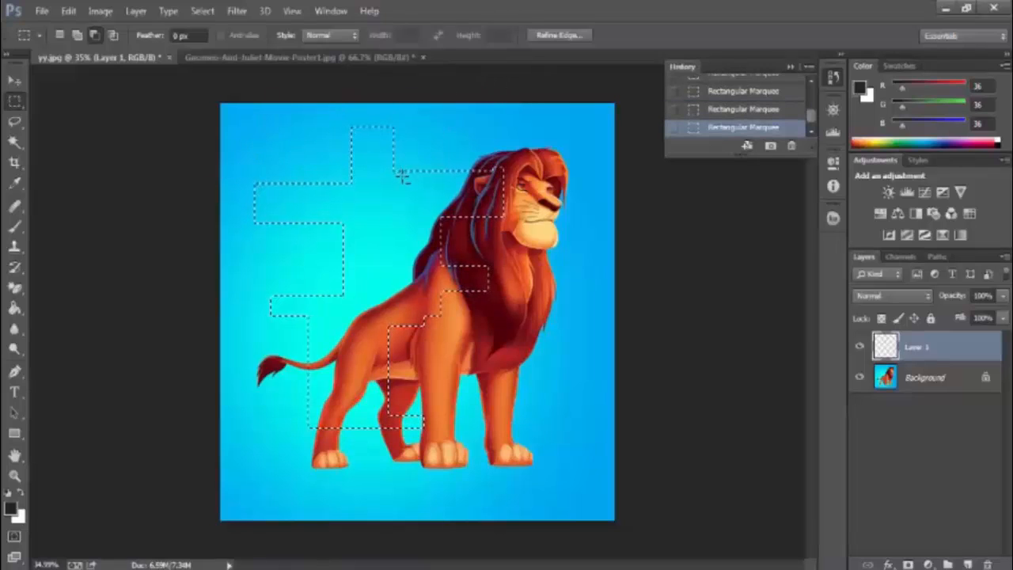
- Fill the selection on Layer 1 with white and deselect it
right_click(417, 219)
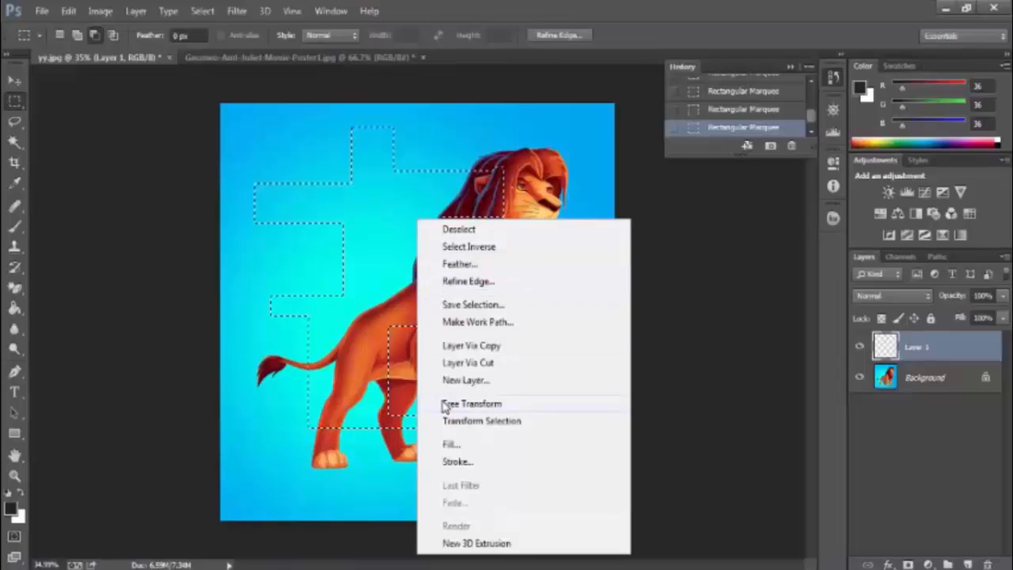
left_click(450, 444)
left_click(288, 159)
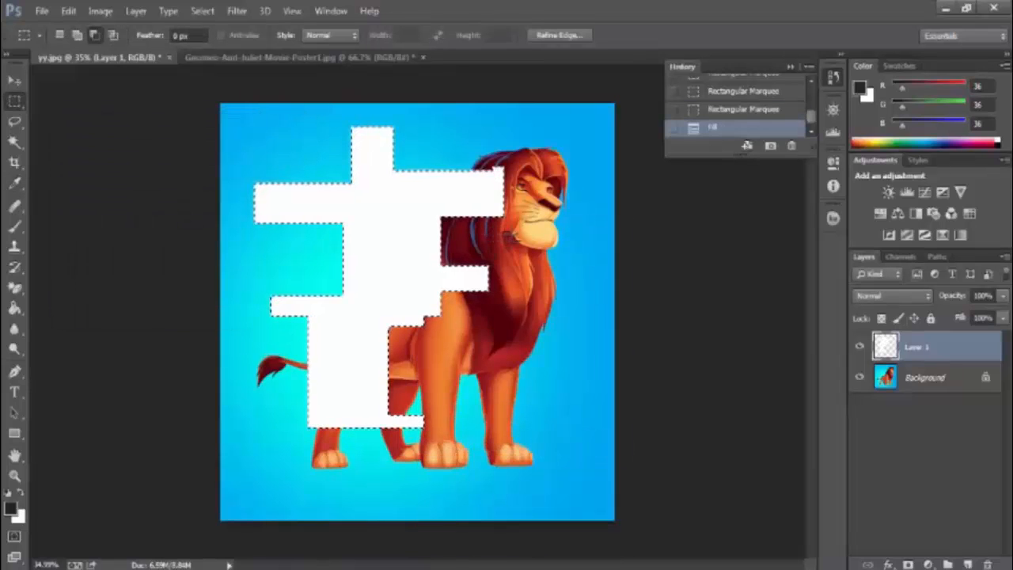
right_click(509, 230)
left_click(559, 245)
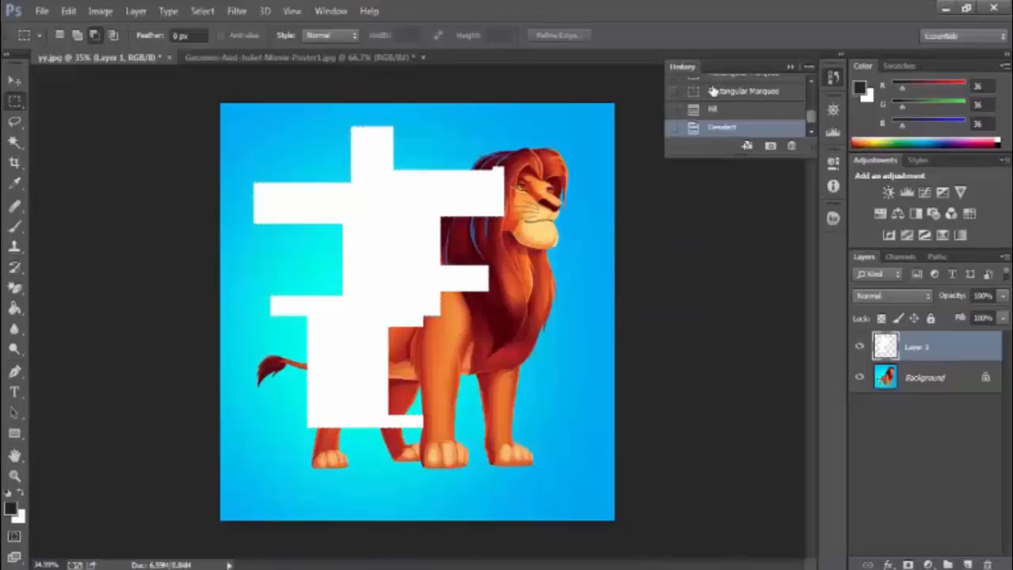
- Revert the history to the Rectangular Marquee state before the last subtraction from the selection
scroll(716, 99, "up", 2)
left_click(717, 120)
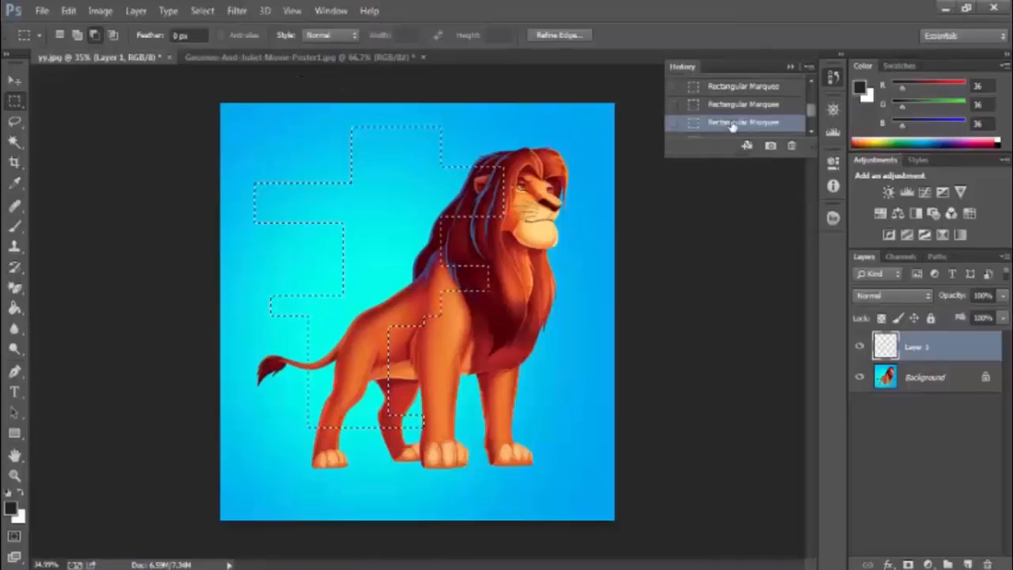
scroll(740, 127, "up", 1)
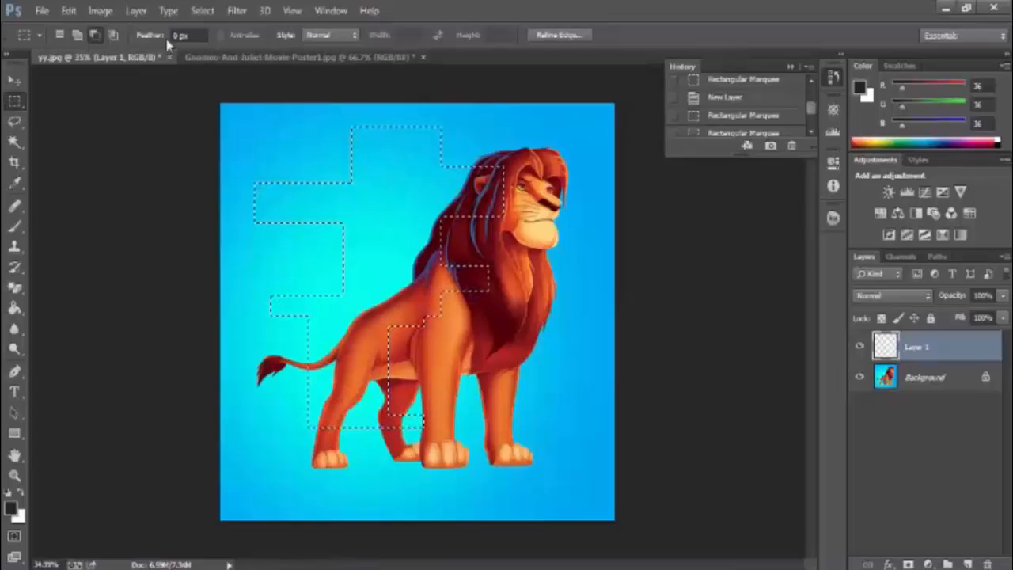
- Intersect the selection with a rectangle about 4.1 × 6.9 cm in Intersect with Selection mode, and revert to the previous history state
left_click(114, 33)
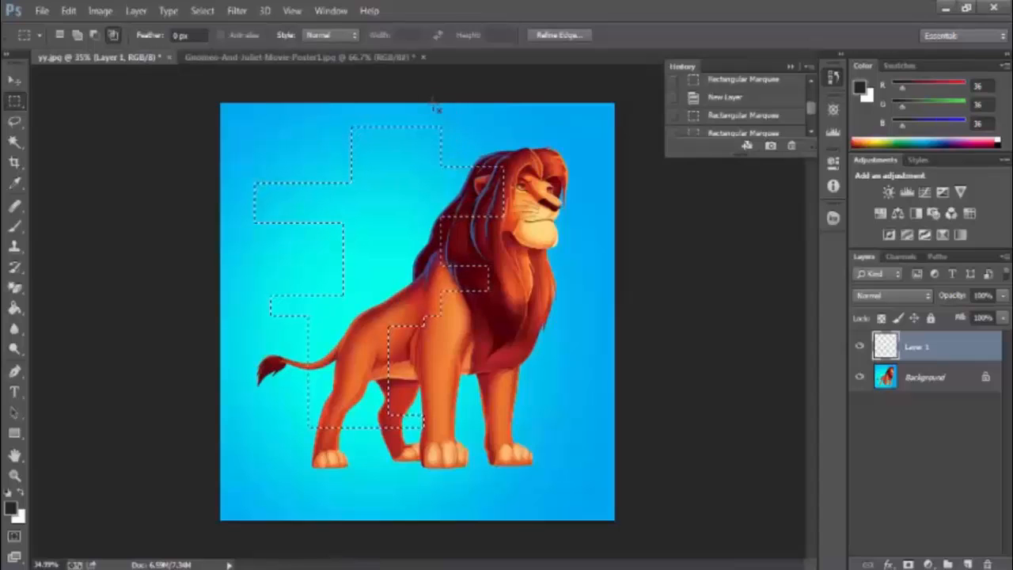
left_click_drag(295, 259, 310, 311)
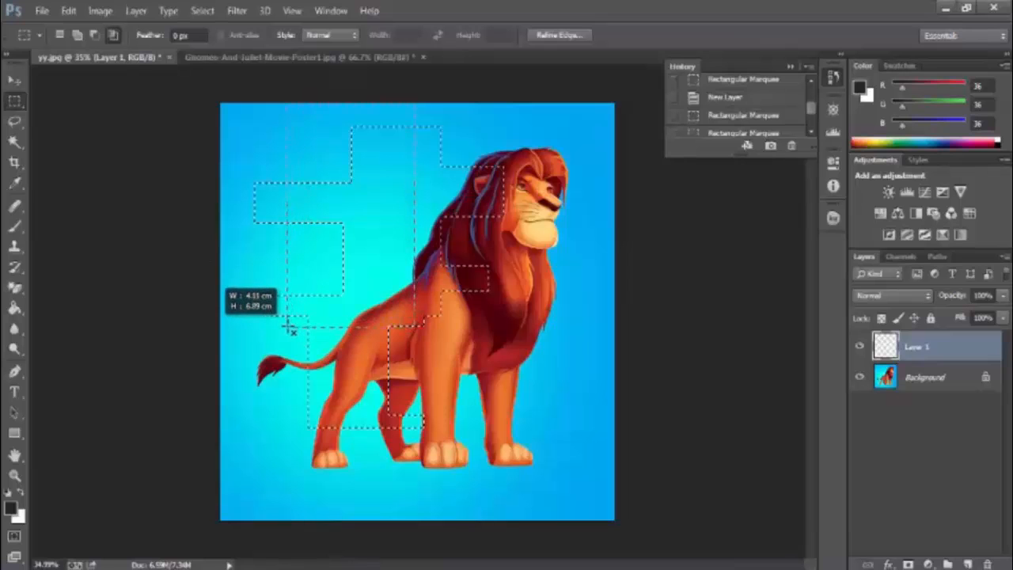
left_click_drag(289, 327, 290, 328)
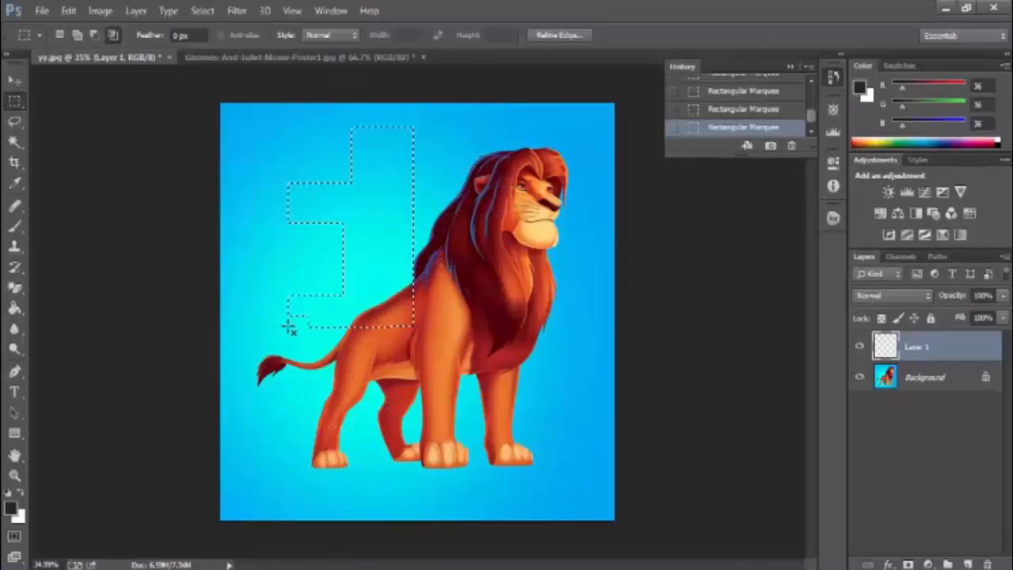
left_click(713, 109)
left_click(715, 125)
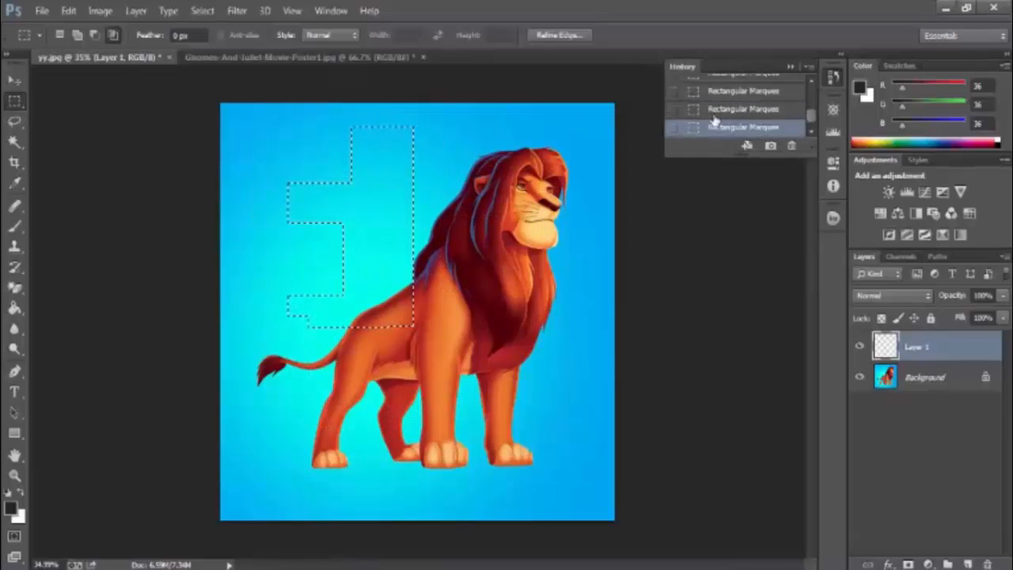
left_click(713, 116)
- Intersect the selection with a tall rectangle covering the blue area behind the mane and the lion's back
left_click_drag(436, 102, 400, 188)
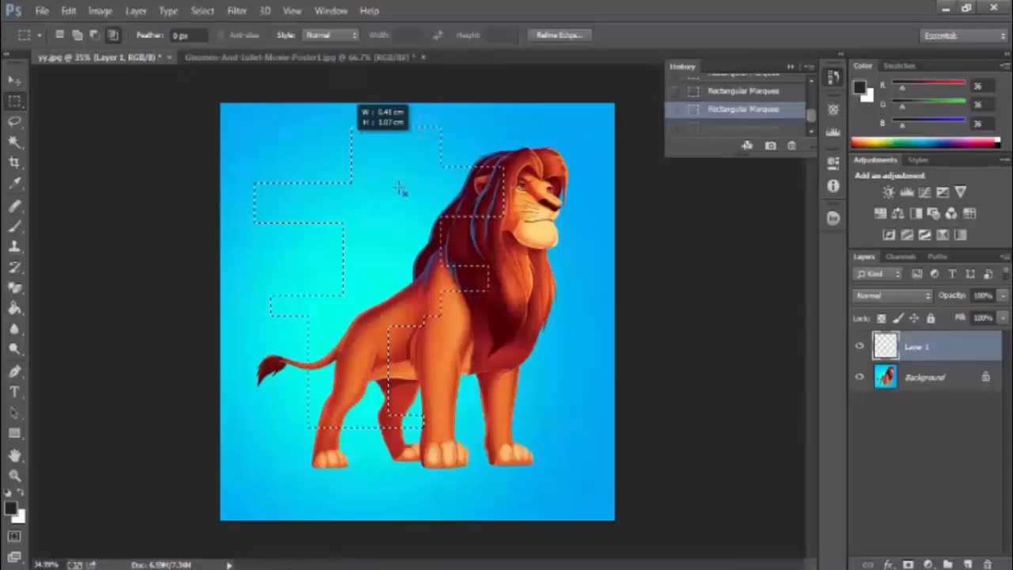
left_click_drag(355, 282, 326, 348)
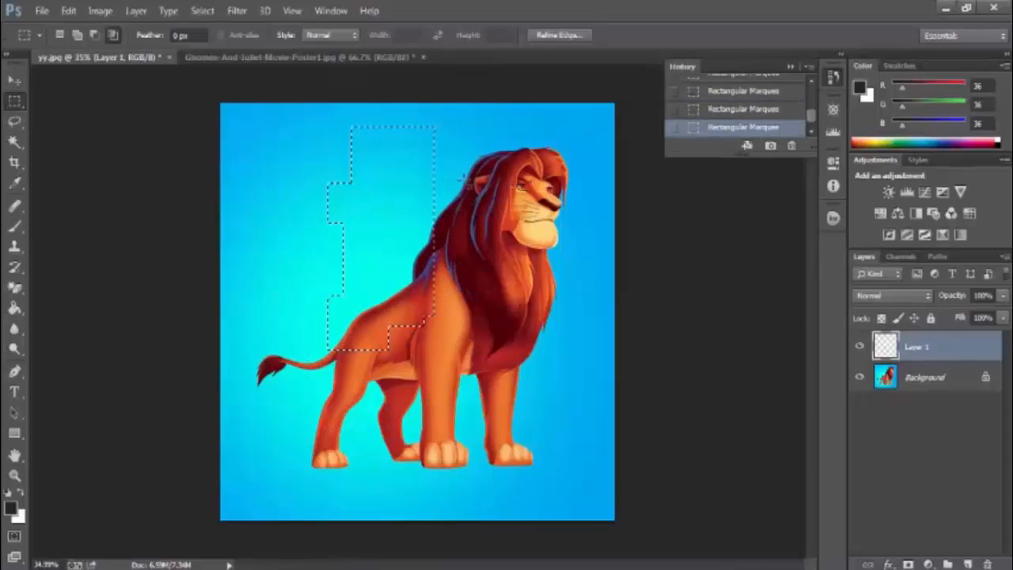
key("ctrl+z")
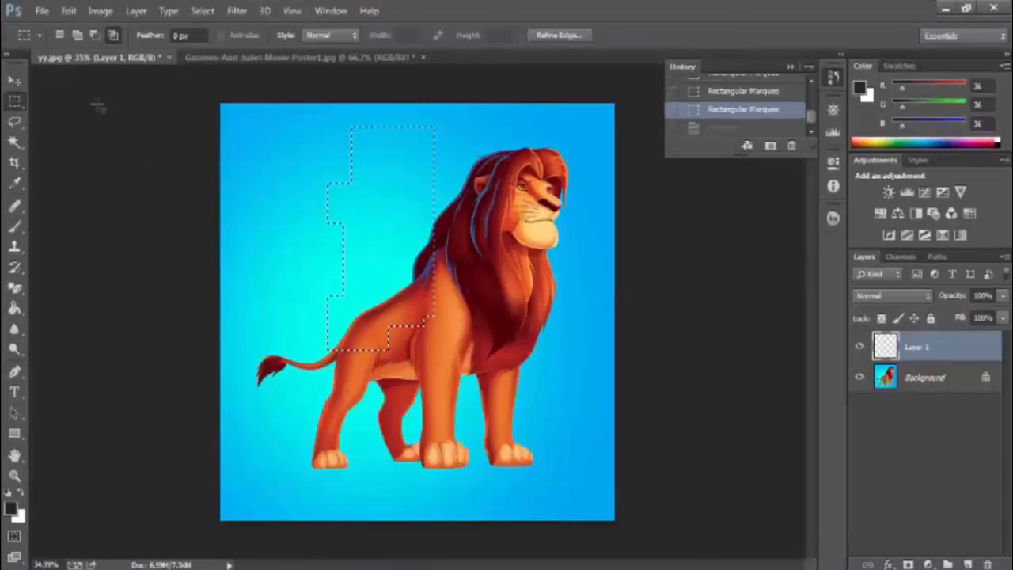
- Deselect the intersected area and draw an elliptical selection around the lion's mane and face with the Elliptical Marquee tool
right_click(16, 102)
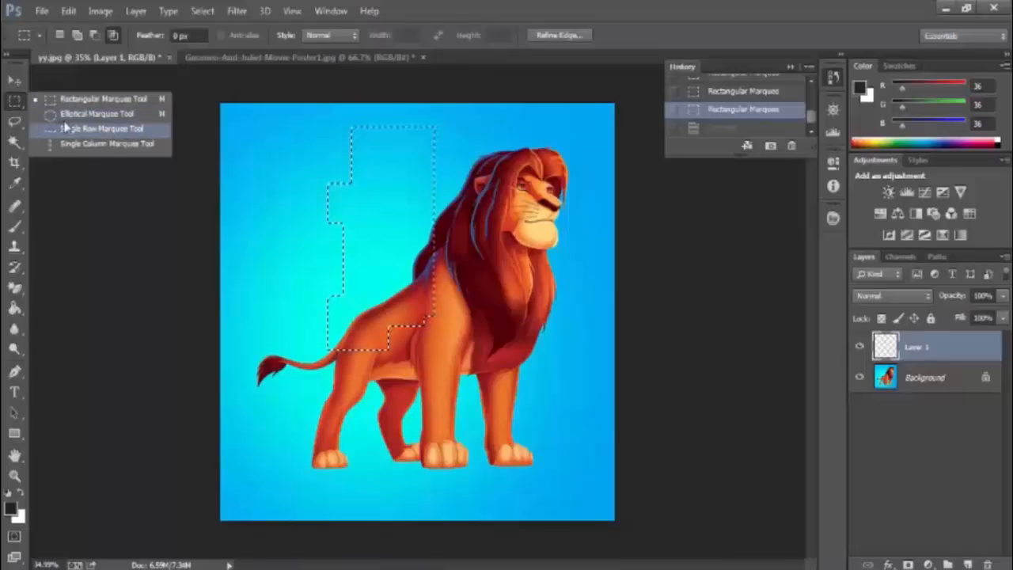
left_click(87, 114)
right_click(471, 152)
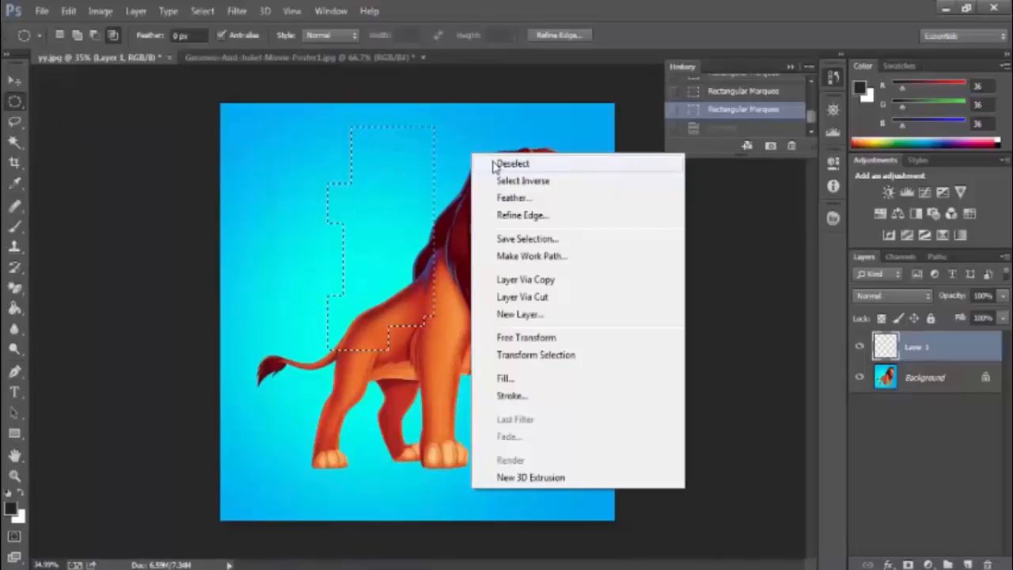
left_click(485, 163)
left_click_drag(361, 156, 548, 323)
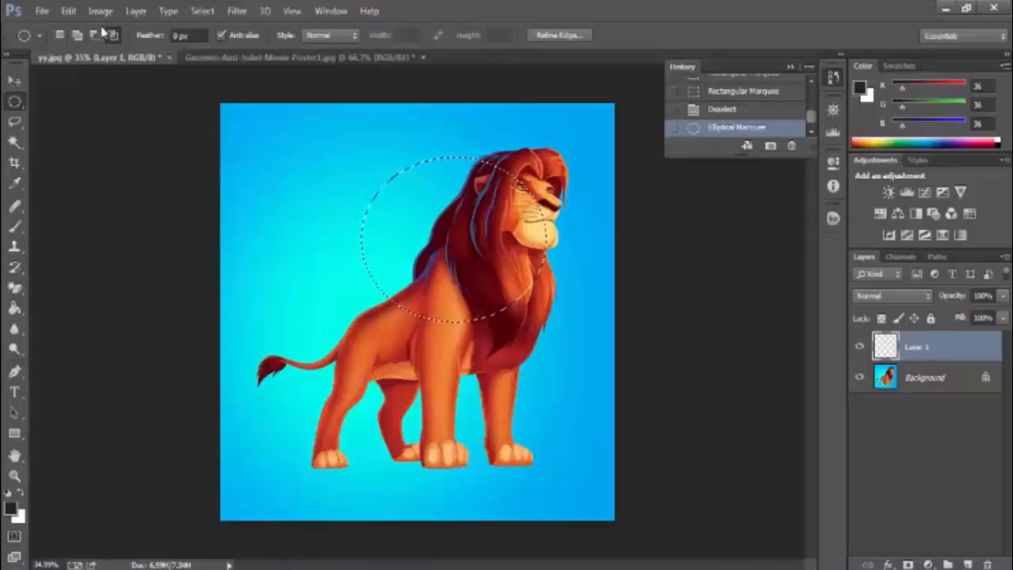
- Set the Elliptical Marquee tool to New Selection mode and deselect the ellipse
left_click(61, 35)
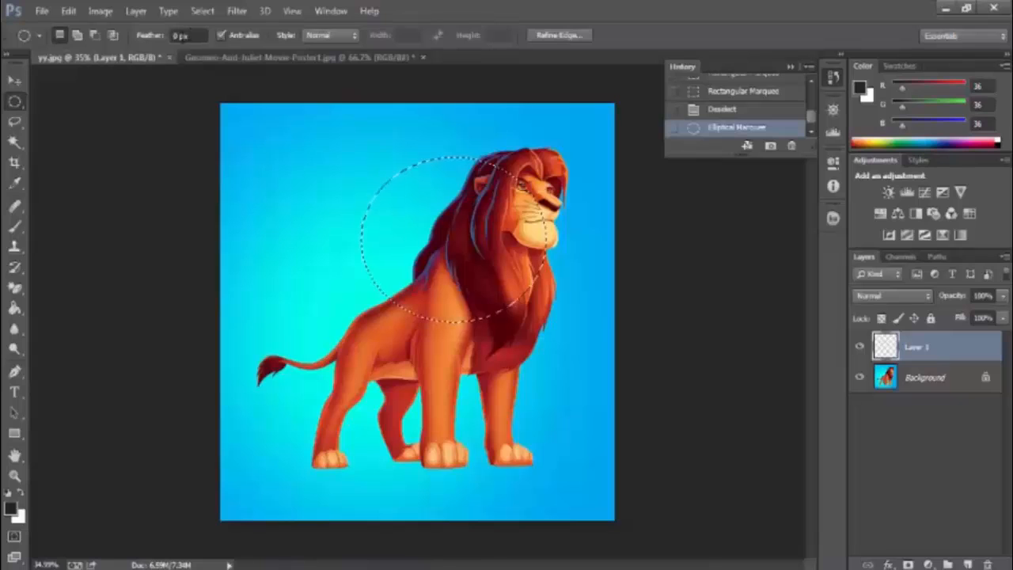
right_click(499, 231)
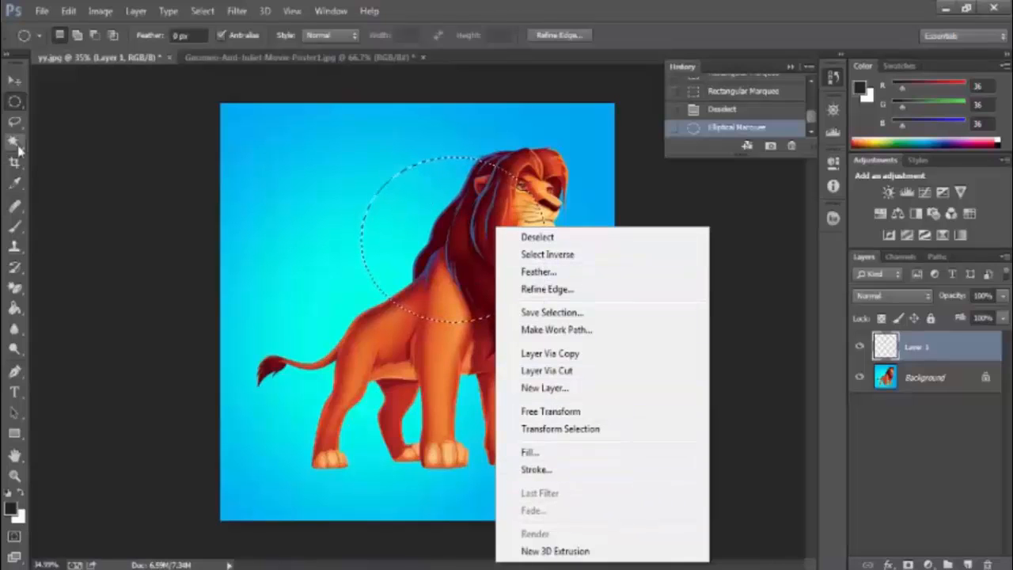
right_click(307, 157)
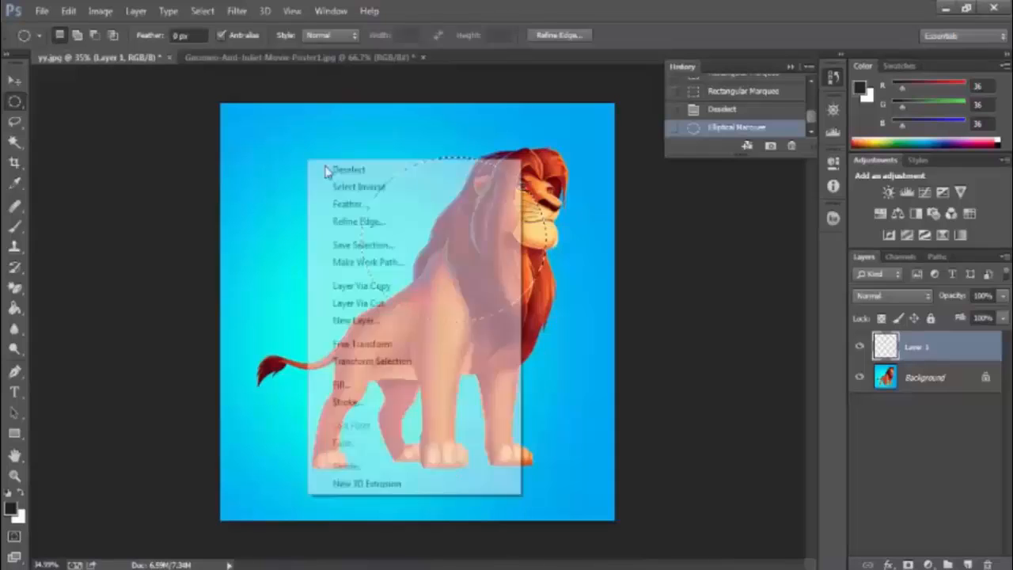
left_click(327, 165)
- Select a single pixel row across the blue area above the lion's head with the Single Row Marquee tool
right_click(13, 103)
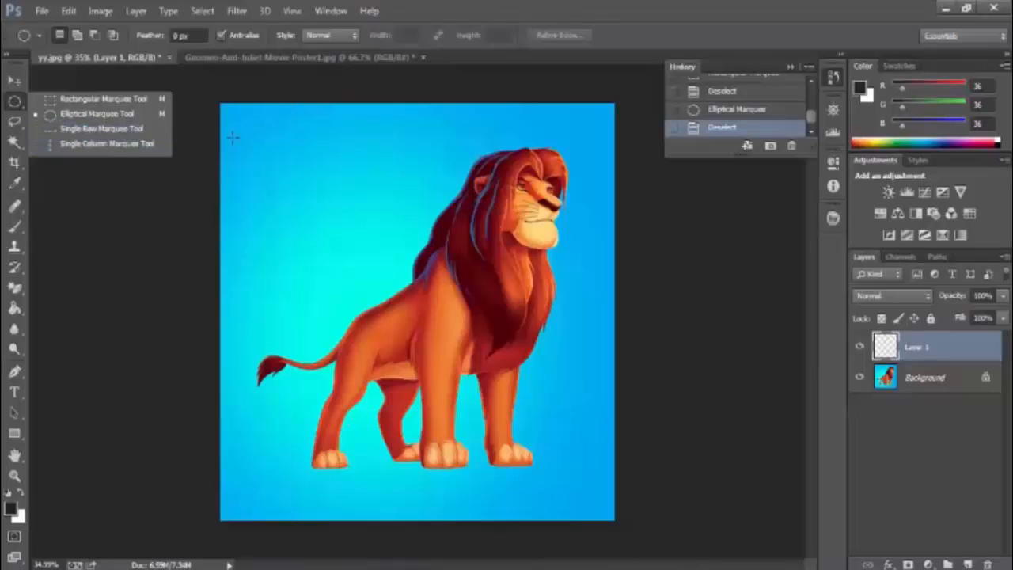
left_click(158, 128)
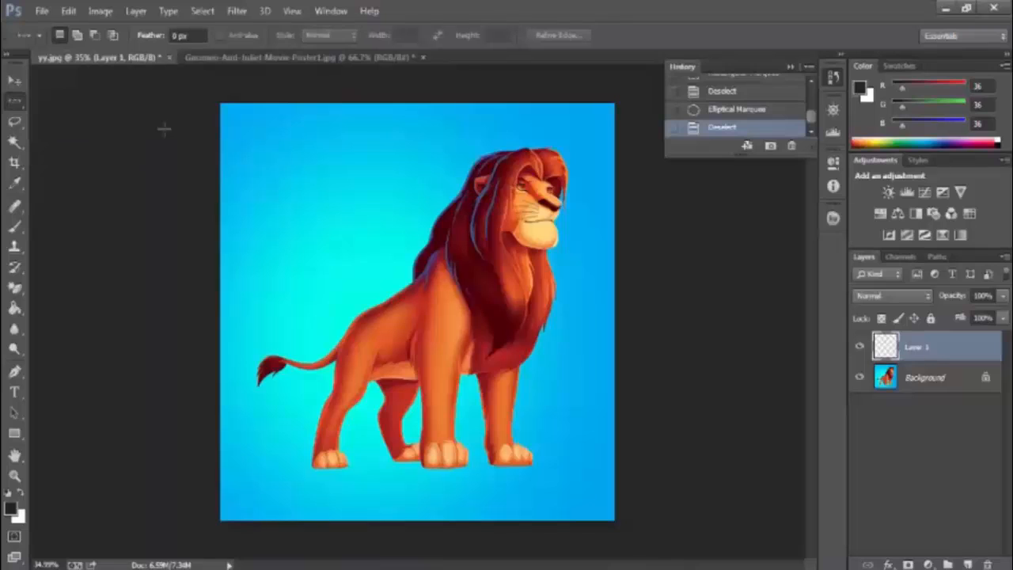
left_click(216, 121)
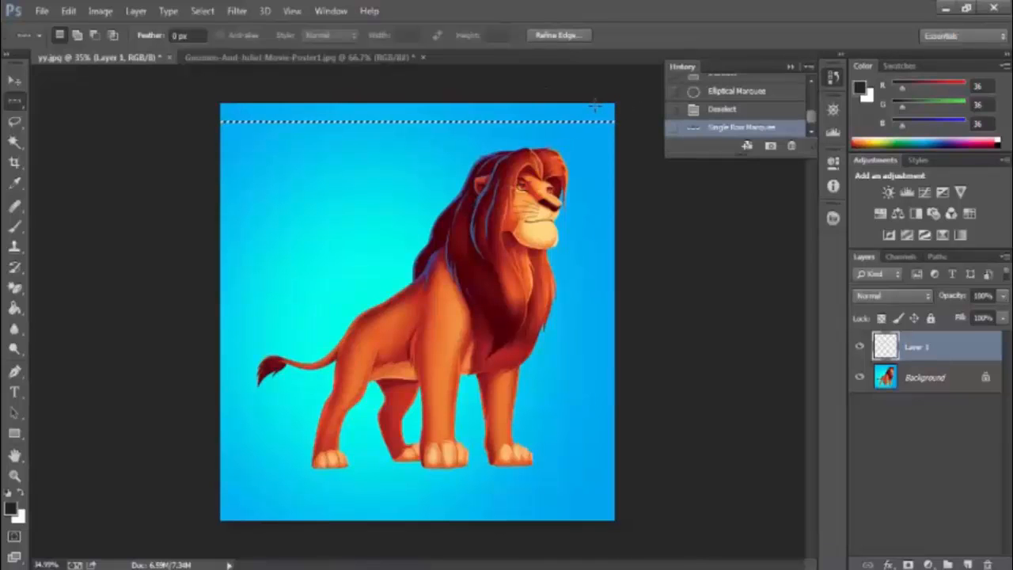
- Magnify the single-row selection to 1200% and examine its height
key("ctrl+plus")
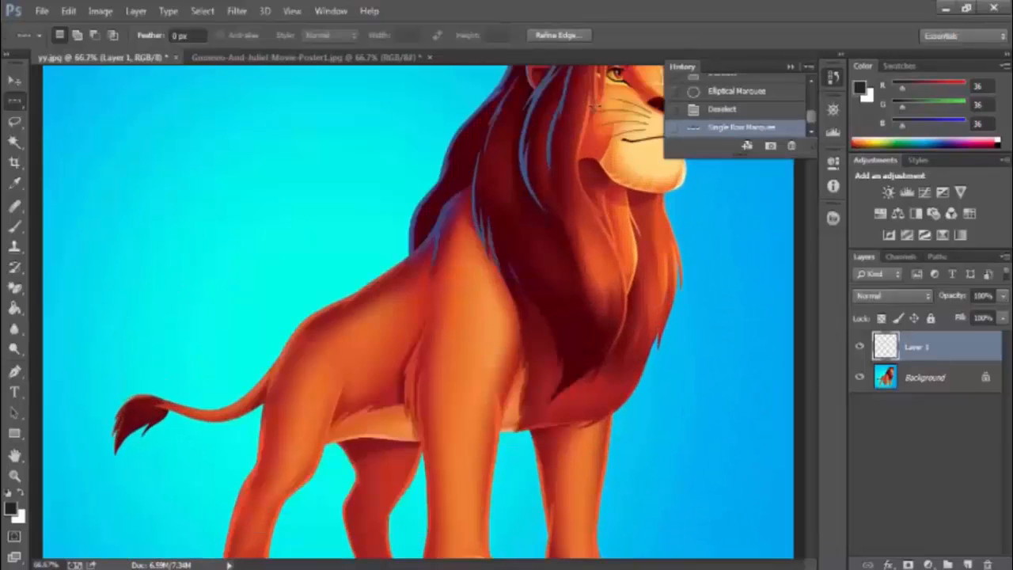
scroll(350, 198, "up", 10)
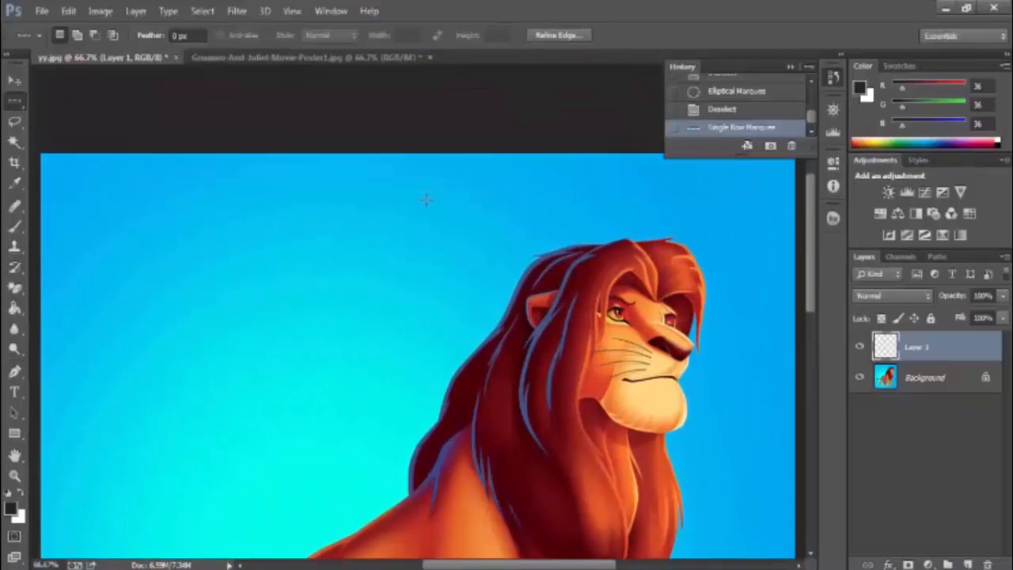
key("ctrl+plus")
key("ctrl+plus")
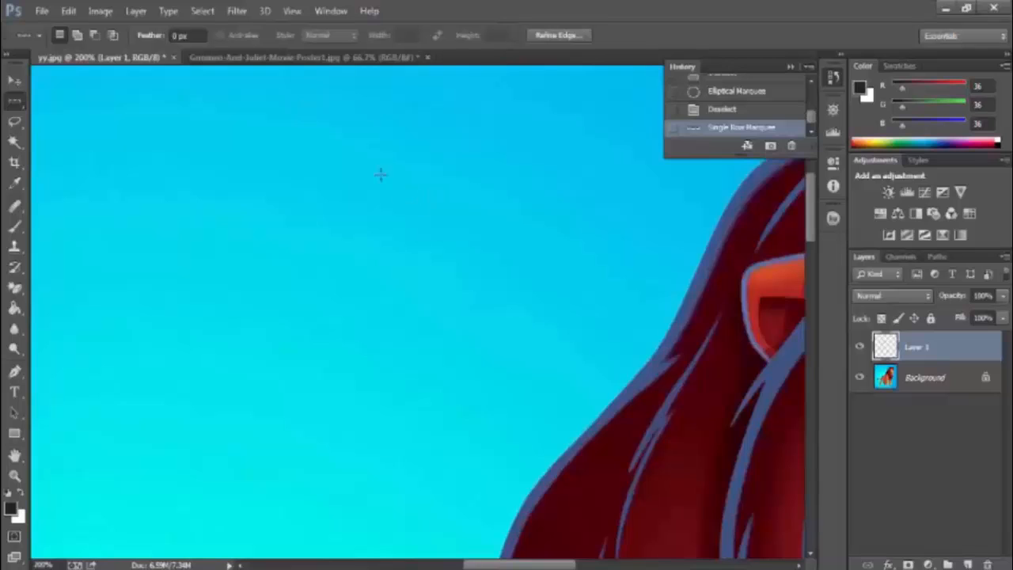
scroll(381, 175, "up", 6)
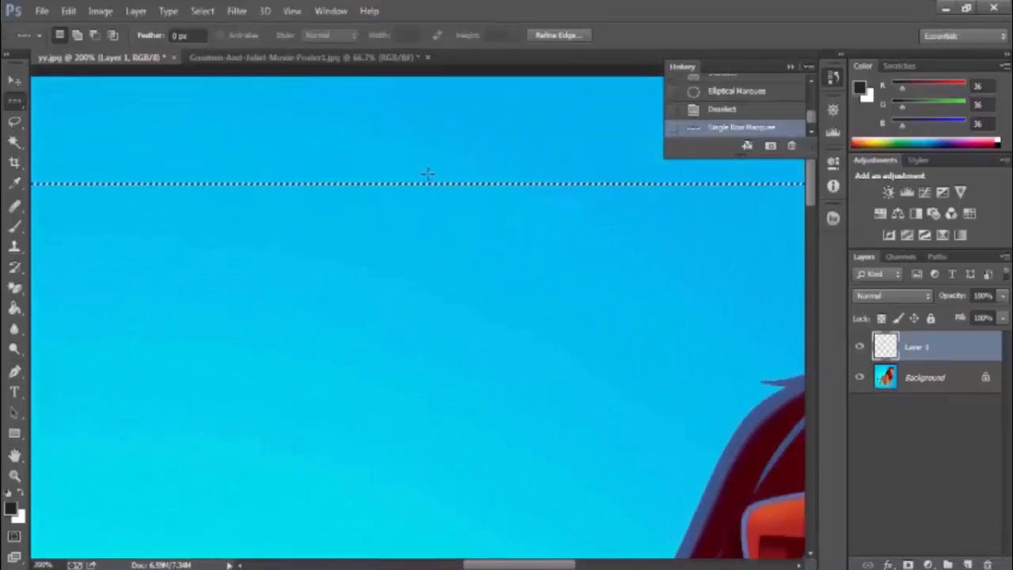
key("ctrl+plus")
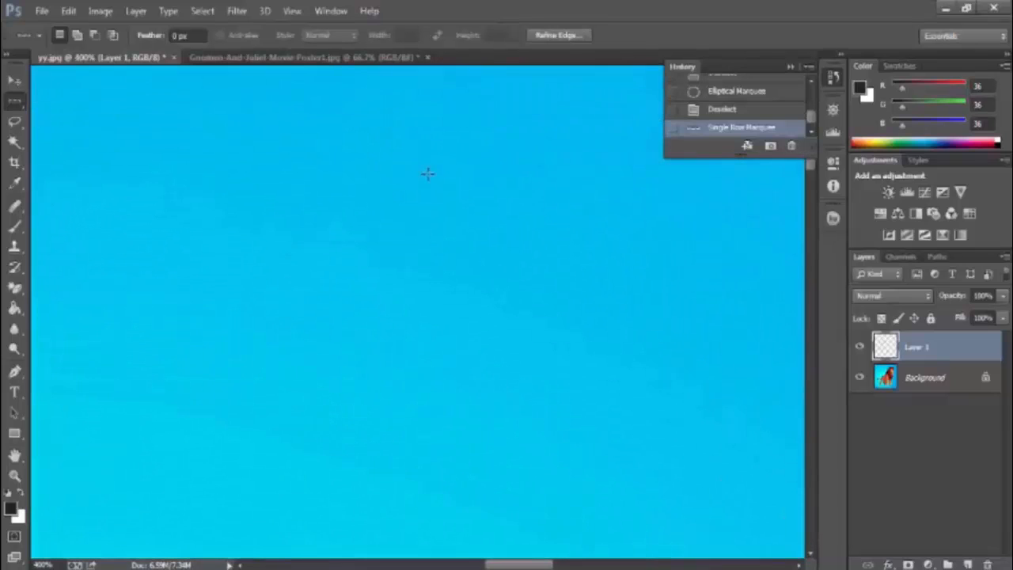
key("ctrl+plus")
key("ctrl+plus")
key("ctrl+plus")
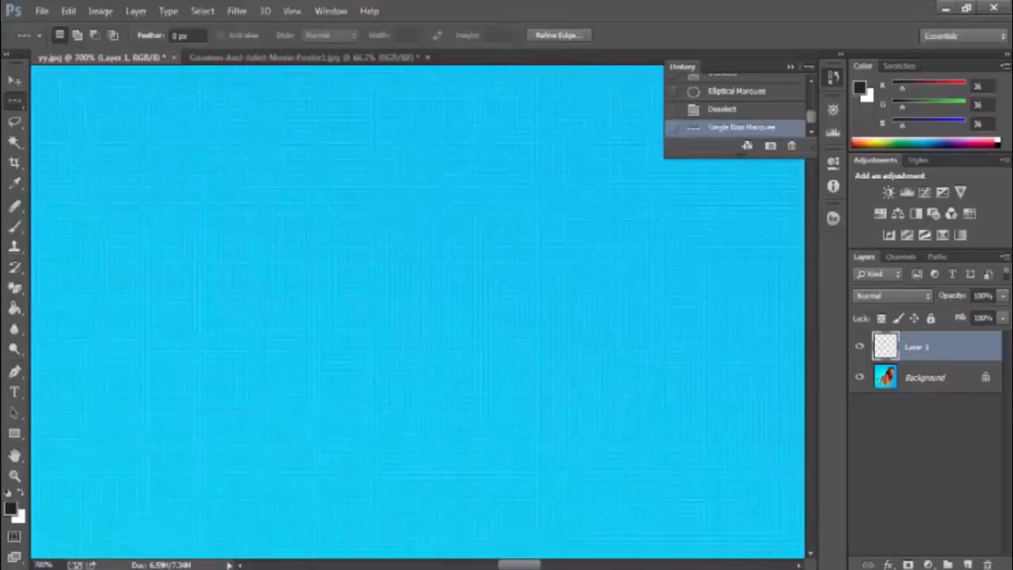
left_click(479, 156)
key("shift+Down")
key("shift+Down")
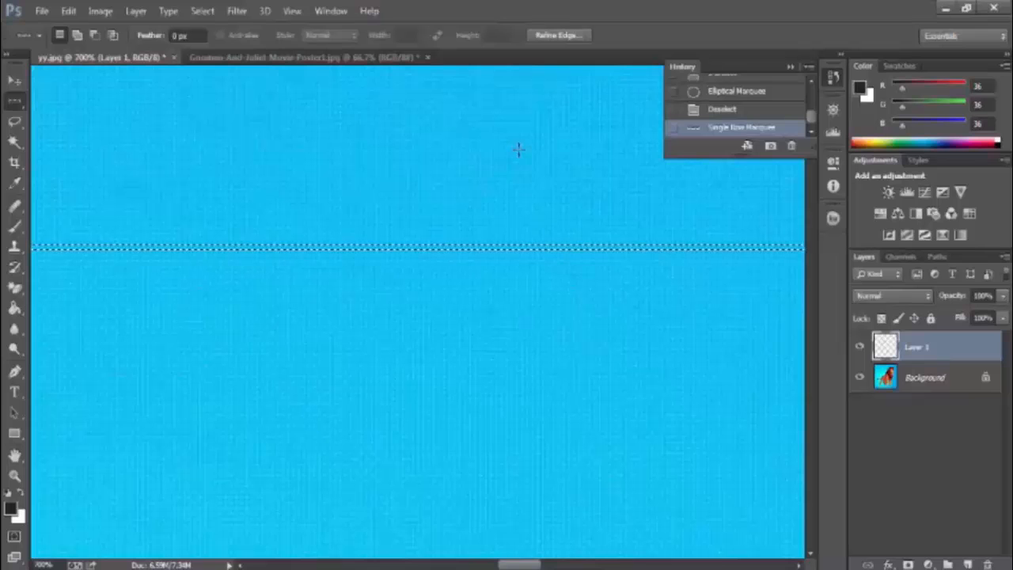
key("ctrl+d")
key("ctrl+plus")
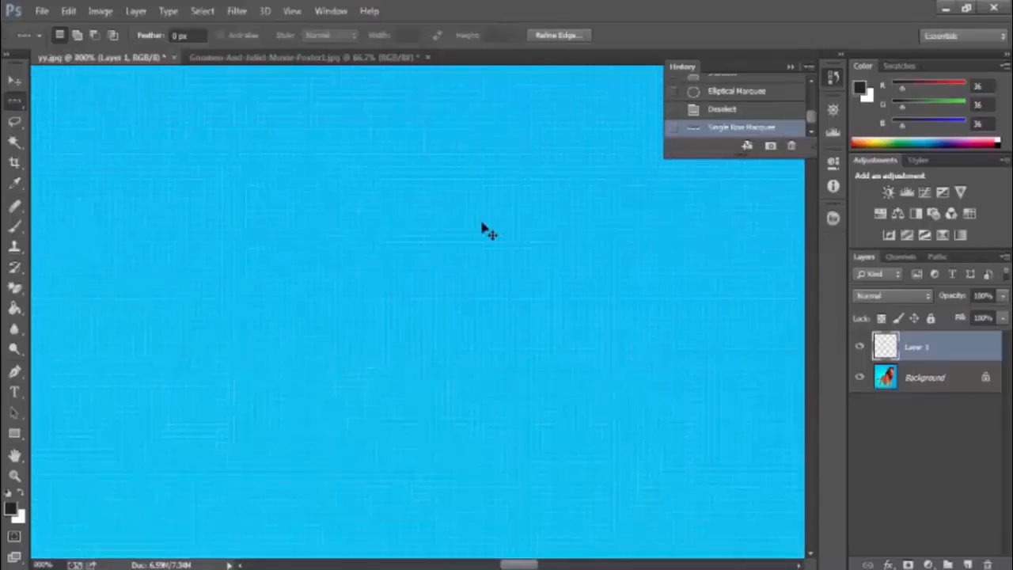
key("ctrl+plus")
scroll(480, 198, "up", 1)
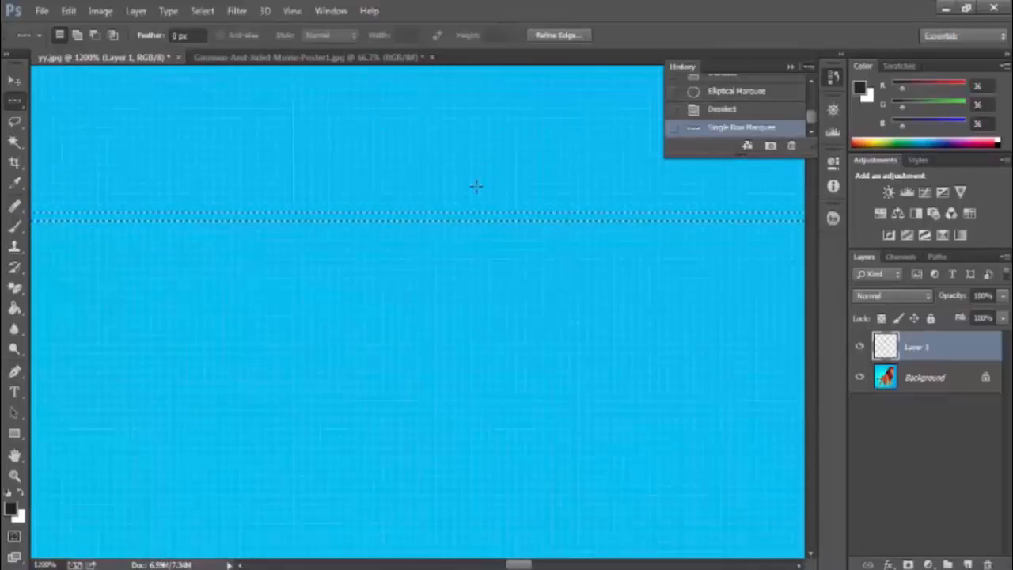
scroll(476, 185, "up", 1)
scroll(410, 185, "down", 1)
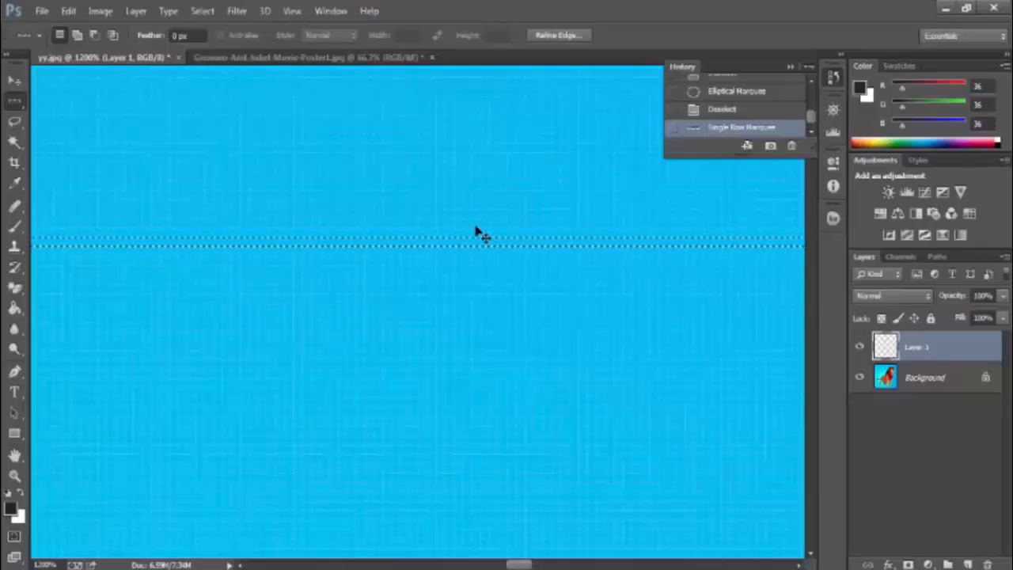
scroll(476, 226, "left", 1)
scroll(476, 227, "up", 1)
scroll(475, 226, "up", 8)
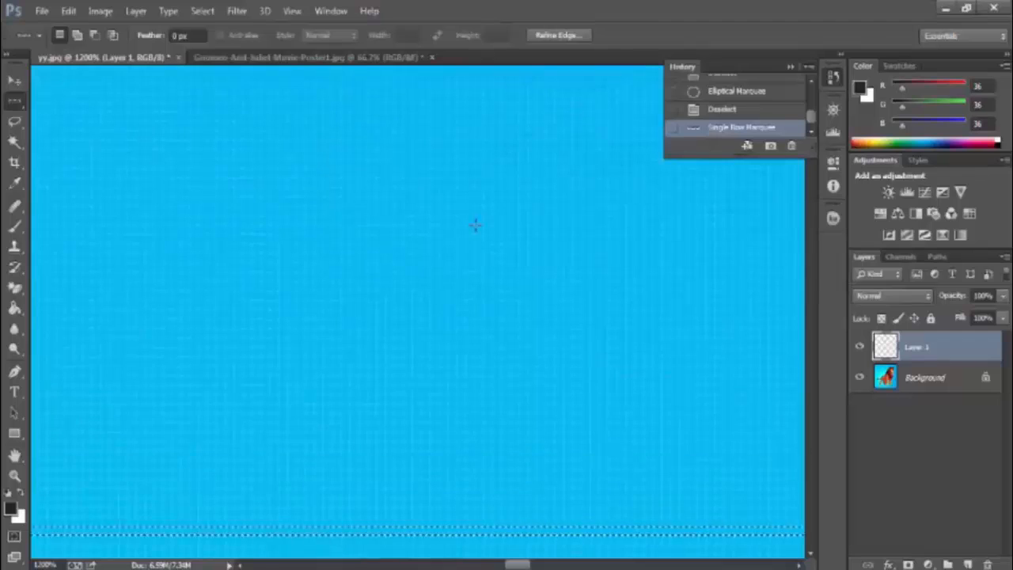
- Deselect the single pixel row above the lion's head
key("ctrl+minus")
key("ctrl+minus")
key("ctrl+minus")
key("ctrl+minus")
key("ctrl+minus")
key("ctrl+minus")
key("ctrl+minus")
key("ctrl+minus")
key("ctrl+minus")
key("ctrl+minus")
key("ctrl+minus")
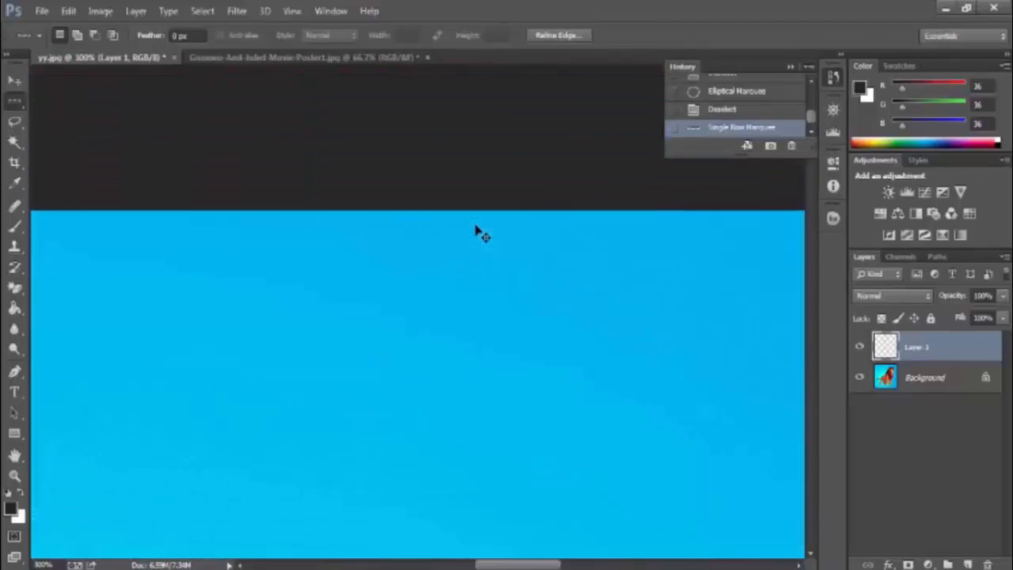
key("ctrl+Down")
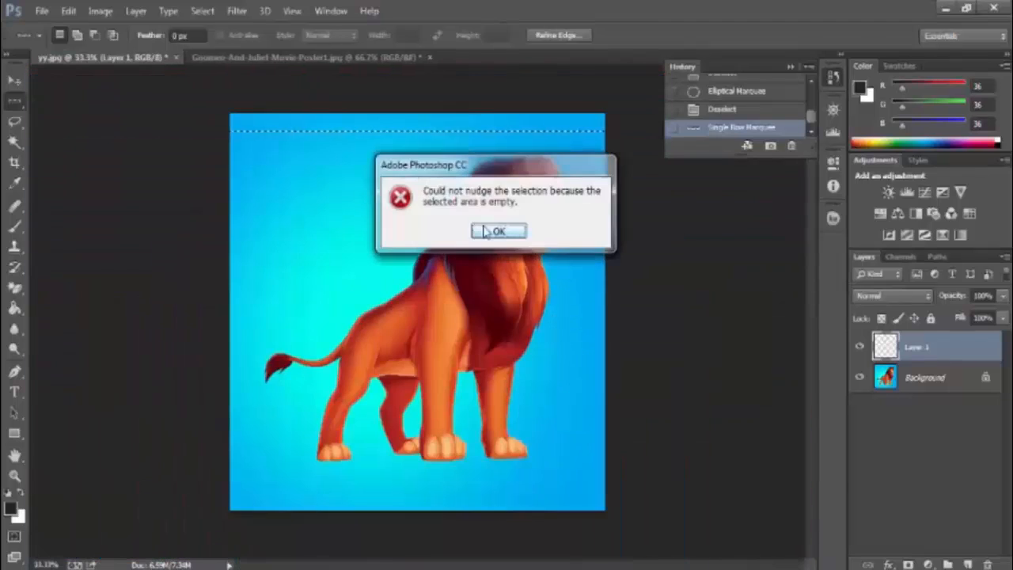
key("Return")
right_click(297, 150)
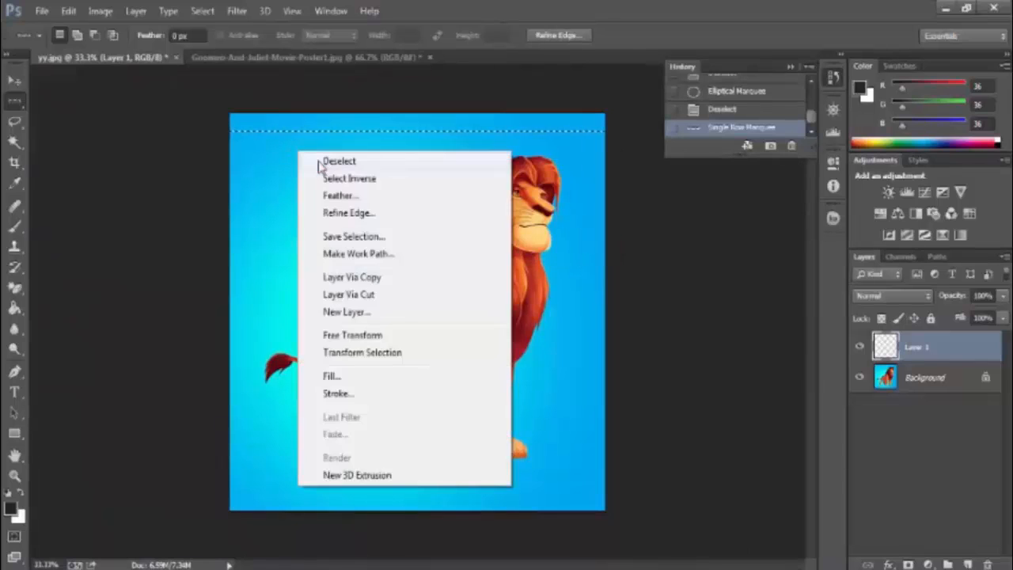
left_click(324, 161)
- Select a single pixel column through the lion's body with the Single Column Marquee tool, and deselect it
right_click(15, 100)
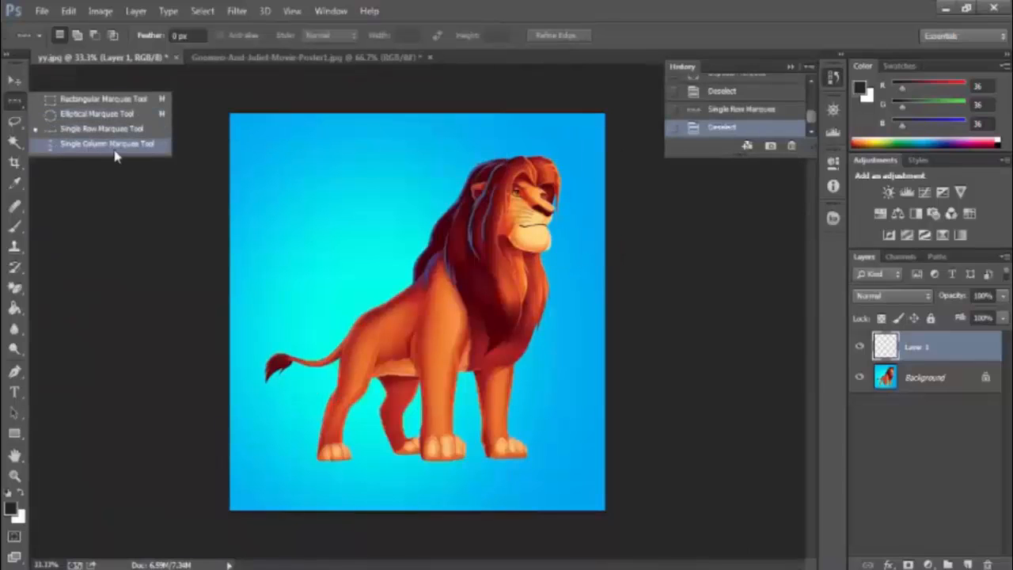
left_click(372, 113)
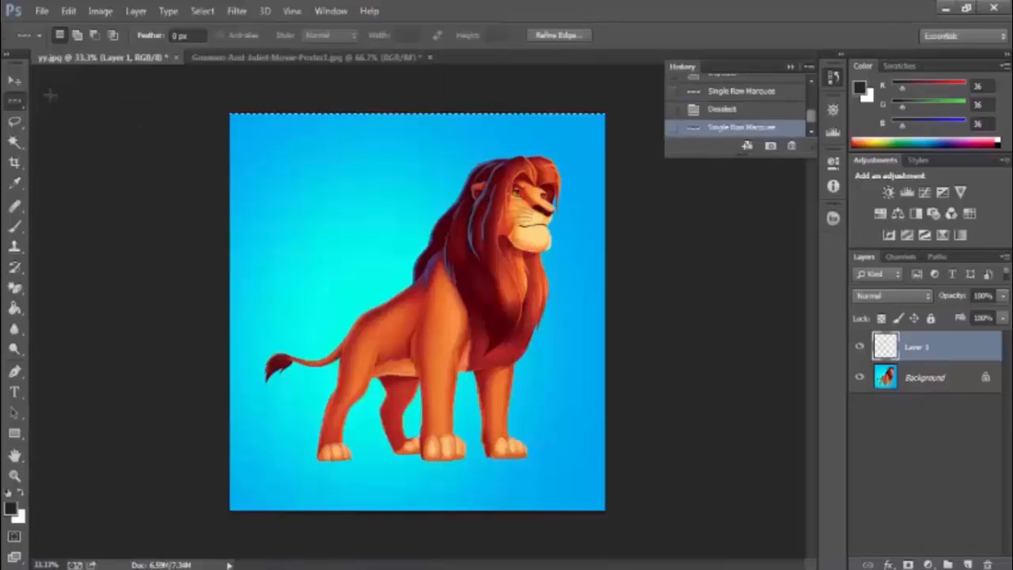
right_click(14, 101)
left_click(87, 147)
left_click(413, 119)
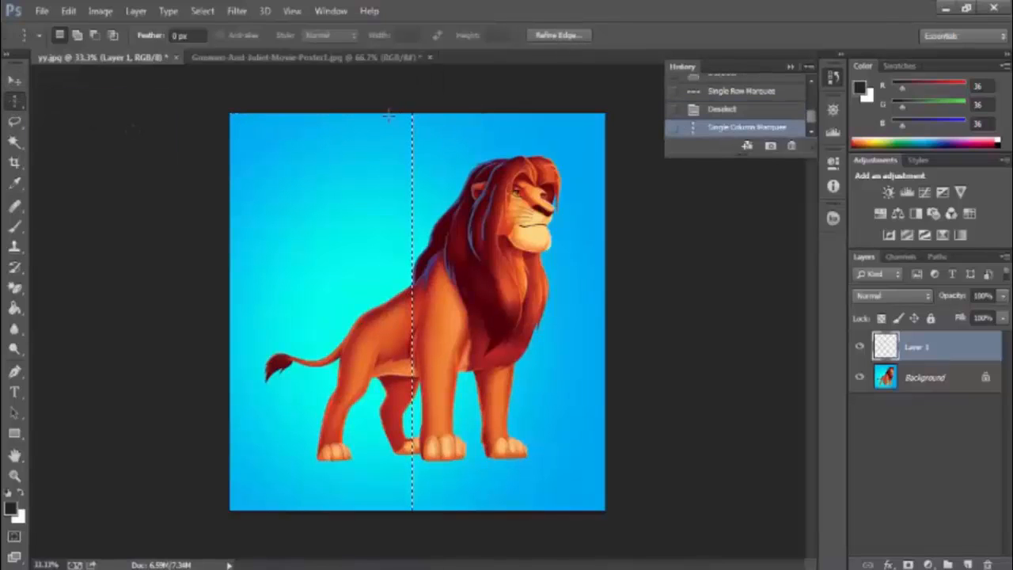
right_click(410, 126)
left_click(415, 159)
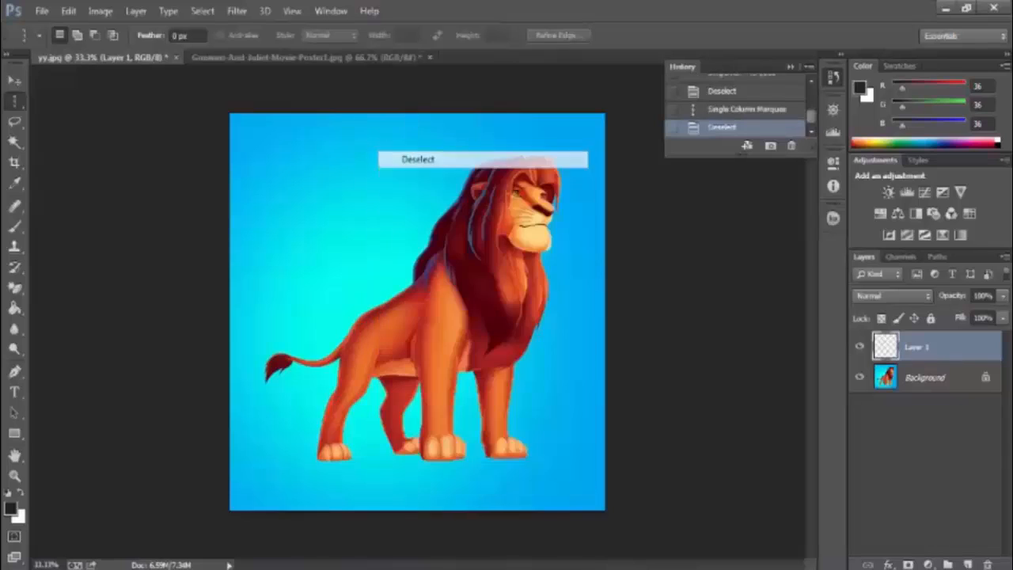
- Switch to the Lasso tool and delete the empty Layer 1, leaving only the Background layer
right_click(15, 101)
left_click(49, 106)
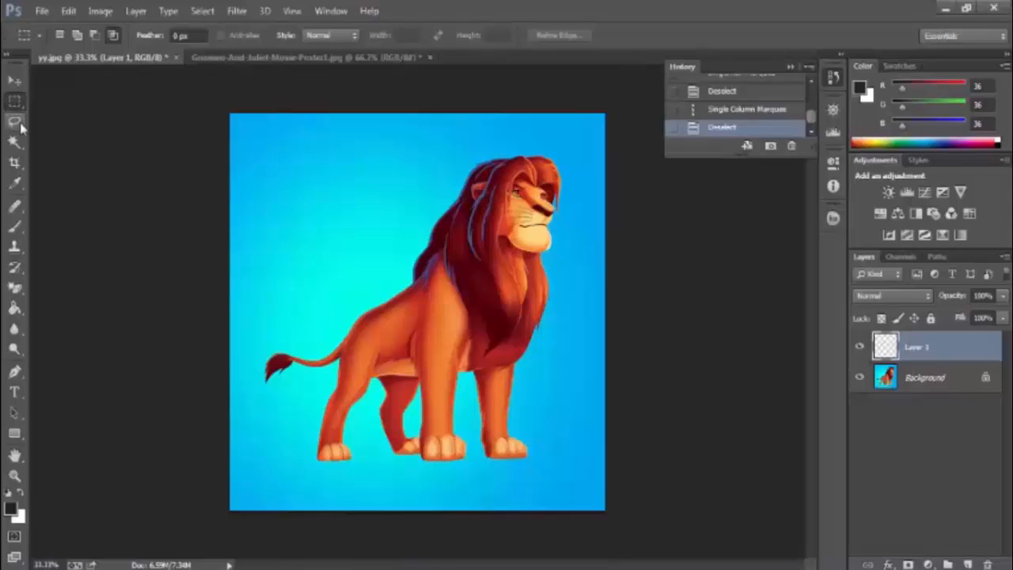
left_click(21, 126)
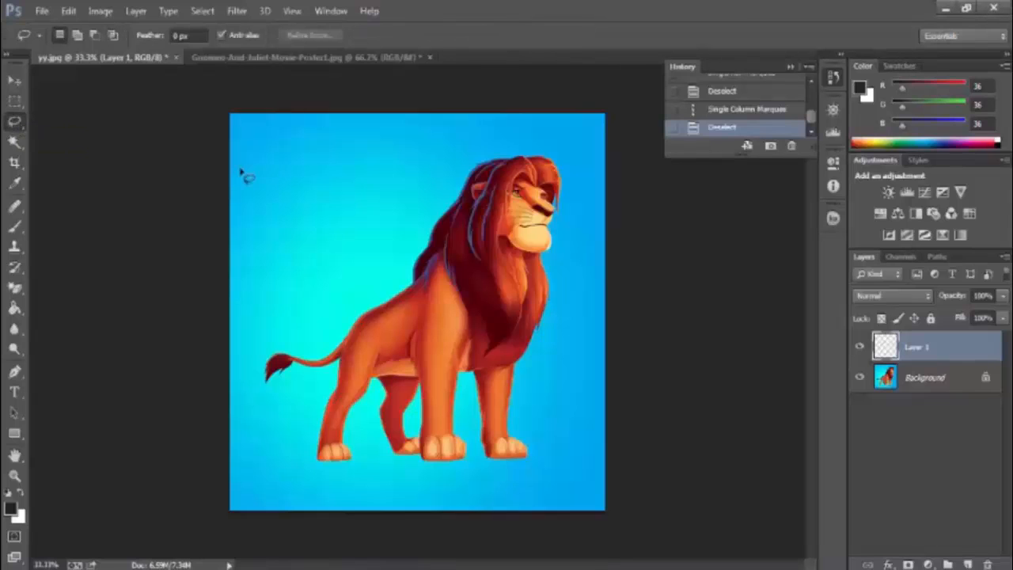
key("Delete")
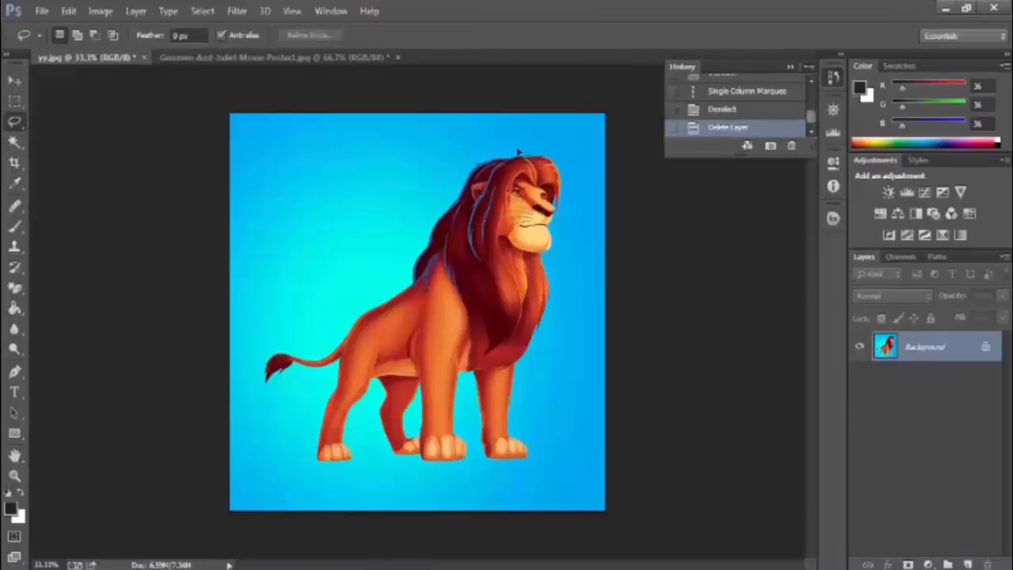
- Draw a loose freehand selection around the whole lion, including its tail and paws, with the Lasso tool
mouse_move(459, 163)
left_mouse_down()
mouse_move(391, 265)
mouse_move(327, 330)
mouse_move(259, 343)
mouse_move(250, 384)
mouse_move(262, 398)
mouse_move(305, 397)
mouse_move(306, 469)
mouse_move(325, 480)
mouse_move(352, 483)
mouse_move(362, 455)
mouse_move(375, 453)
mouse_move(399, 477)
mouse_move(440, 484)
mouse_move(537, 474)
left_mouse_up()
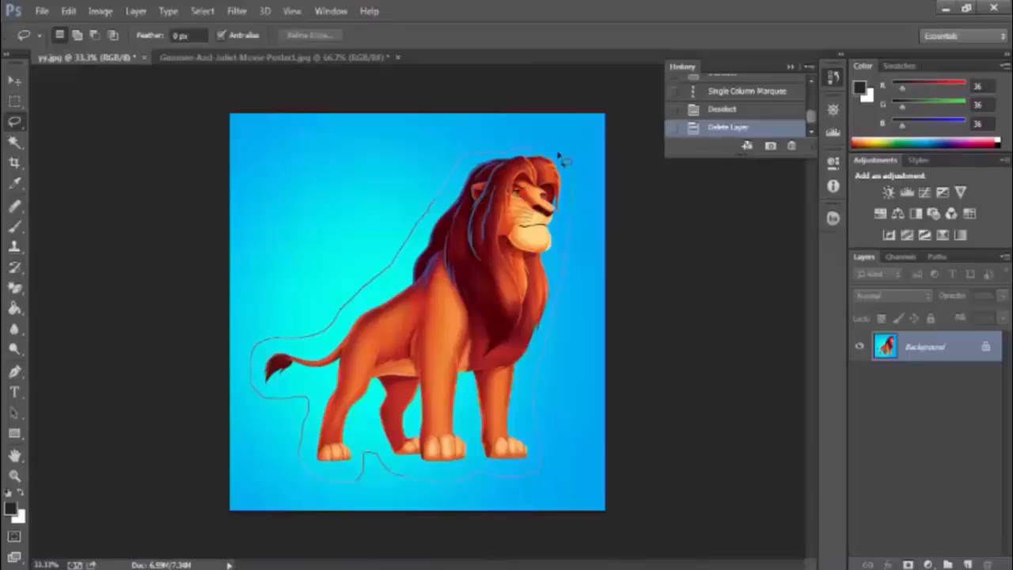
left_click_drag(564, 160, 559, 157)
key("v")
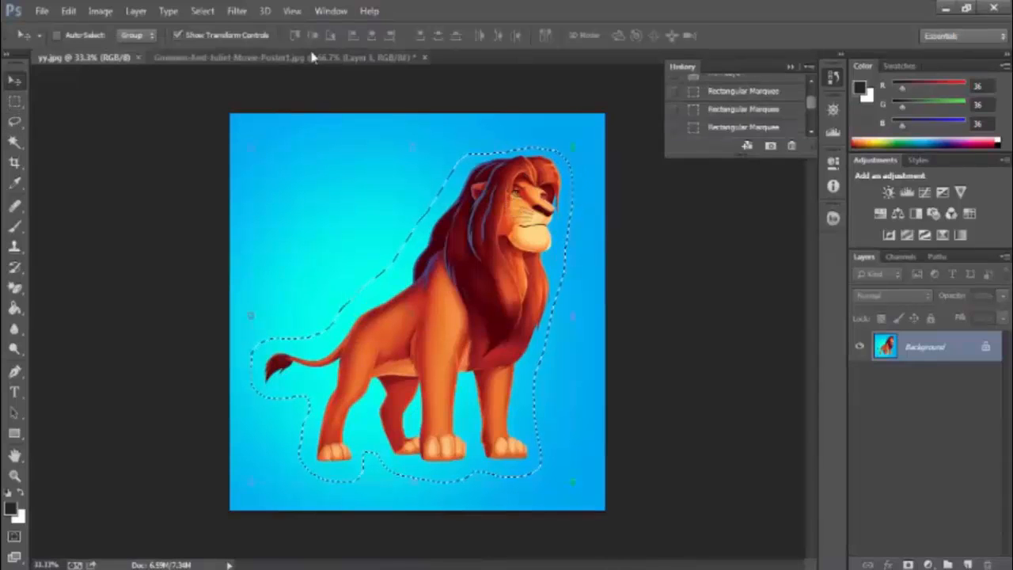
- Deselect the freehand outline around the lion and restore it from the document history
left_click(14, 122)
right_click(442, 178)
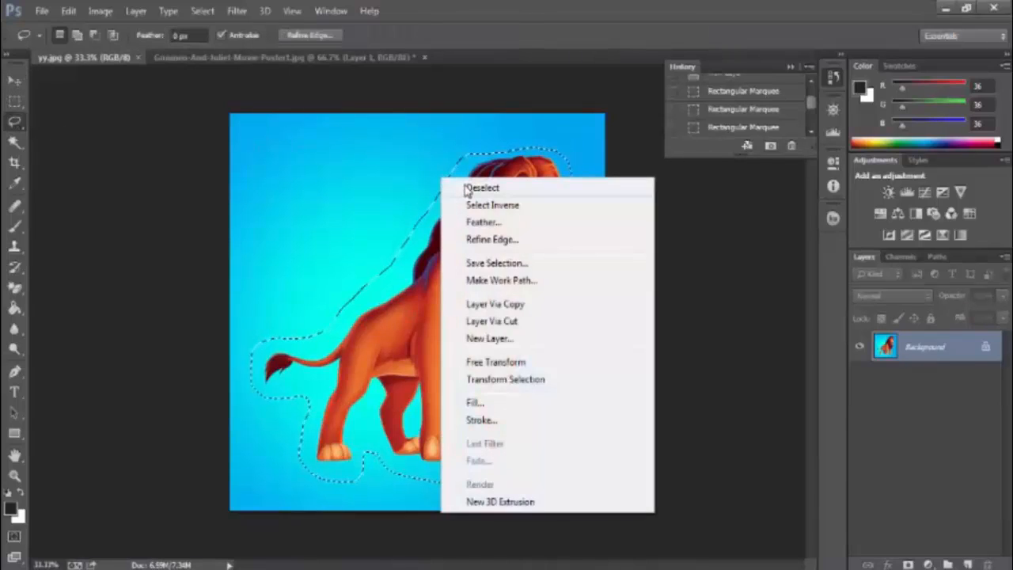
left_click(467, 189)
left_click_drag(15, 121, 169, 158)
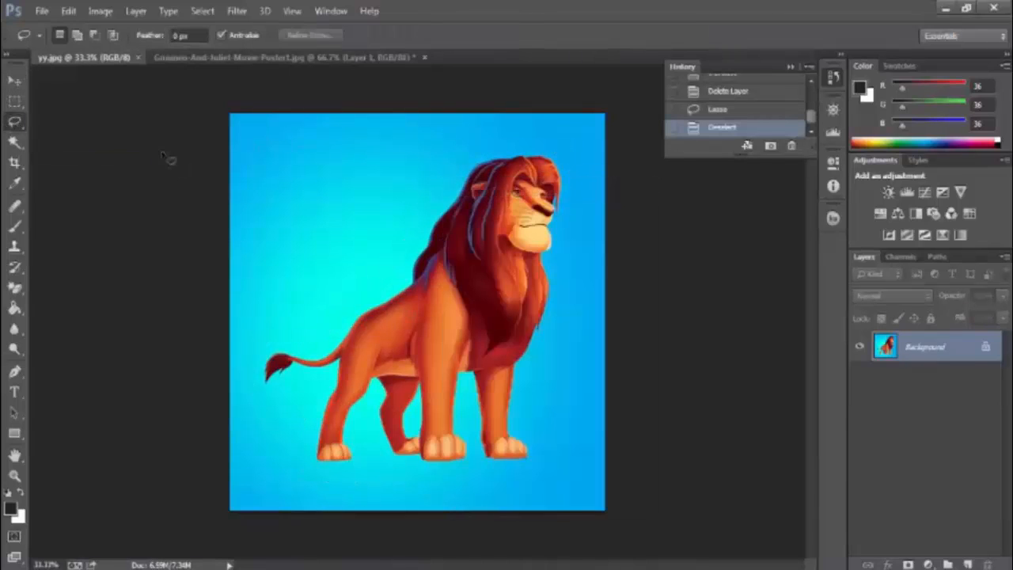
left_click(704, 111)
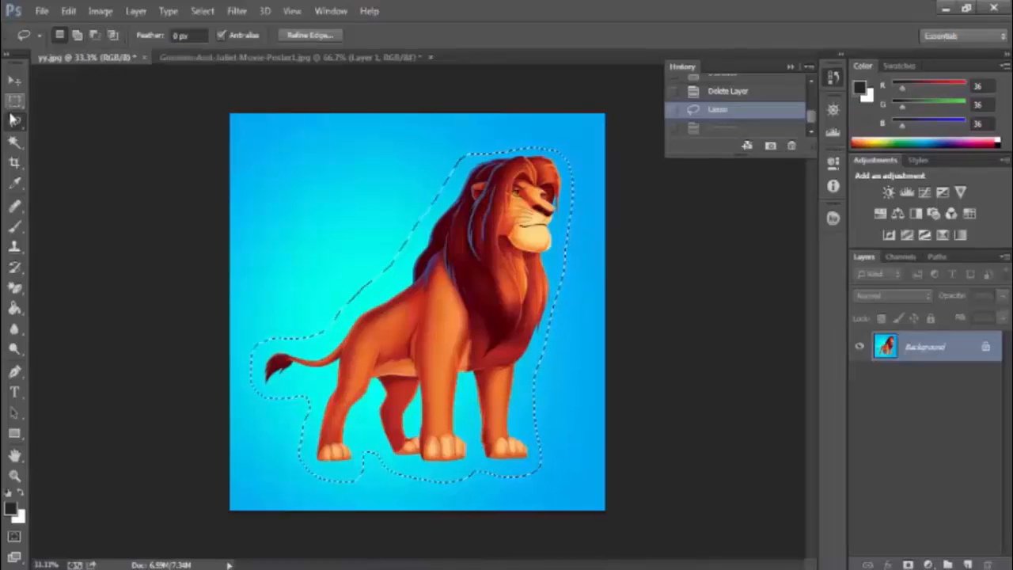
- Switch to the Polygonal Lasso tool and deselect the freehand outline around the lion
right_click(428, 285)
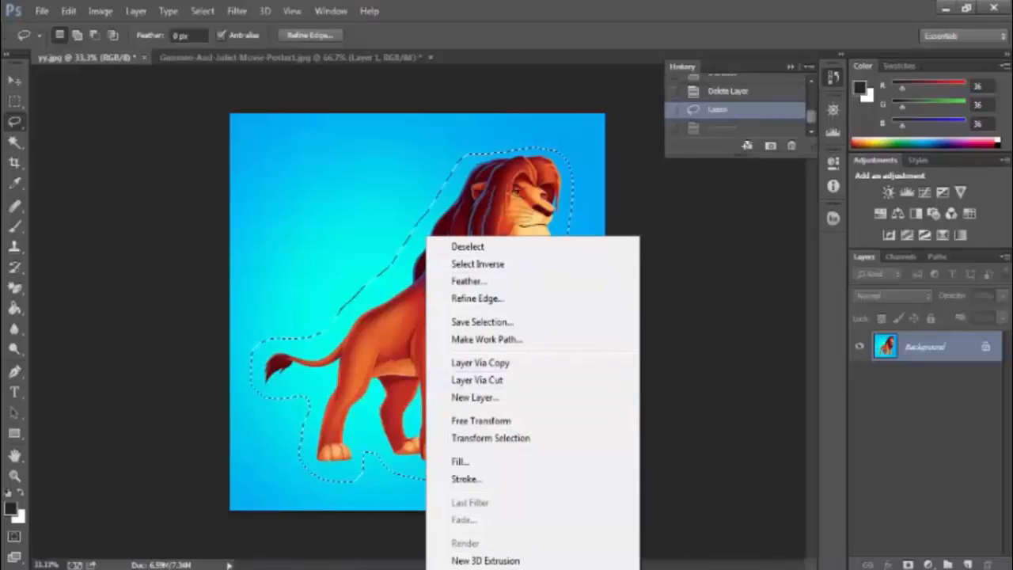
left_click(14, 124)
right_click(14, 124)
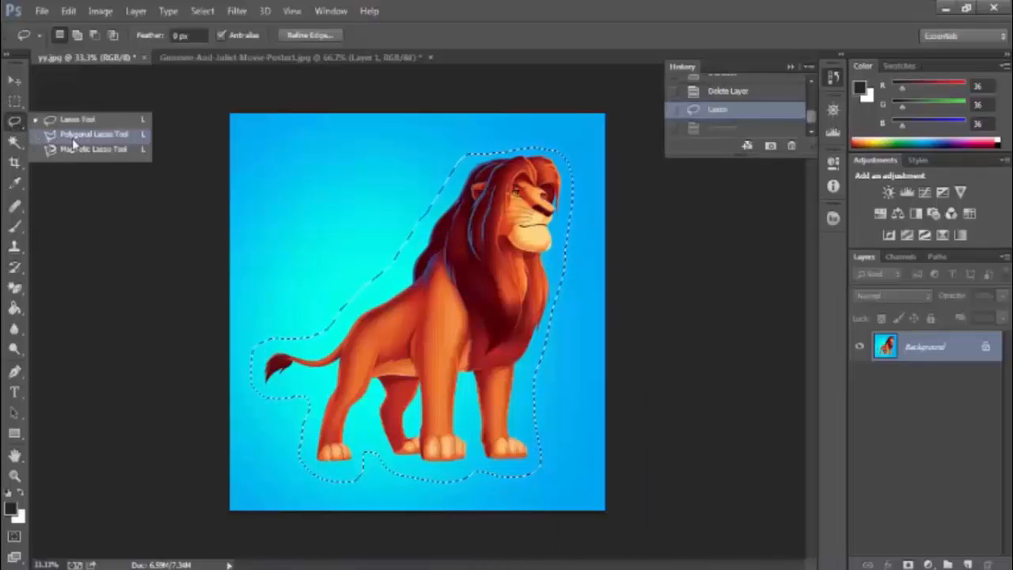
left_click(129, 136)
right_click(380, 191)
left_click(400, 197)
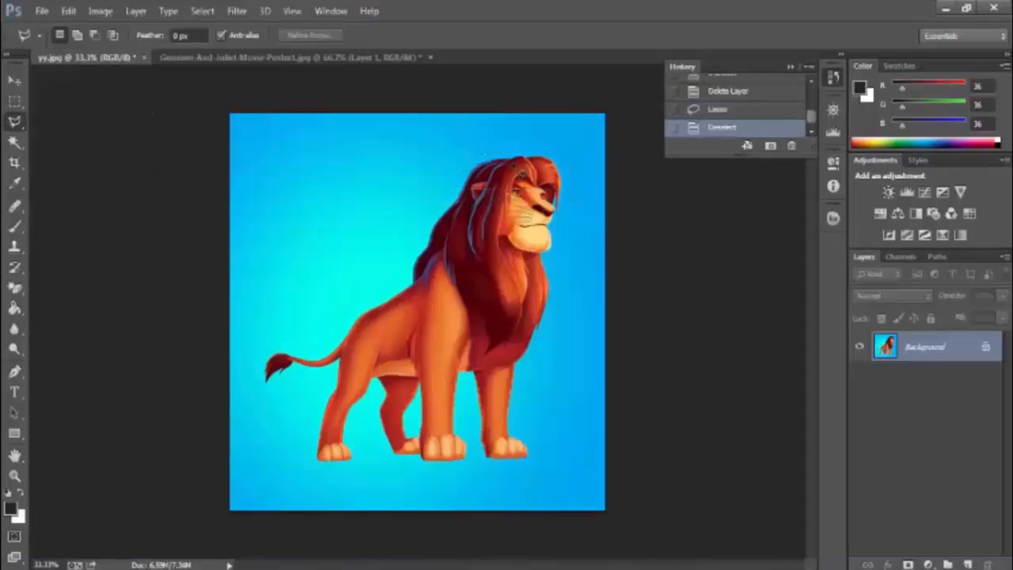
- Outline the whole lion with straight segments using the Polygonal Lasso tool, closing the shape at the starting point above the mane
left_click(477, 146)
left_click(336, 331)
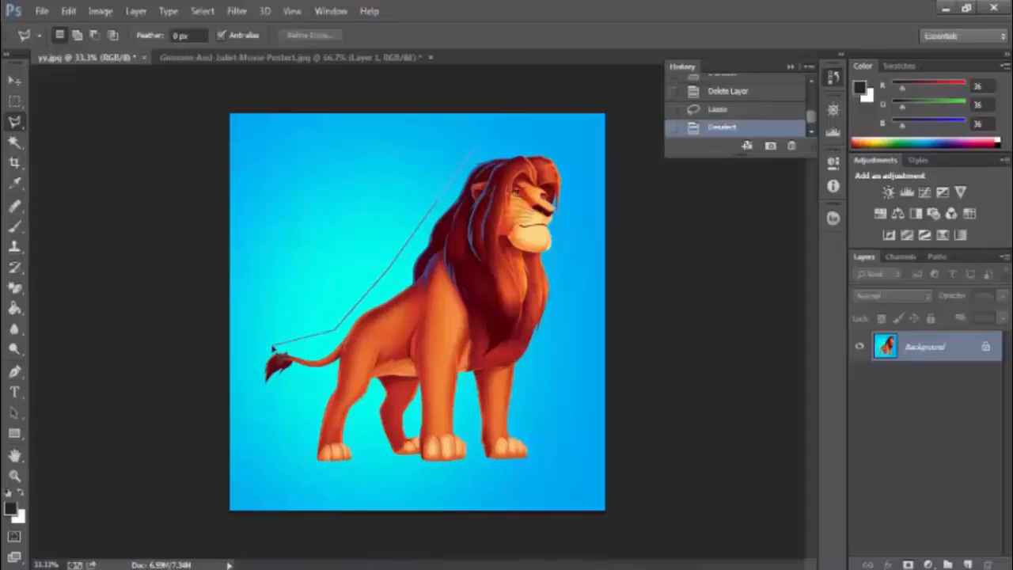
left_click(272, 347)
left_click(253, 372)
left_click(260, 395)
left_click(299, 391)
left_click(302, 464)
left_click(361, 465)
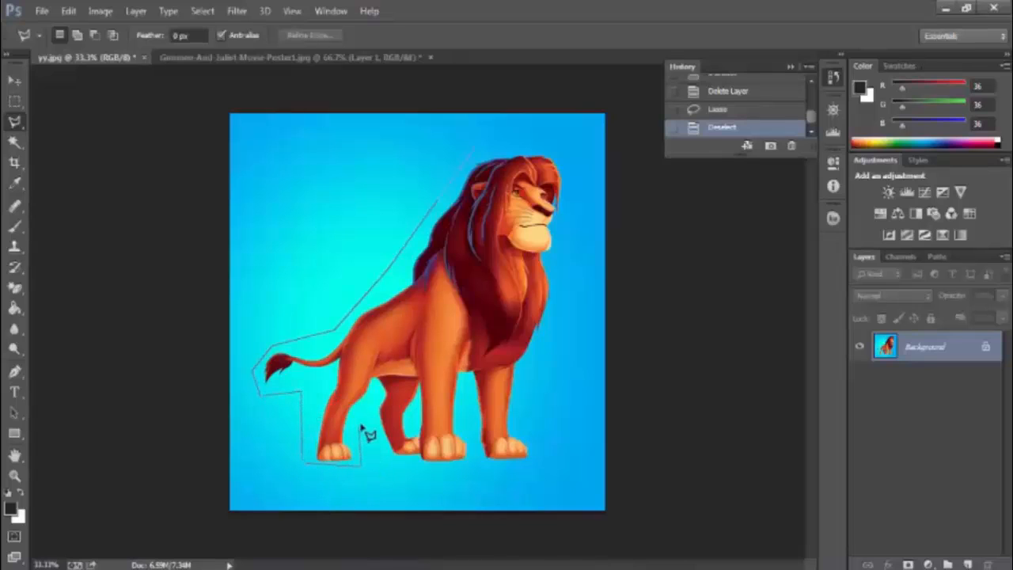
left_click(361, 427)
left_click(389, 461)
left_click(551, 461)
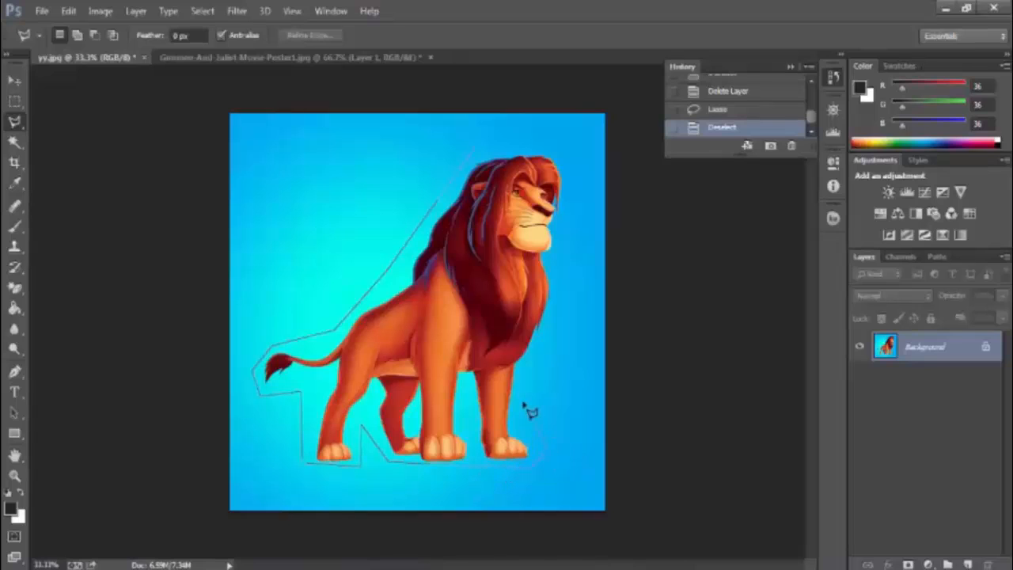
left_click(573, 237)
left_click(559, 136)
left_click(478, 148)
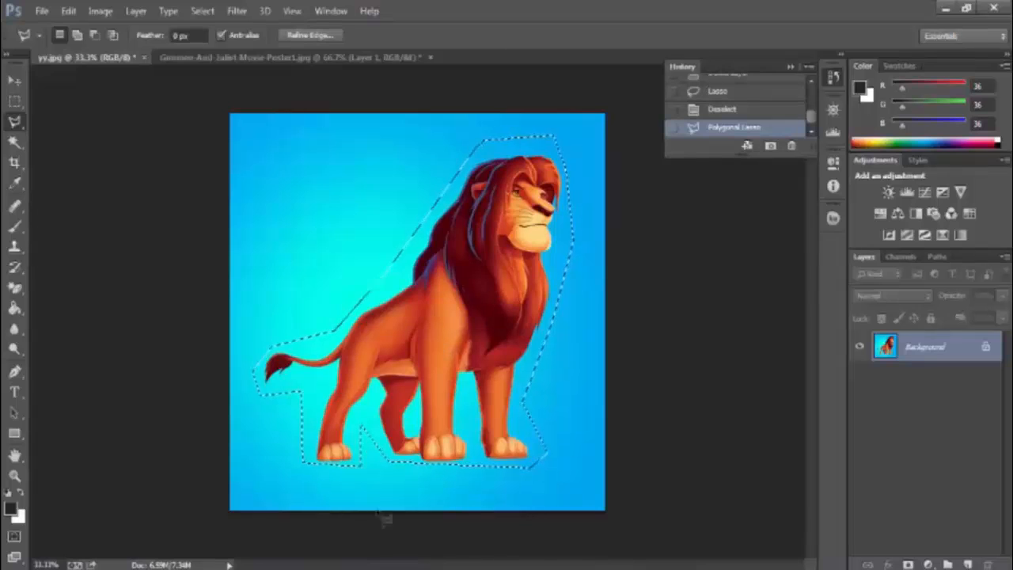
- Deselect the polygonal outline around the lion
right_click(485, 275)
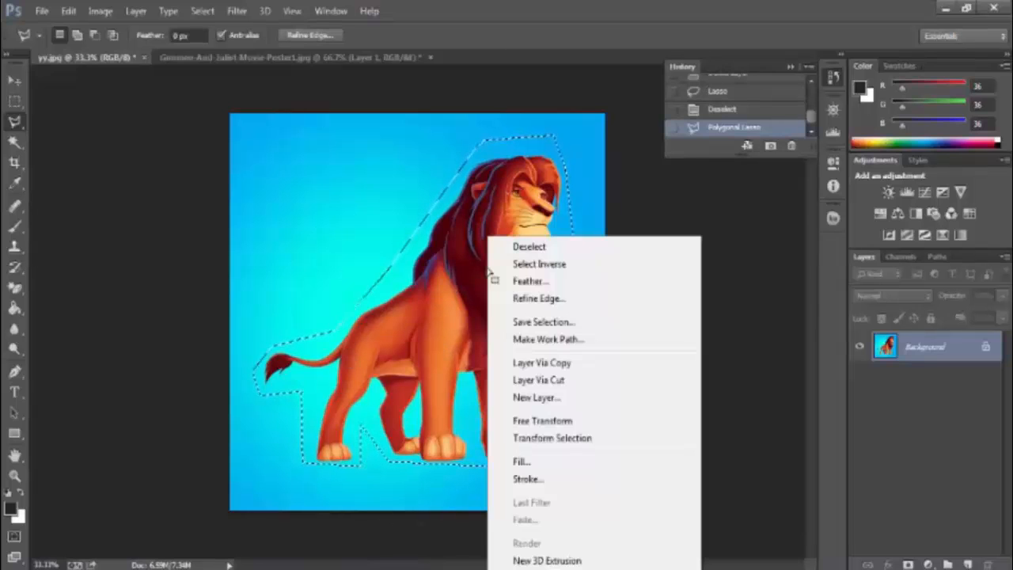
right_click(16, 128)
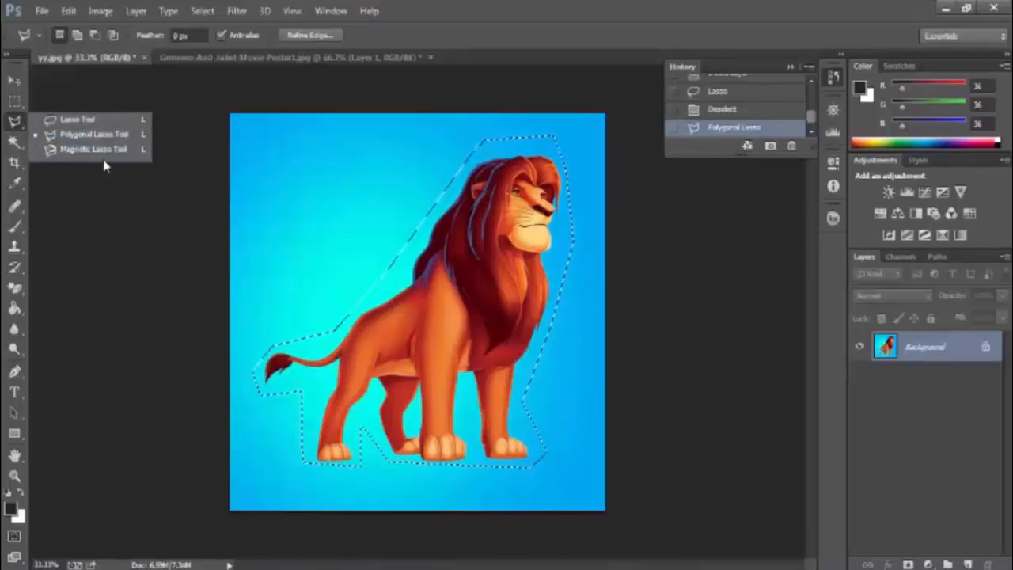
right_click(299, 210)
left_click(328, 211)
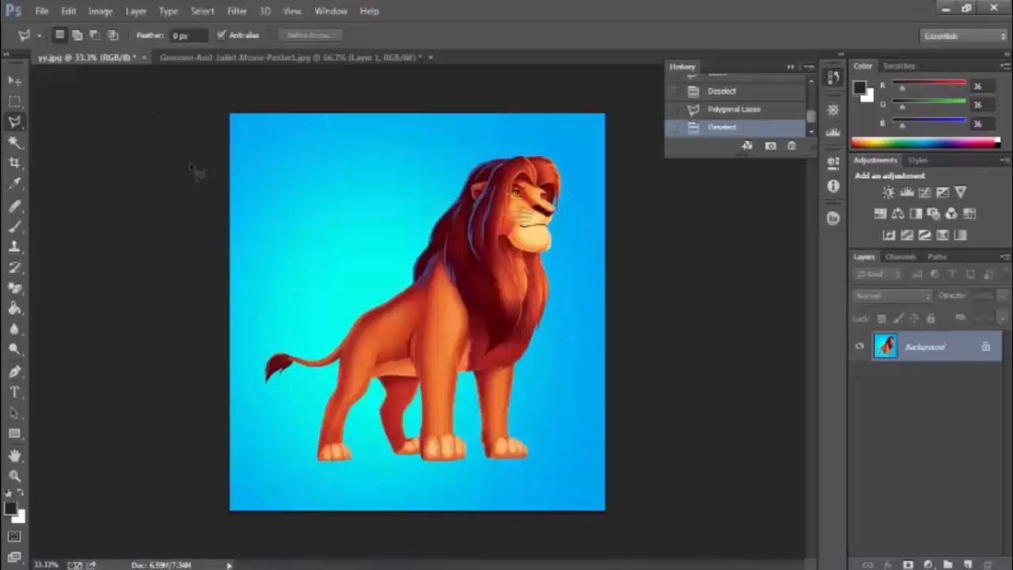
- Trace the lion's edges with the Magnetic Lasso tool and close the outline at the top of its head
right_click(15, 121)
left_click(68, 155)
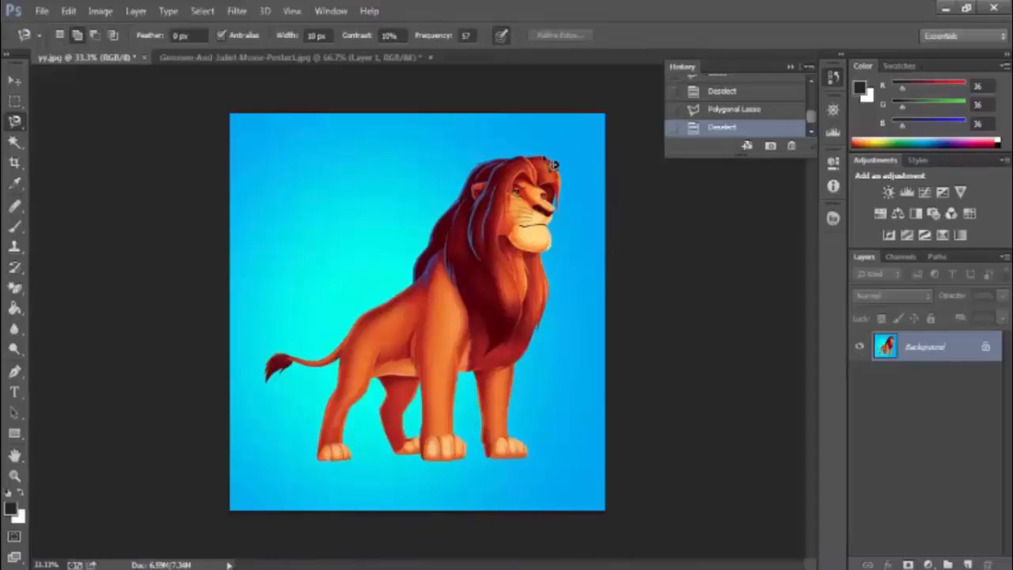
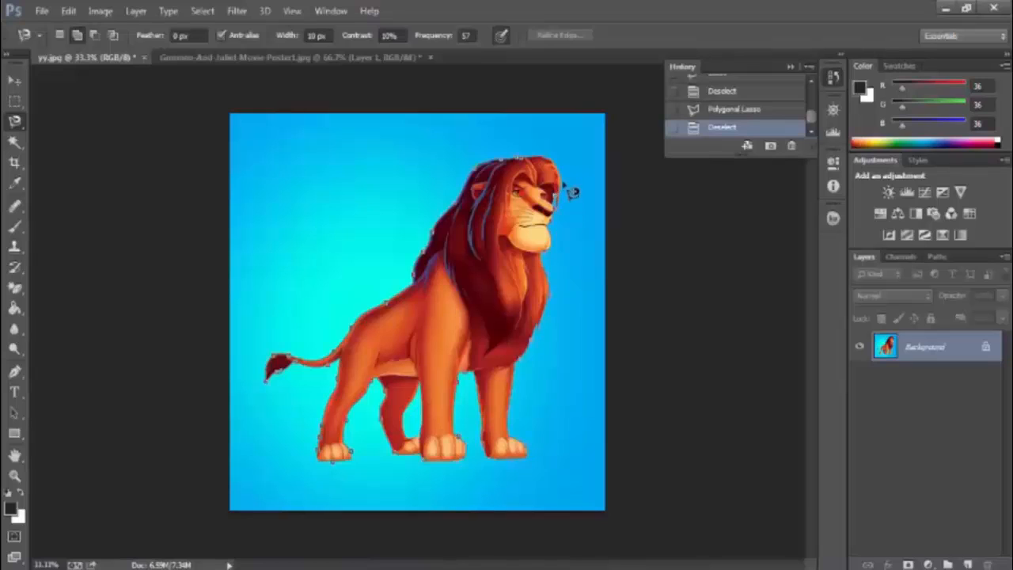
left_click(532, 166)
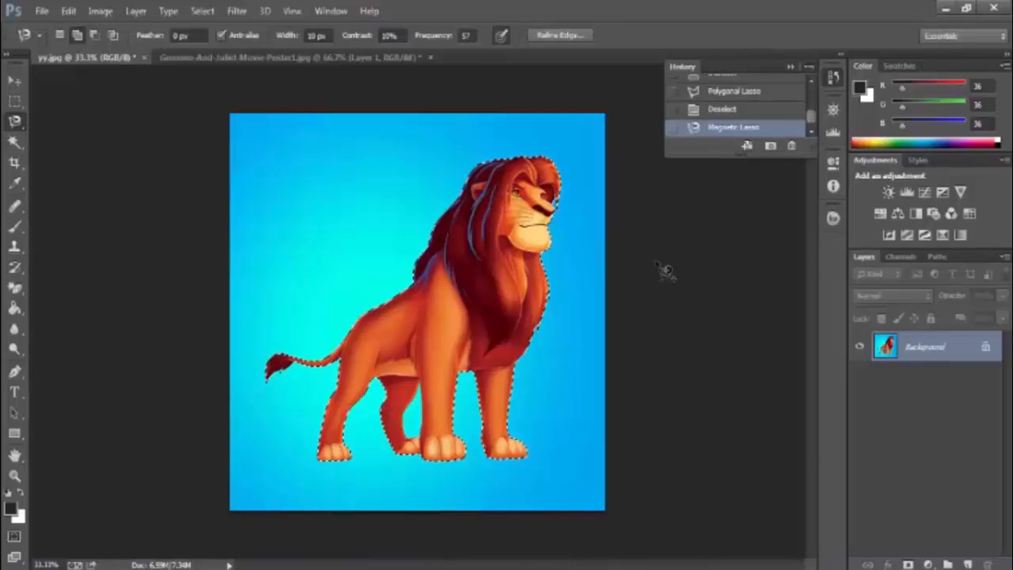
- Magnify the image to 100% and examine how closely the magnetic selection follows the lion's head, mane, legs and tail
key("ctrl+plus")
key("ctrl+plus")
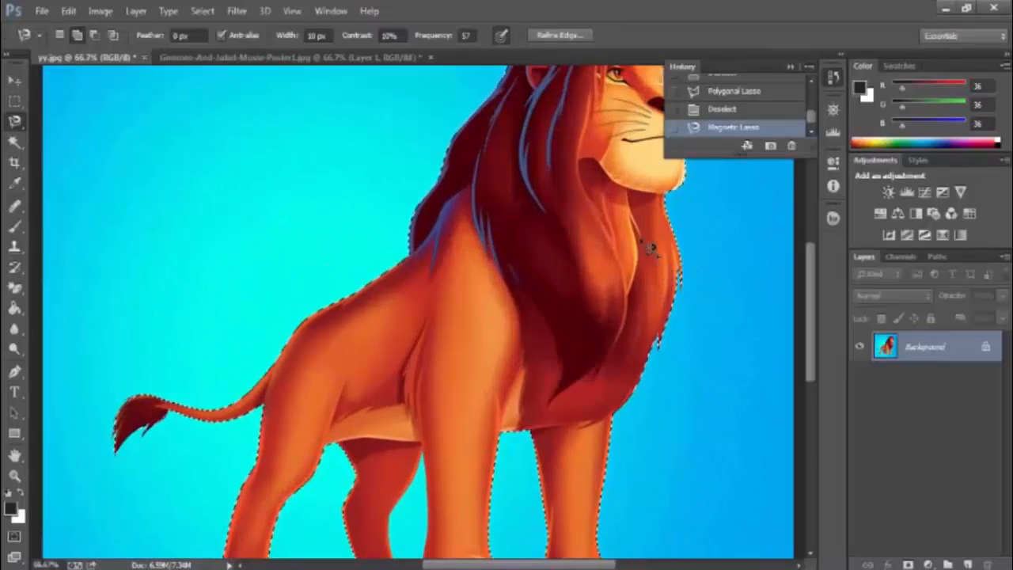
scroll(673, 273, "up", 5)
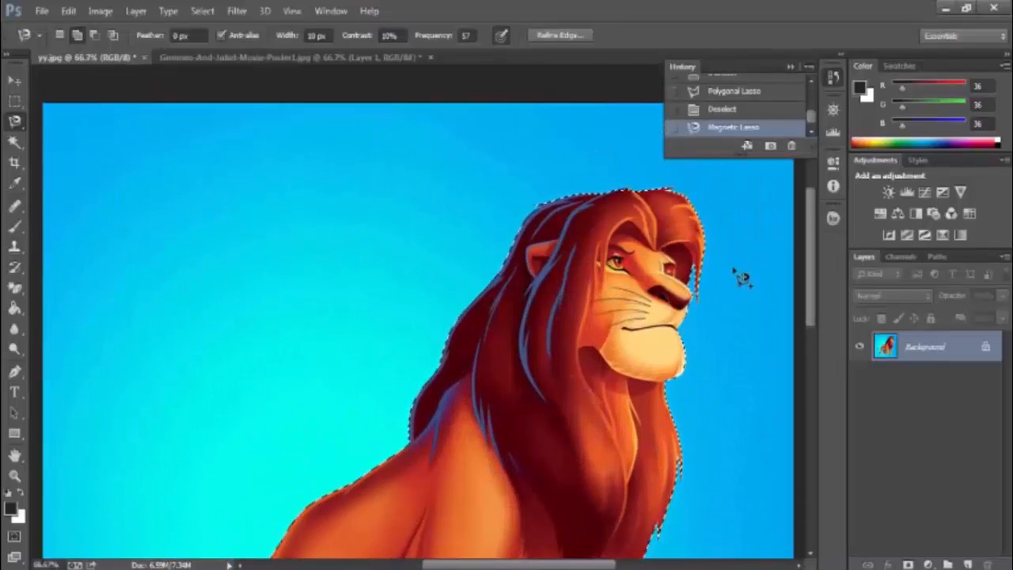
key("ctrl+plus")
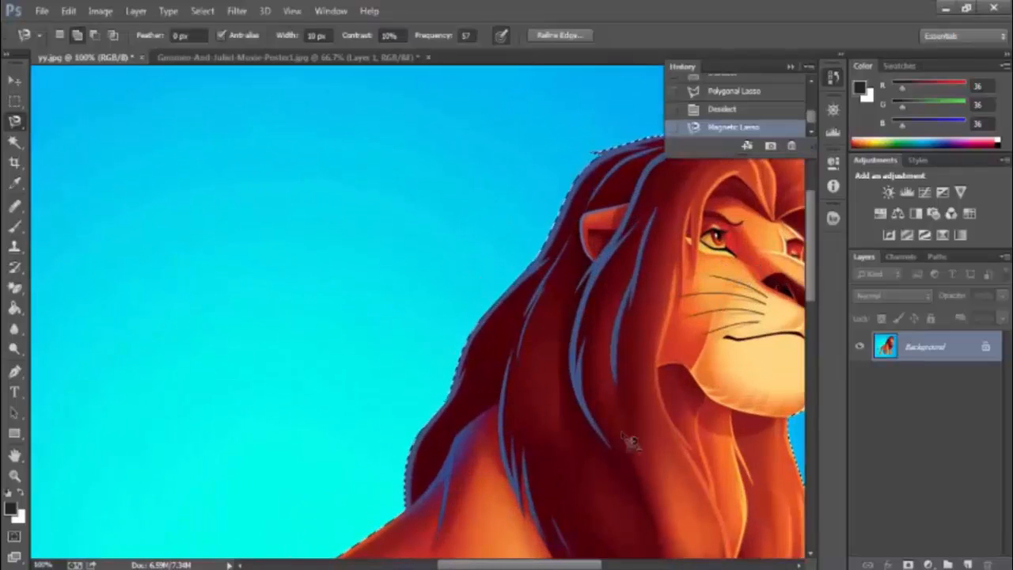
left_click_drag(537, 564, 598, 564)
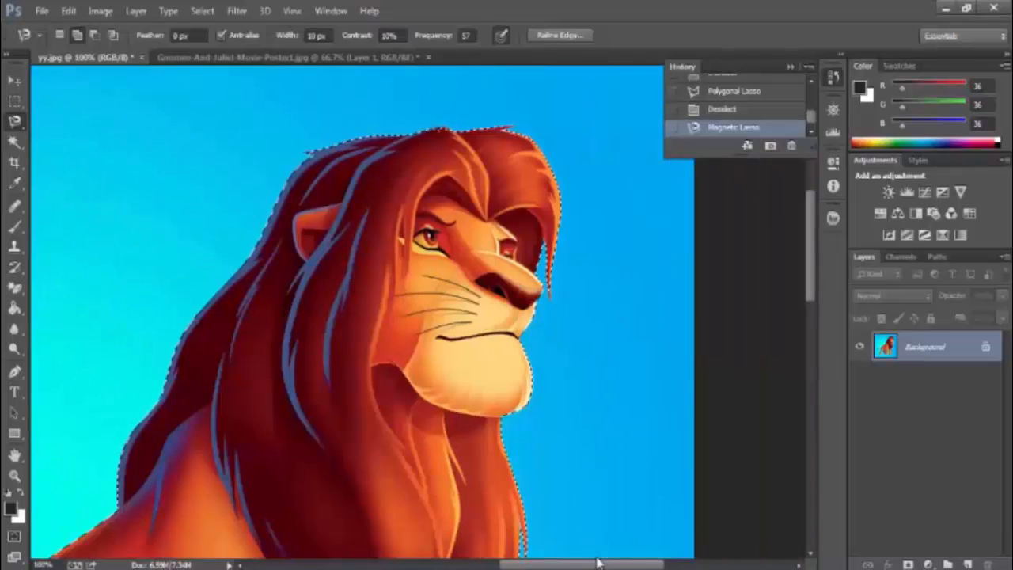
scroll(437, 260, "down", 5)
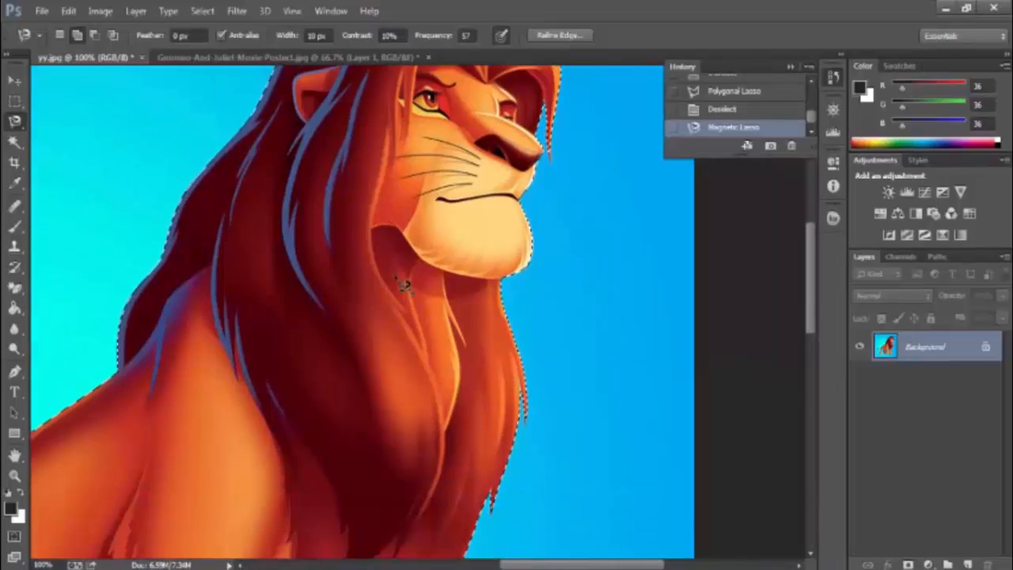
scroll(402, 284, "down", 5)
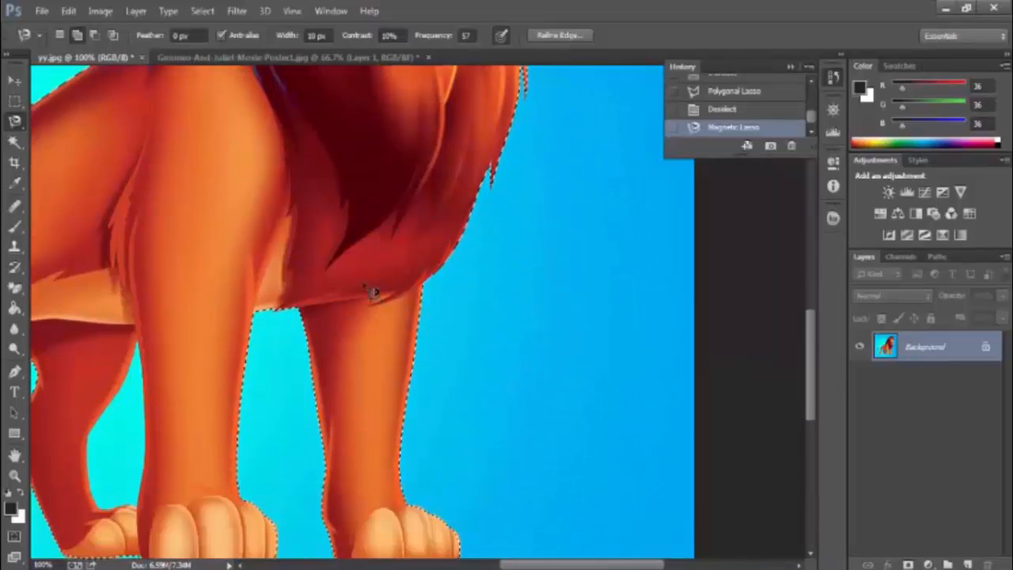
left_click_drag(578, 563, 502, 563)
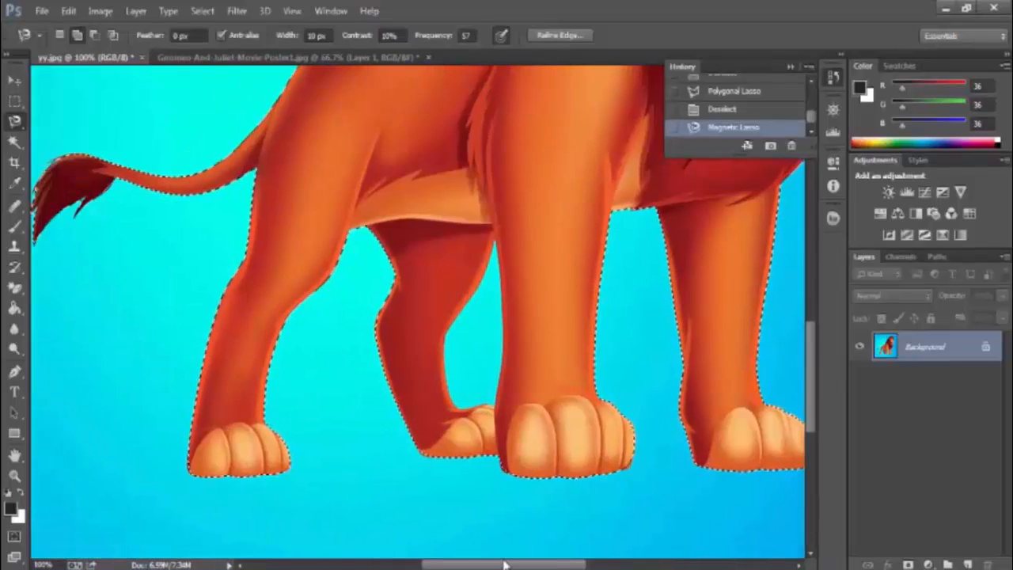
- Add the missed edge of the lion's middle front paw to the selection with the Magnetic Lasso
scroll(365, 473, "up", 2)
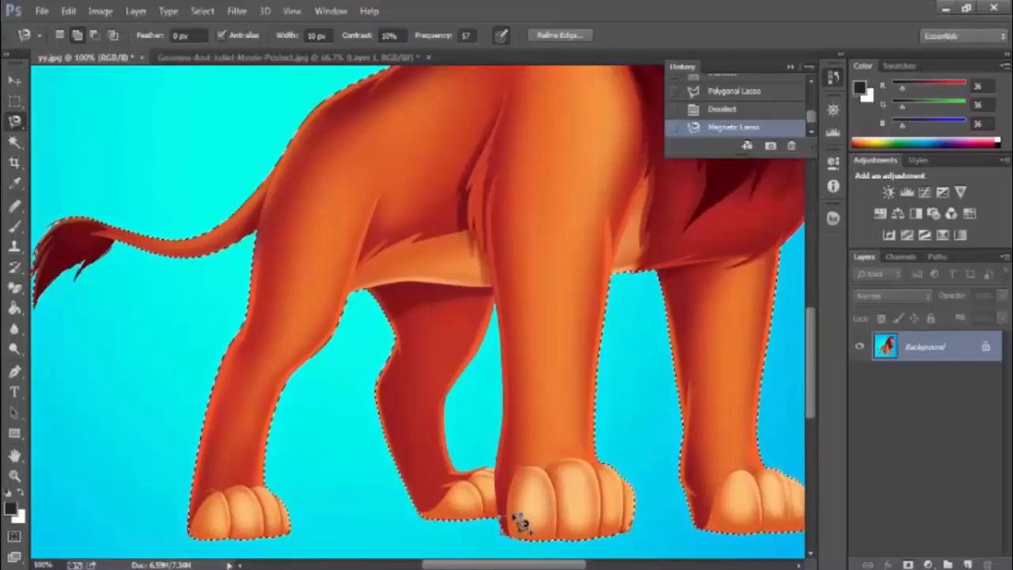
left_click(517, 525)
- Add the missed tip of the hair strand hanging before the lion's face to the selection, working at 200% magnification
left_click_drag(460, 565, 523, 564)
scroll(516, 435, "up", 3)
scroll(513, 429, "up", 5)
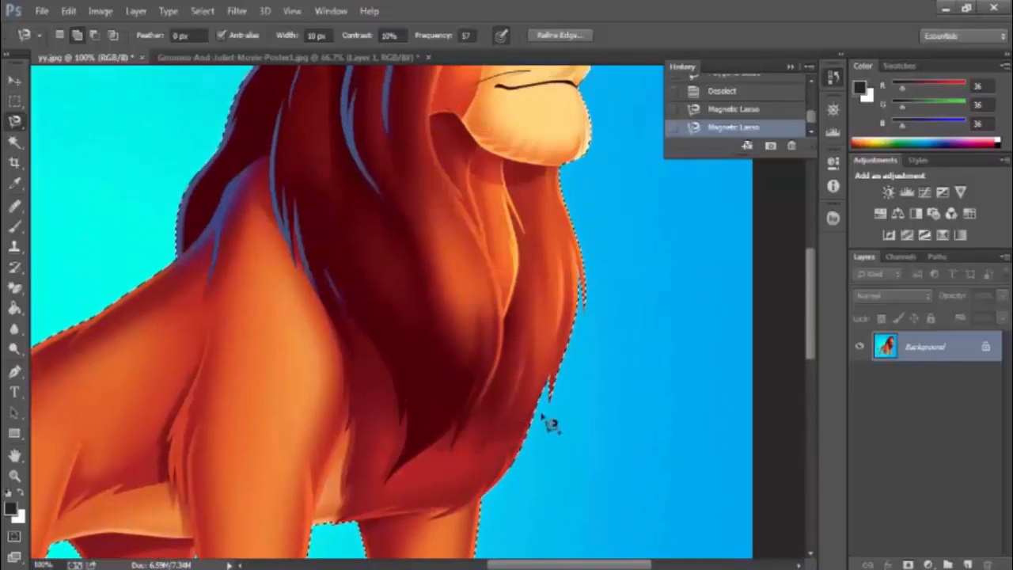
scroll(554, 362, "up", 3)
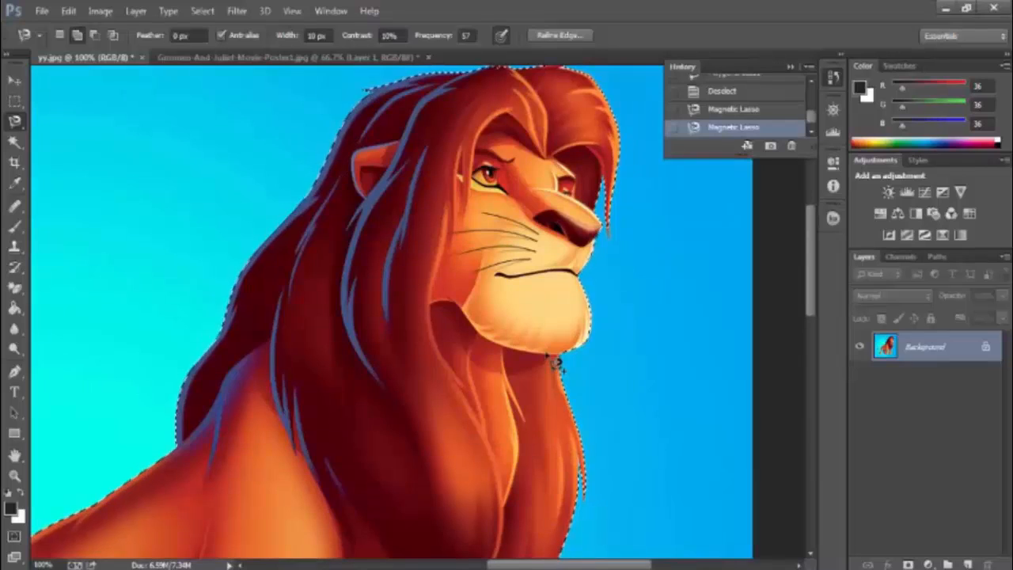
scroll(615, 321, "up", 3)
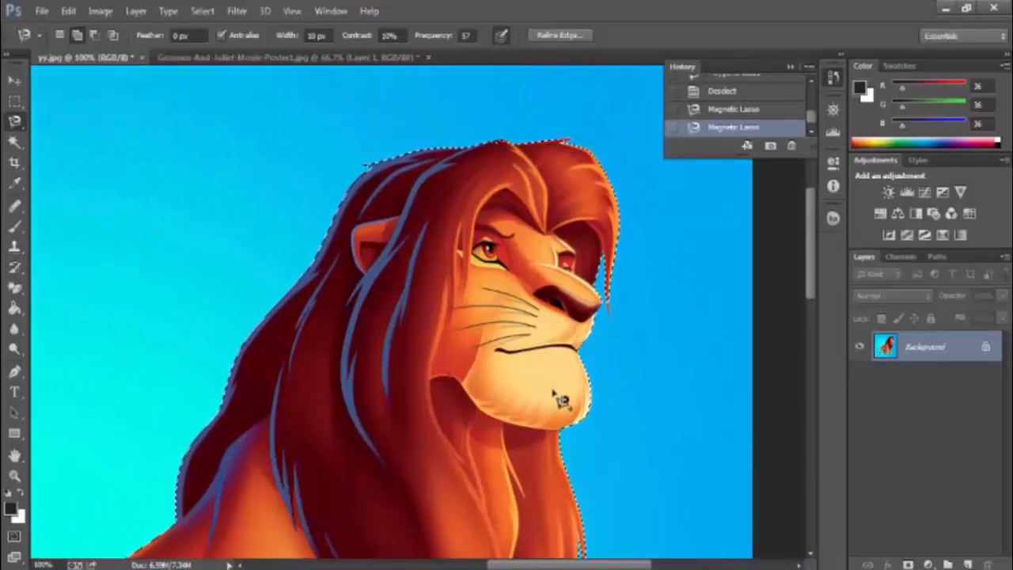
scroll(558, 399, "up", 1)
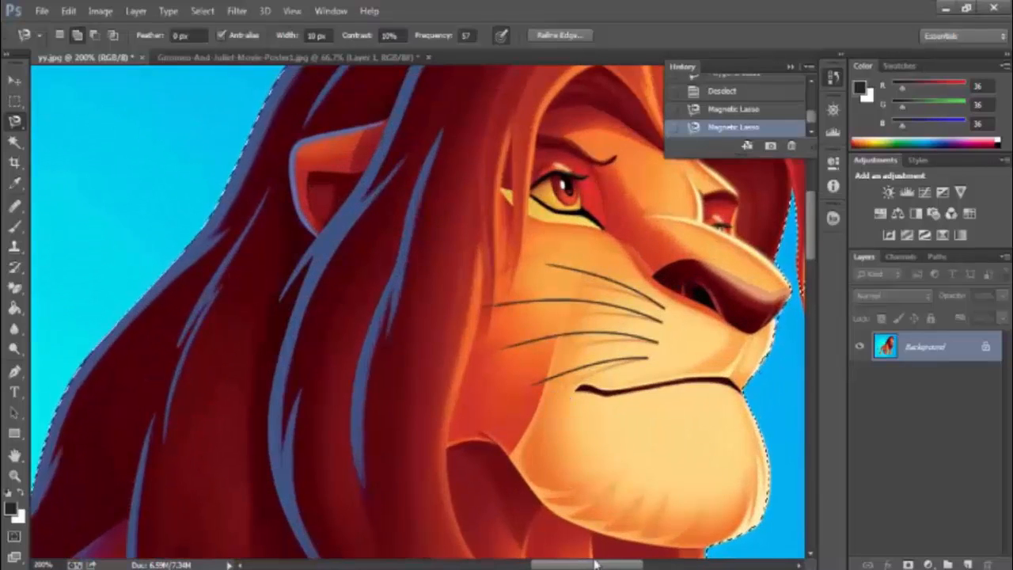
left_click_drag(598, 565, 651, 566)
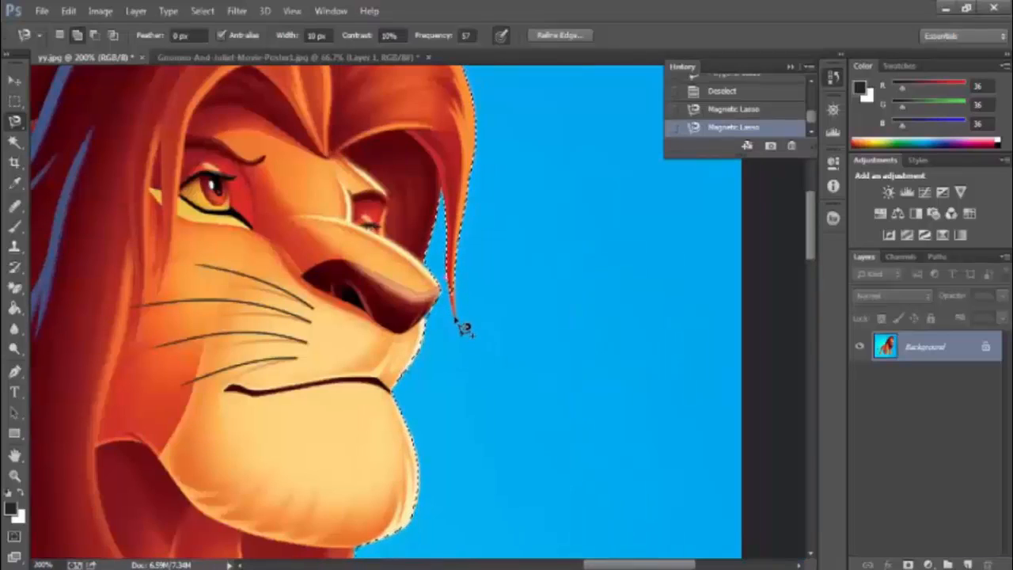
left_click(450, 278)
scroll(472, 270, "down", 2)
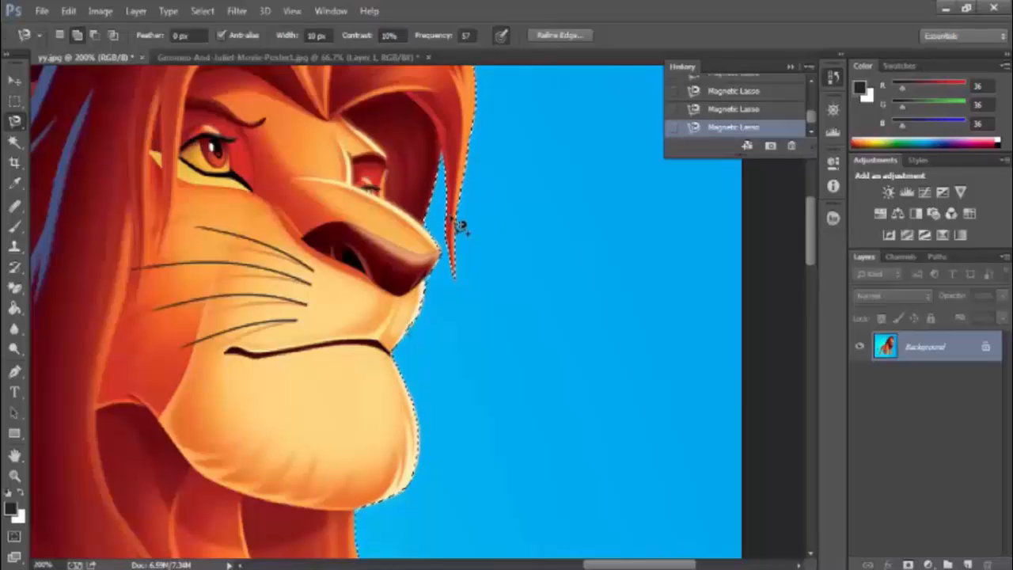
- Copy the selected lion to a new layer and hide the Background layer
scroll(413, 121, "up", 5)
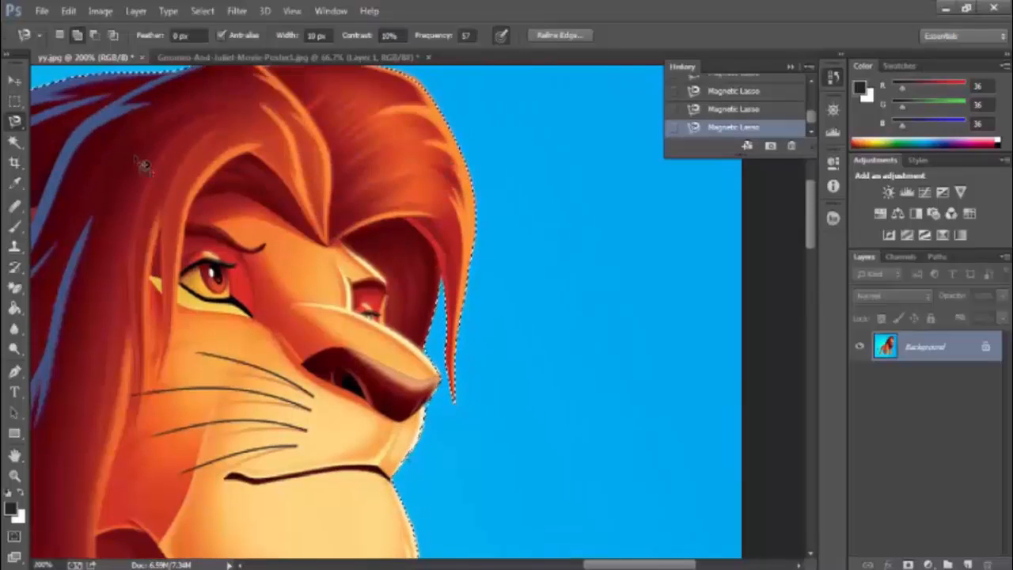
scroll(146, 168, "up", 1)
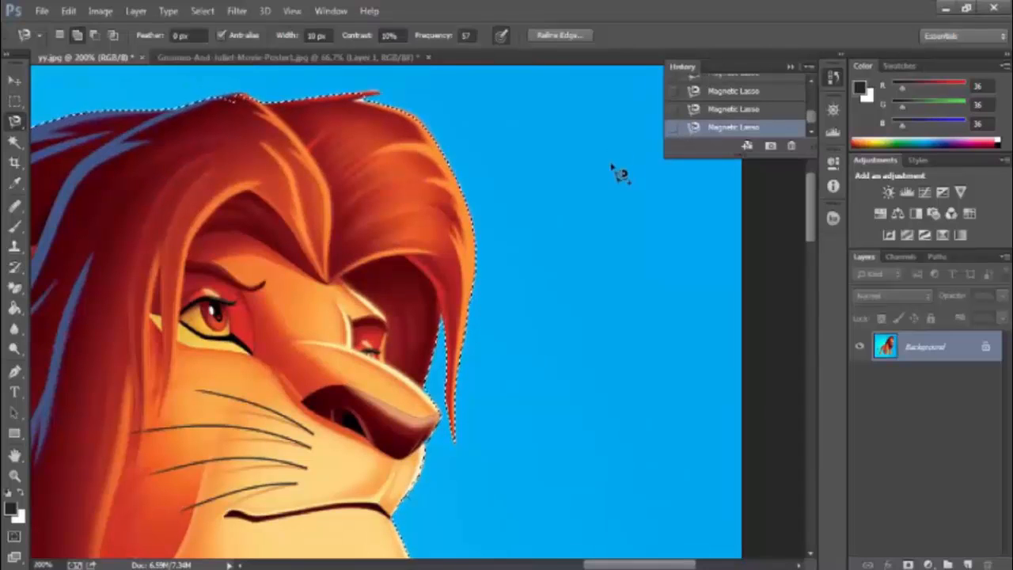
key("ctrl+minus")
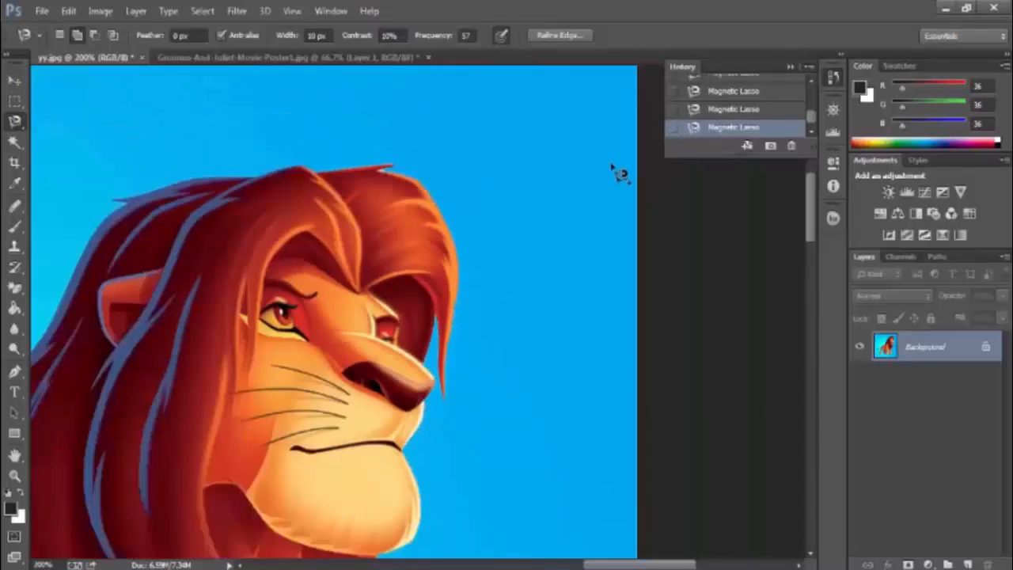
key("ctrl+minus")
key("ctrl+minus")
key("ctrl+minus")
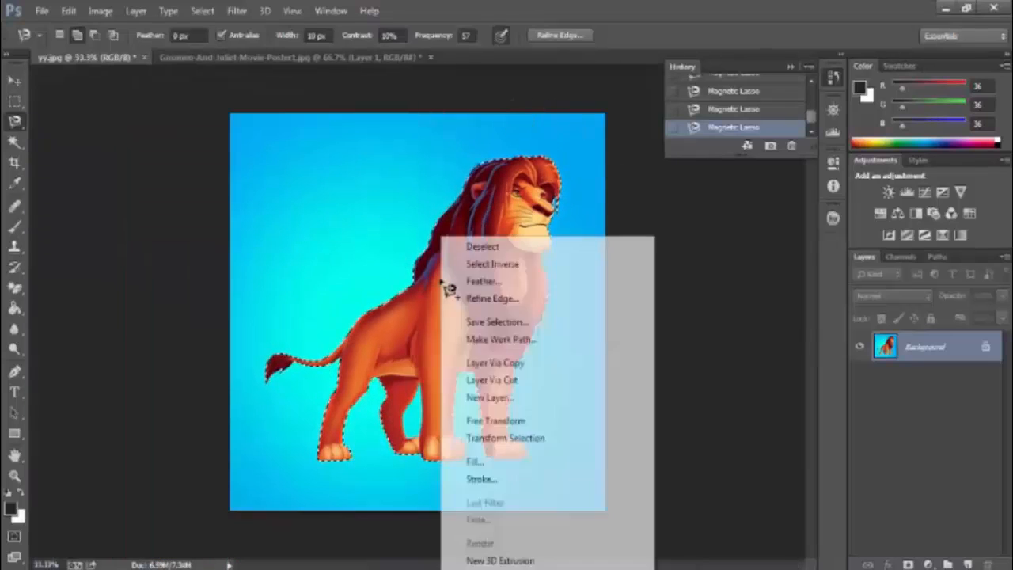
right_click(442, 284)
left_click(496, 363)
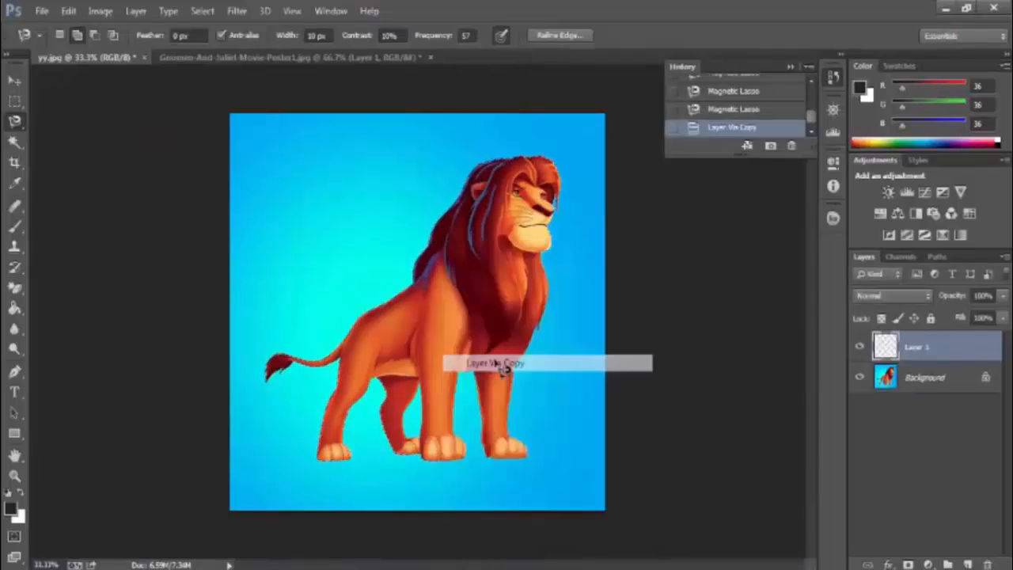
left_click(860, 379)
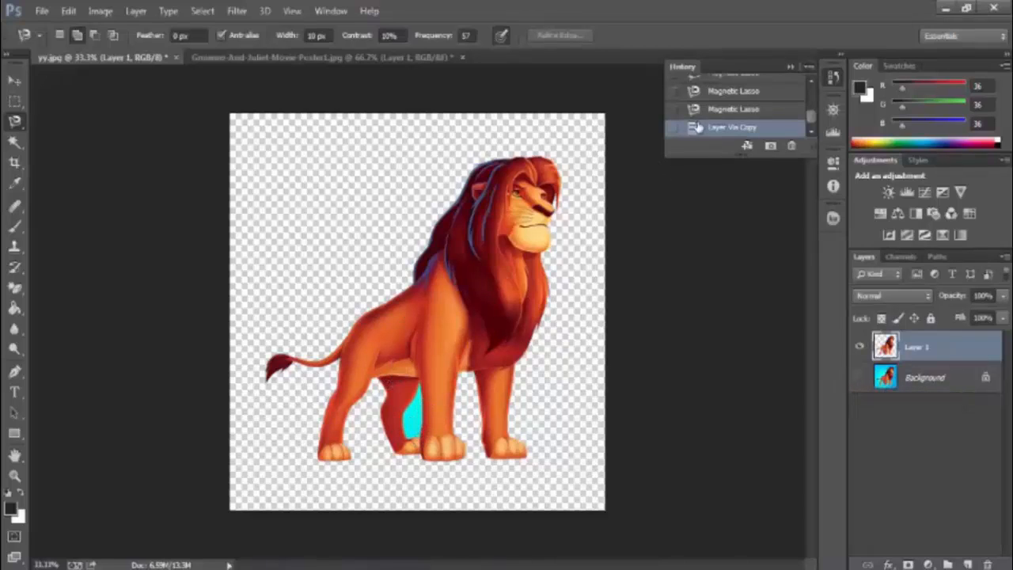
- Undo the layer copy and subtract the blue gap between the hind and front legs from the selection with the Magnetic Lasso
left_click(720, 109)
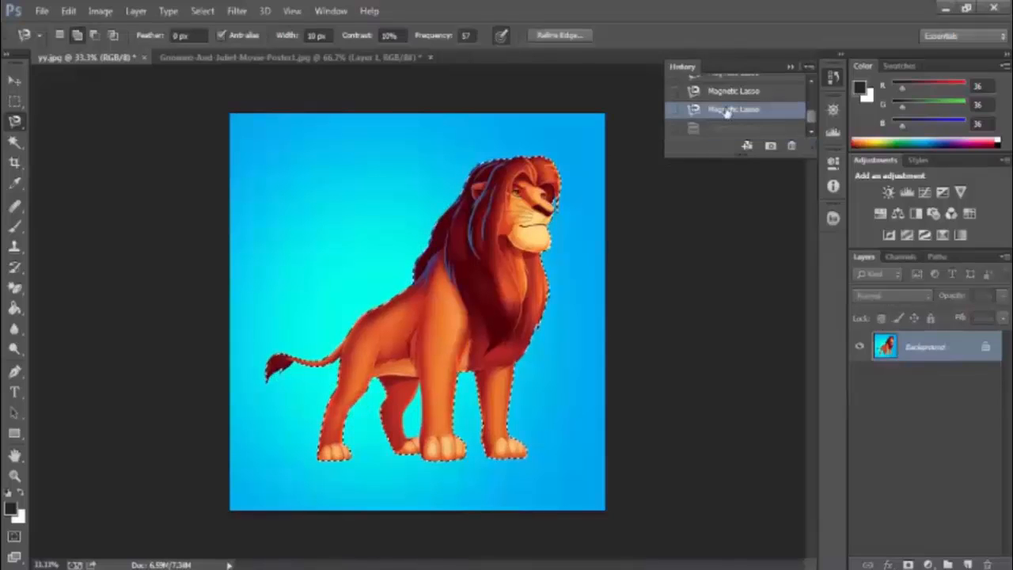
left_click(93, 35)
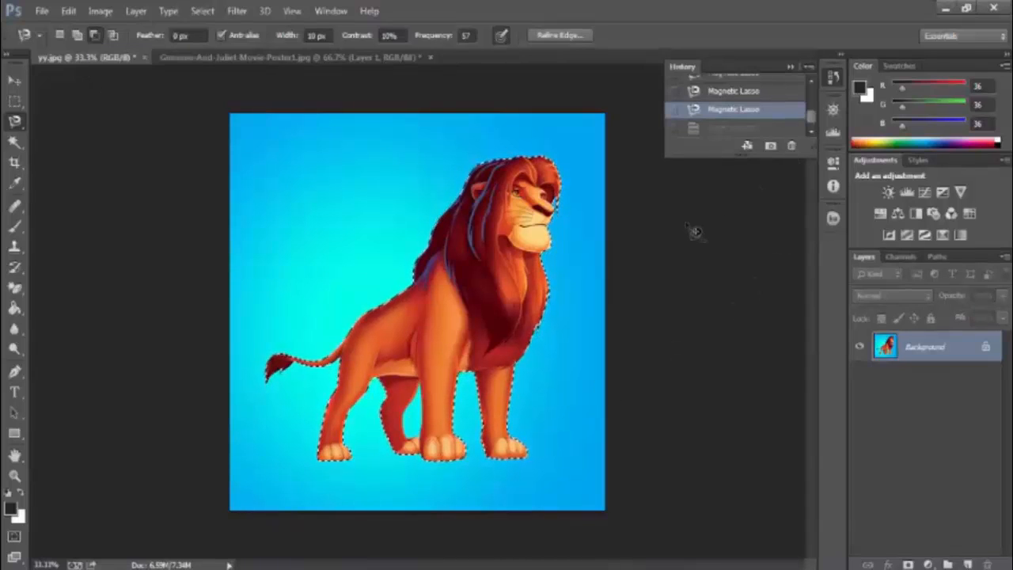
key("ctrl+plus")
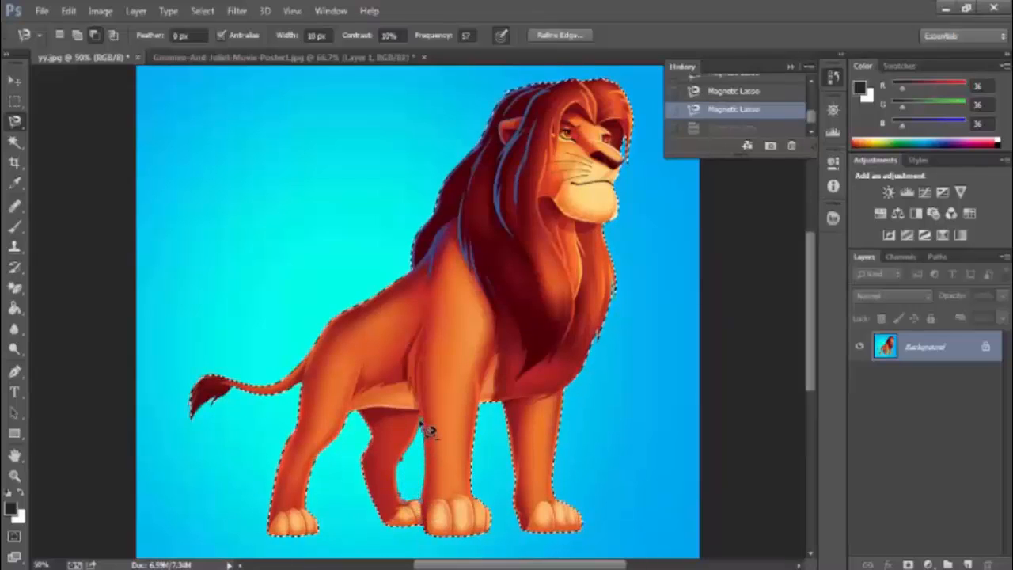
key("ctrl+shift+z")
scroll(452, 321, "down", 3)
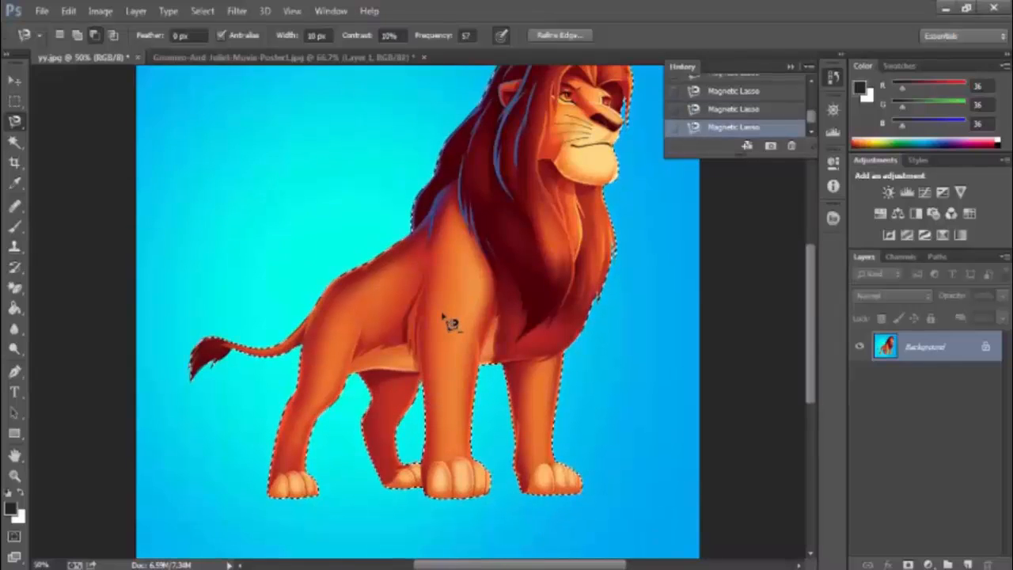
scroll(431, 318, "up", 2)
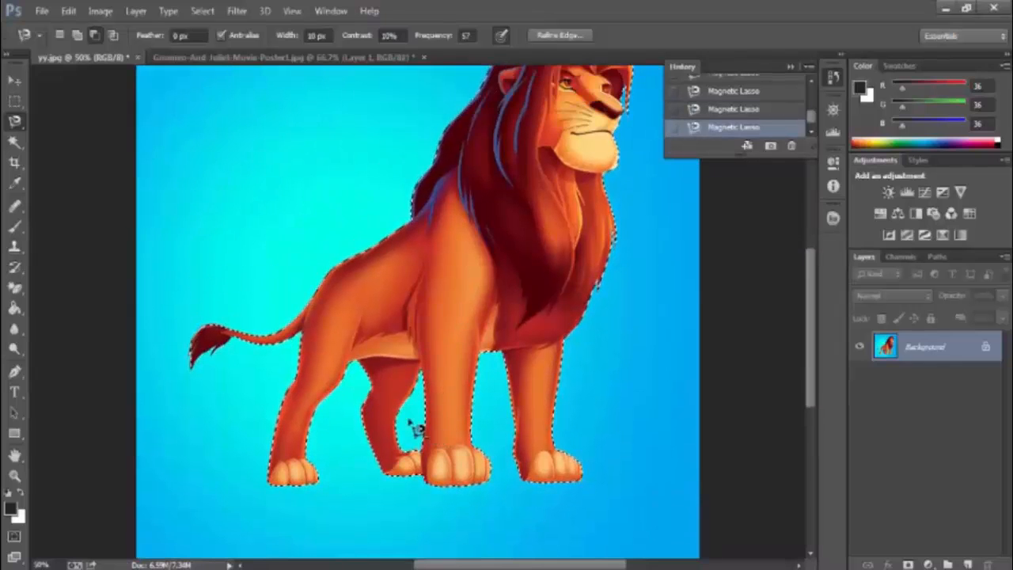
- Copy the refined lion selection, without the gap between the legs, to a new layer and hide the Background layer
right_click(455, 239)
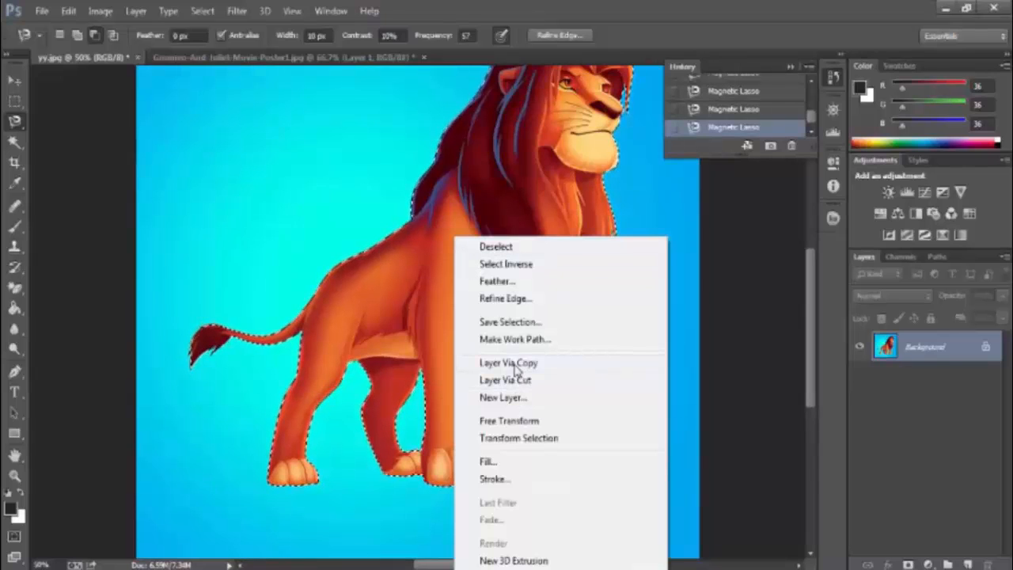
left_click(515, 365)
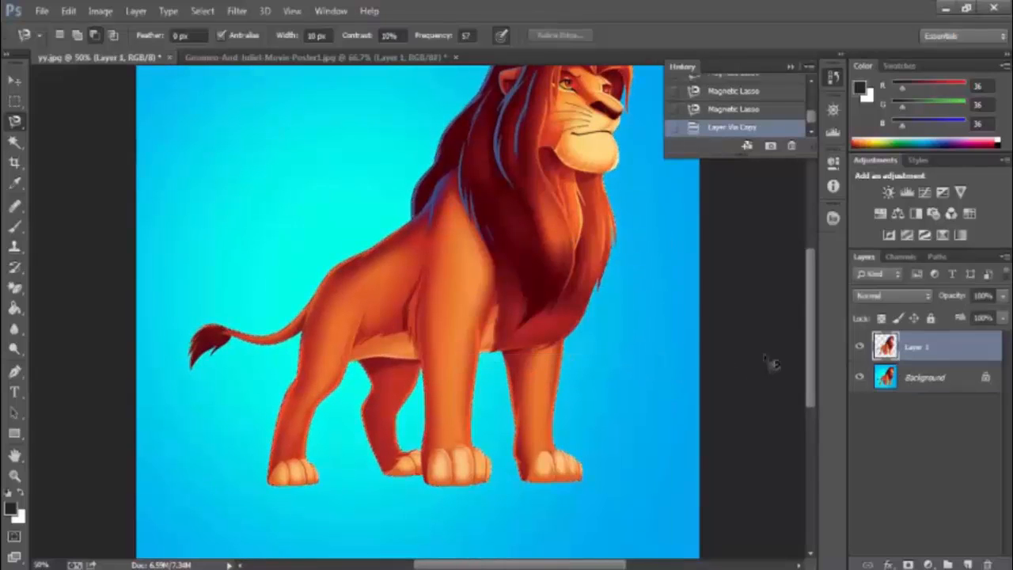
left_click(860, 379)
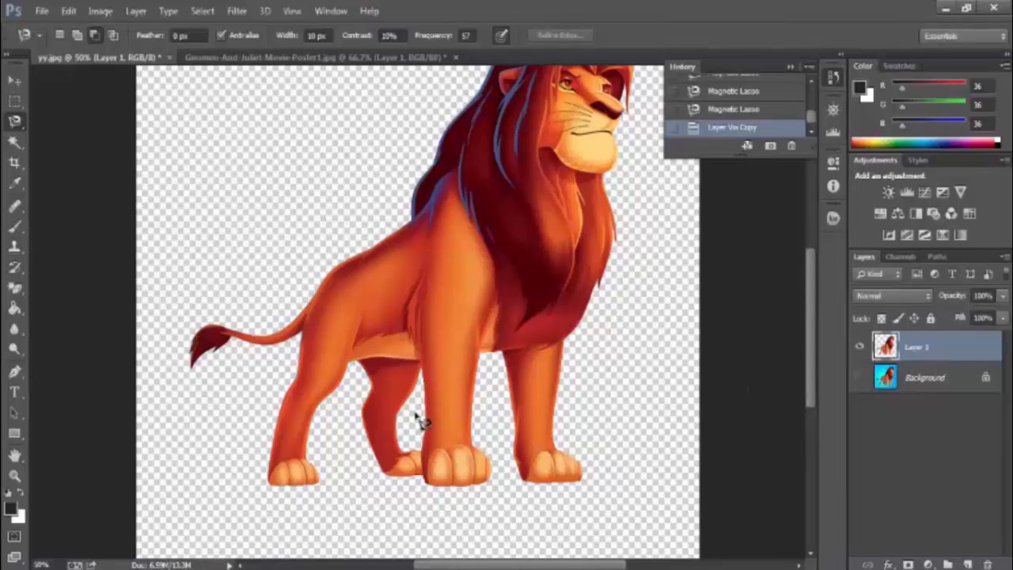
scroll(420, 427, "up", 3)
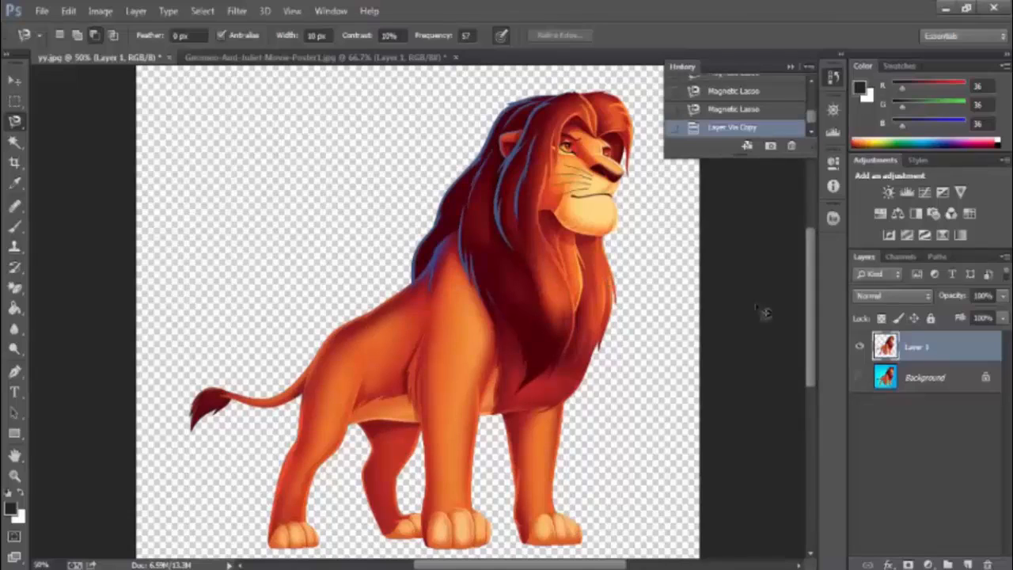
- Try to move the hidden Background layer with the Move tool
left_click(922, 373)
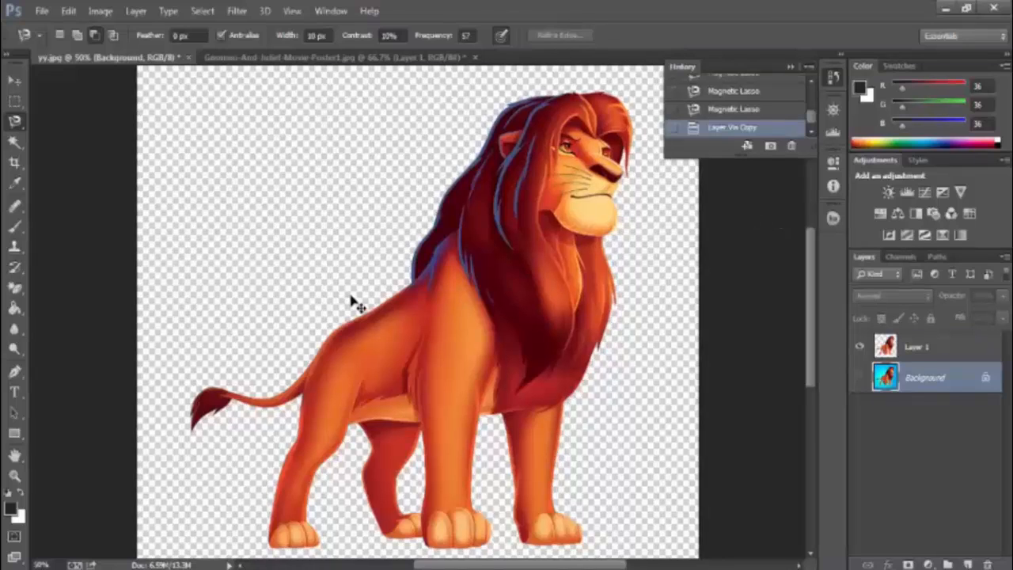
key("ctrl+minus")
key("ctrl+alt+z")
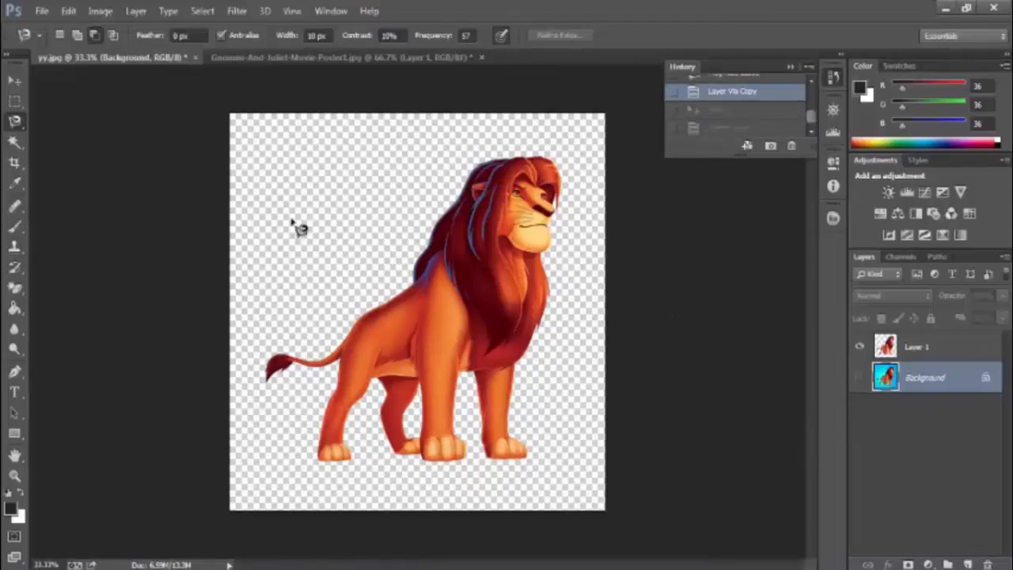
left_click(15, 80)
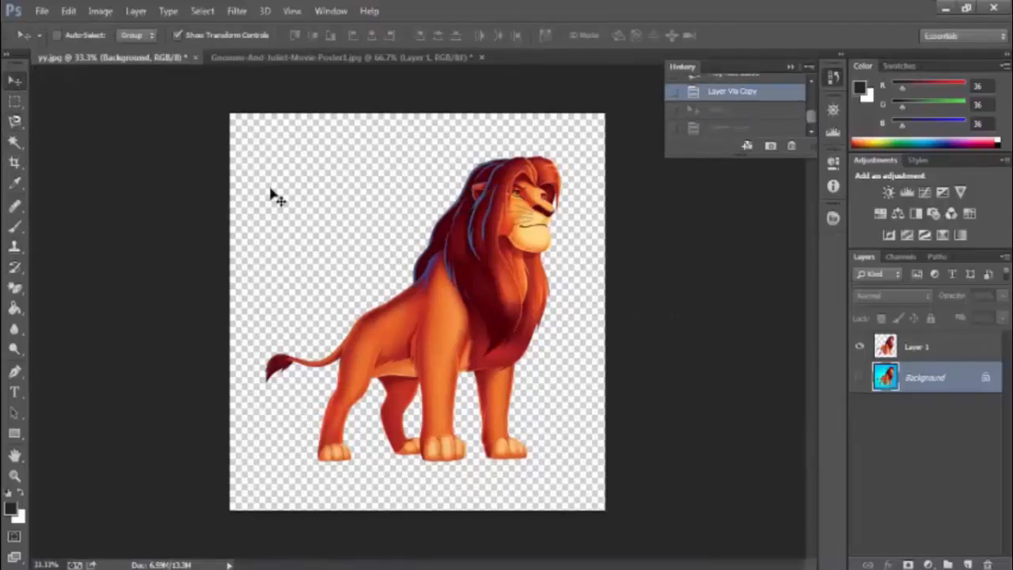
left_click_drag(429, 299, 418, 302)
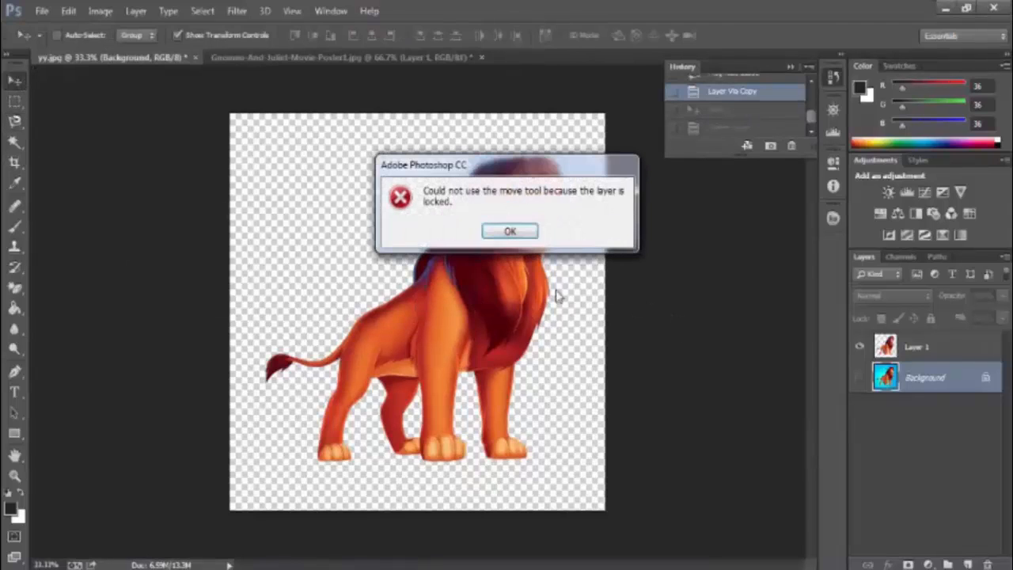
left_click(509, 231)
- Move the copied lion on Layer 1 slightly down and to the left
left_click(917, 347)
left_click_drag(499, 273, 484, 297)
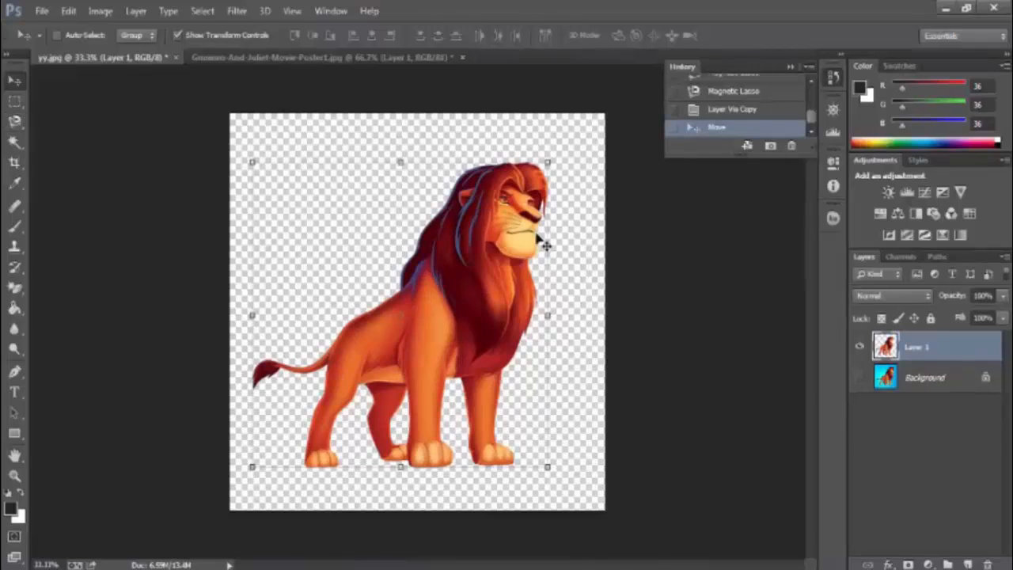
- Show the Background layer again and delete the copied lion layer
left_click(859, 376)
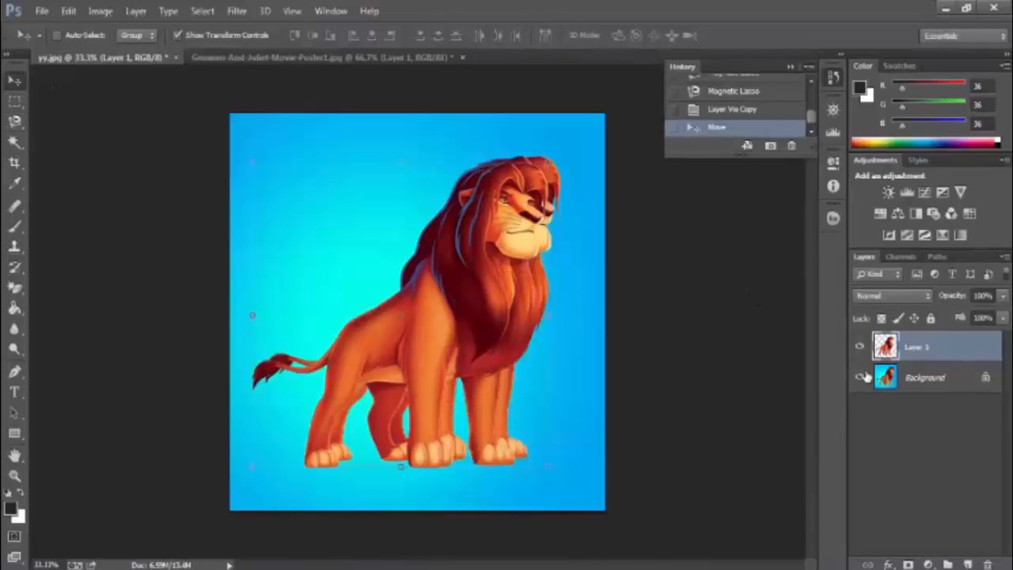
key("Delete")
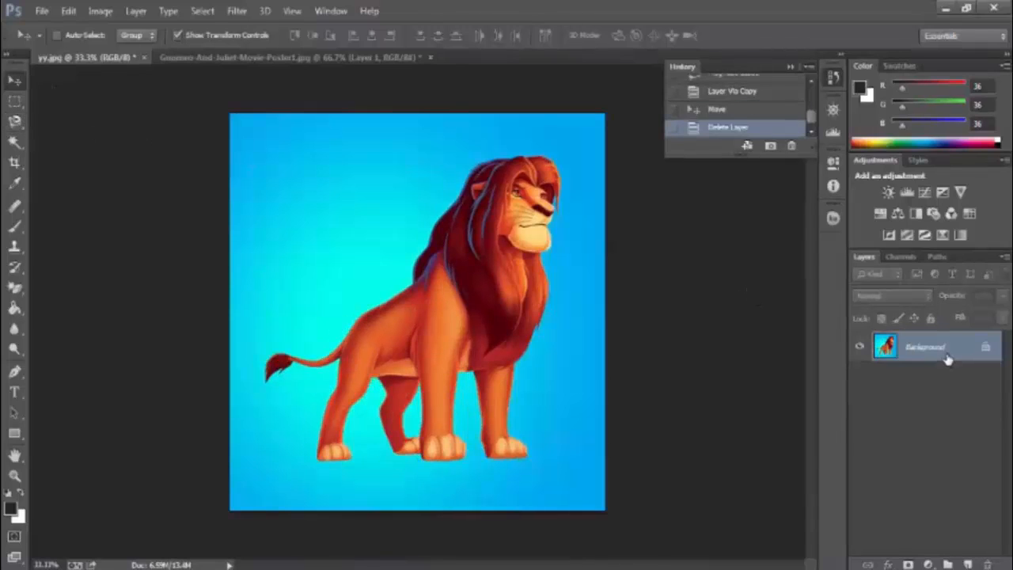
- Select the blue background with the Magic Wand, sampling first beside the mane and again just above the lion's head
left_click(15, 122)
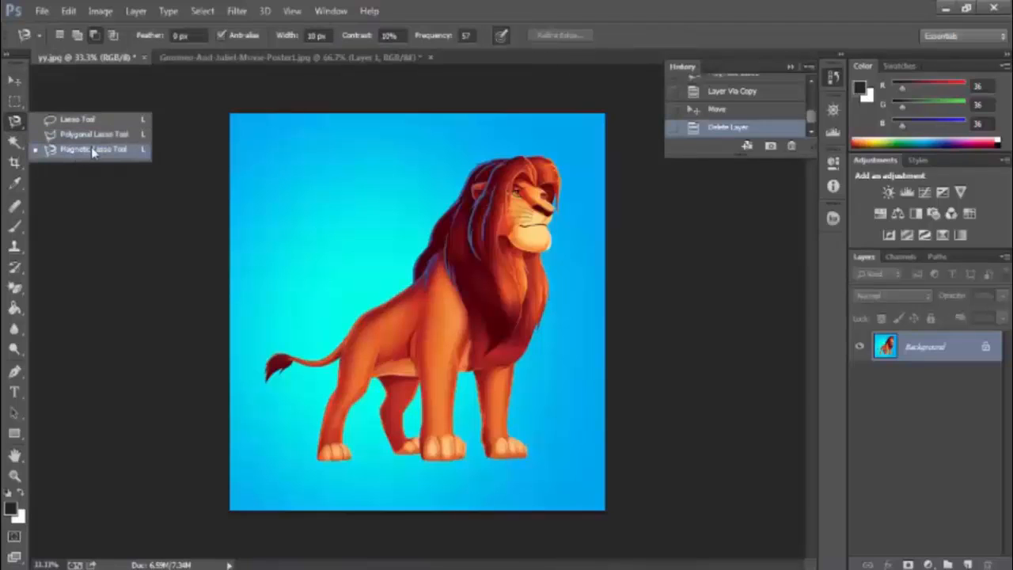
left_click(15, 143)
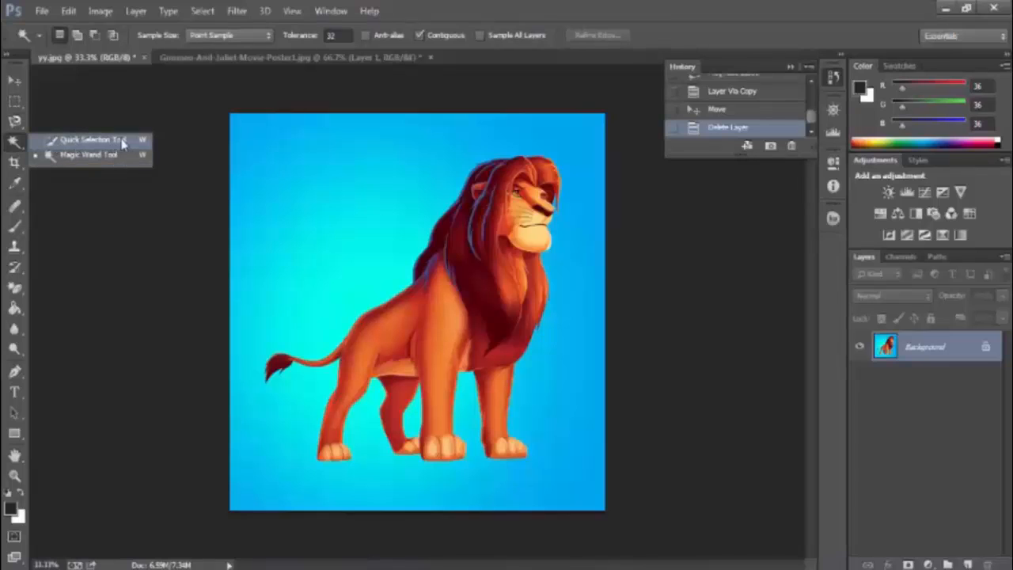
left_click(74, 156)
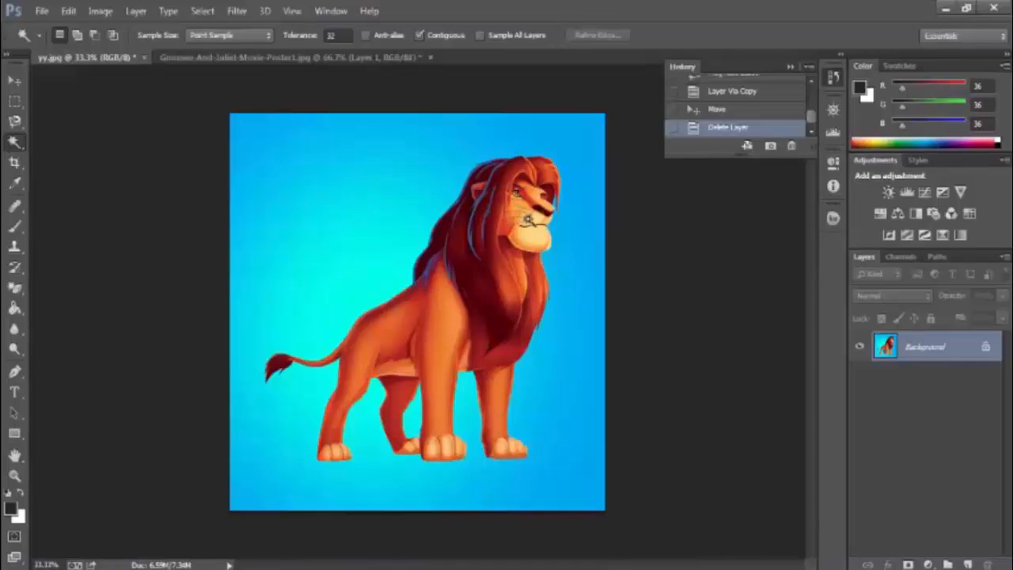
left_click(357, 195)
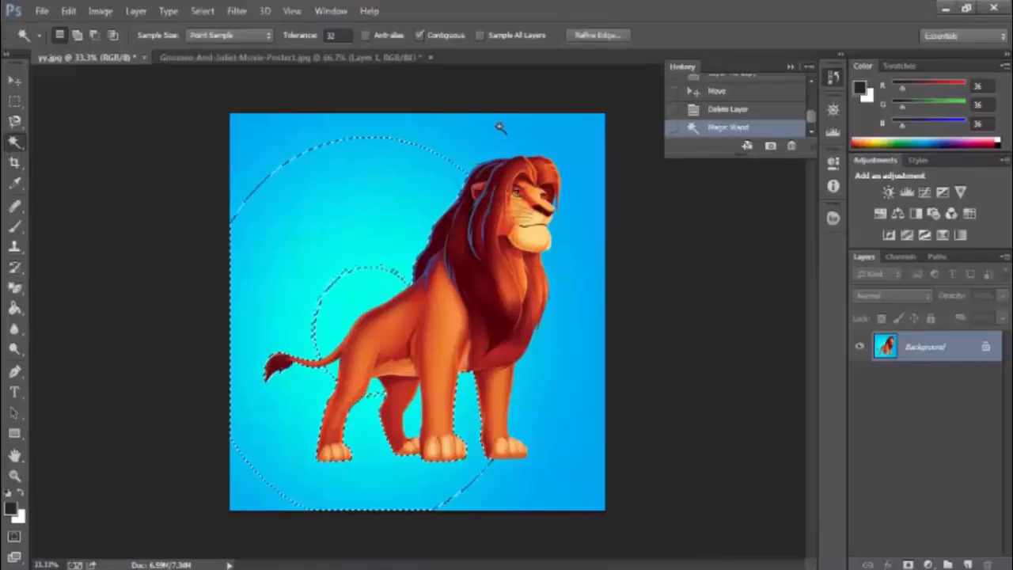
left_click(534, 130)
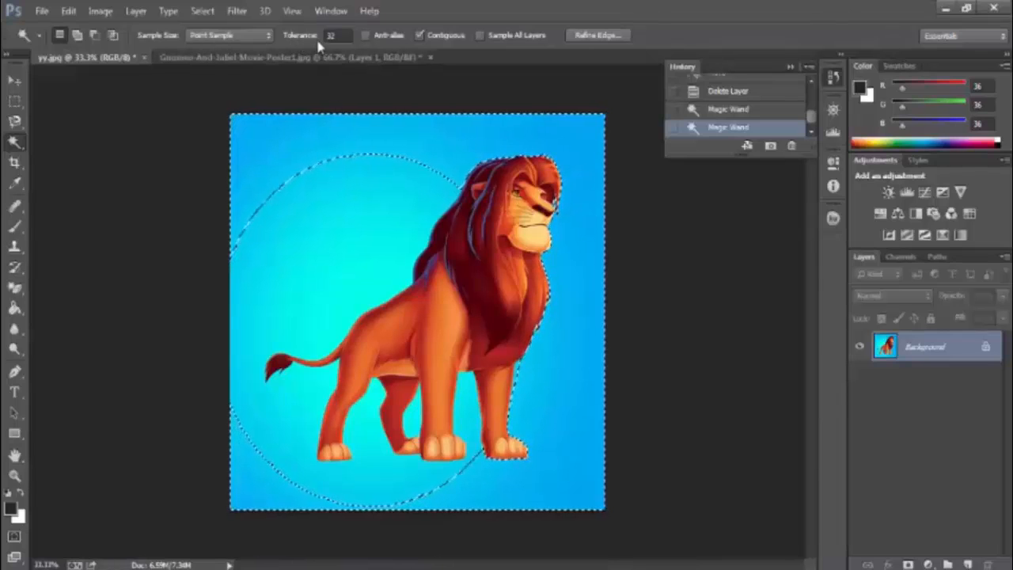
- Set the Magic Wand tolerance to 70, clear the selection, and select the blue background above the lion's back
left_click(336, 35)
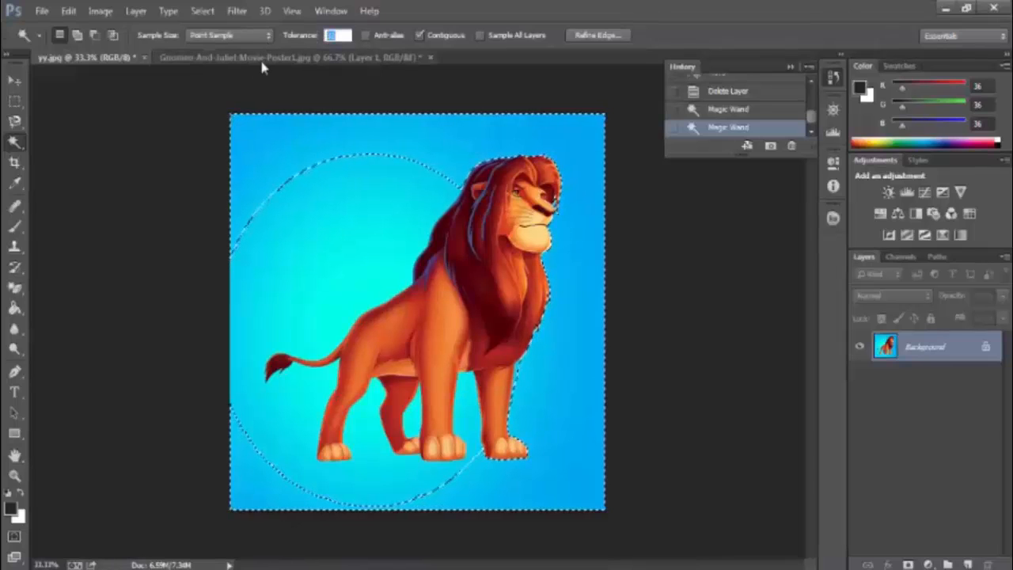
type("5")
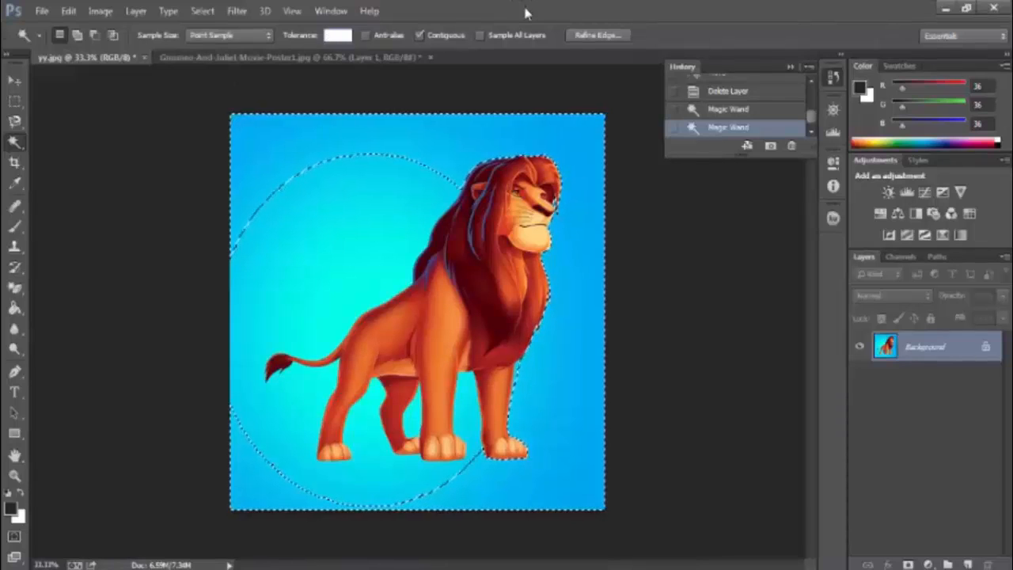
type("70")
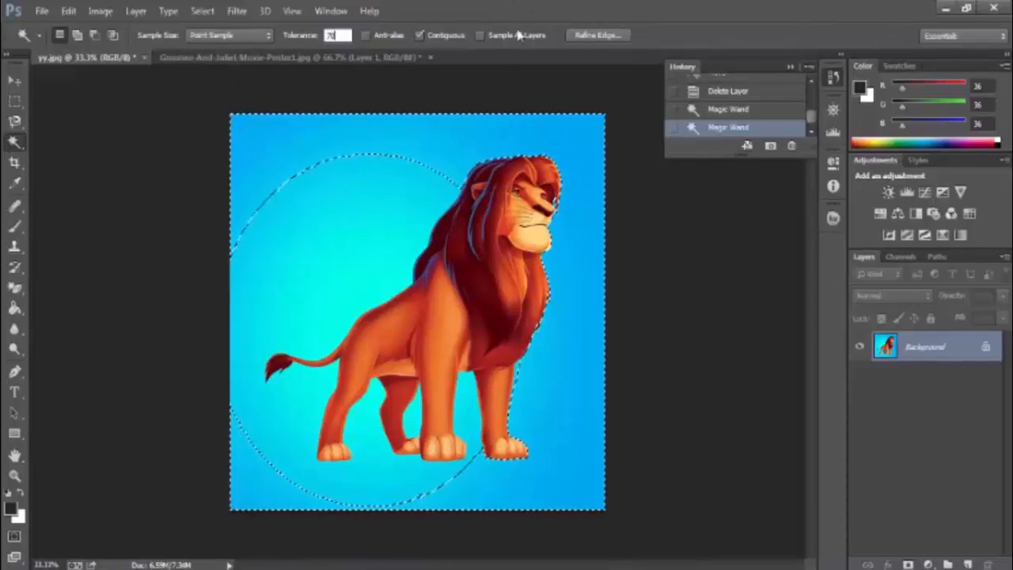
right_click(340, 184)
left_click(296, 206)
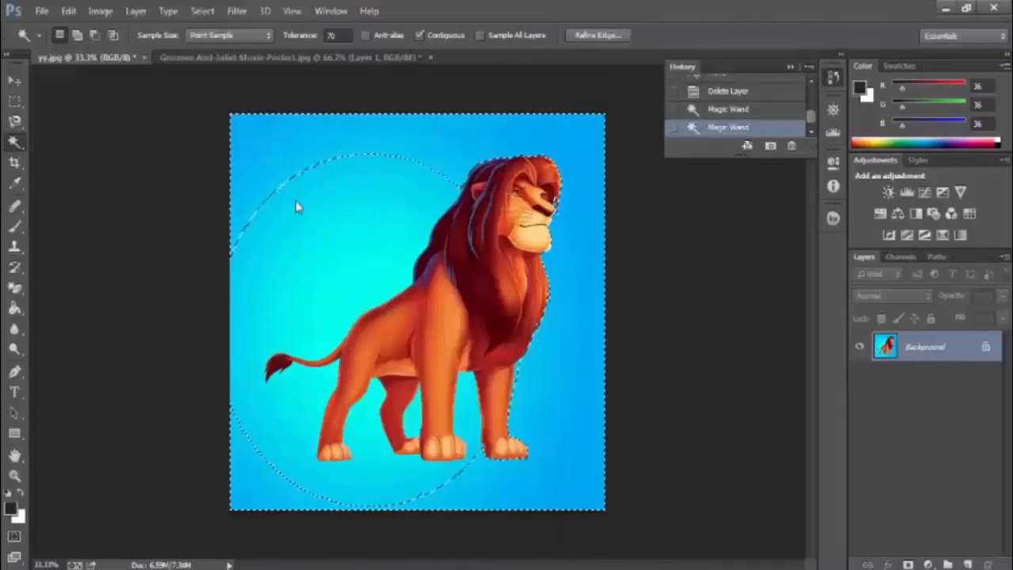
left_click(296, 206)
key("ctrl+d")
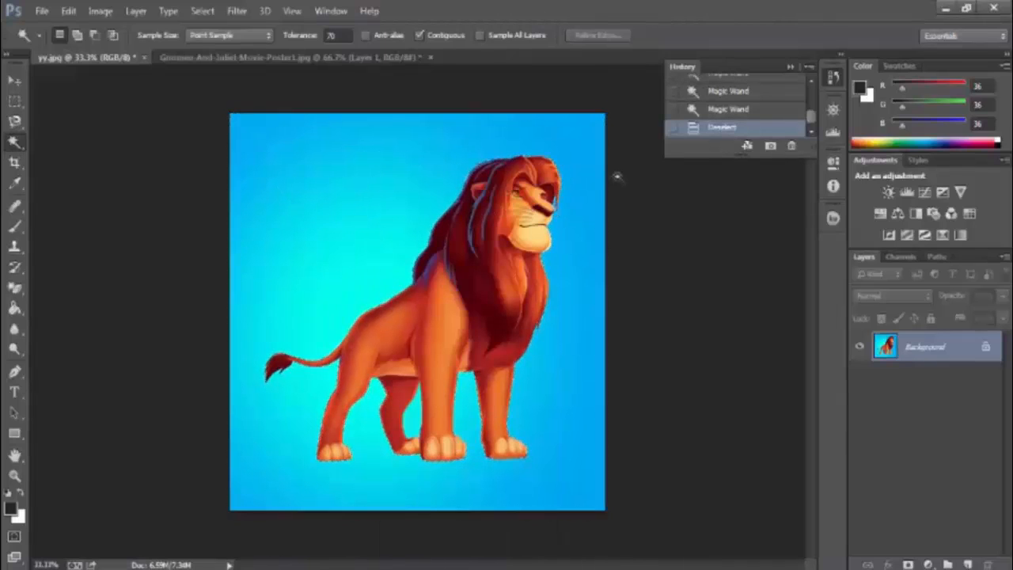
left_click(354, 176)
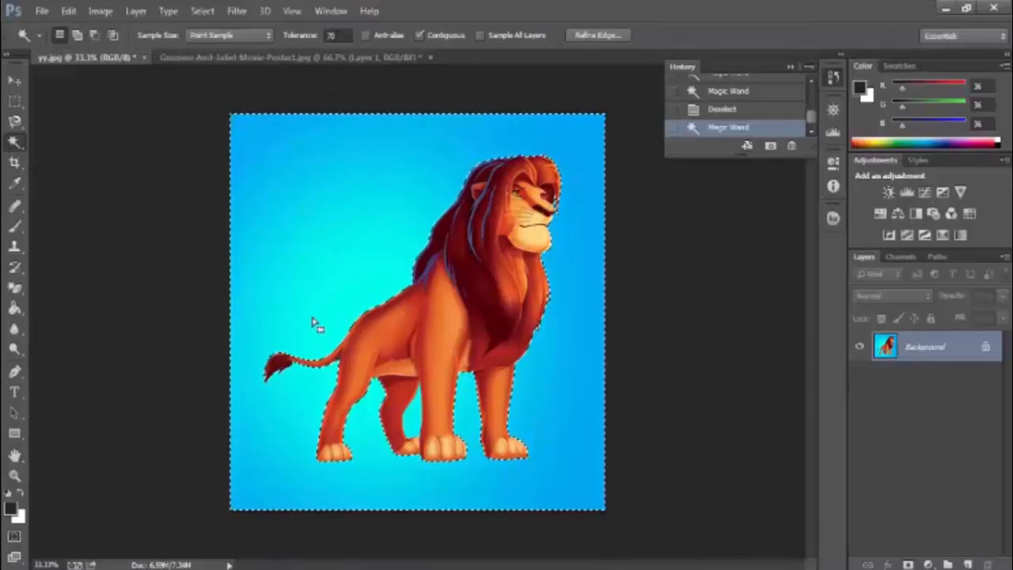
- Set the tolerance to 20, deselect, and sample the blue background beside the mane, near the upper edge and below the tail
double_click(339, 36)
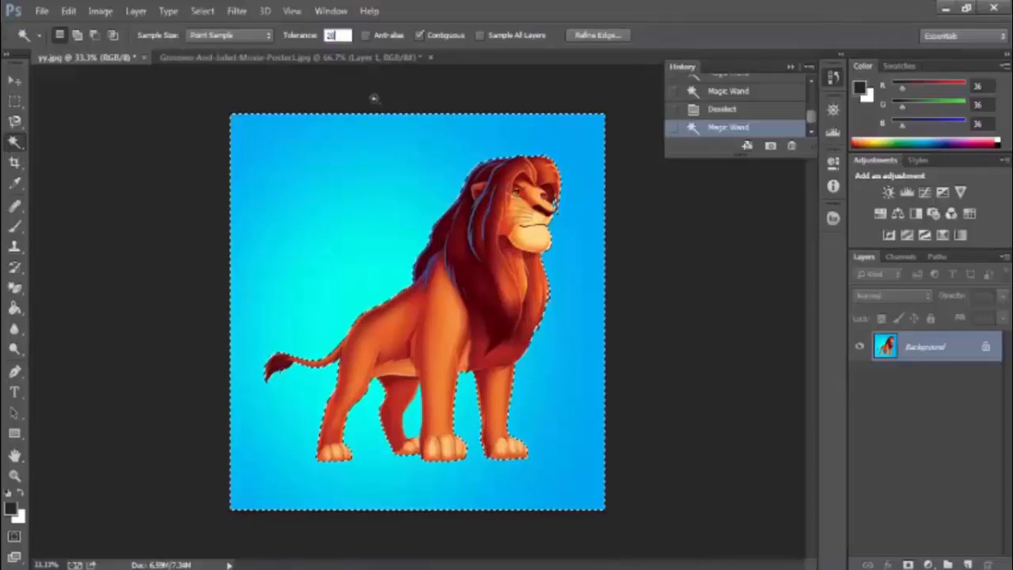
key("ctrl+d")
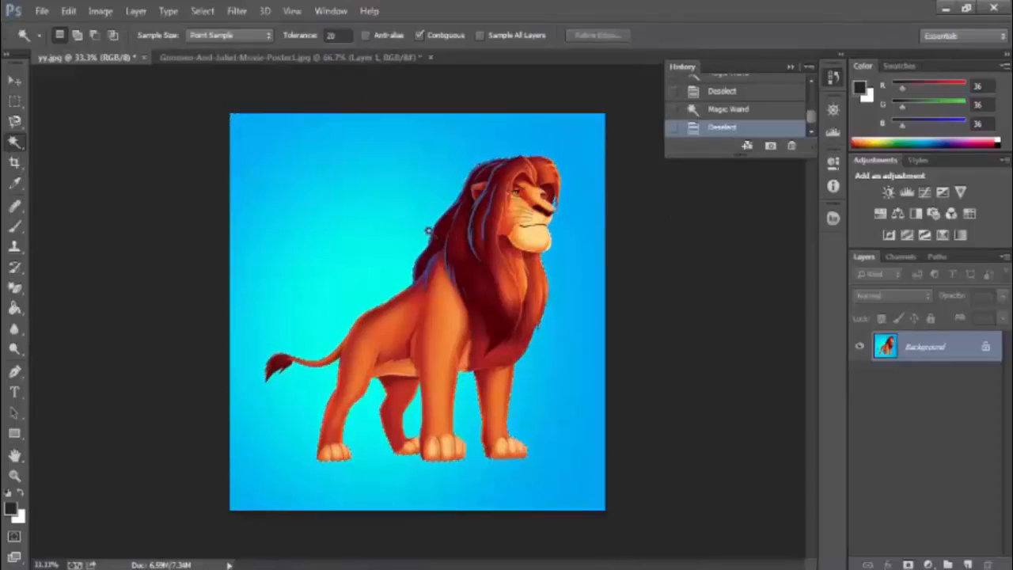
left_click(385, 210)
left_click(398, 131)
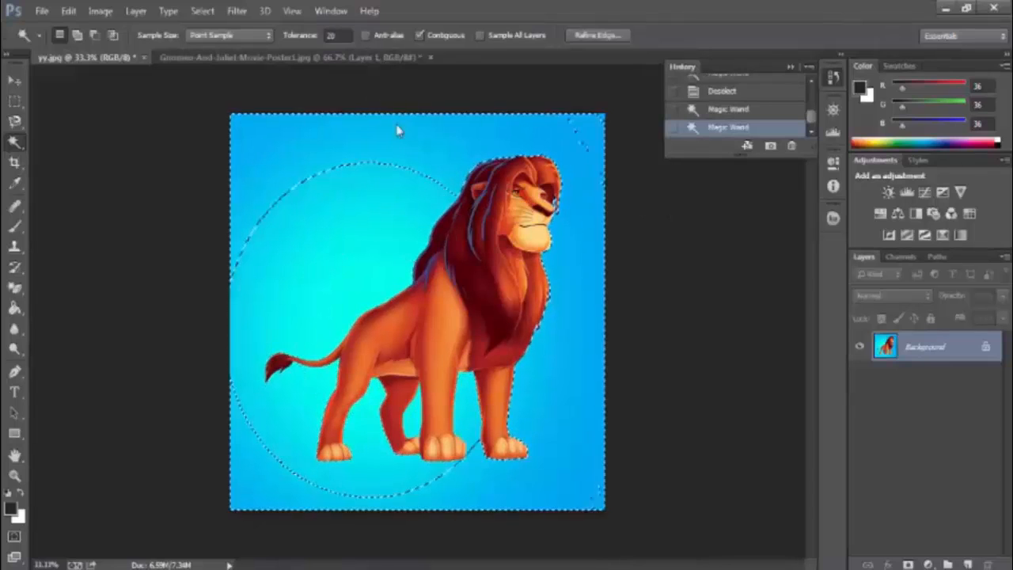
left_click(286, 444)
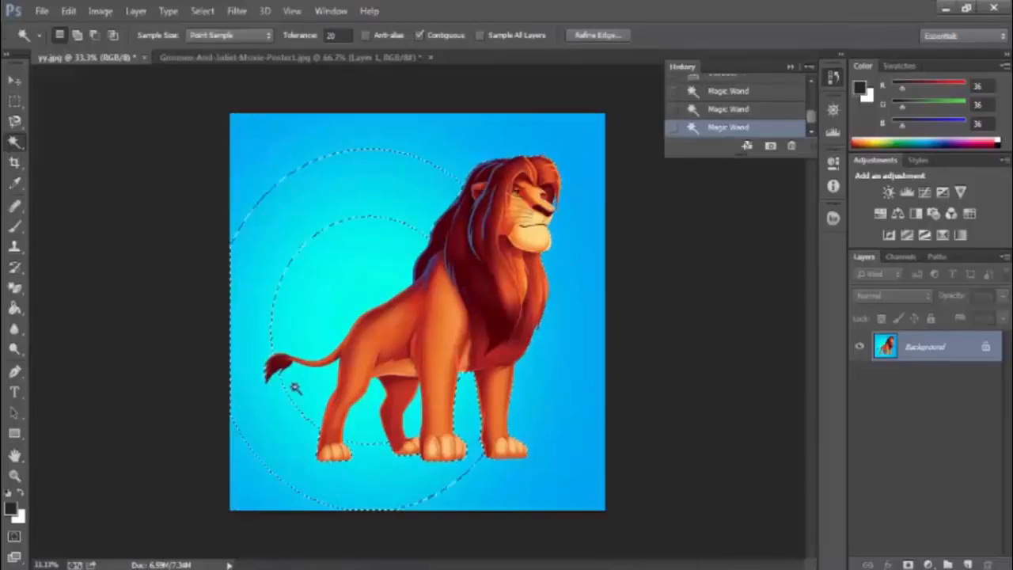
- With tolerance 50, select the outer blue background, then add the inner cyan area using Add to Selection mode
left_click_drag(338, 35, 190, 37)
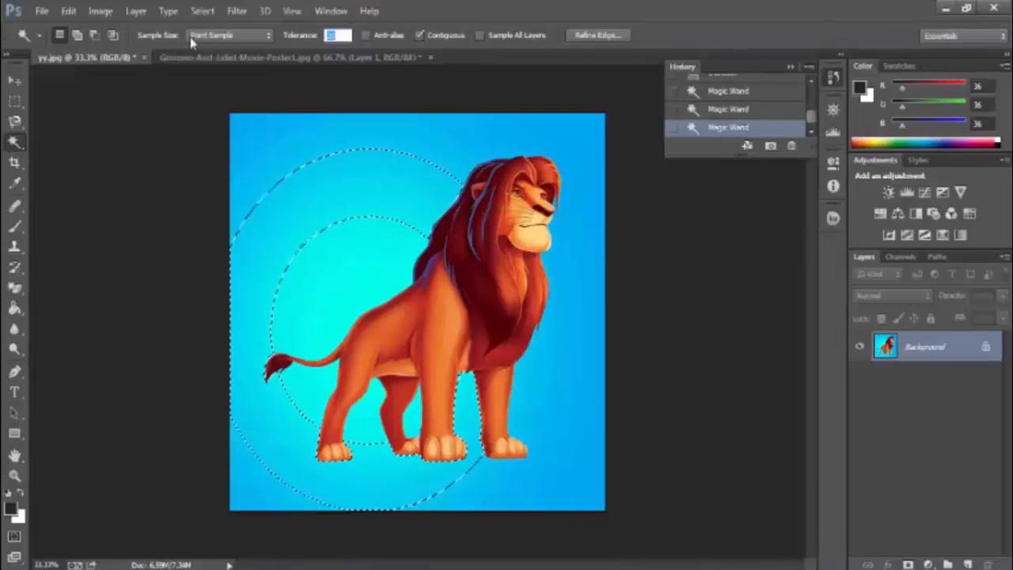
type("50")
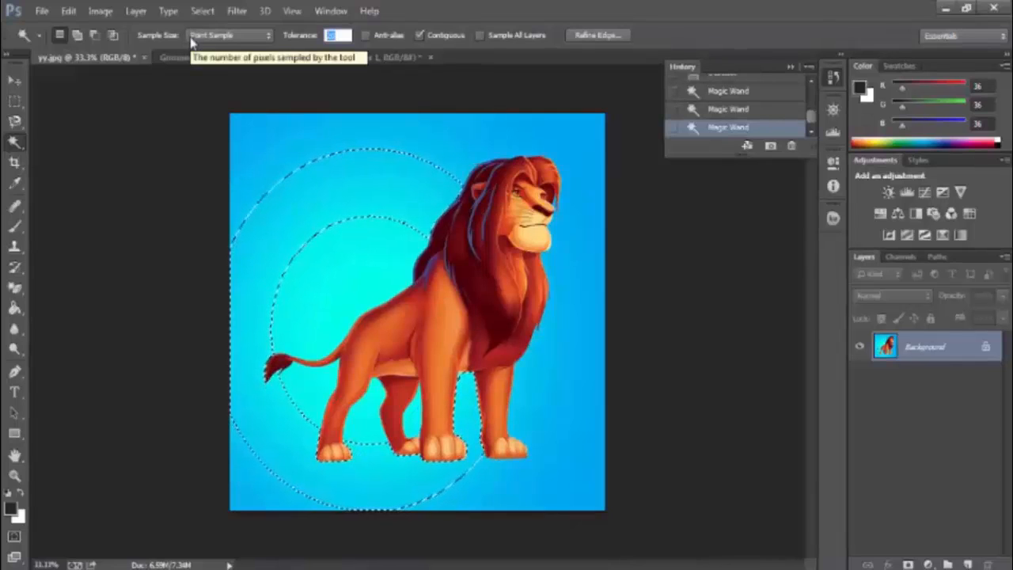
left_click(363, 139)
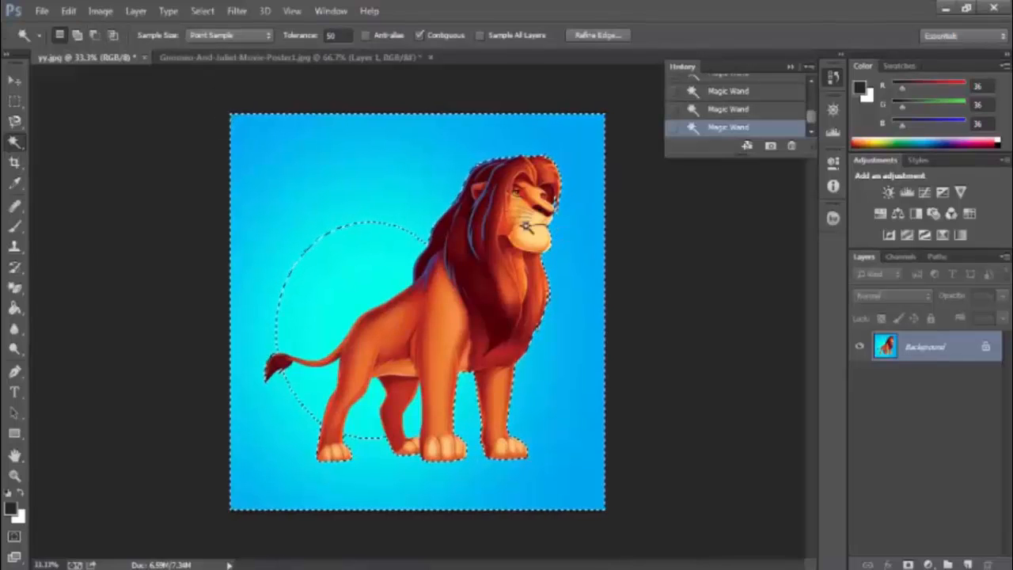
left_click(76, 35)
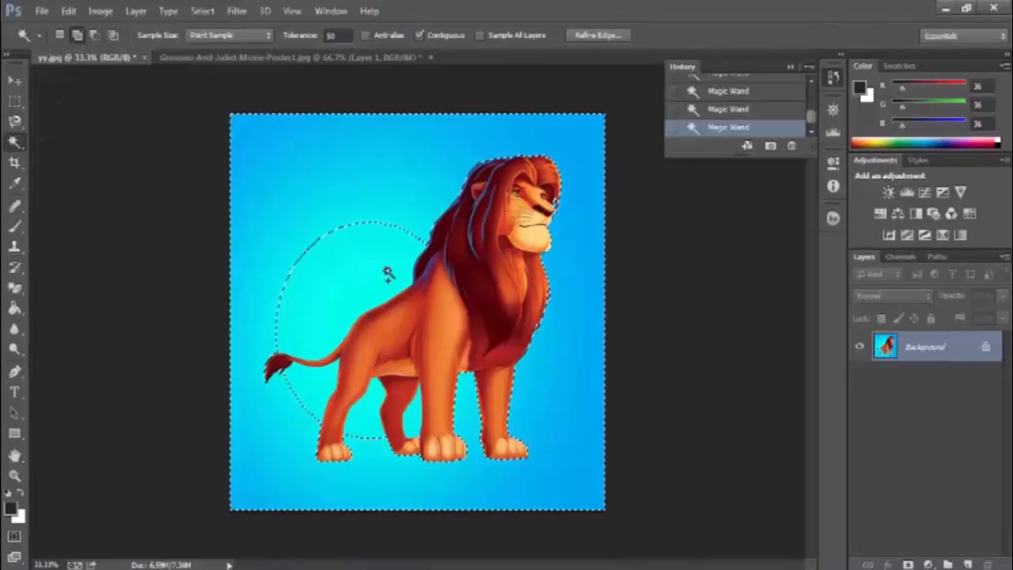
left_click(363, 262)
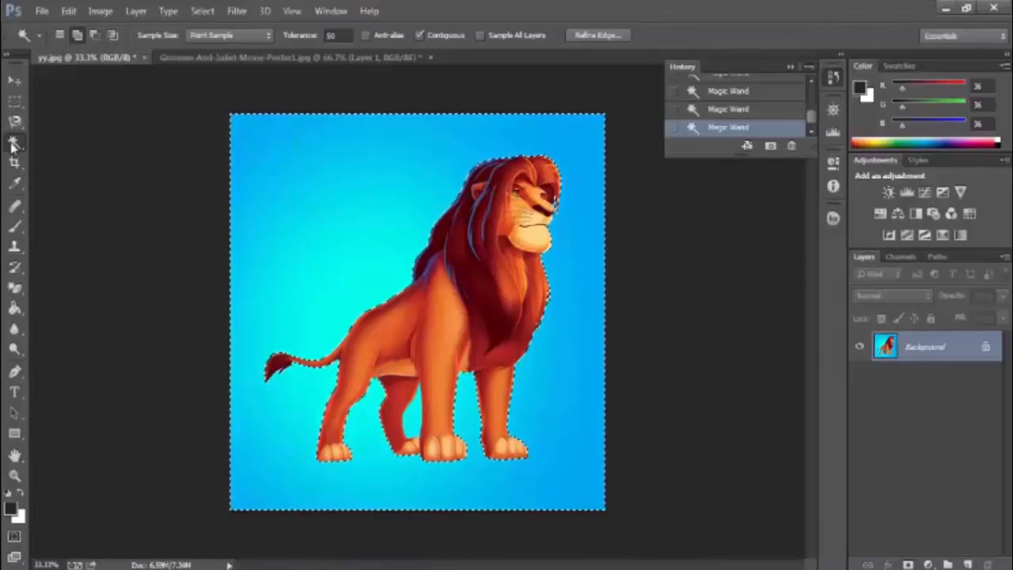
- Clear the selection and reselect the blue background with the Magic Wand and Sample All Layers enabled
right_click(261, 143)
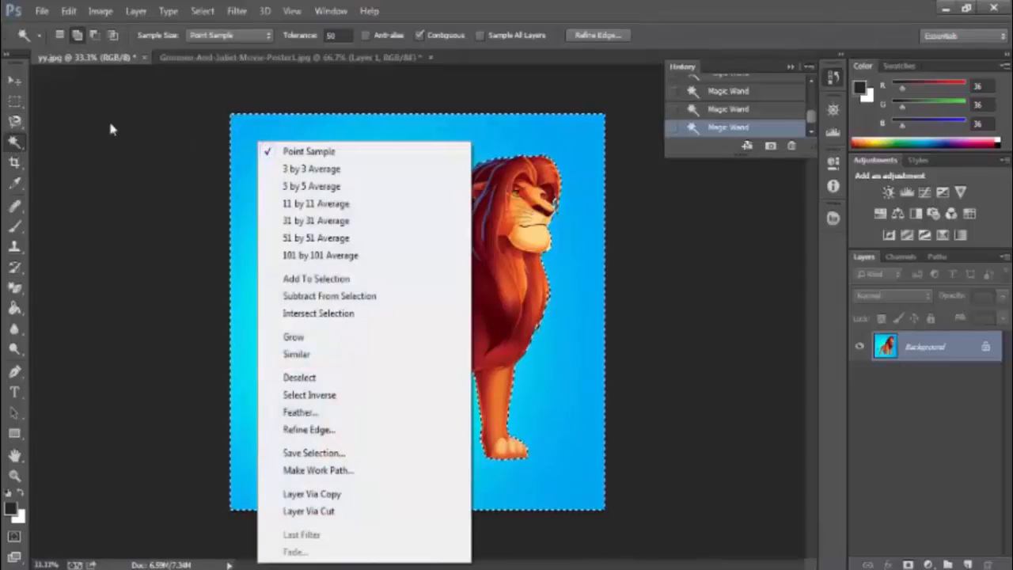
left_click(365, 131)
left_click(173, 103)
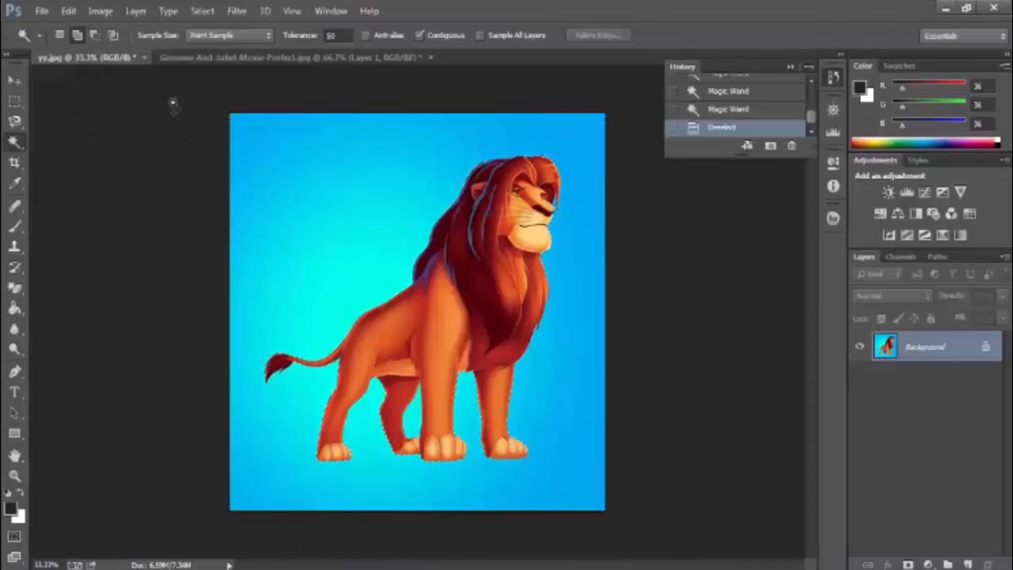
left_click(326, 173)
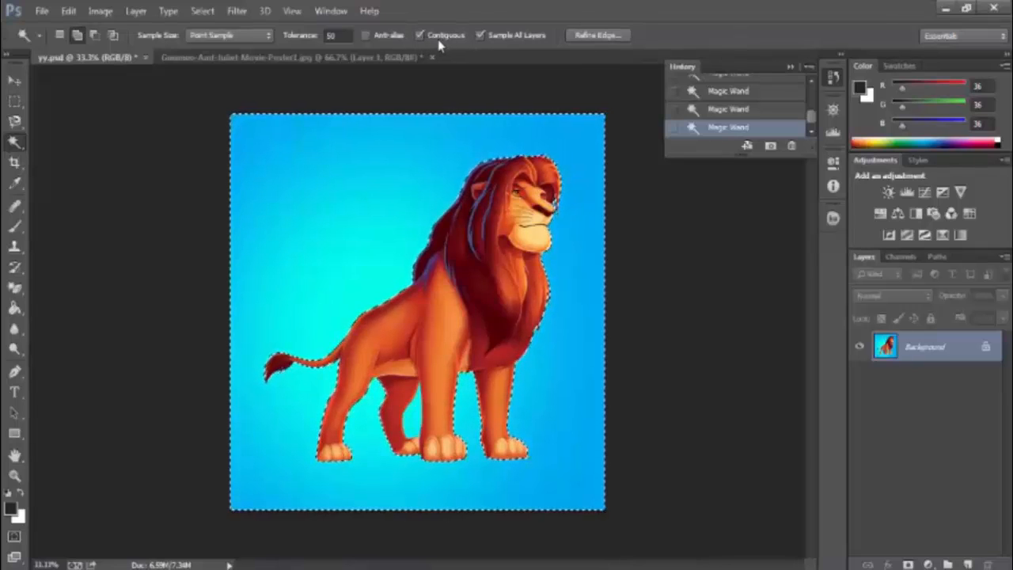
- Deselect, sample the background above the lion's back with Contiguous enabled, then revert to the deselected state
right_click(373, 199)
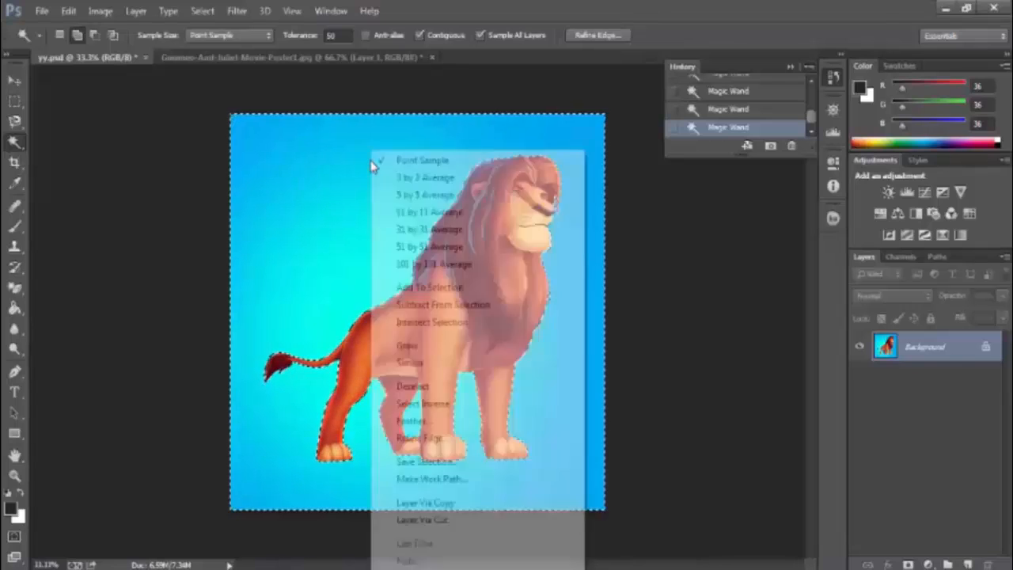
key("ctrl+d")
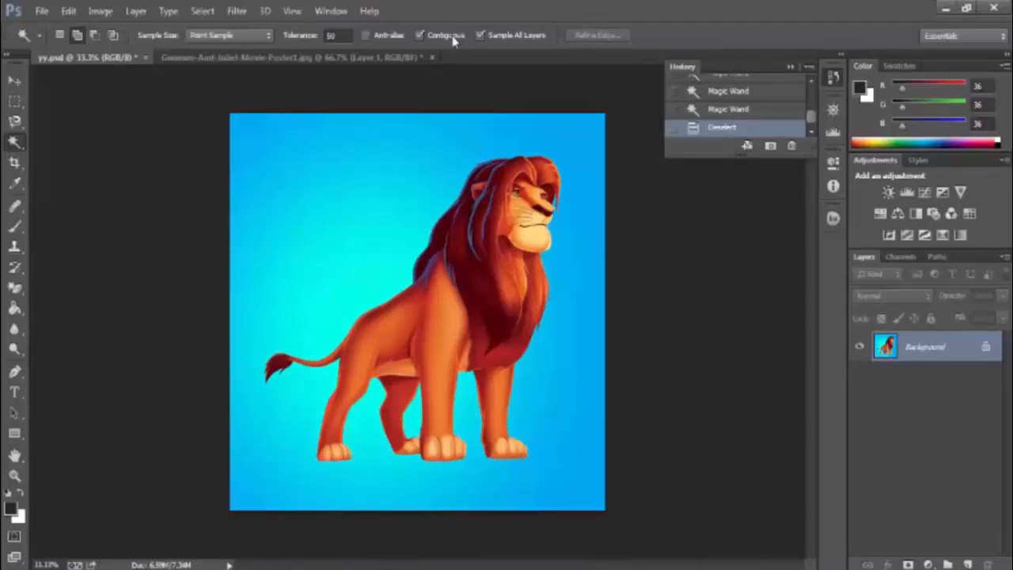
left_click(363, 176)
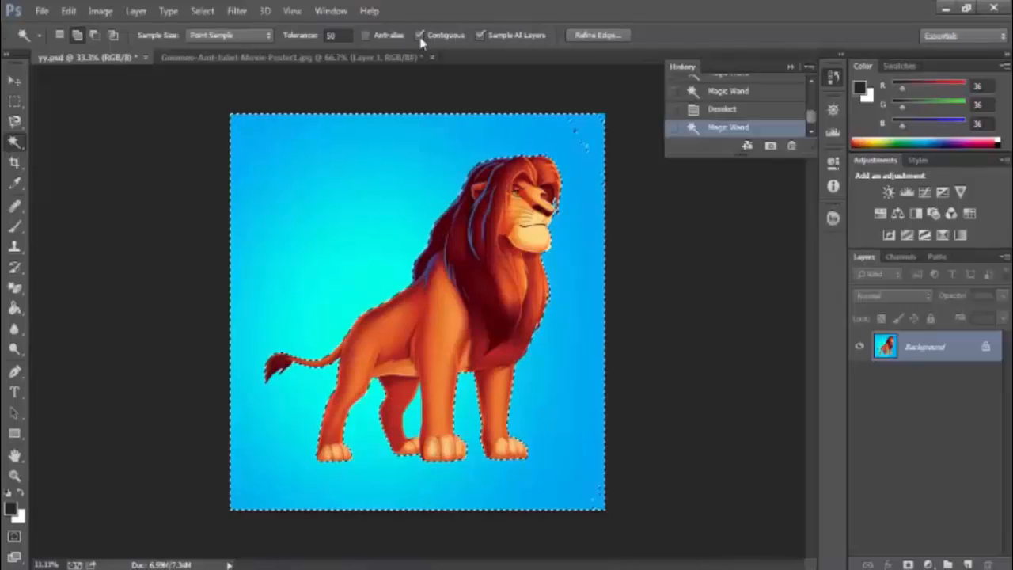
left_click(699, 115)
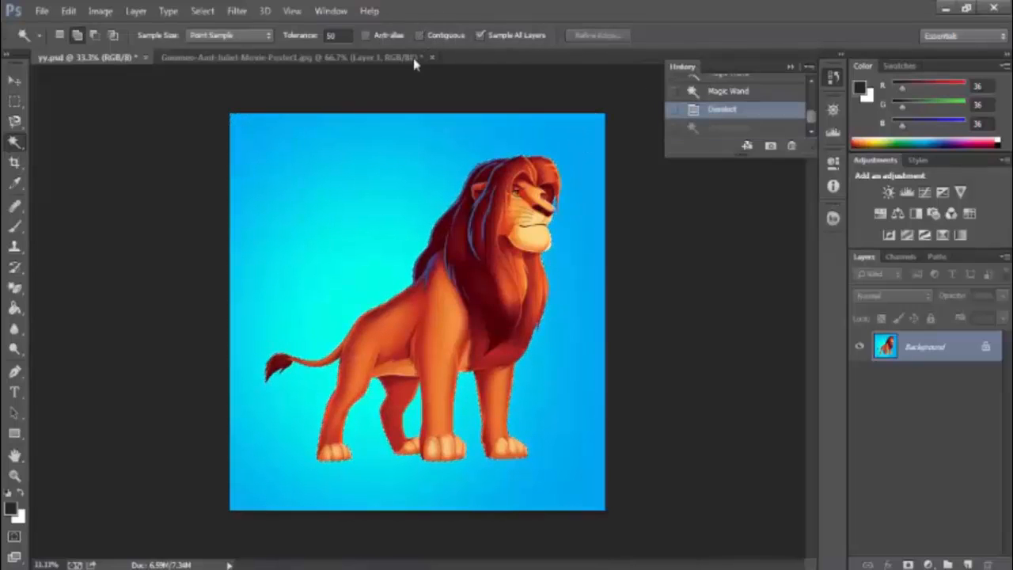
- With Contiguous off, select the blue background, add the lower-right corner's darker blue, then revert to the deselected state
left_click(369, 188)
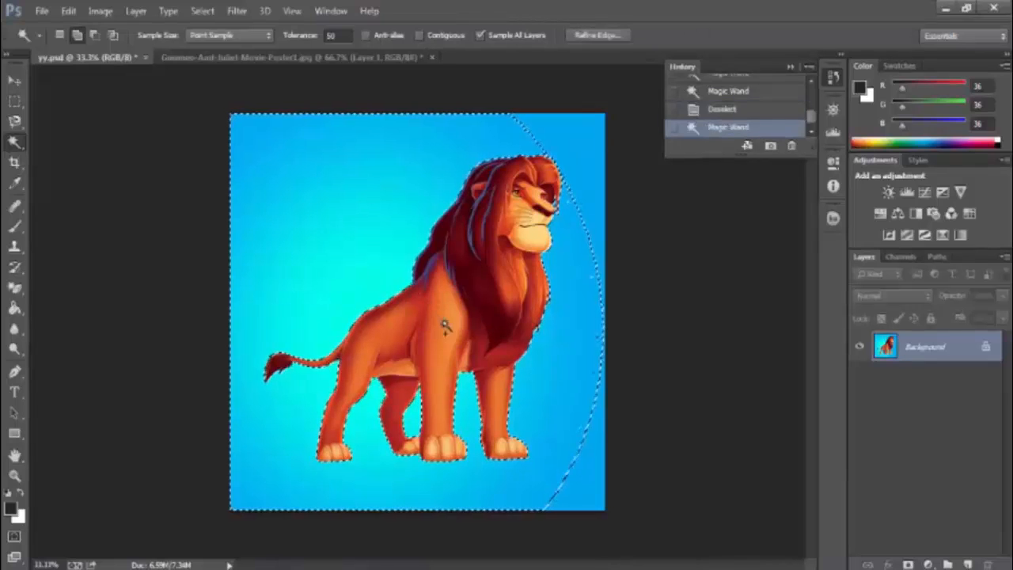
left_click(585, 469, "shift")
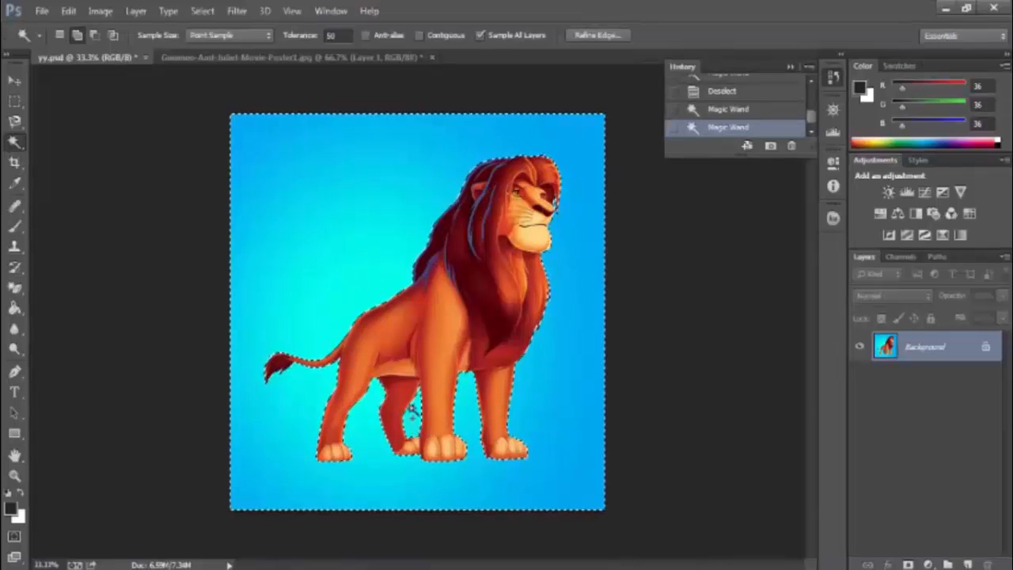
left_click(720, 92)
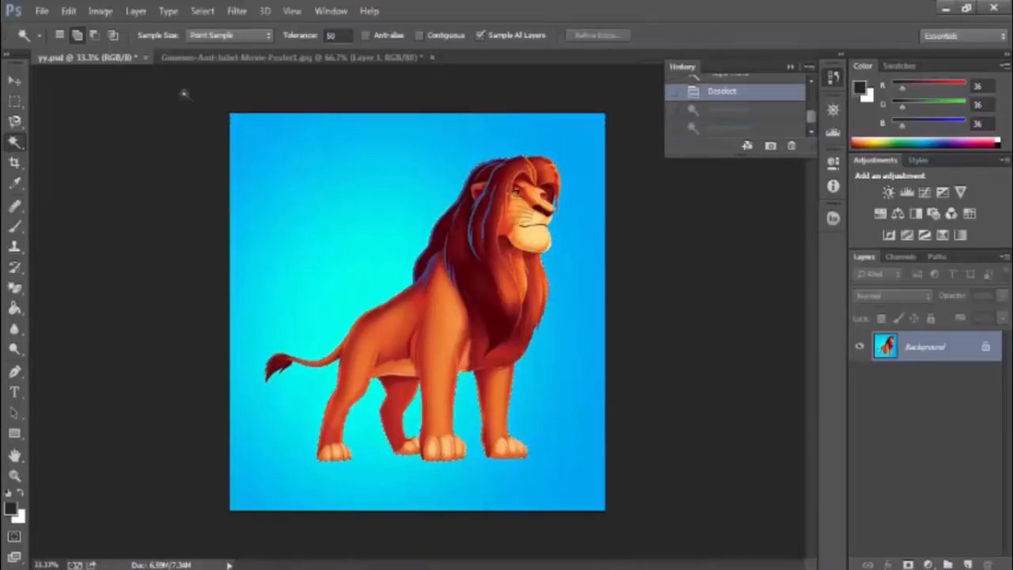
- Draw a small rectangular marquee in the upper-left part of the blue background and add a new empty layer
left_click(14, 104)
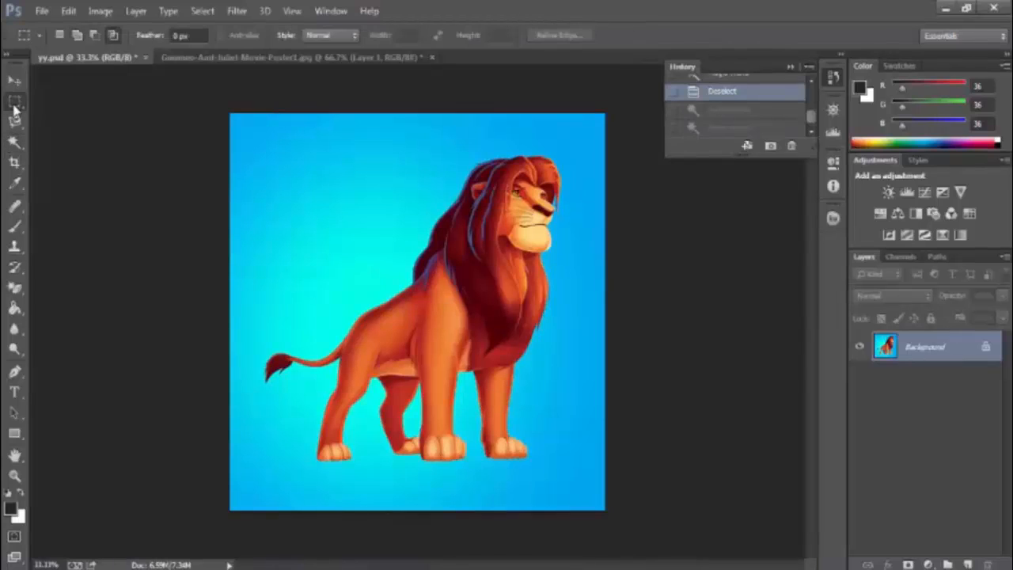
left_click_drag(262, 158, 335, 200)
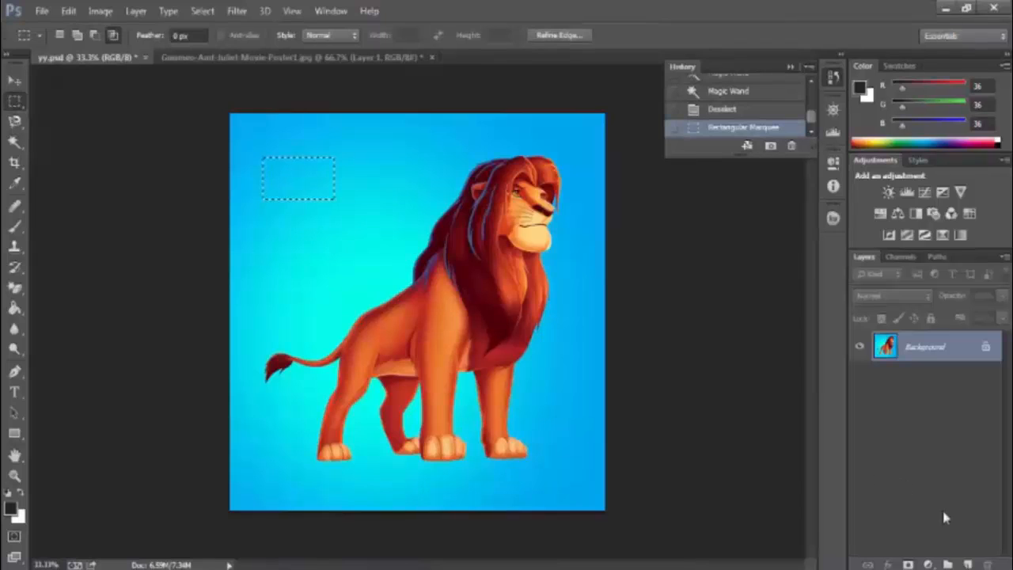
left_click(969, 564)
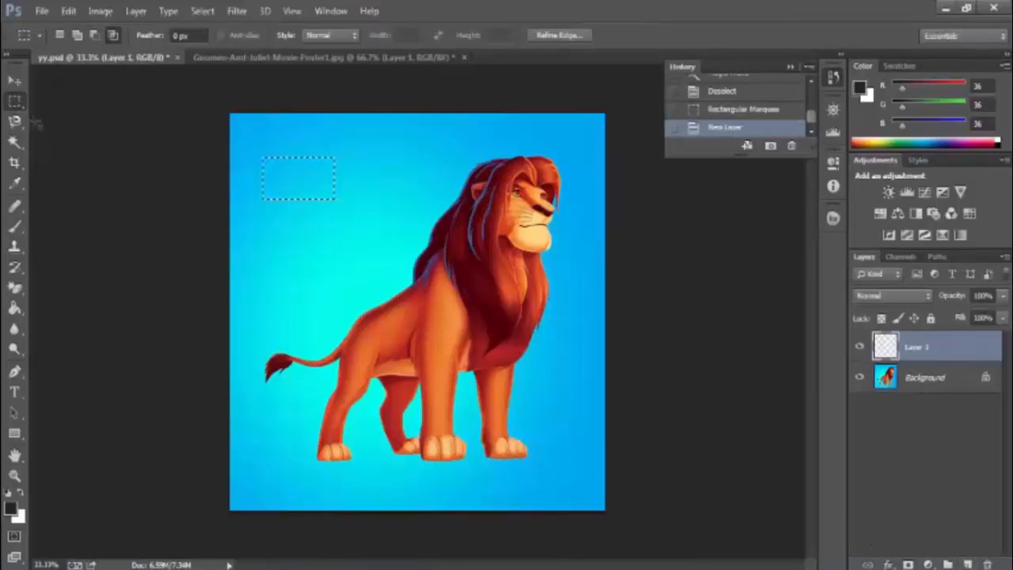
- Fill the rectangular selection with Background Color at 100% opacity in Normal mode, then deselect
right_click(308, 174)
left_click(346, 401)
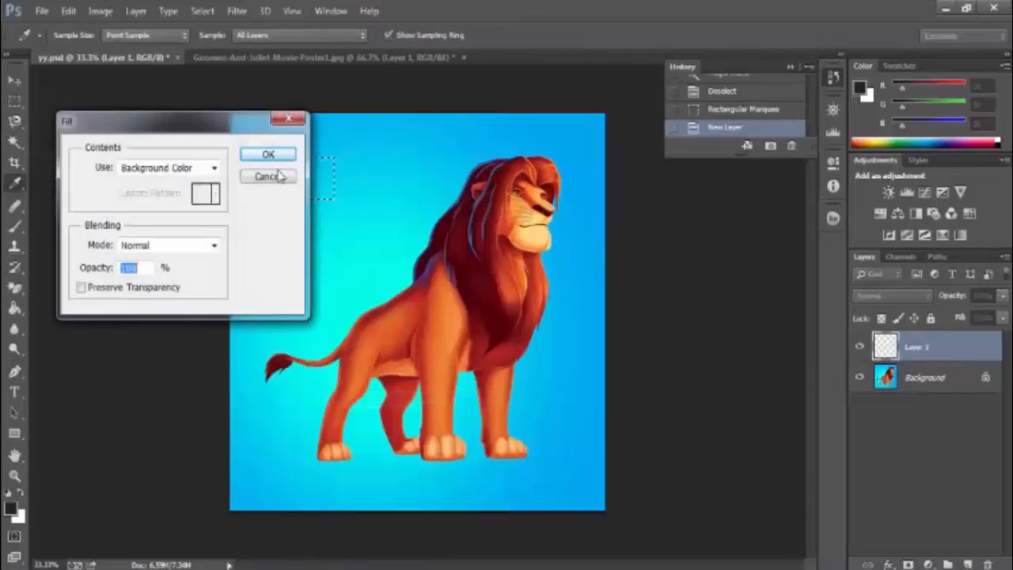
left_click(271, 154)
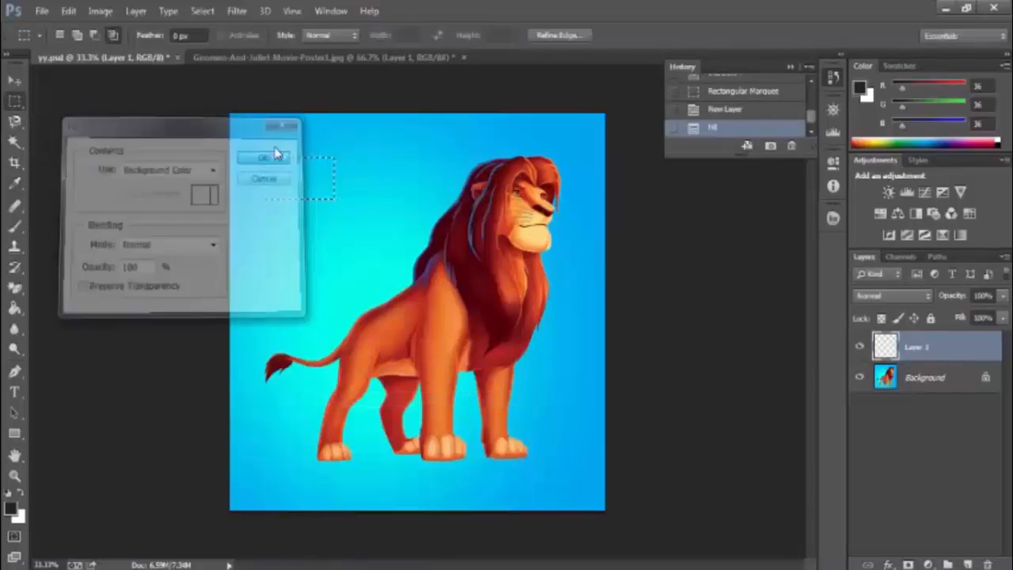
right_click(377, 177)
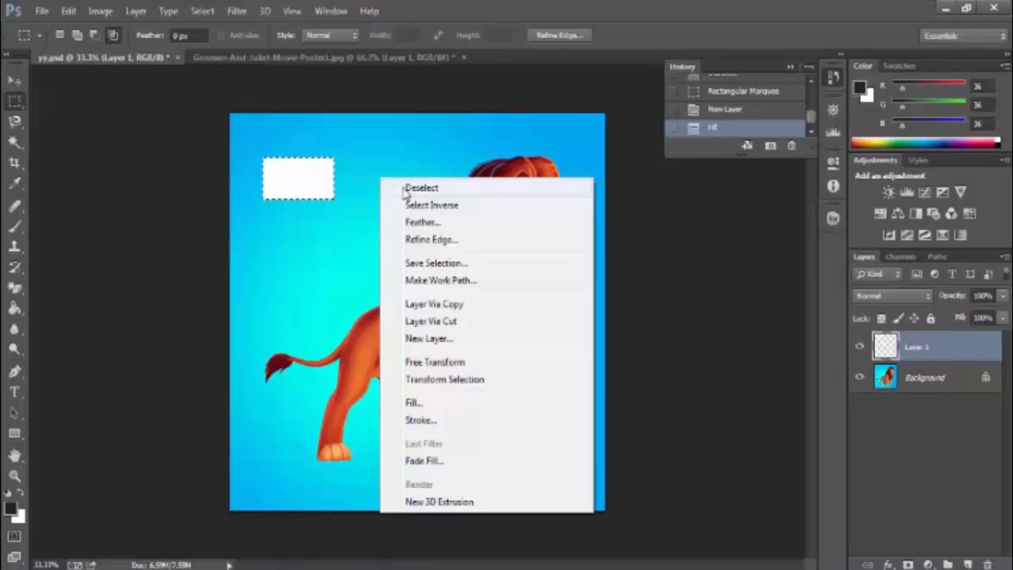
left_click(403, 191)
- Draw a thin rectangular marquee overlapping the white rectangle's right edge, fill it with Background Color, and deselect
left_click_drag(326, 169, 397, 186)
right_click(380, 182)
left_click(415, 406)
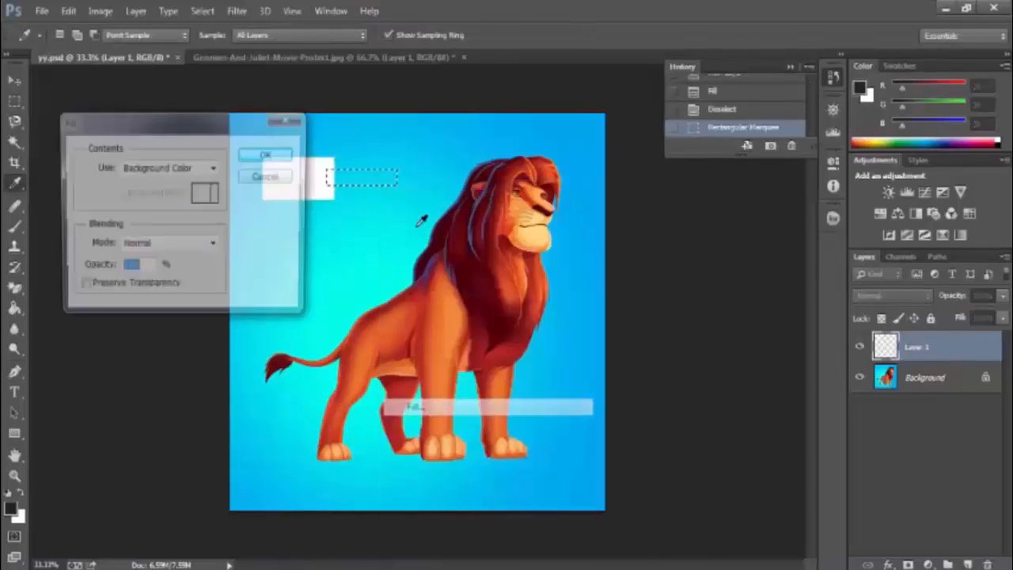
left_click(267, 155)
right_click(393, 144)
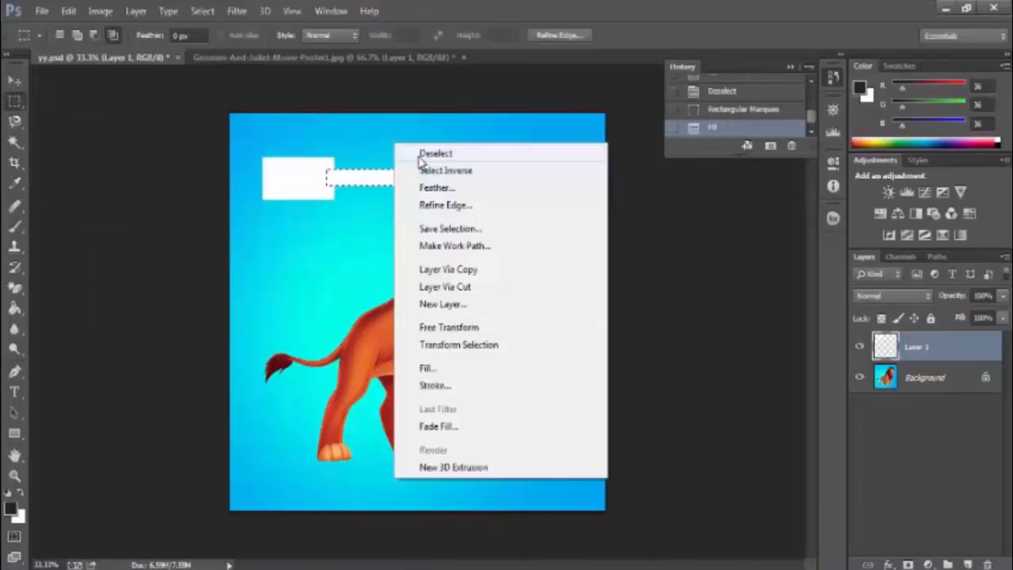
left_click(419, 152)
- Draw a rectangular marquee over the right end of the thin white bar, fill it with Background Color, and deselect
left_click_drag(393, 143, 456, 194)
right_click(428, 154)
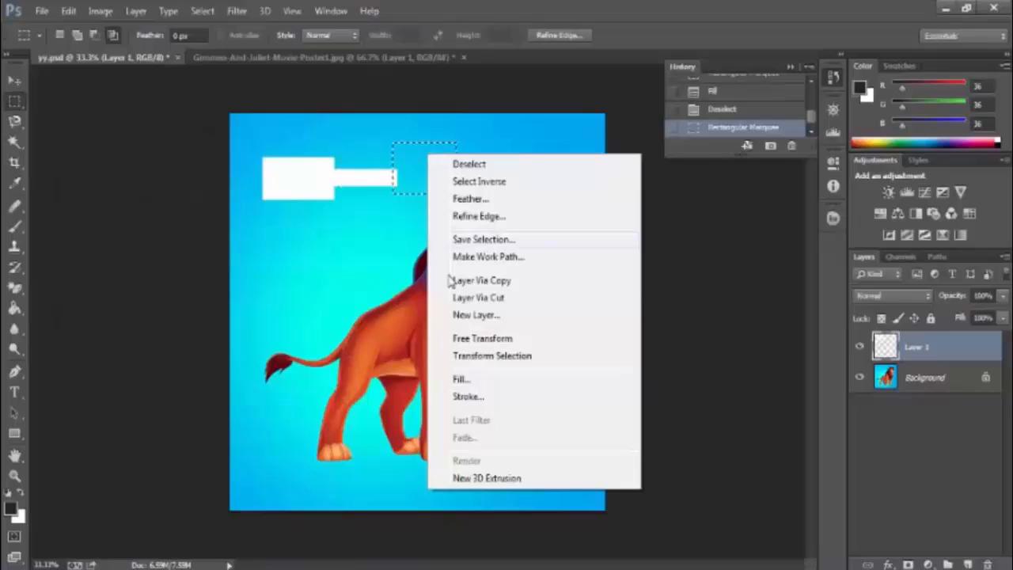
left_click(463, 380)
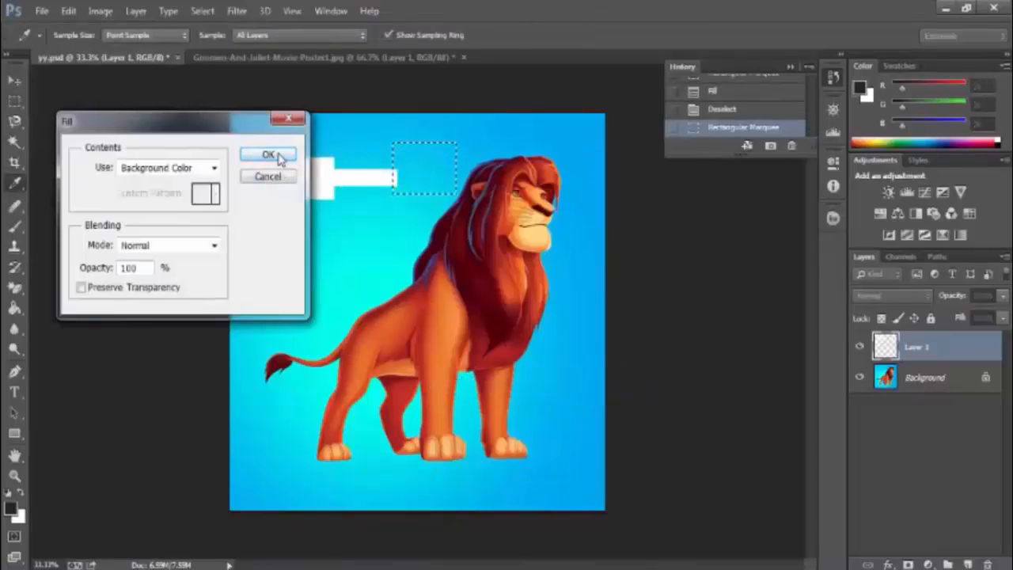
left_click(269, 154)
right_click(413, 207)
left_click(423, 212)
- Draw a separate rectangular marquee below the joined white shapes, fill it with Background Color at 100% opacity, and deselect
left_click_drag(366, 223, 286, 288)
right_click(328, 265)
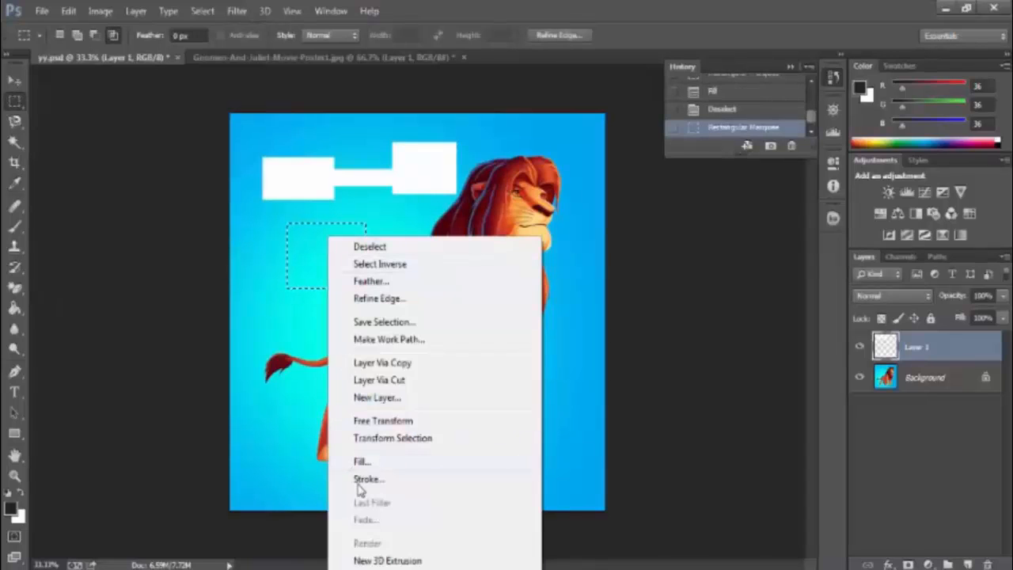
left_click(368, 461)
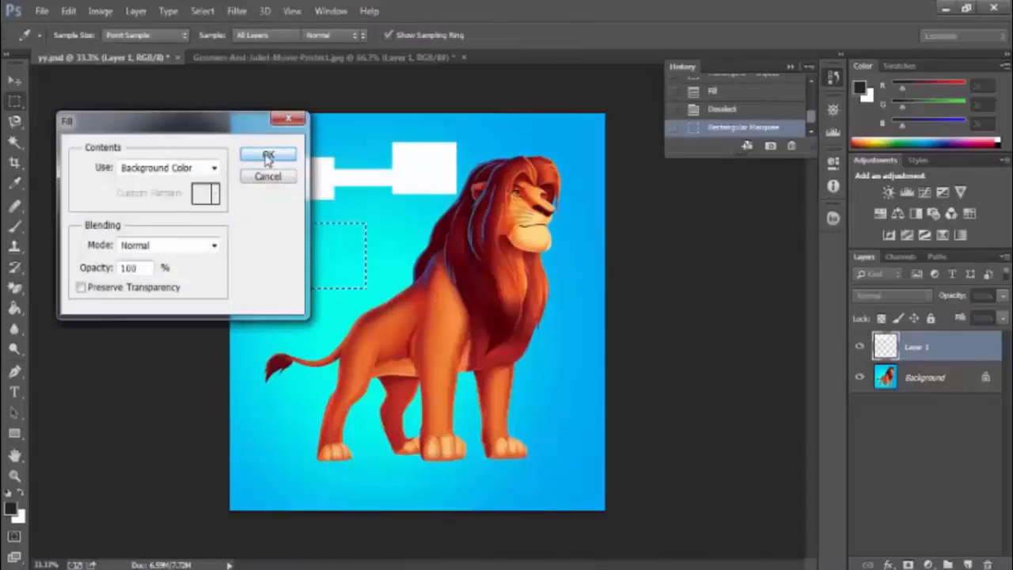
left_click(269, 156)
right_click(393, 176)
left_click(419, 175)
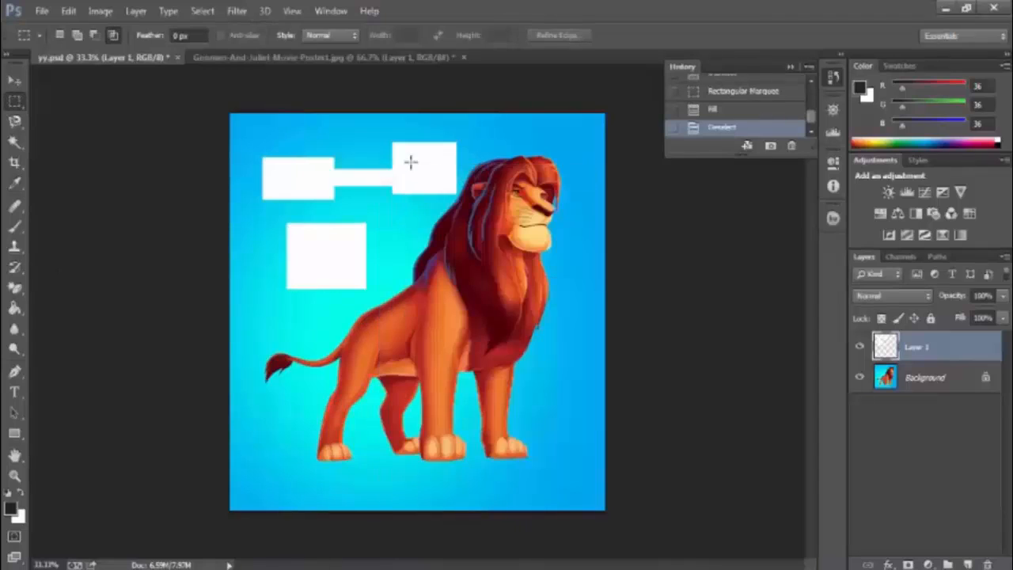
- Select the joined white rectangles using the Magic Wand with Contiguous on, then turn Contiguous off and deselect
left_click(20, 143)
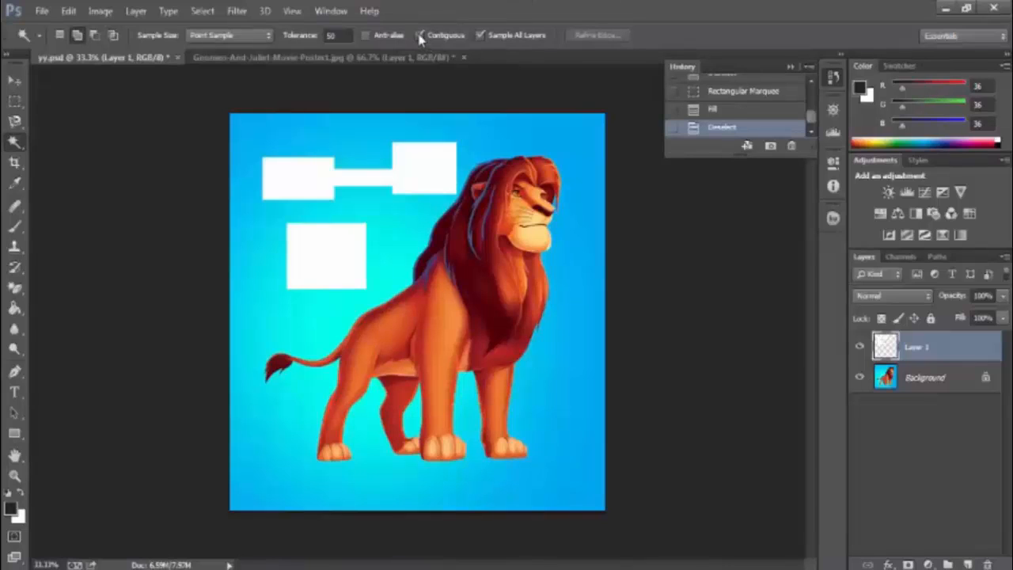
left_click(412, 165)
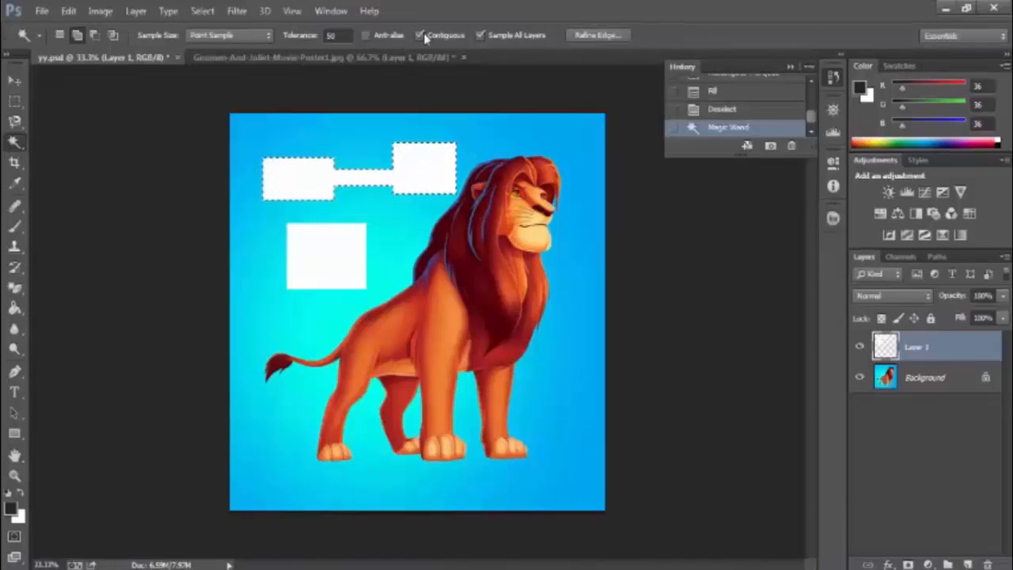
left_click(504, 96)
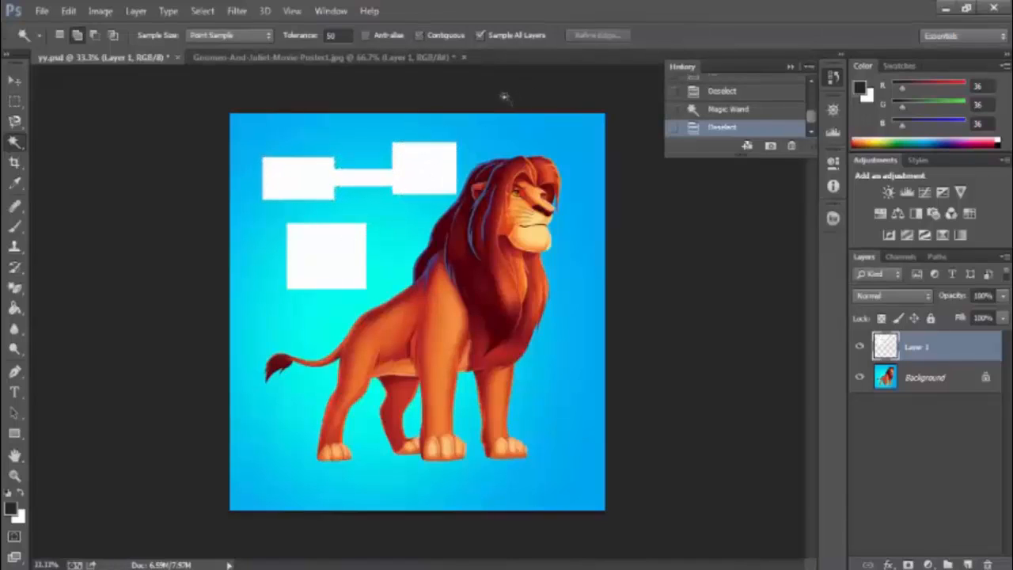
- With Contiguous off, select all the white shapes, clear them, deselect, and delete Layer 1
left_click(423, 176)
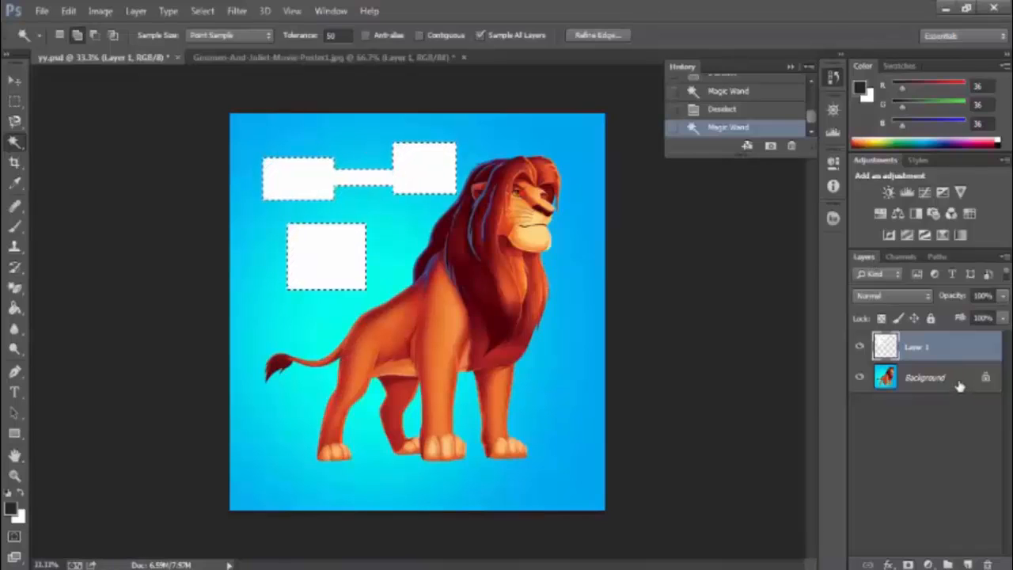
key("Delete")
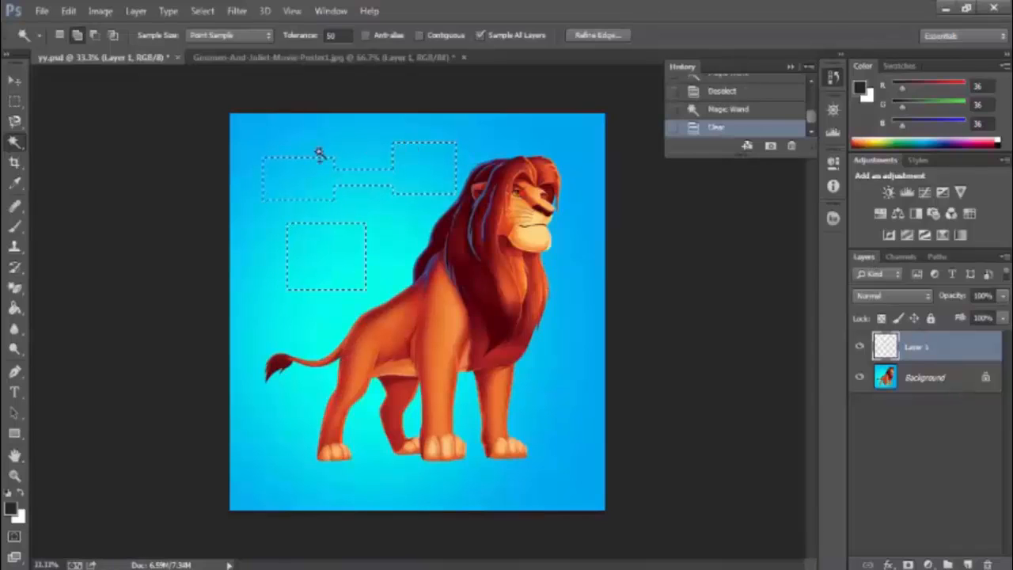
key("ctrl+d")
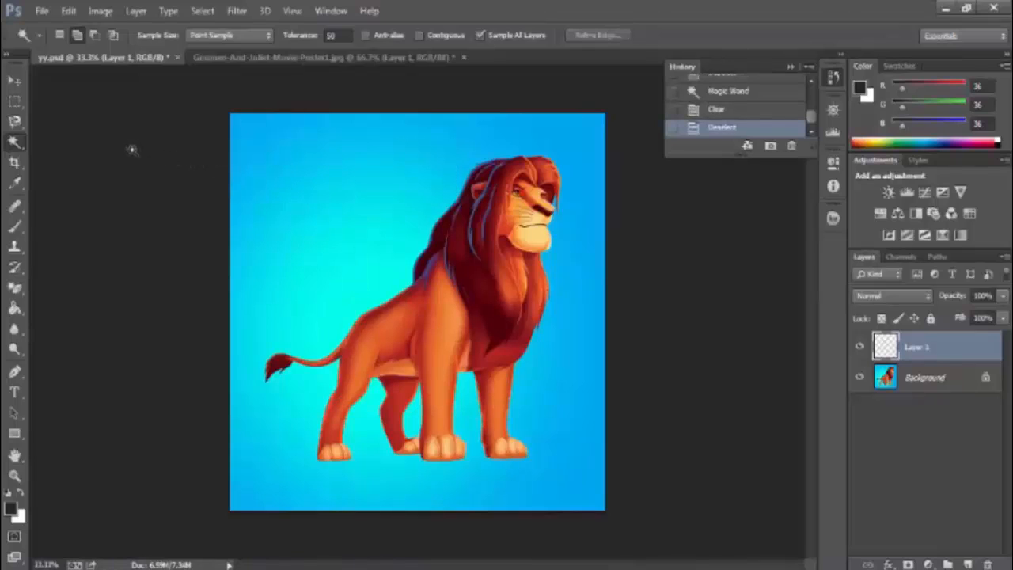
key("Delete")
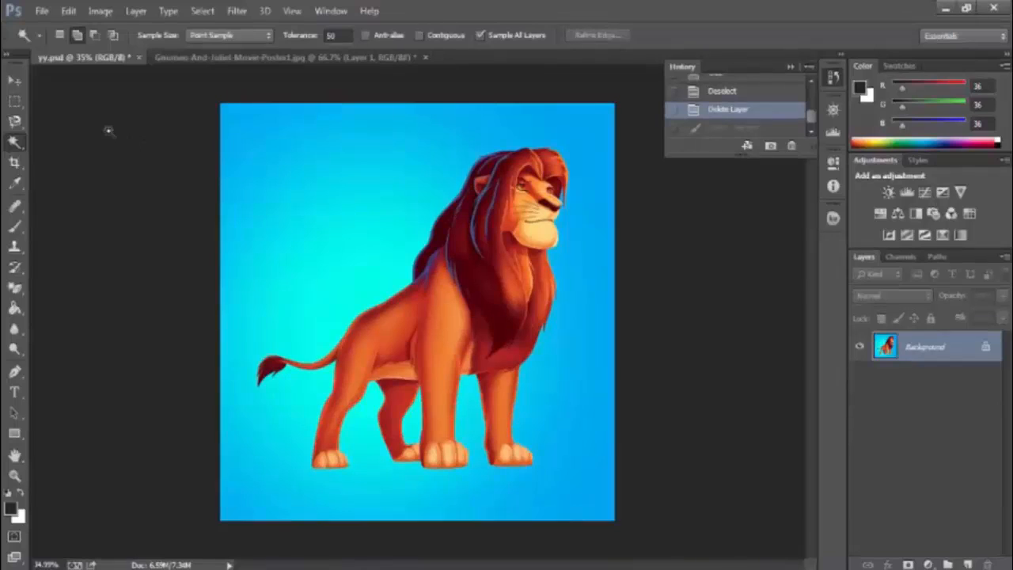
- Activate the Quick Selection tool and try different brush sizes, finishing at 92 px
right_click(13, 144)
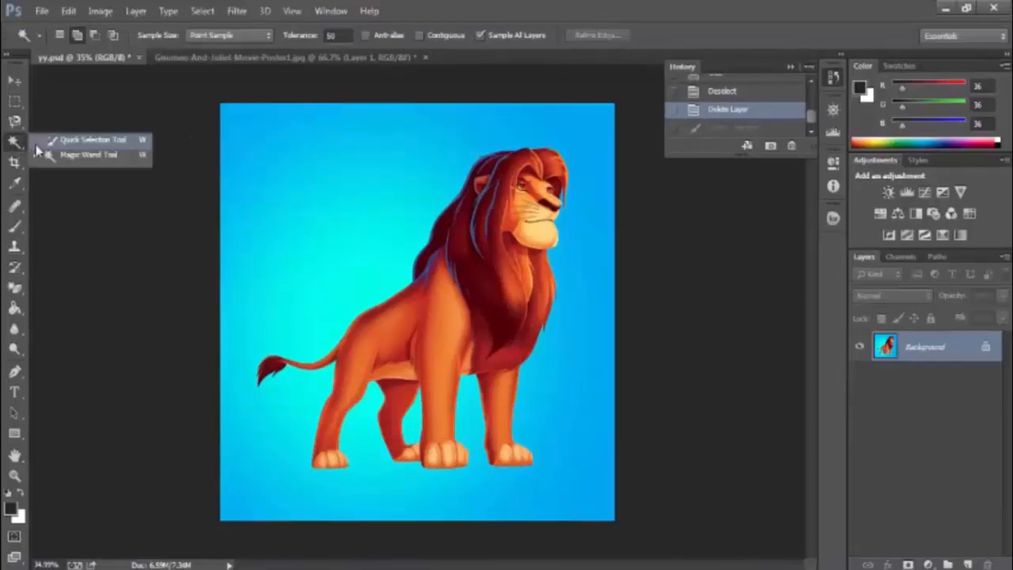
left_click(87, 141)
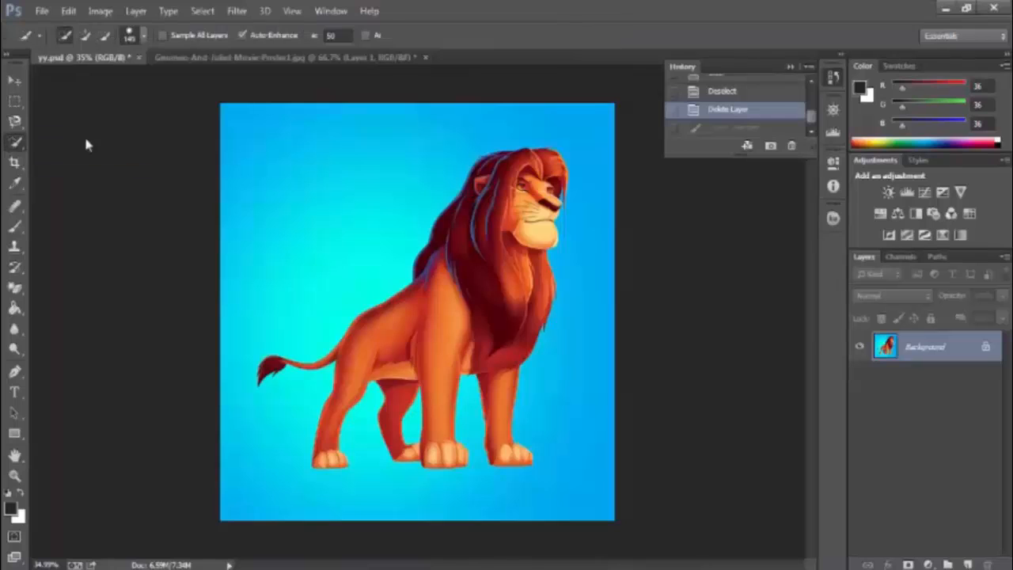
left_click(143, 35)
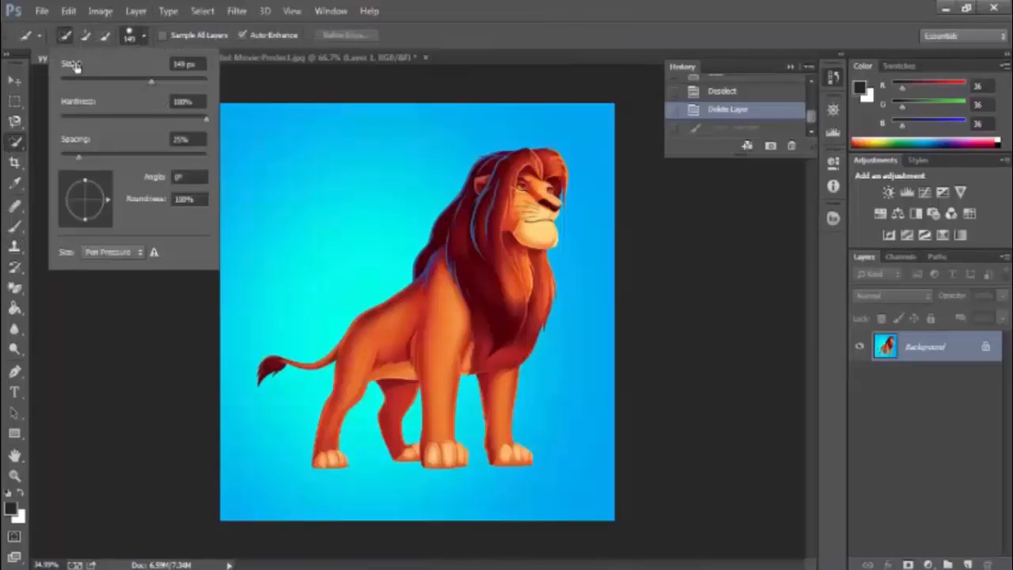
left_click_drag(150, 77, 152, 81)
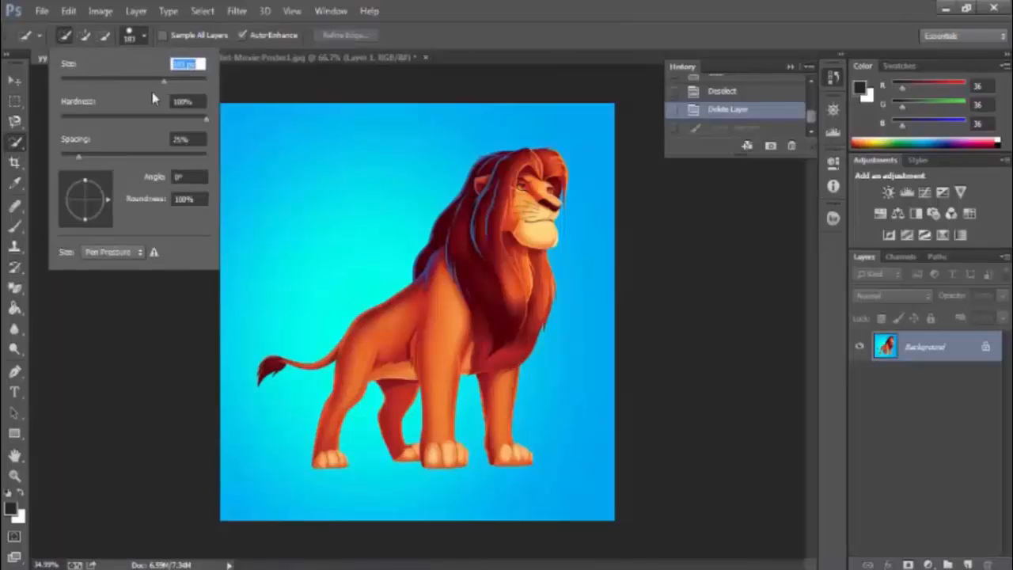
left_click_drag(192, 85, 123, 88)
key("]")
key("]")
key("]")
key("bracketright")
key("bracketright")
key("bracketleft")
- Add the top of the lion's head and mane with Quick Selection strokes to select the whole lion
left_click(528, 160)
left_click(525, 161)
mouse_move(523, 162)
left_mouse_down()
mouse_move(504, 184)
mouse_move(499, 169)
mouse_move(499, 181)
left_mouse_up()
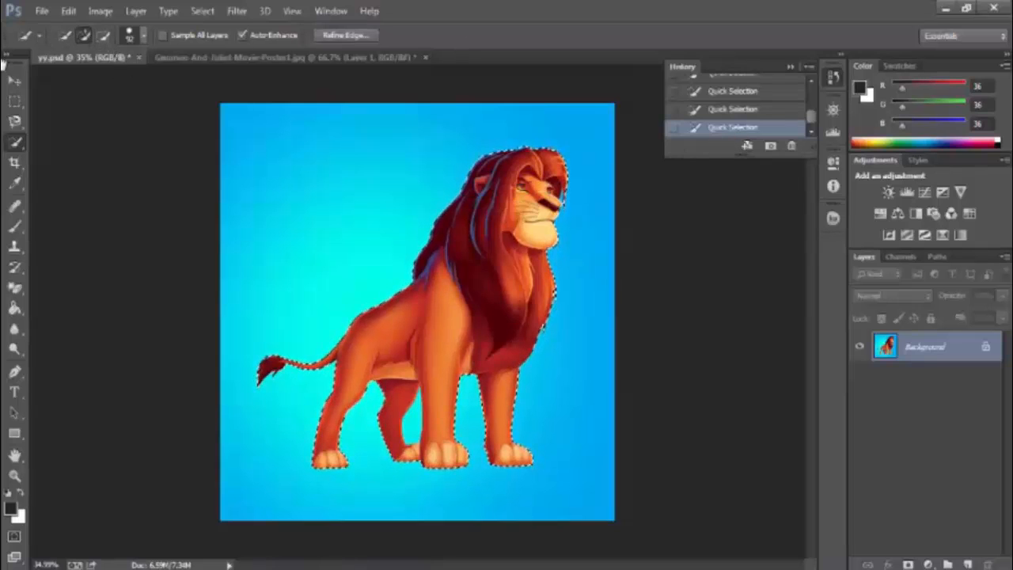
- Switch the Quick Selection tool to subtracting from the selection, then back to adding to it
left_click(103, 38)
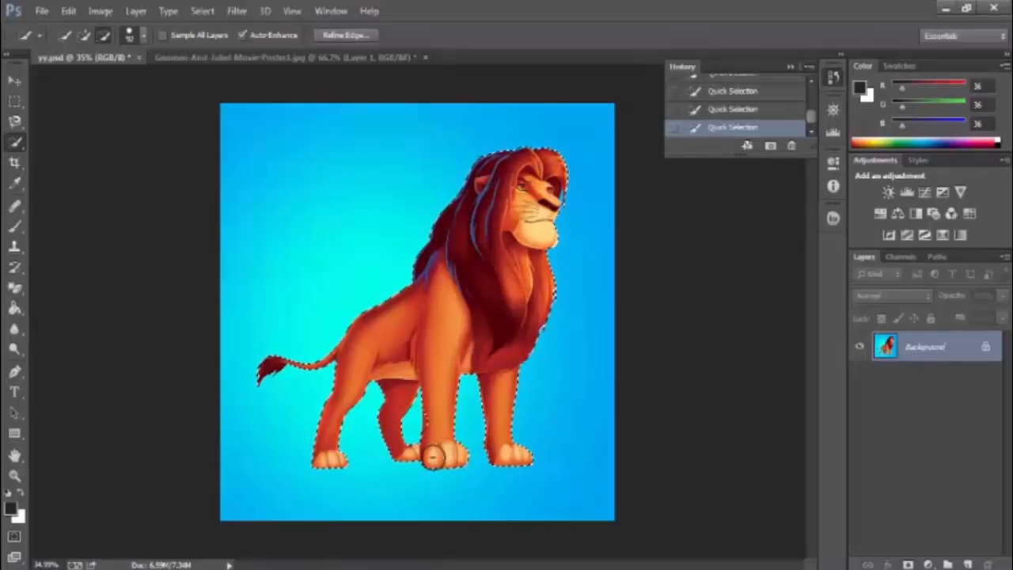
left_click(85, 38)
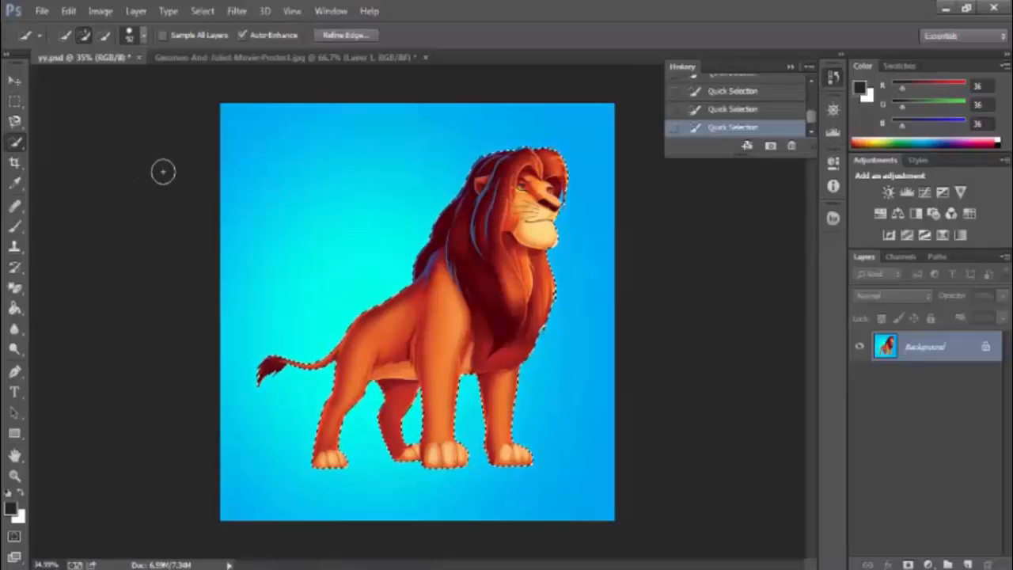
left_click(14, 147)
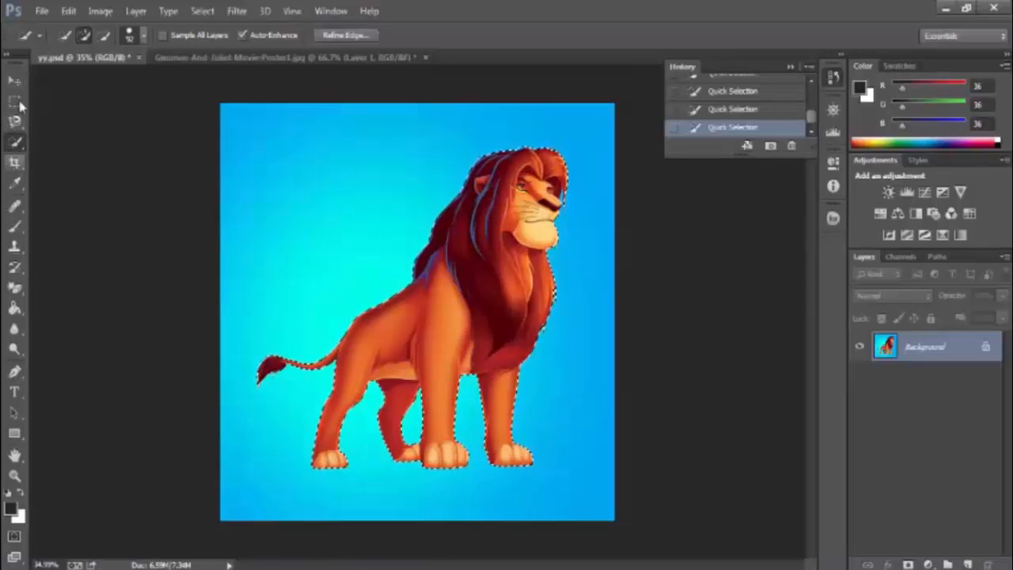
- Step back through the history to the earlier Quick Selection state in which the mane's front tuft is unselected
left_click(730, 110)
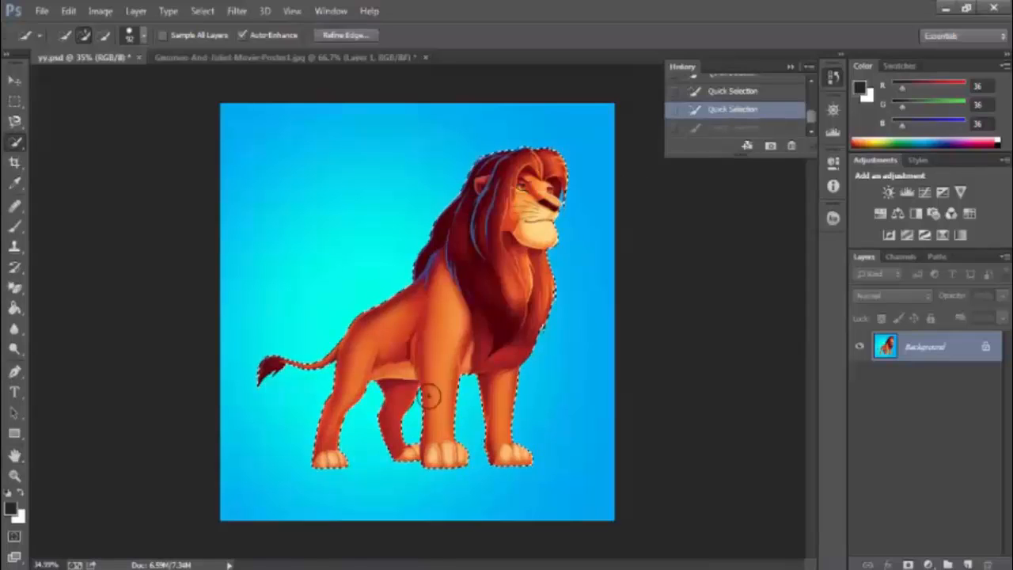
scroll(751, 135, "down", 1)
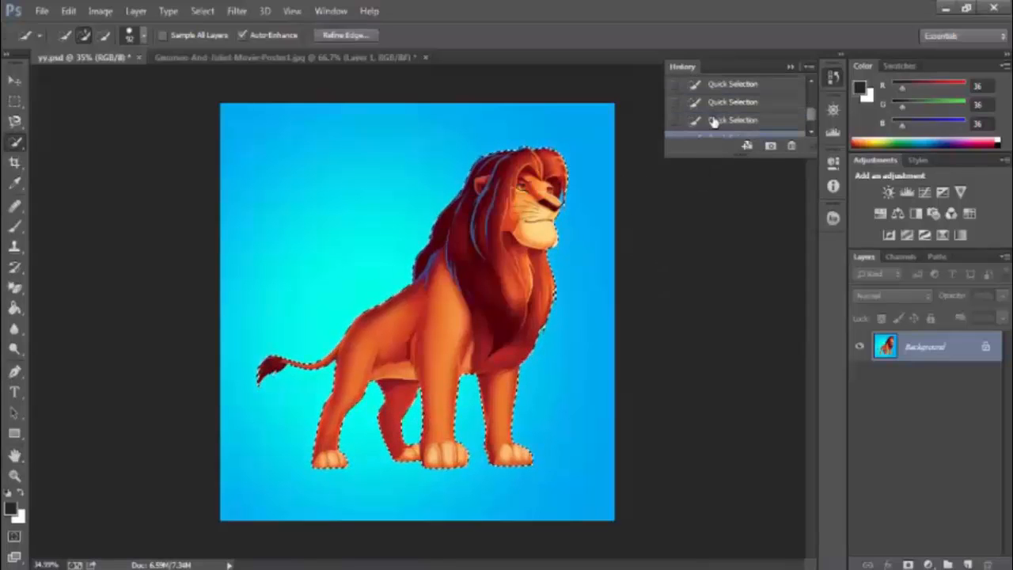
left_click(714, 121)
left_click(715, 106)
scroll(715, 107, "up", 1)
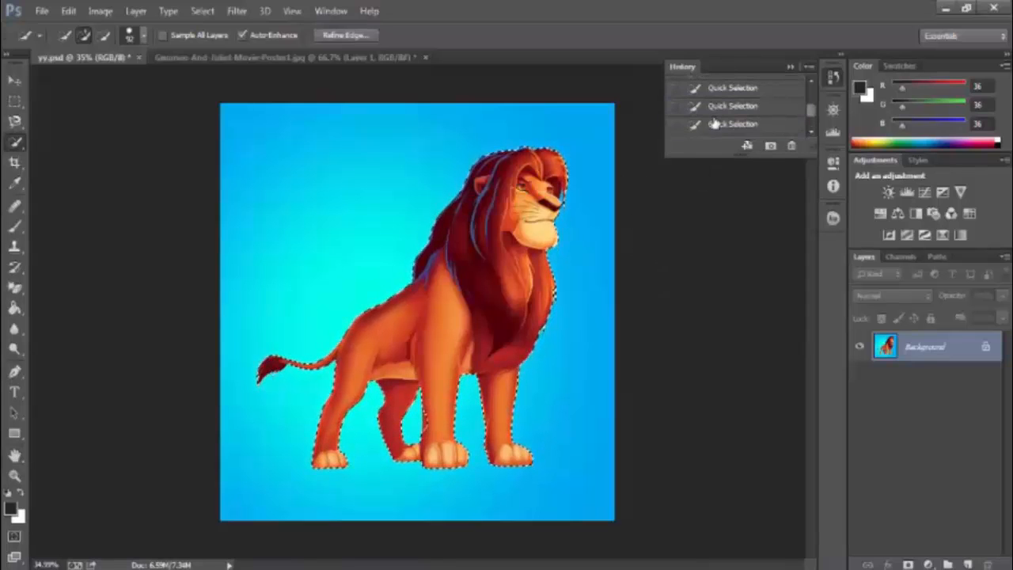
left_click(715, 123)
left_click(720, 104)
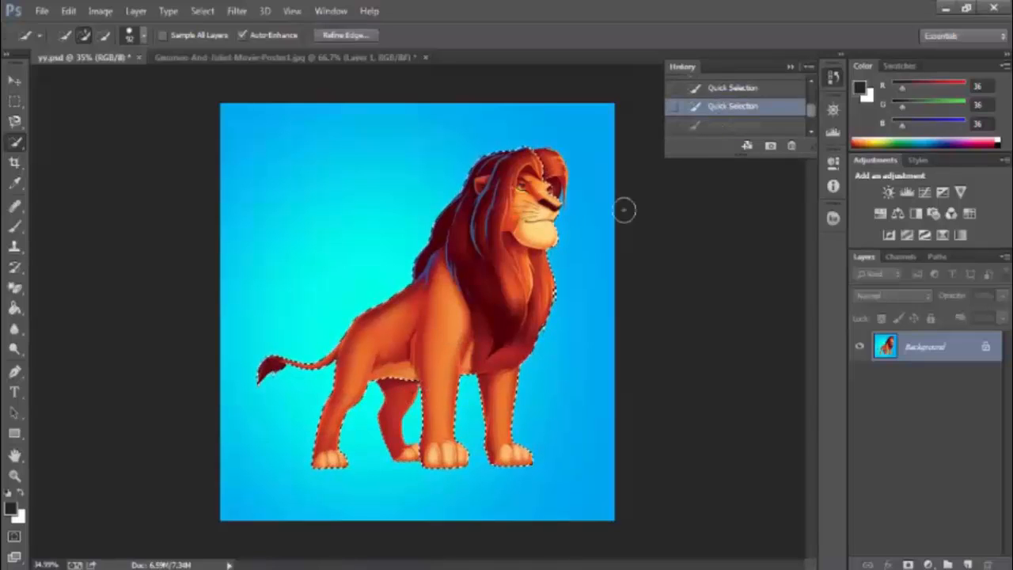
left_click(716, 127)
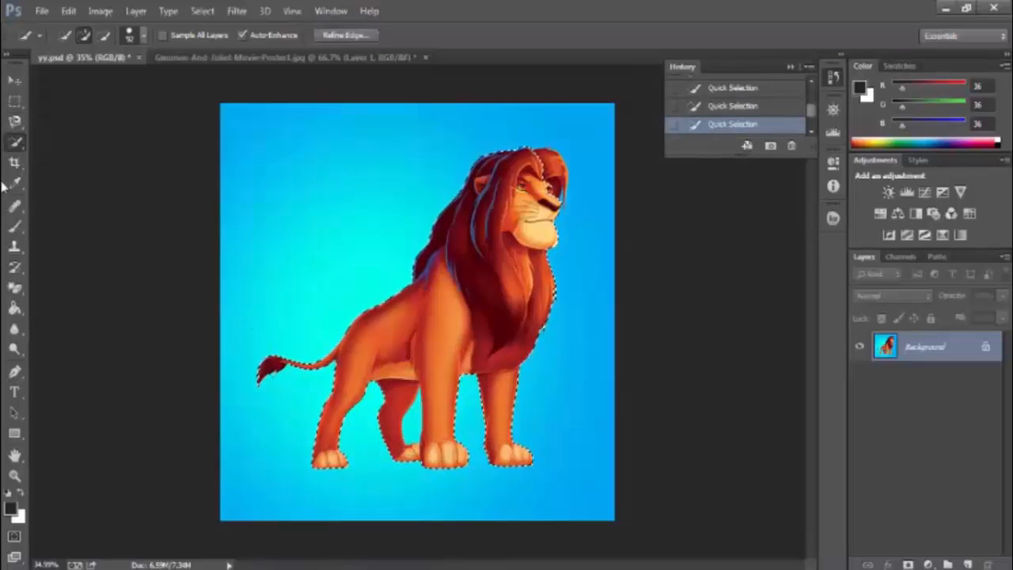
- Subtract the blue background gap between the lion's legs from the selection with the Magic Wand
right_click(16, 143)
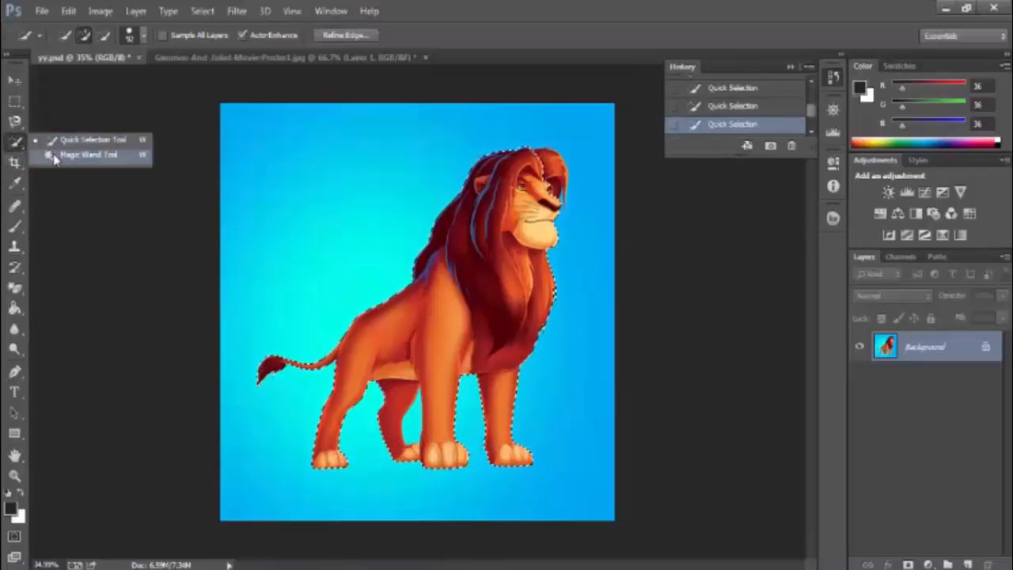
left_click(79, 154)
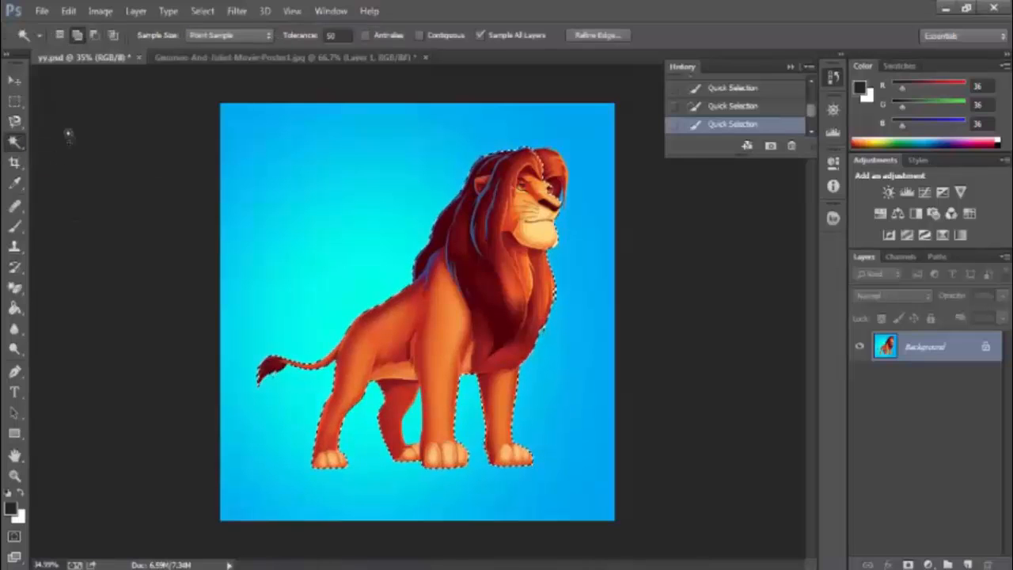
left_click(95, 36)
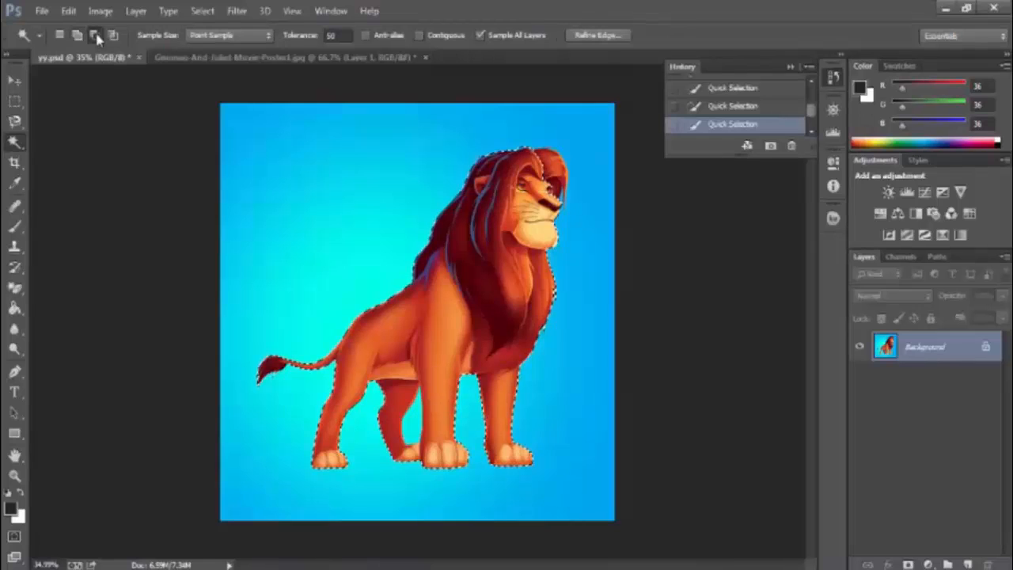
left_click(415, 428)
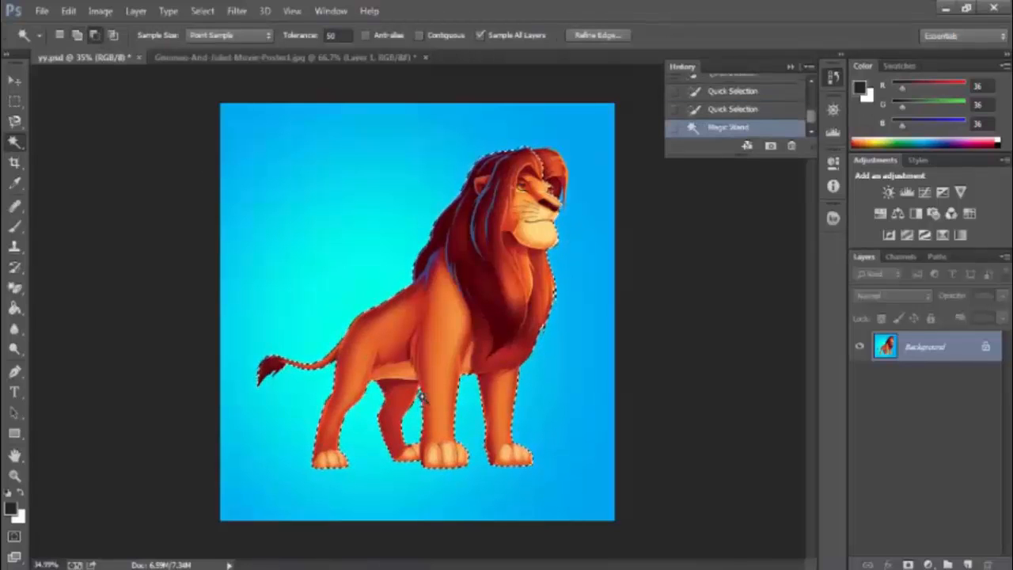
- Return to the Quick Selection tool and open Refine Edge for the lion selection
left_click(11, 145)
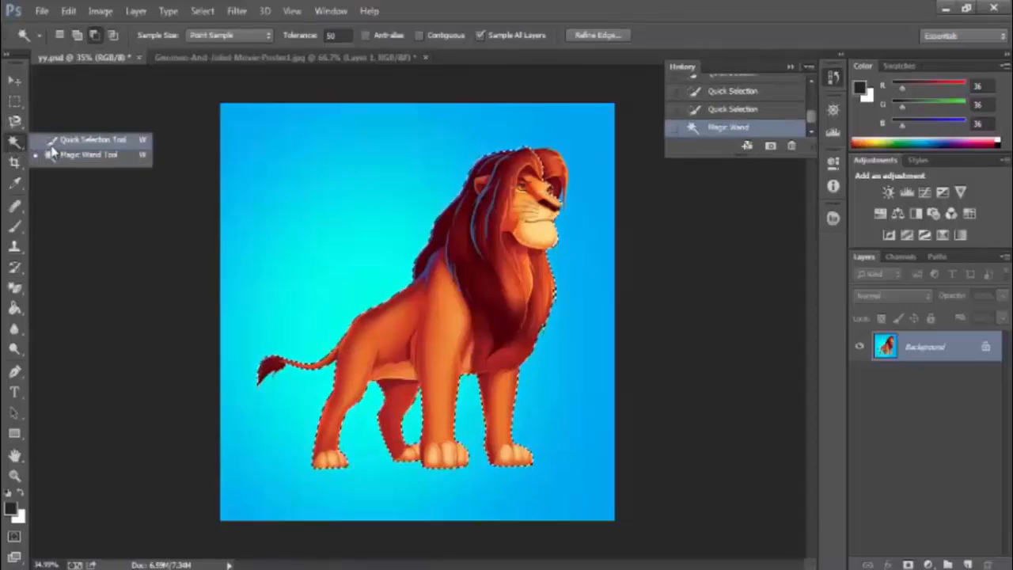
left_click(79, 139)
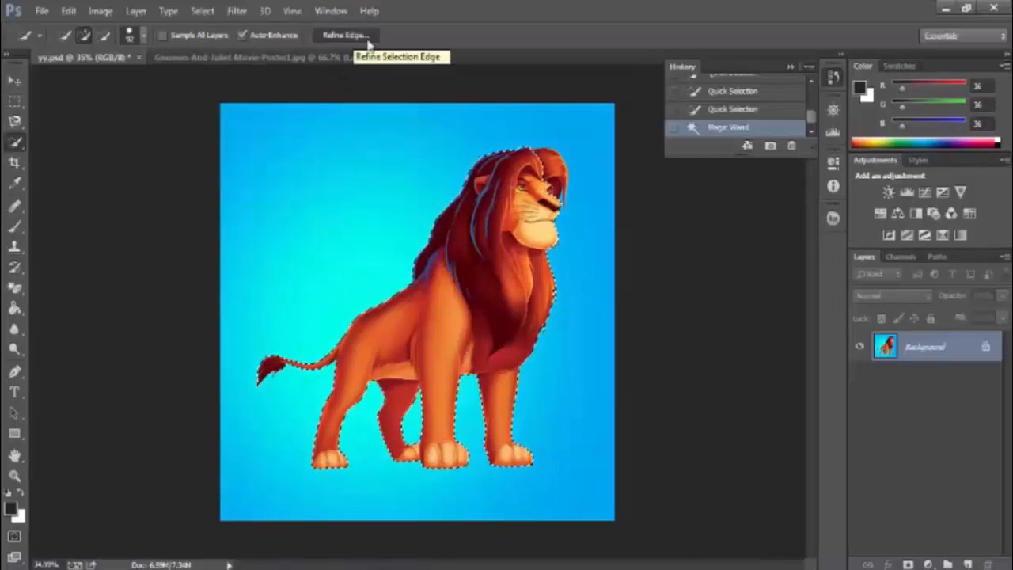
right_click(480, 302)
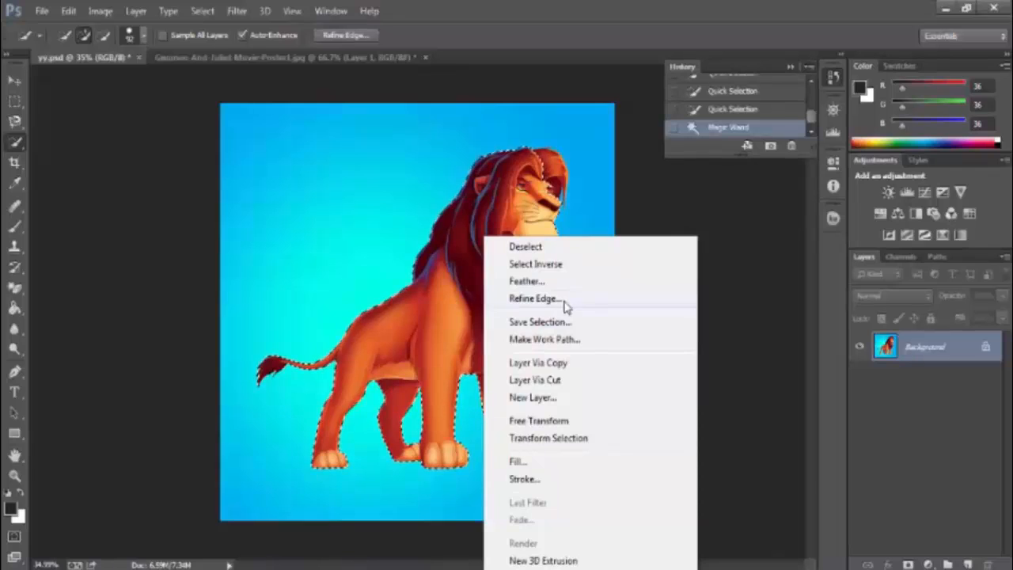
left_click(345, 44)
left_click(346, 39)
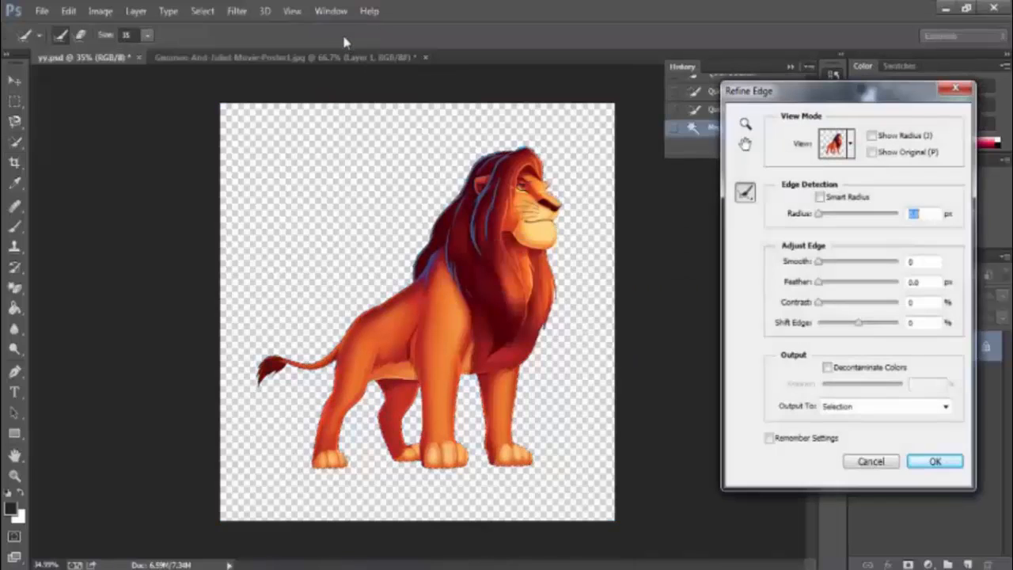
- Preview the lion selection in the different Refine Edge view modes, including Reveal Layer, and look over the output choices
left_click(852, 144)
left_click(852, 146)
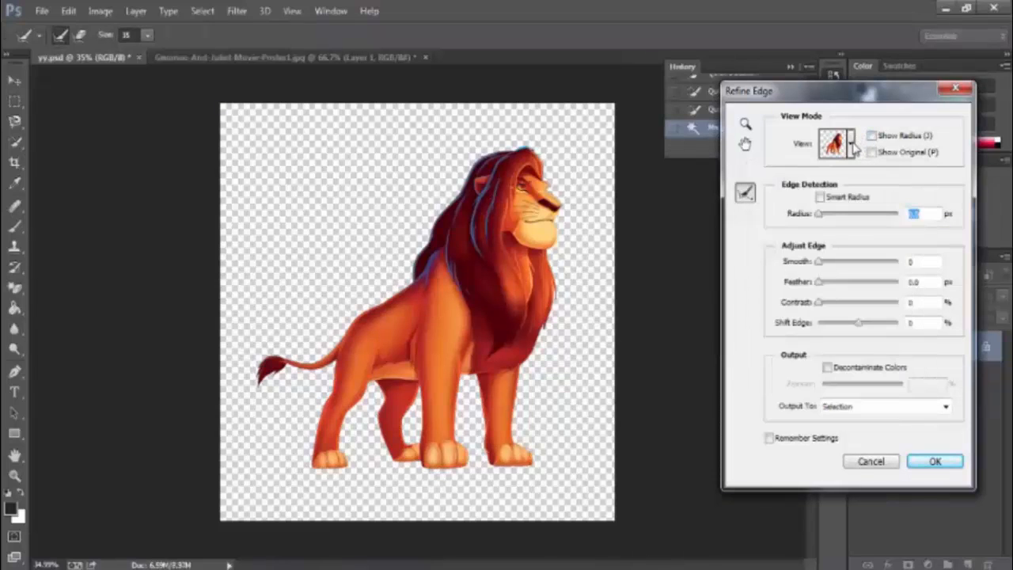
left_click(853, 145)
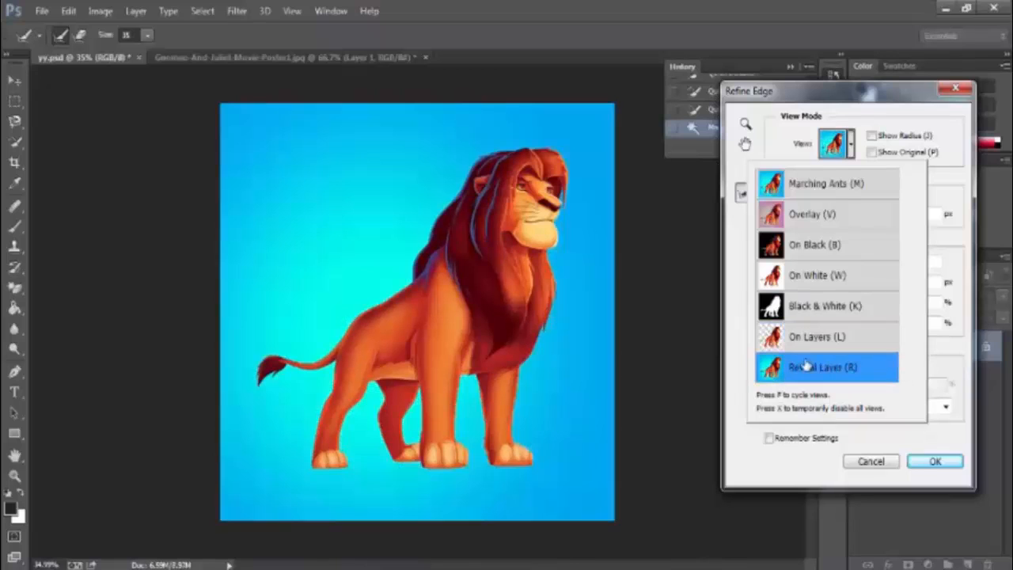
left_click(950, 408)
mouse_move(821, 218)
left_mouse_down()
mouse_move(866, 218)
mouse_move(820, 223)
left_mouse_up()
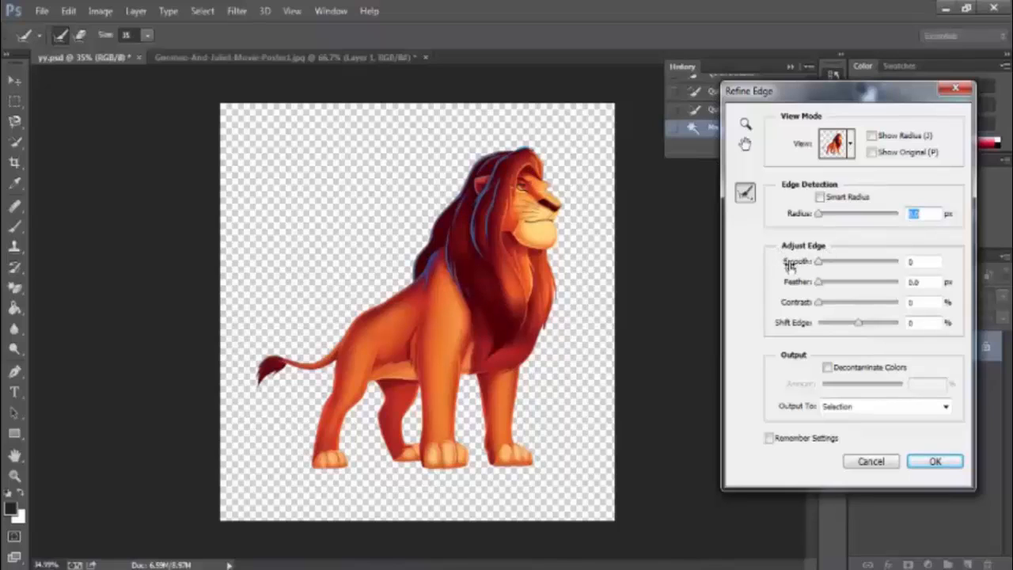
- Adjust the lion's selection edge with Smooth at 19, Contrast at 57% and Shift Edge at +100%
left_click_drag(821, 268, 793, 286)
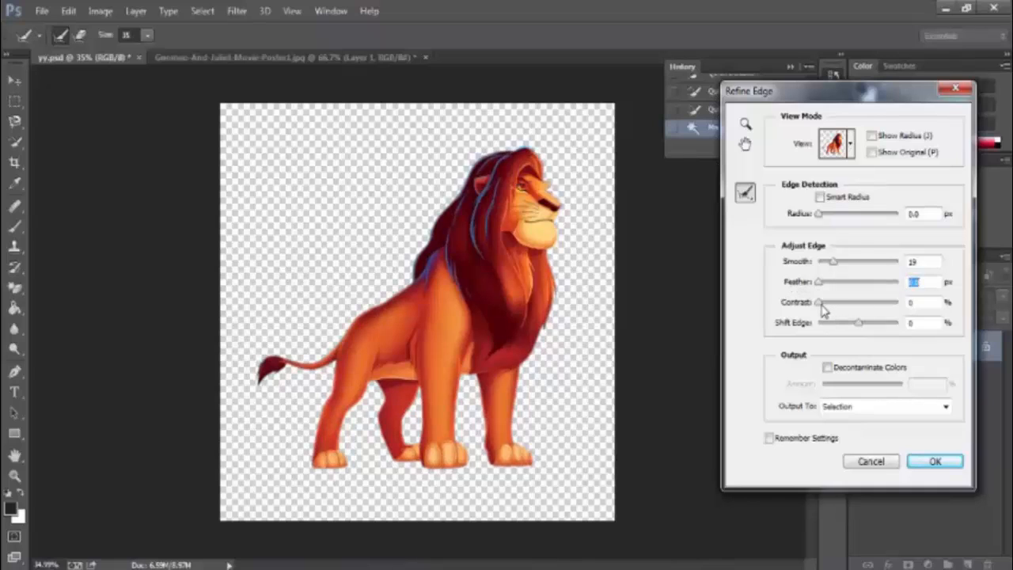
left_click_drag(823, 310, 864, 310)
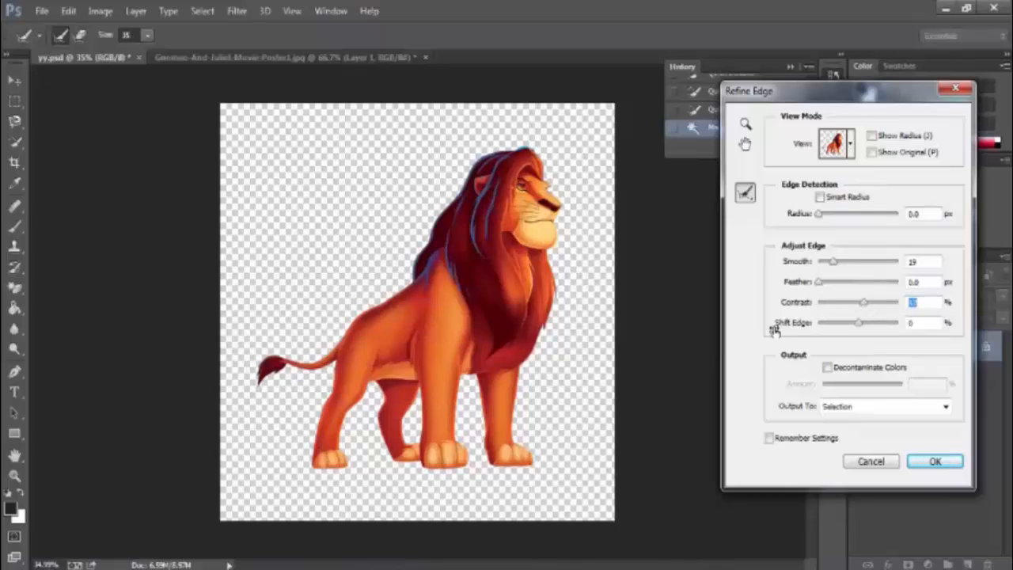
mouse_move(857, 324)
left_mouse_down()
mouse_move(840, 327)
mouse_move(869, 324)
left_mouse_up()
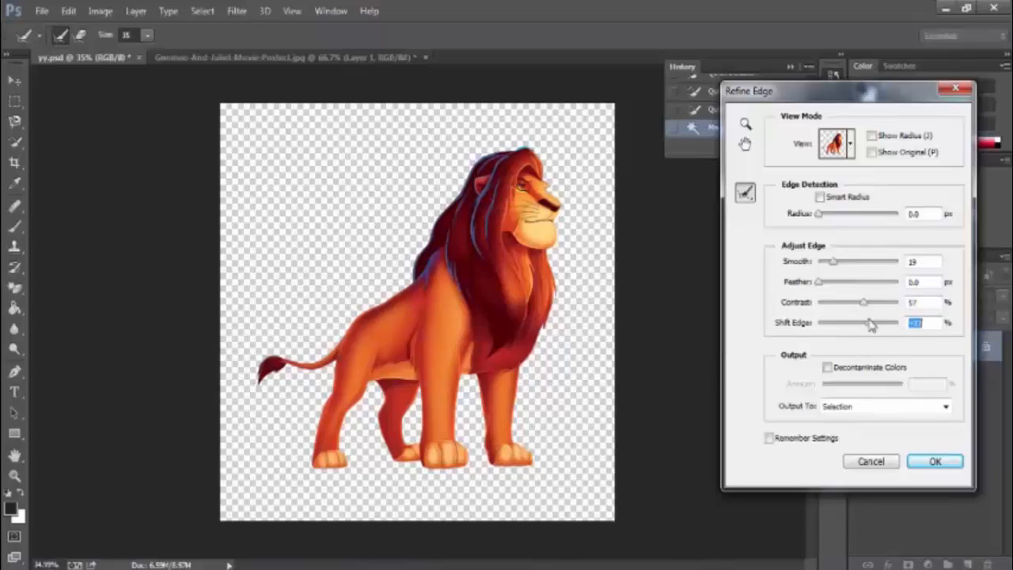
left_click(690, 308)
left_click_drag(868, 326, 910, 327)
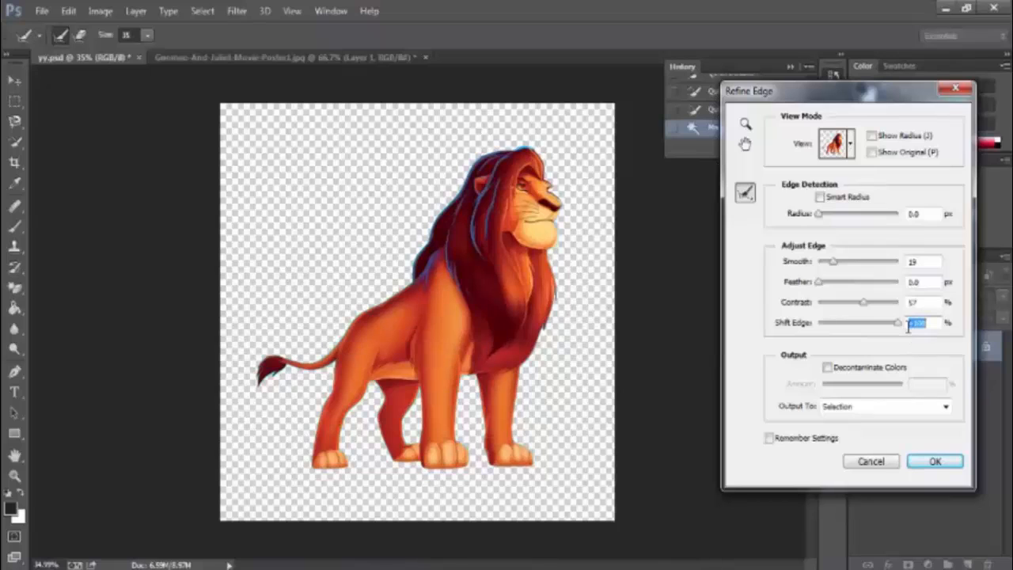
- Show the selection on white, compare Shift Edge at its negative and positive extremes, and set it to 25%
left_click(849, 145)
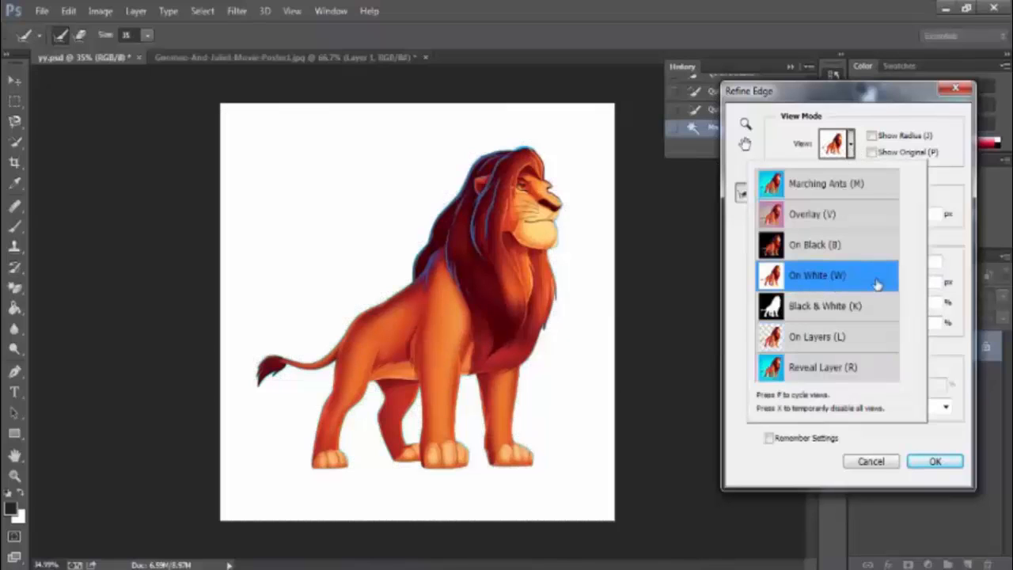
left_click(883, 109)
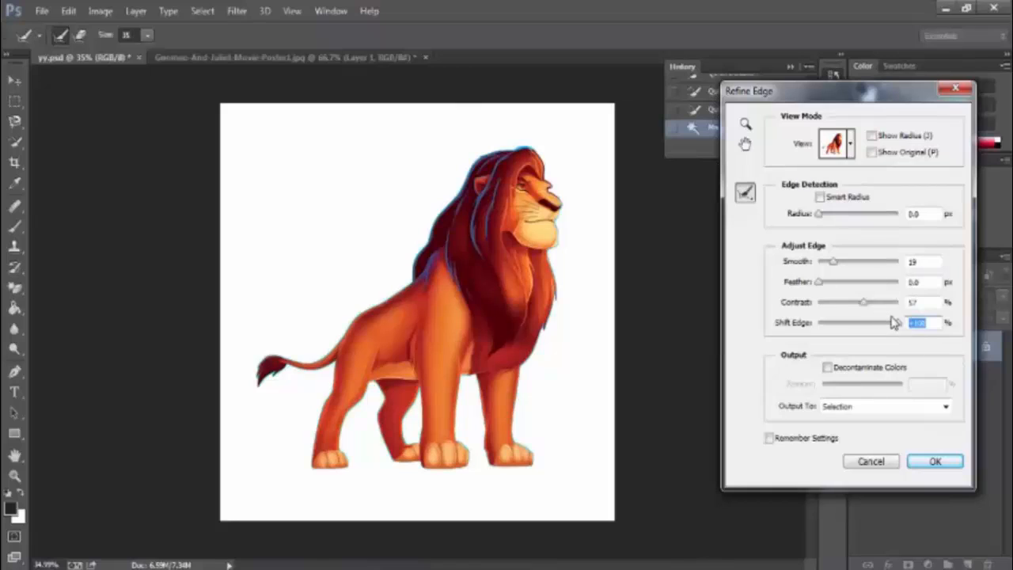
left_click_drag(898, 323, 818, 329)
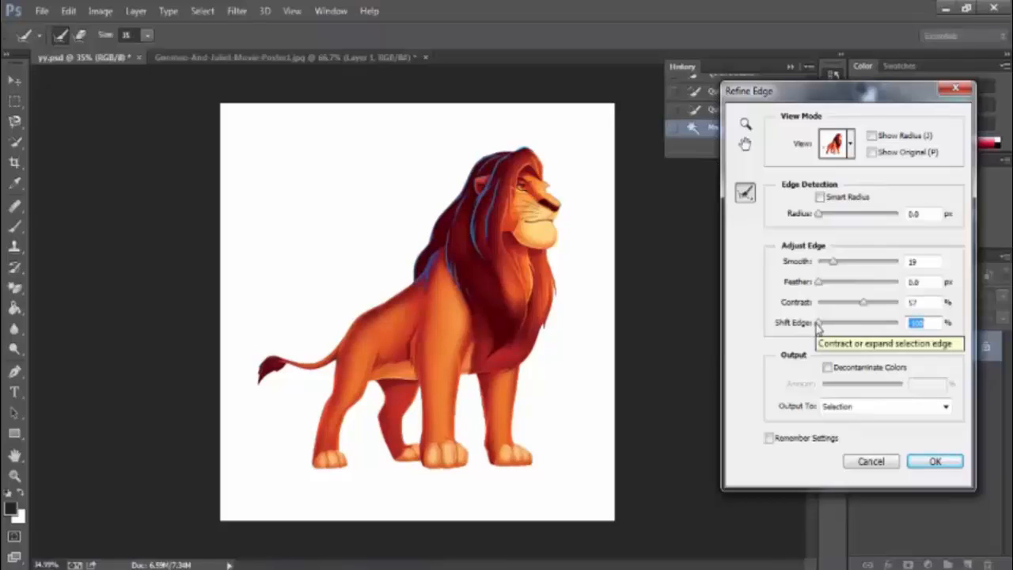
left_click_drag(823, 328, 898, 328)
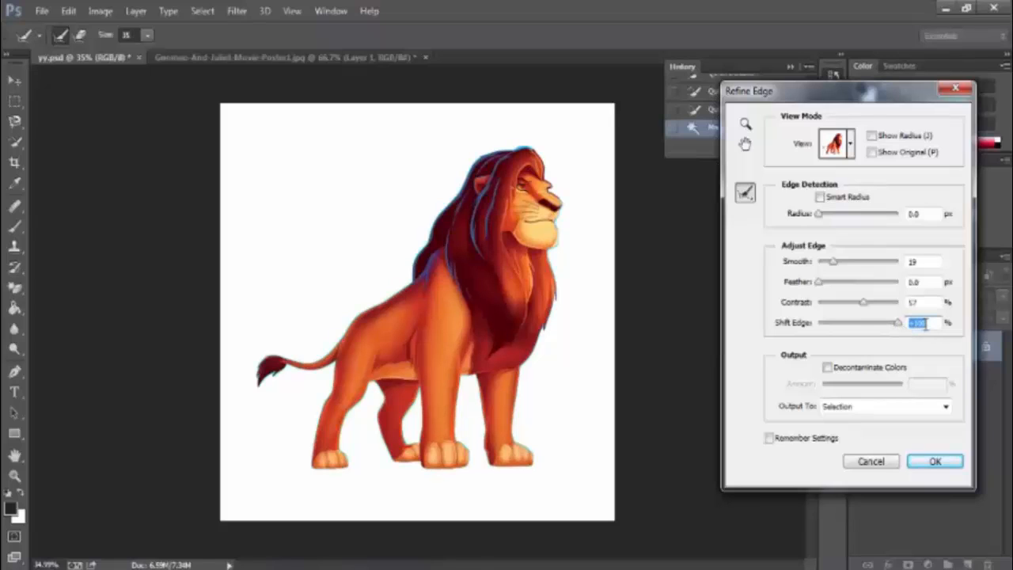
type("25")
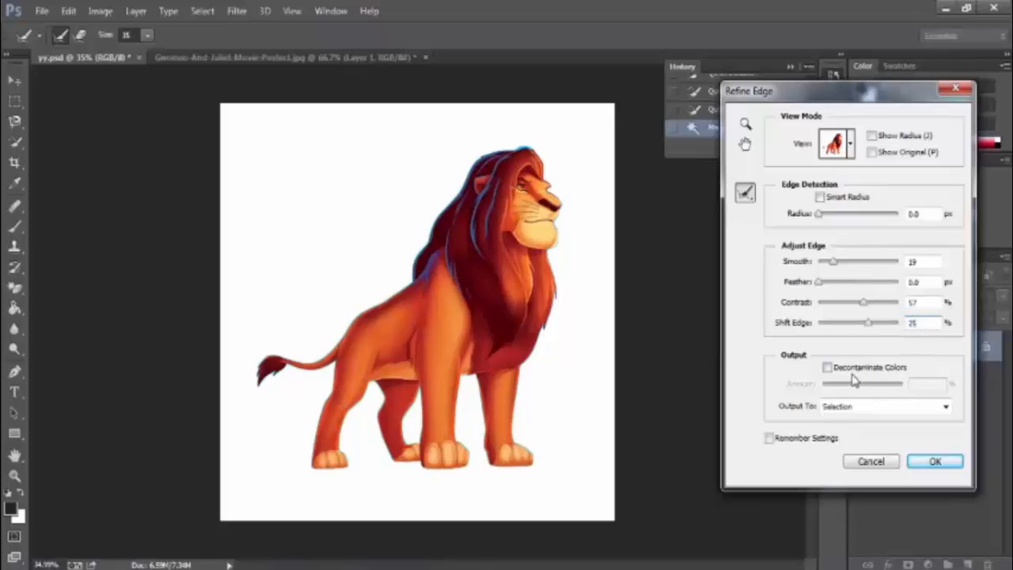
left_click(866, 348)
- Turn the Smart Radius option on and back off
left_click(822, 202)
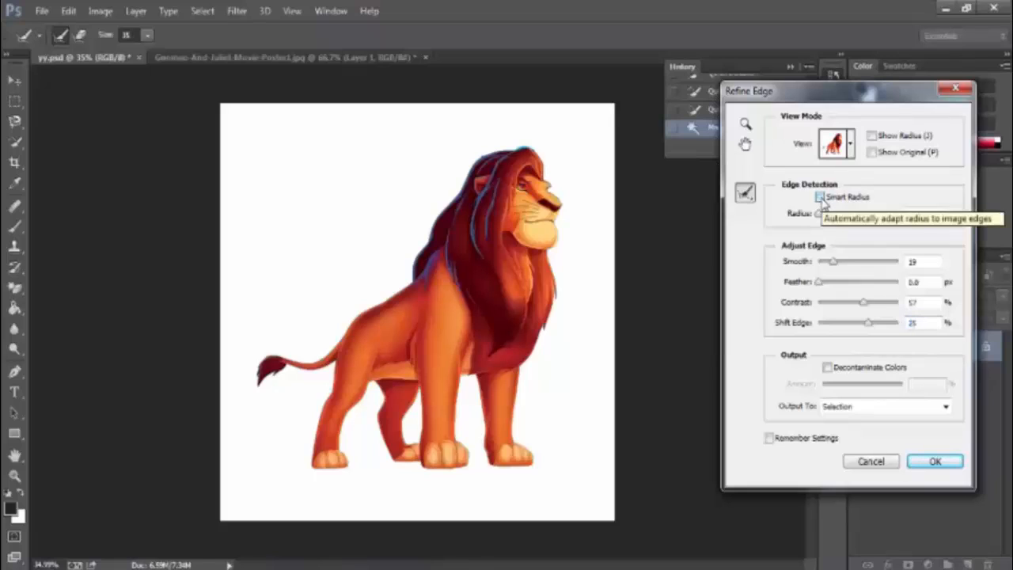
left_click(822, 199)
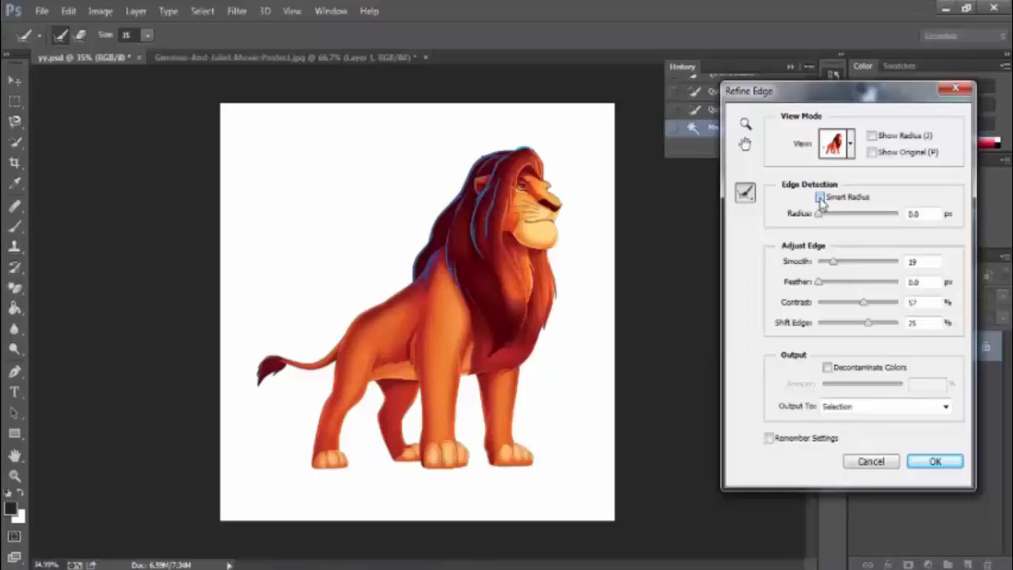
left_click(820, 199)
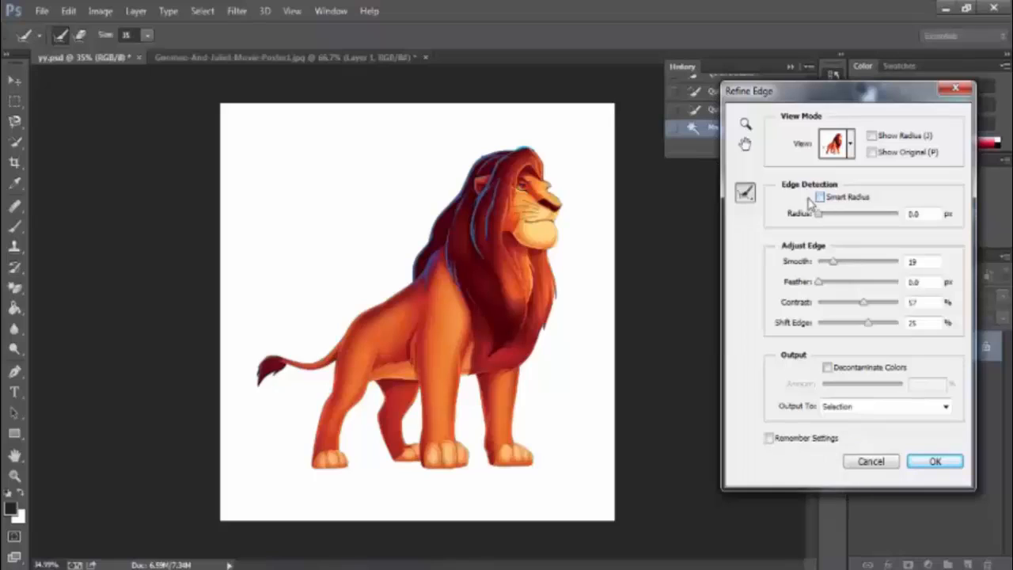
- Brush the mane's front tuft into the selection with the Refine Radius tool, switch to Erase Refinements, and apply Refine Edge
left_click(745, 197)
mouse_move(546, 161)
left_mouse_down()
mouse_move(555, 190)
mouse_move(546, 164)
mouse_move(554, 202)
mouse_move(554, 171)
mouse_move(543, 160)
mouse_move(555, 182)
mouse_move(538, 148)
mouse_move(559, 173)
mouse_move(559, 193)
mouse_move(564, 167)
mouse_move(540, 148)
mouse_move(554, 153)
mouse_move(564, 190)
mouse_move(554, 150)
left_mouse_up()
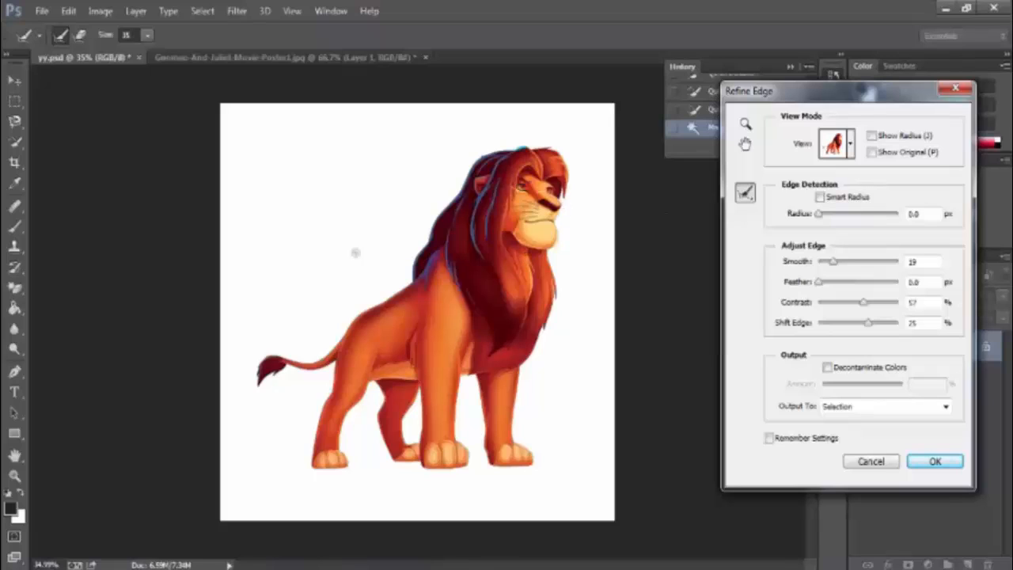
left_click(79, 36)
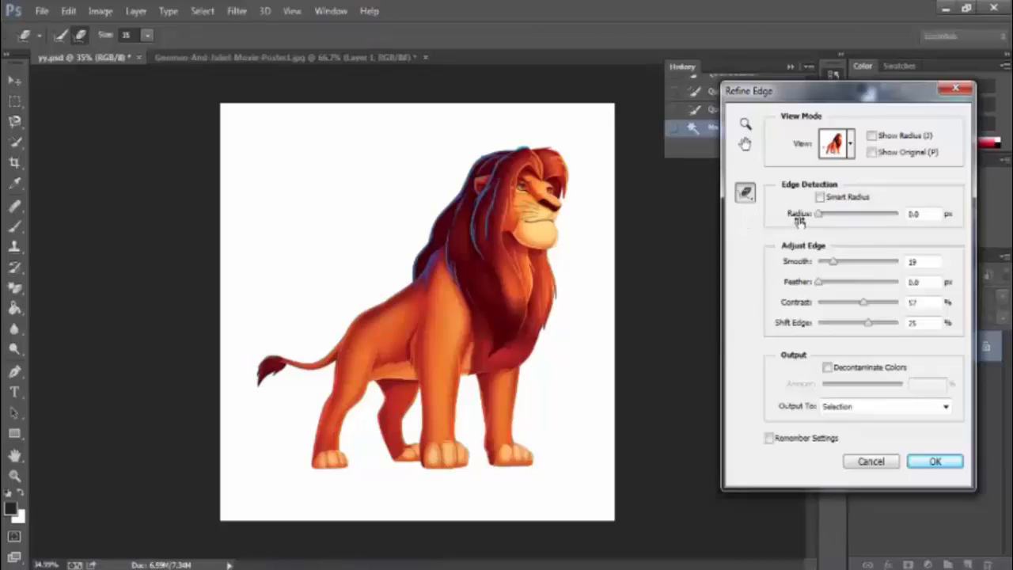
left_click_drag(818, 214, 823, 214)
left_click(935, 459)
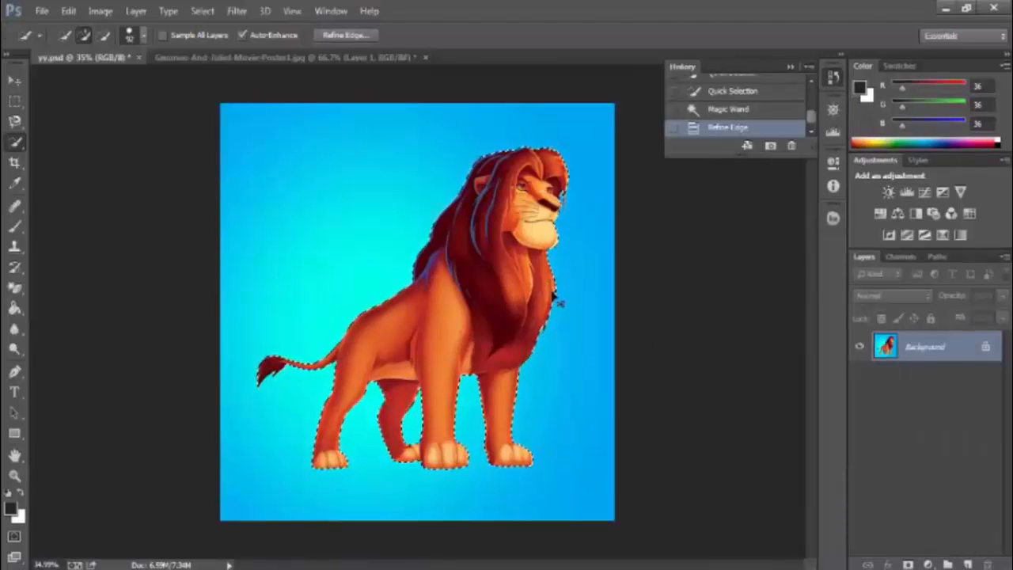
- Copy and paste the selected lion onto a new layer, and toggle the layers' visibility to check the cutout
key("ctrl+j")
left_click(860, 377)
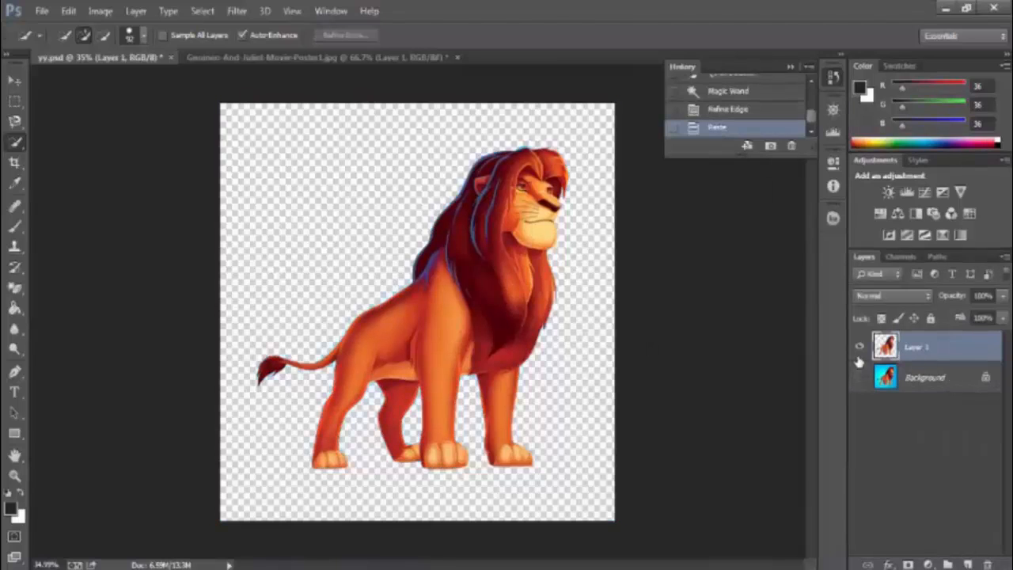
left_click(859, 345)
left_click(859, 346)
left_click(859, 378)
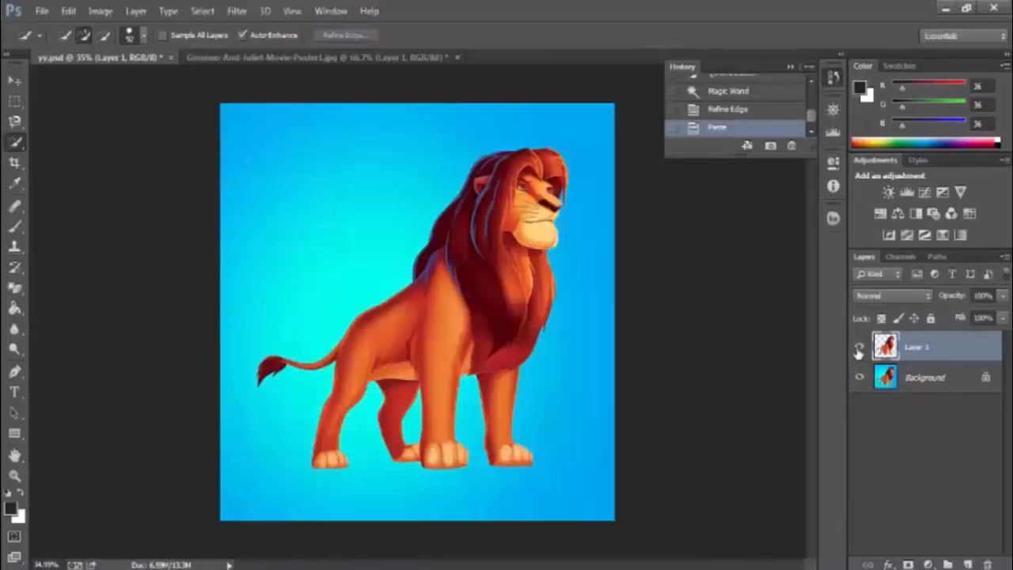
- Step back to the Refine Edge history state, and copy and paste the lion onto a new layer again
left_click(728, 109)
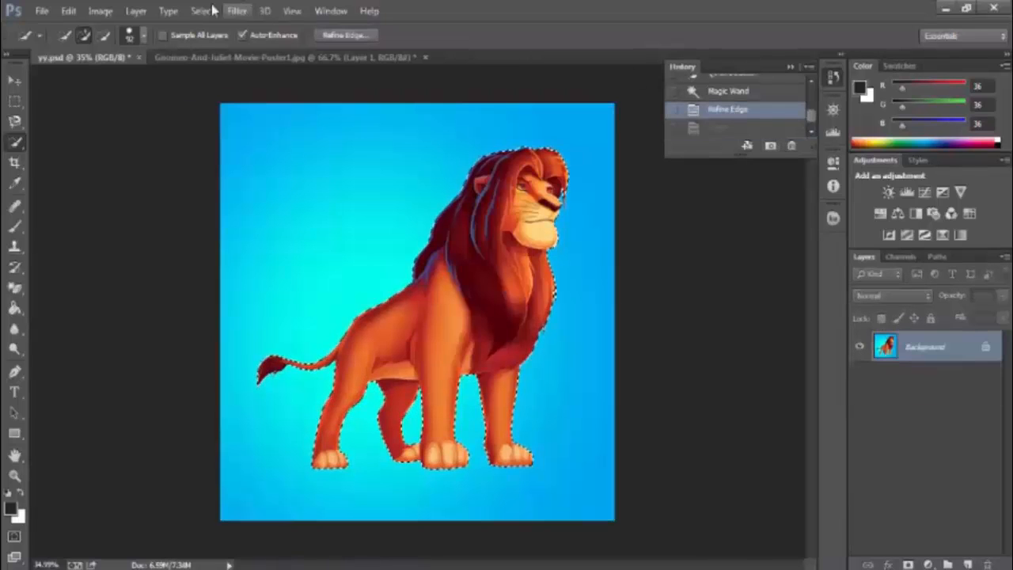
left_click(69, 10)
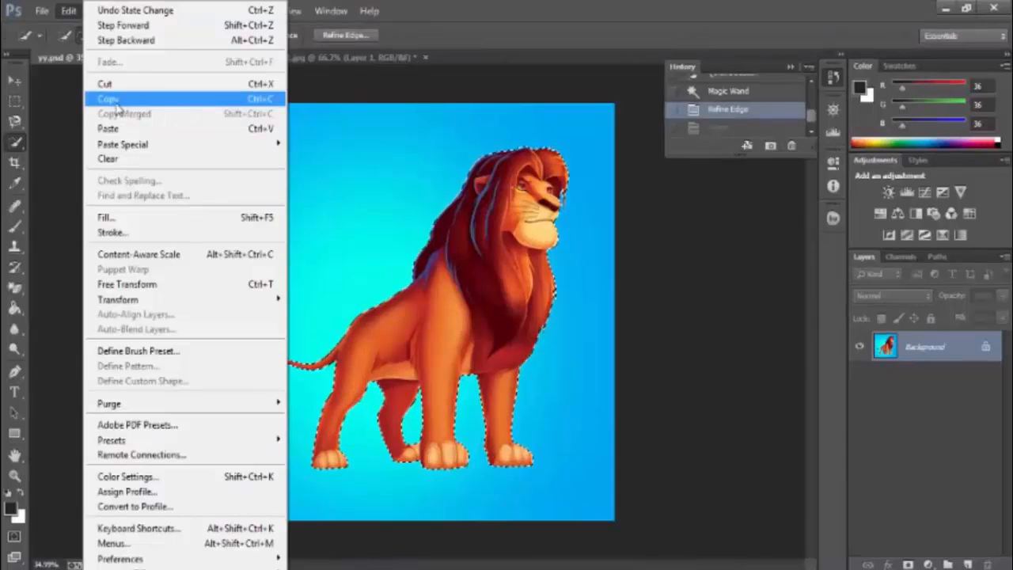
left_click(114, 98)
left_click(68, 10)
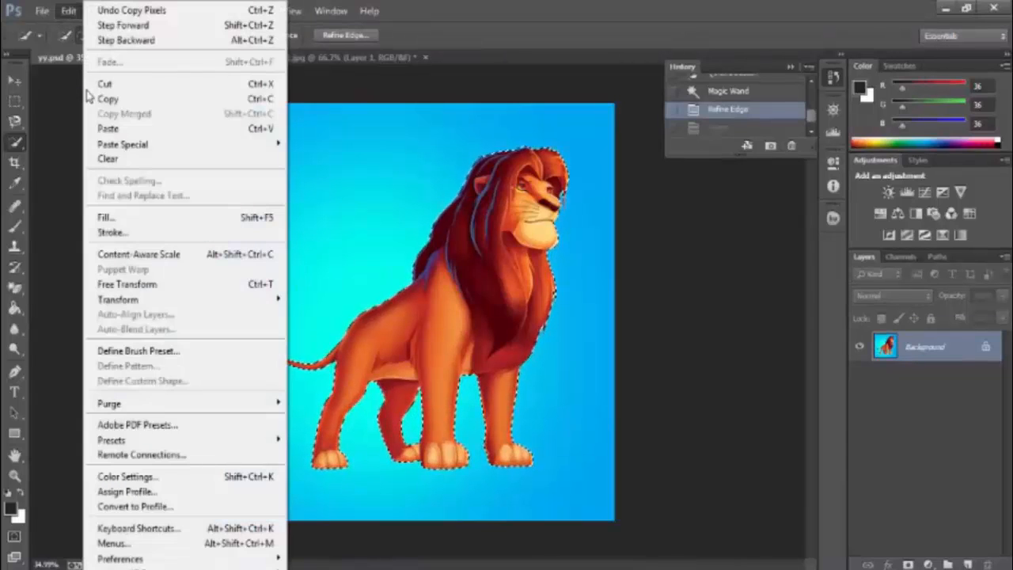
left_click(108, 128)
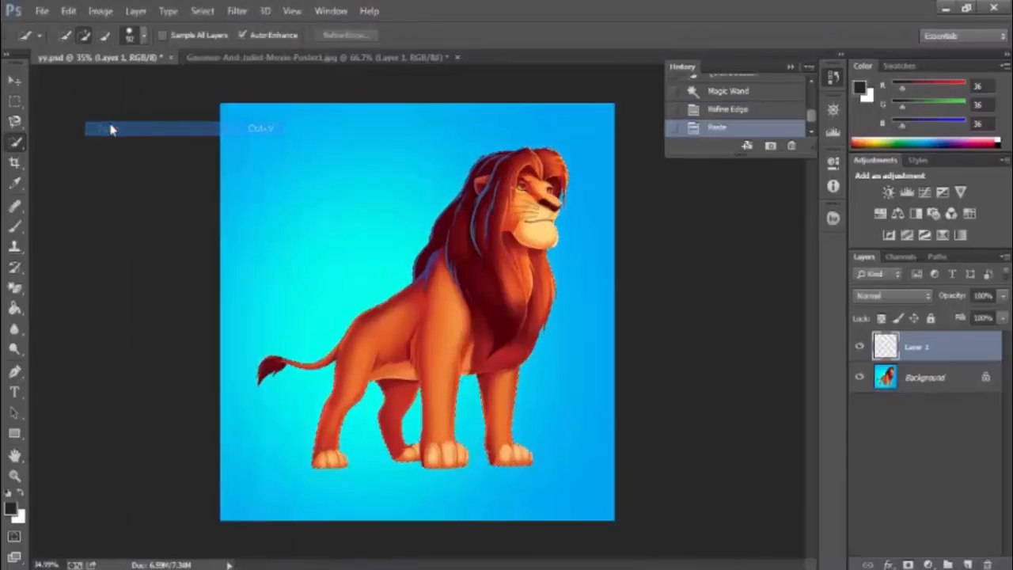
- Return to the Refine Edge history state, put the lion on a new layer with Layer Via Copy, and duplicate that layer
left_click(710, 117)
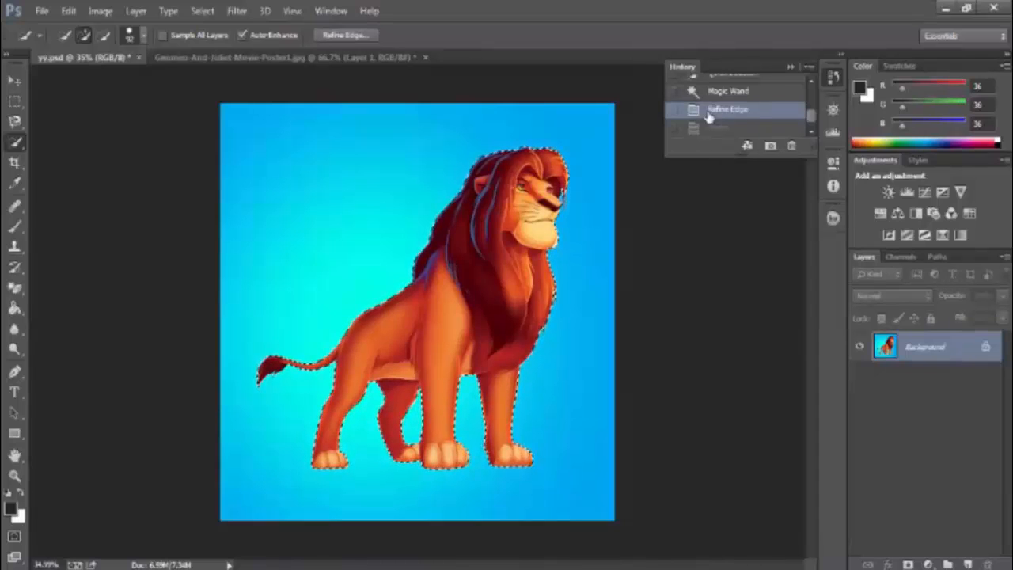
key("ctrl+j")
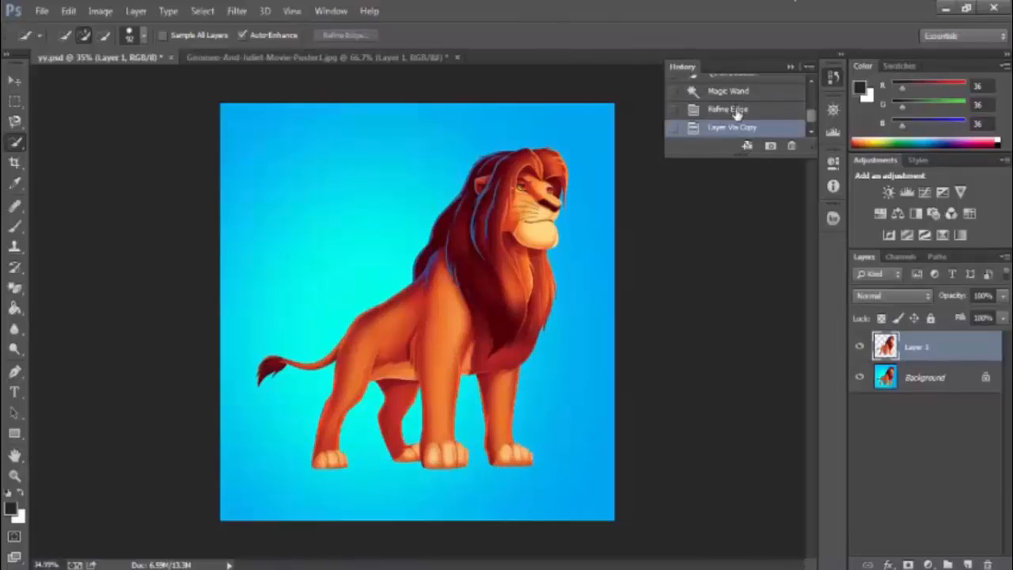
left_click(734, 110)
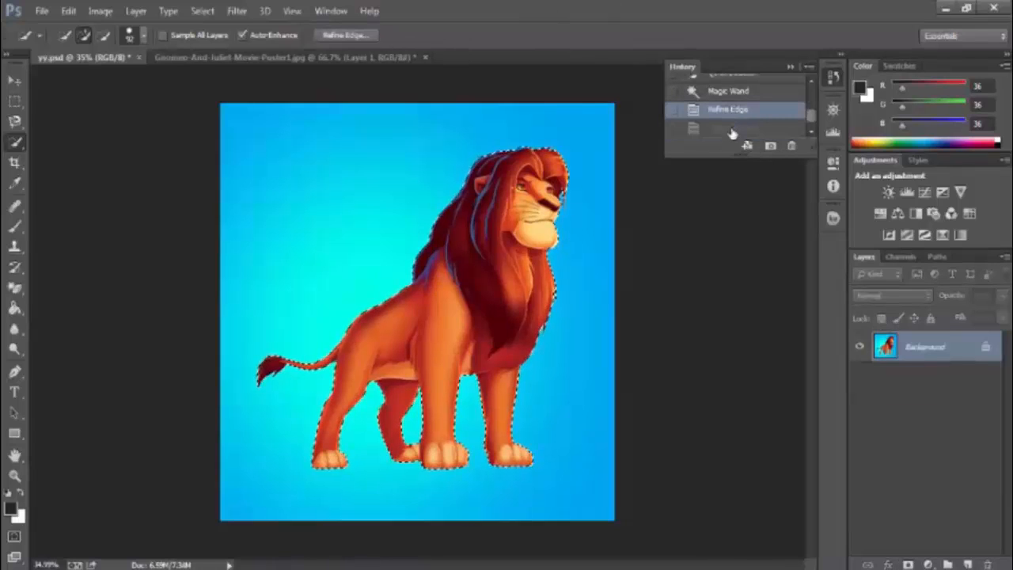
left_click(730, 130)
left_click(727, 115)
left_click(728, 129)
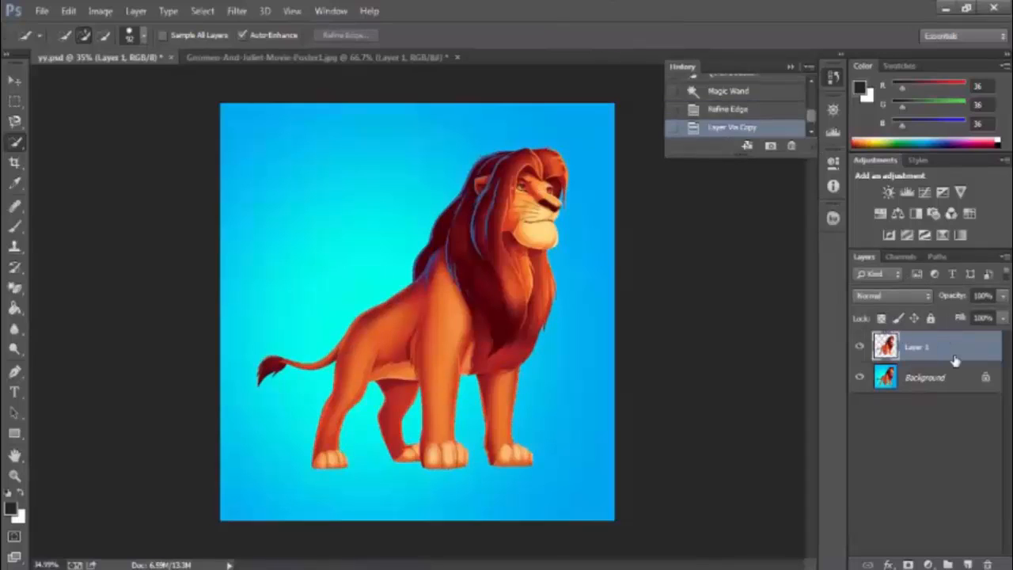
left_click_drag(923, 348, 965, 562)
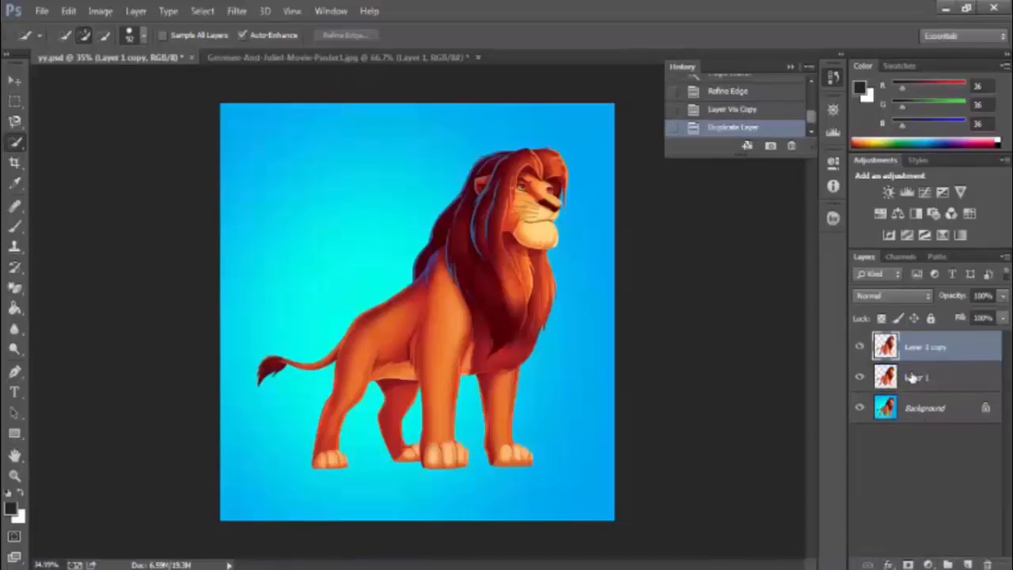
- Step back to the Quick Selection history state before the Magic Wand and create a Layer Via Copy from the lion selection
scroll(726, 91, "up", 2)
left_click(719, 104)
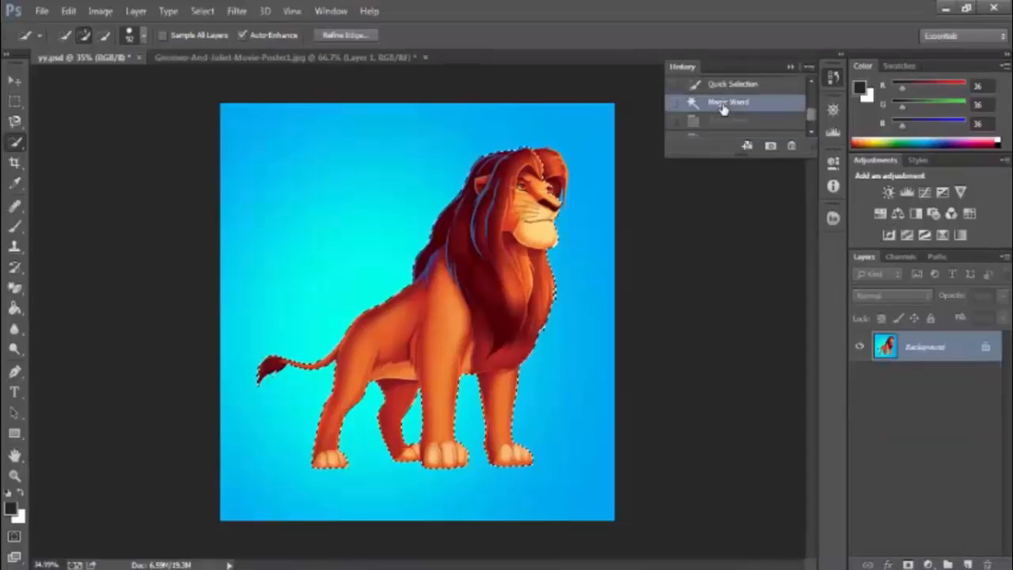
left_click(701, 85)
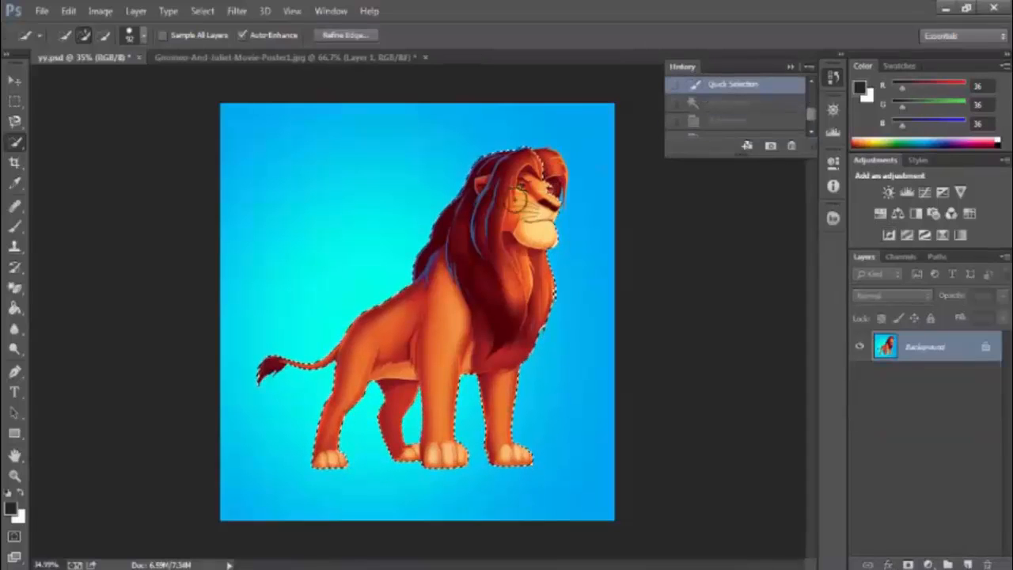
right_click(484, 266)
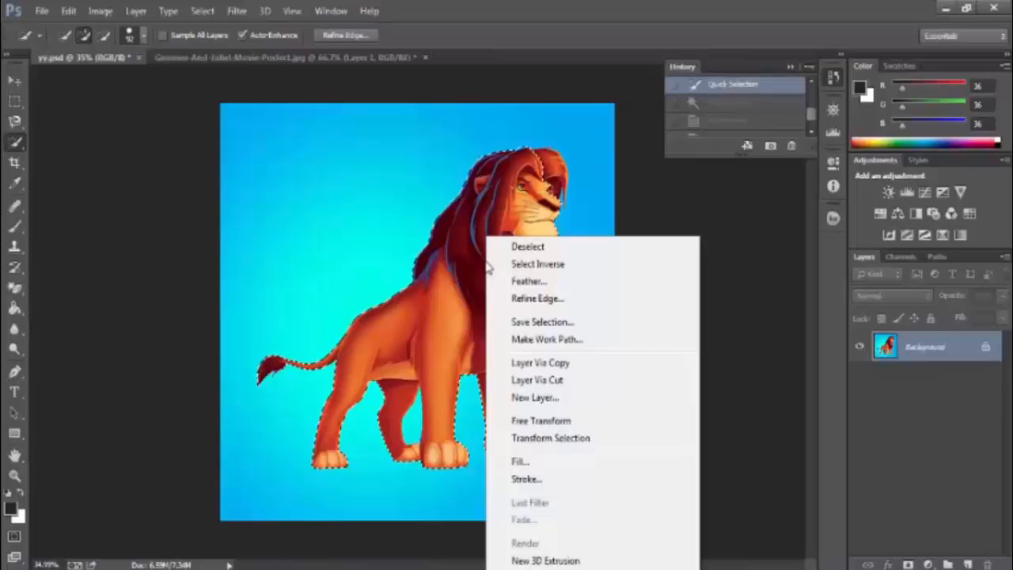
left_click(541, 364)
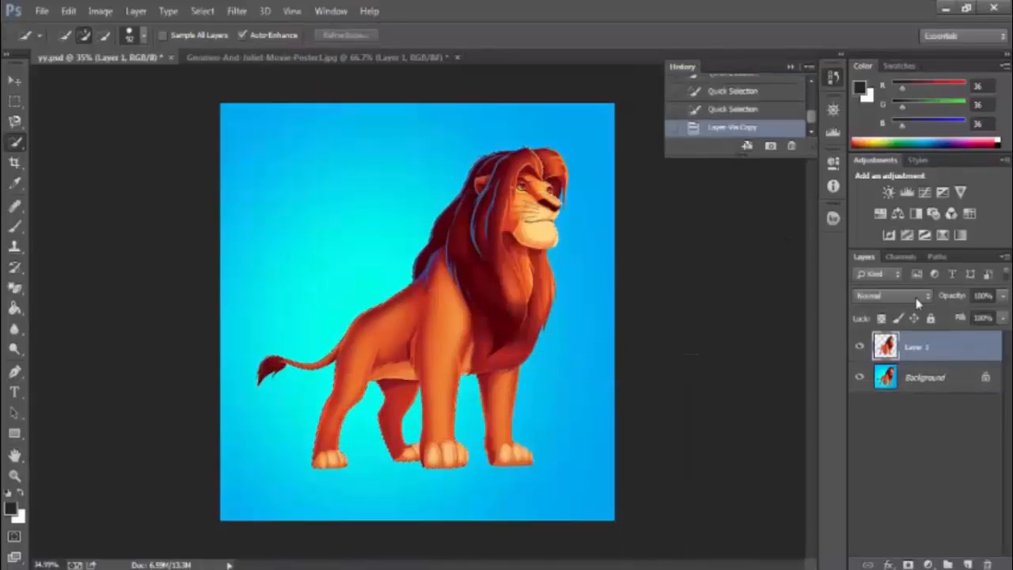